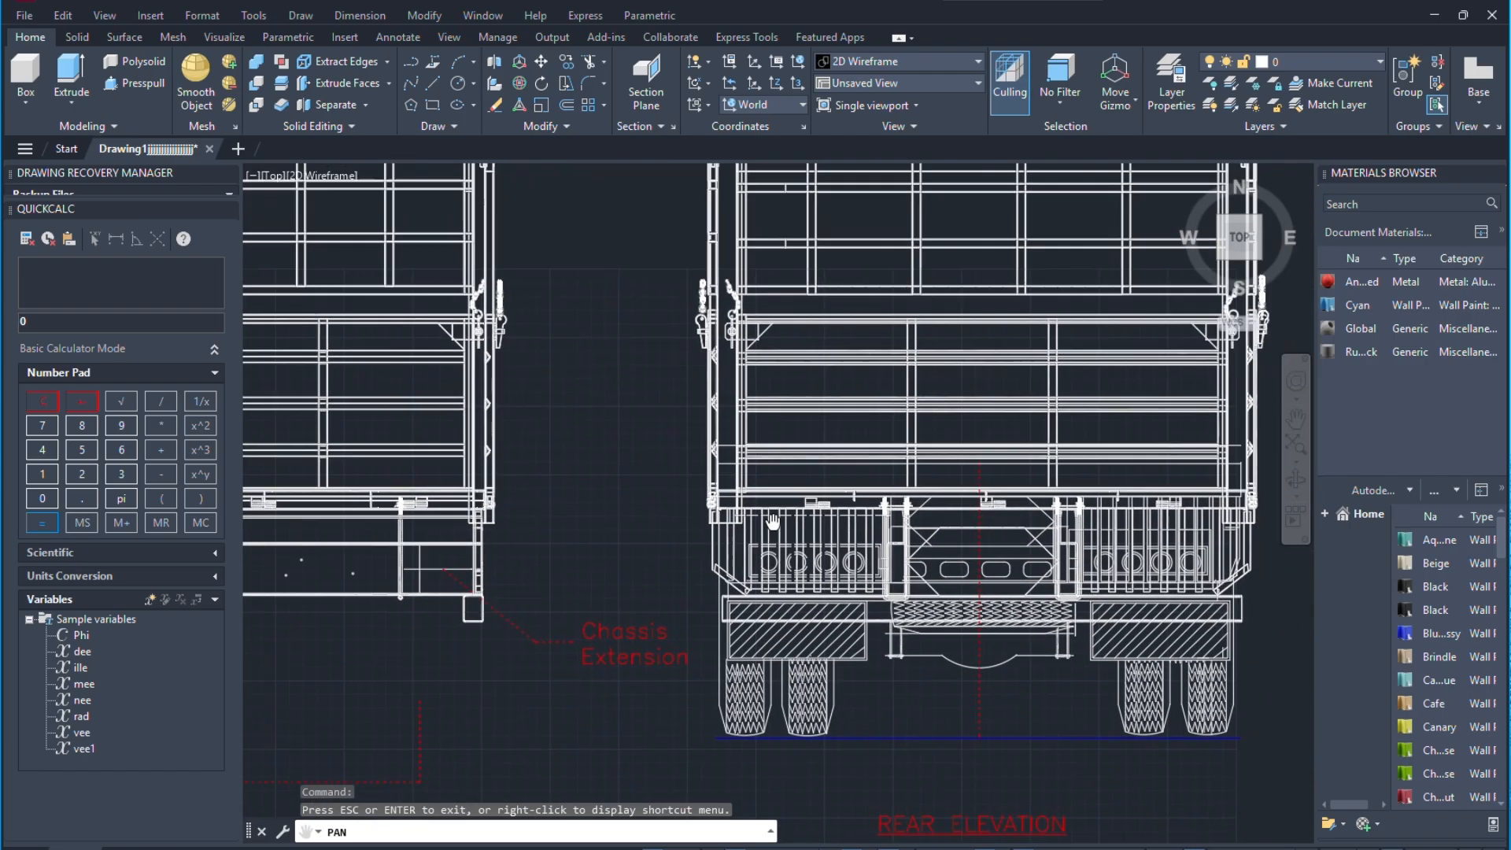
Examine the truck drawing's side elevation, rear elevation and plan view up close and as a whole.
{"action": "scroll", "coordinate": [901, 451], "scroll_direction": "up", "scroll_amount": 10}
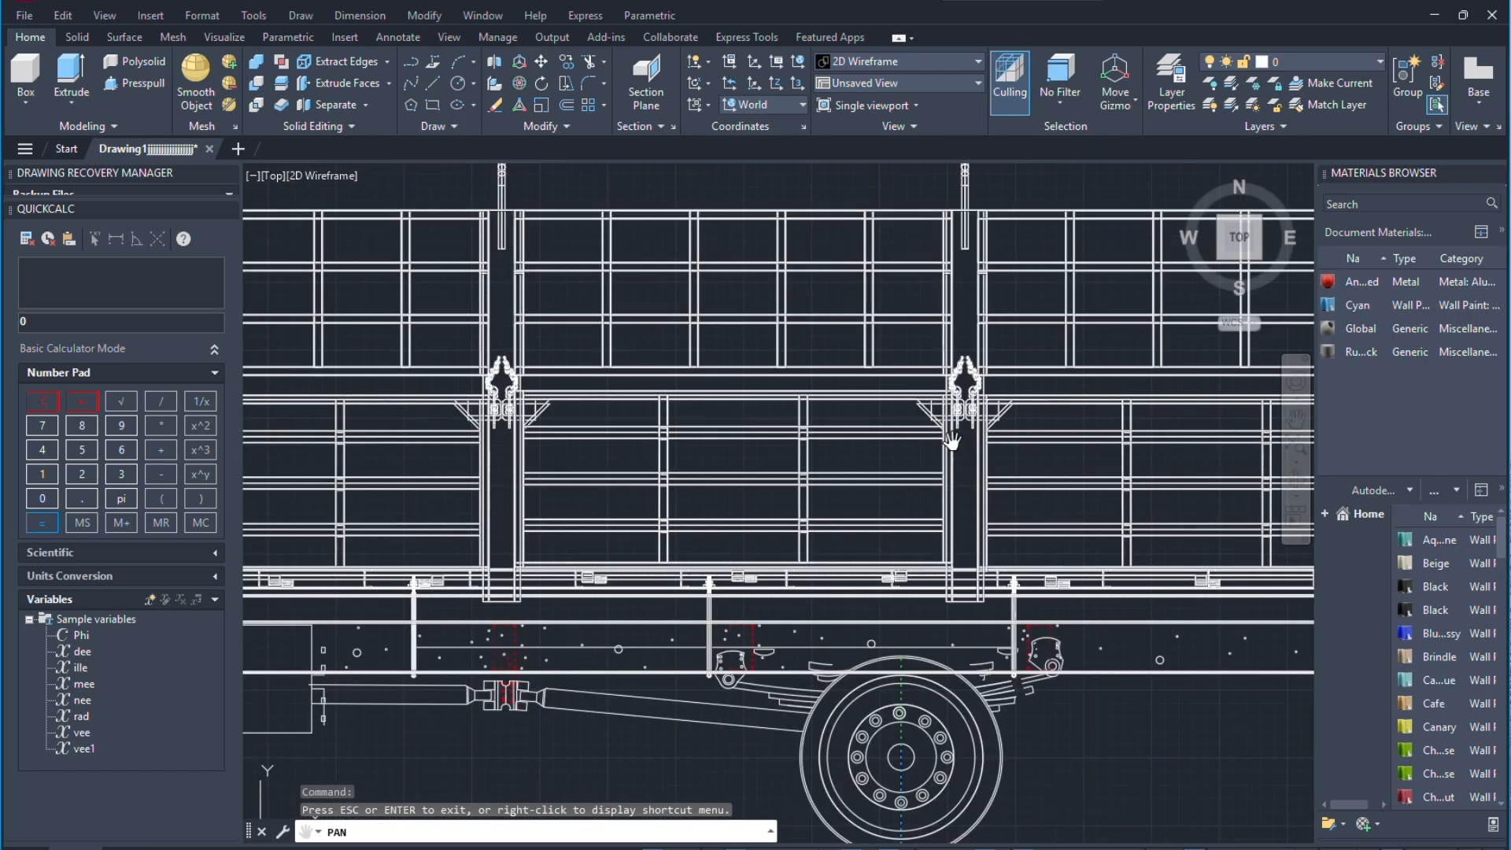
{"action": "mouse_move", "coordinate": [983, 443]}
{"action": "left_mouse_down"}
{"action": "mouse_move", "coordinate": [1018, 425]}
{"action": "mouse_move", "coordinate": [897, 455]}
{"action": "mouse_move", "coordinate": [860, 432]}
{"action": "left_mouse_up"}
{"action": "scroll", "coordinate": [1017, 423], "scroll_direction": "down", "scroll_amount": 5}
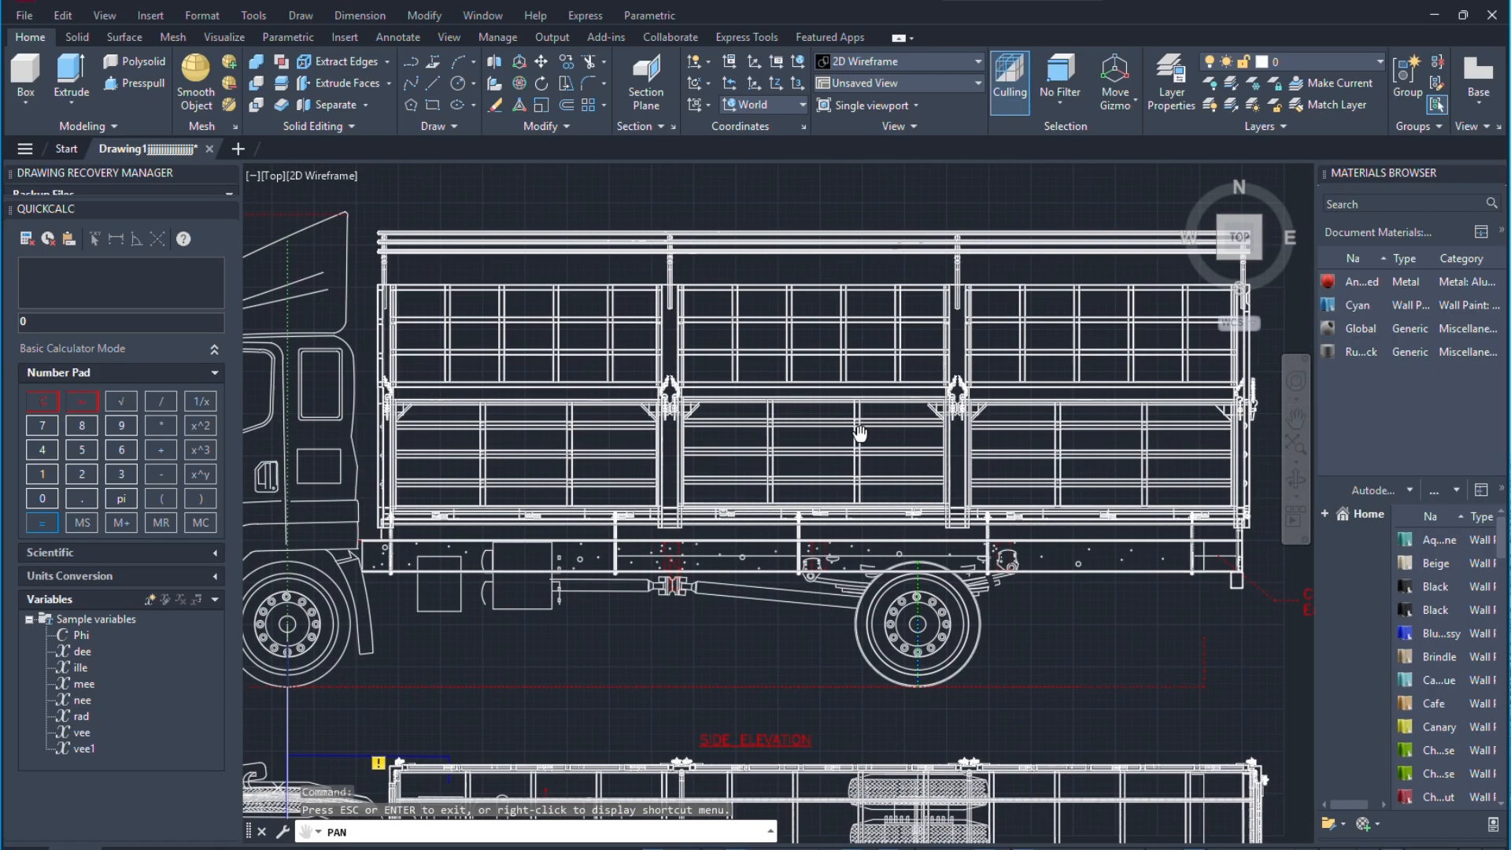
{"action": "scroll", "coordinate": [812, 464], "scroll_direction": "down", "scroll_amount": 5}
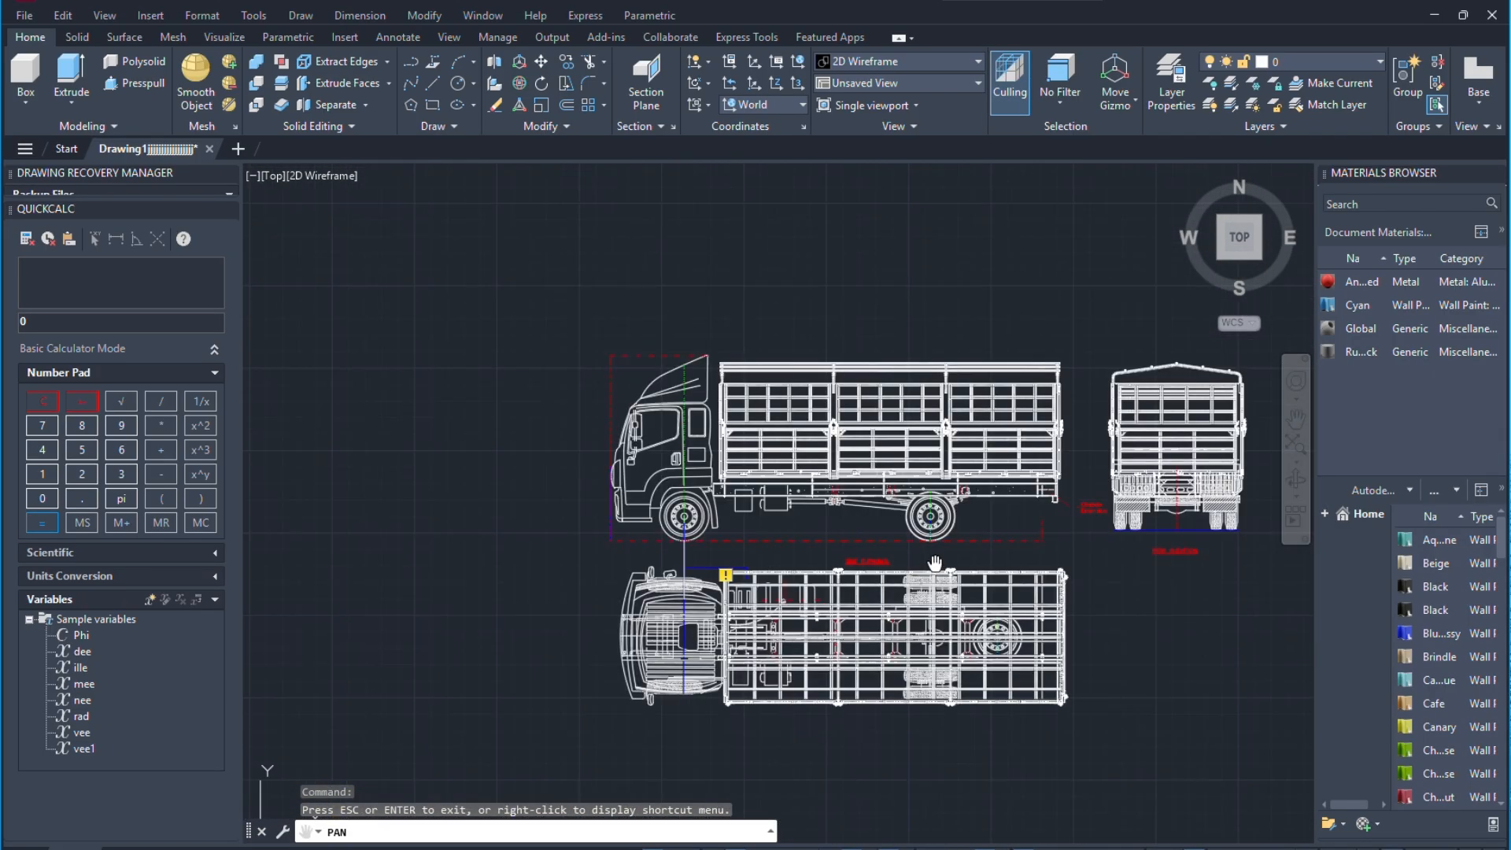
{"action": "scroll", "coordinate": [917, 482], "scroll_direction": "up", "scroll_amount": 3}
{"action": "left_click_drag", "start_coordinate": [894, 494], "coordinate": [866, 514]}
{"action": "scroll", "coordinate": [864, 359], "scroll_direction": "down", "scroll_amount": 2}
{"action": "scroll", "coordinate": [863, 359], "scroll_direction": "down", "scroll_amount": 1}
{"action": "right_click", "coordinate": [904, 354]}
{"action": "left_click", "coordinate": [951, 357]}
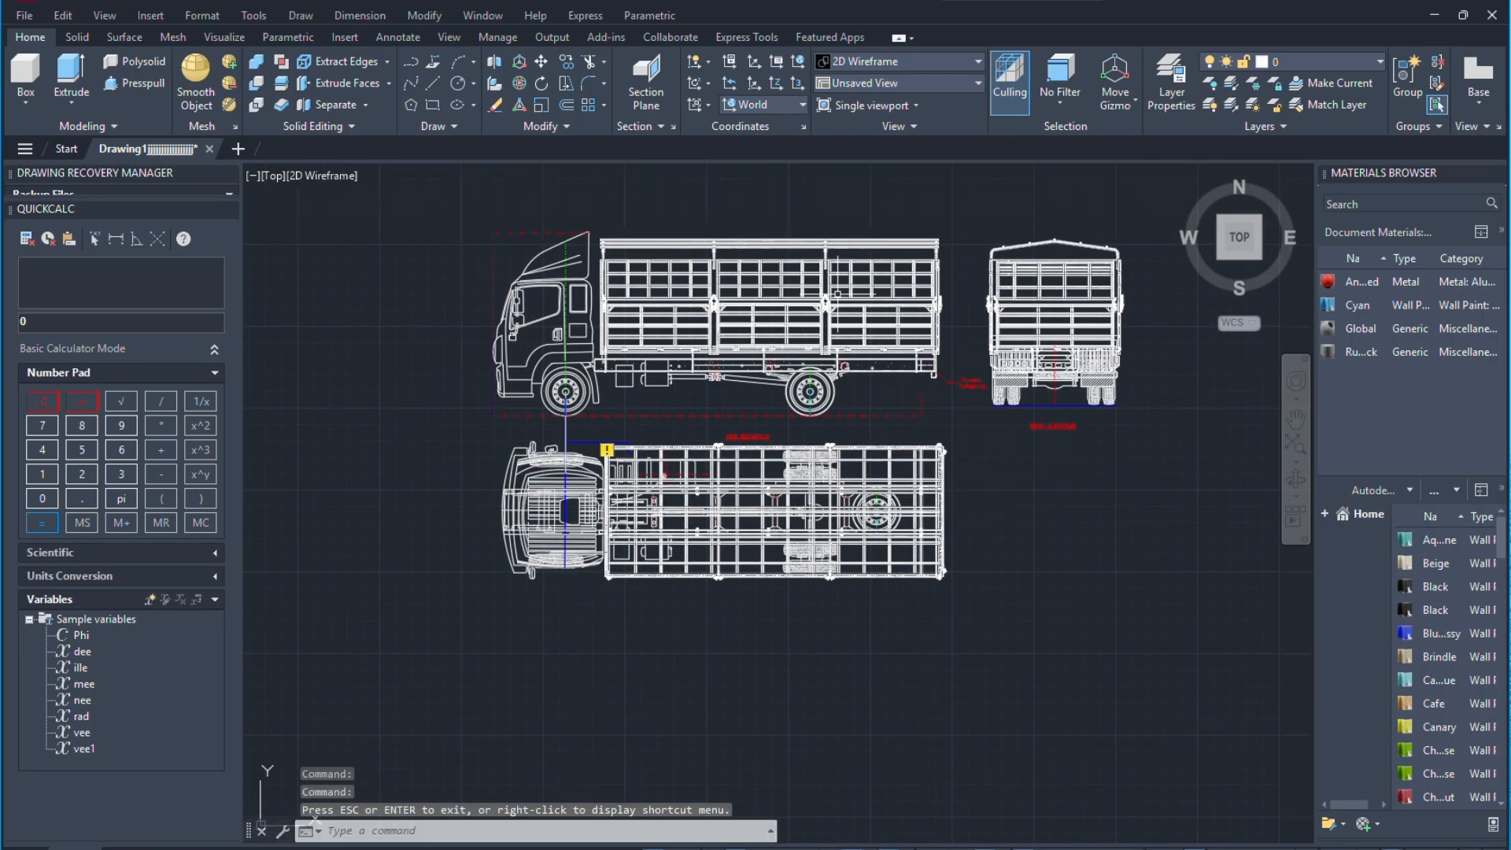
Try the Realistic visual style on the truck drawing and switch it to X-Ray.
{"action": "left_click", "coordinate": [913, 66]}
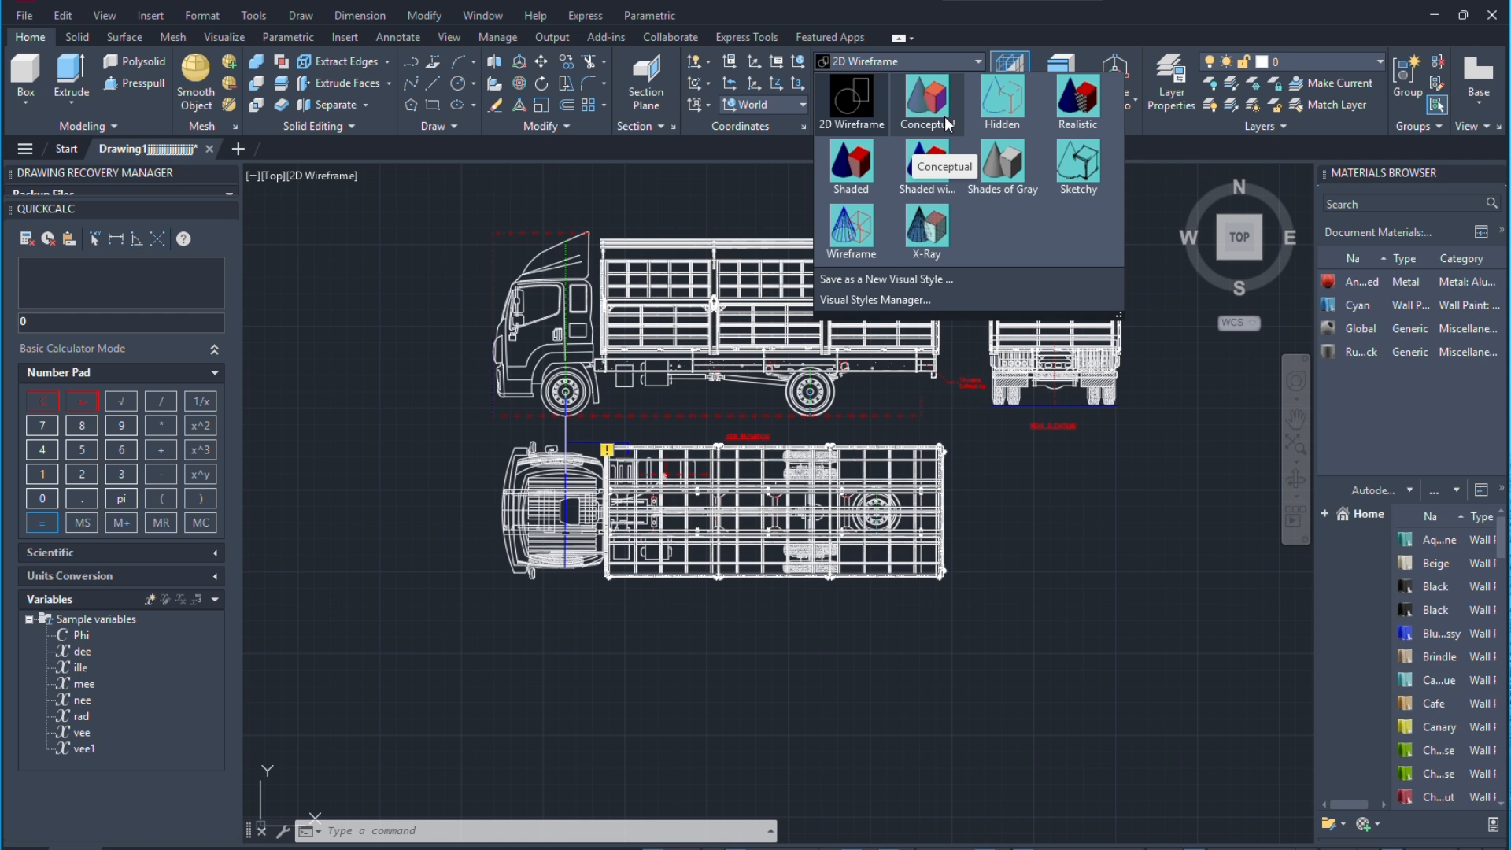
{"action": "left_click", "coordinate": [1078, 101]}
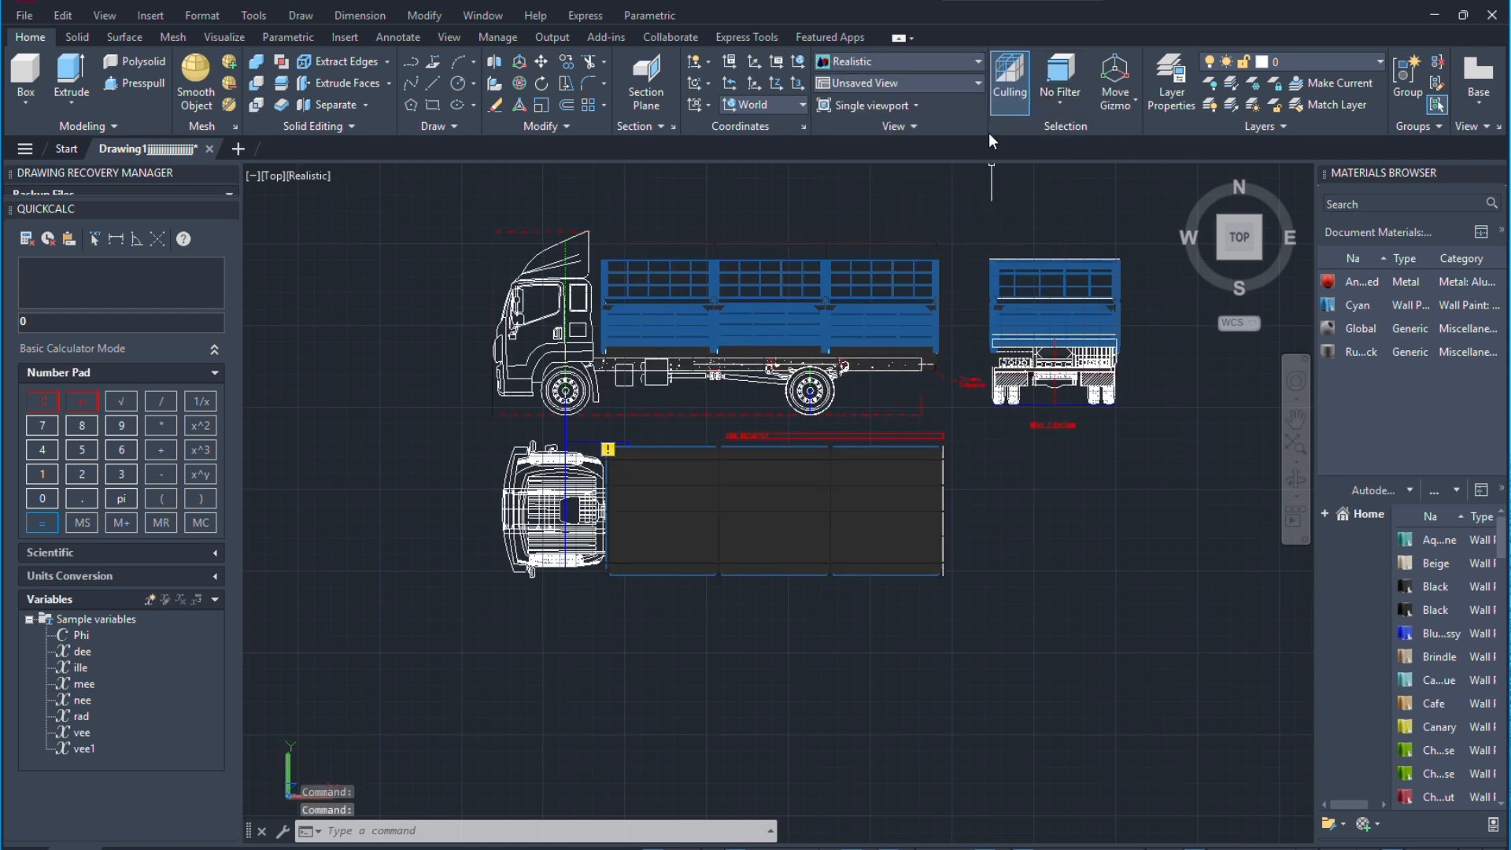
{"action": "left_click", "coordinate": [883, 63]}
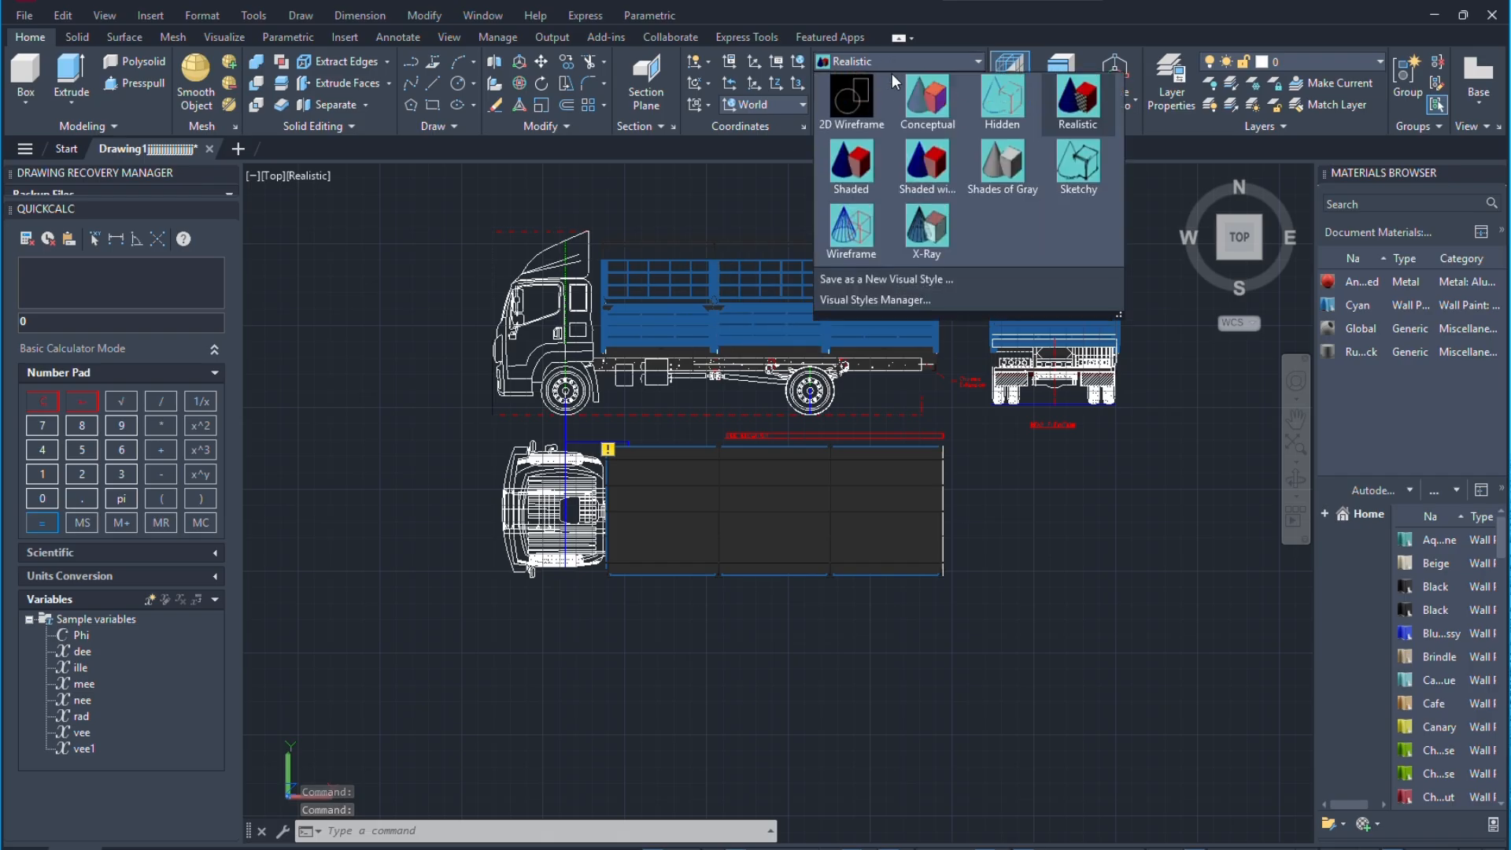
{"action": "left_click", "coordinate": [929, 229]}
{"action": "scroll", "coordinate": [735, 288], "scroll_direction": "up", "scroll_amount": 2}
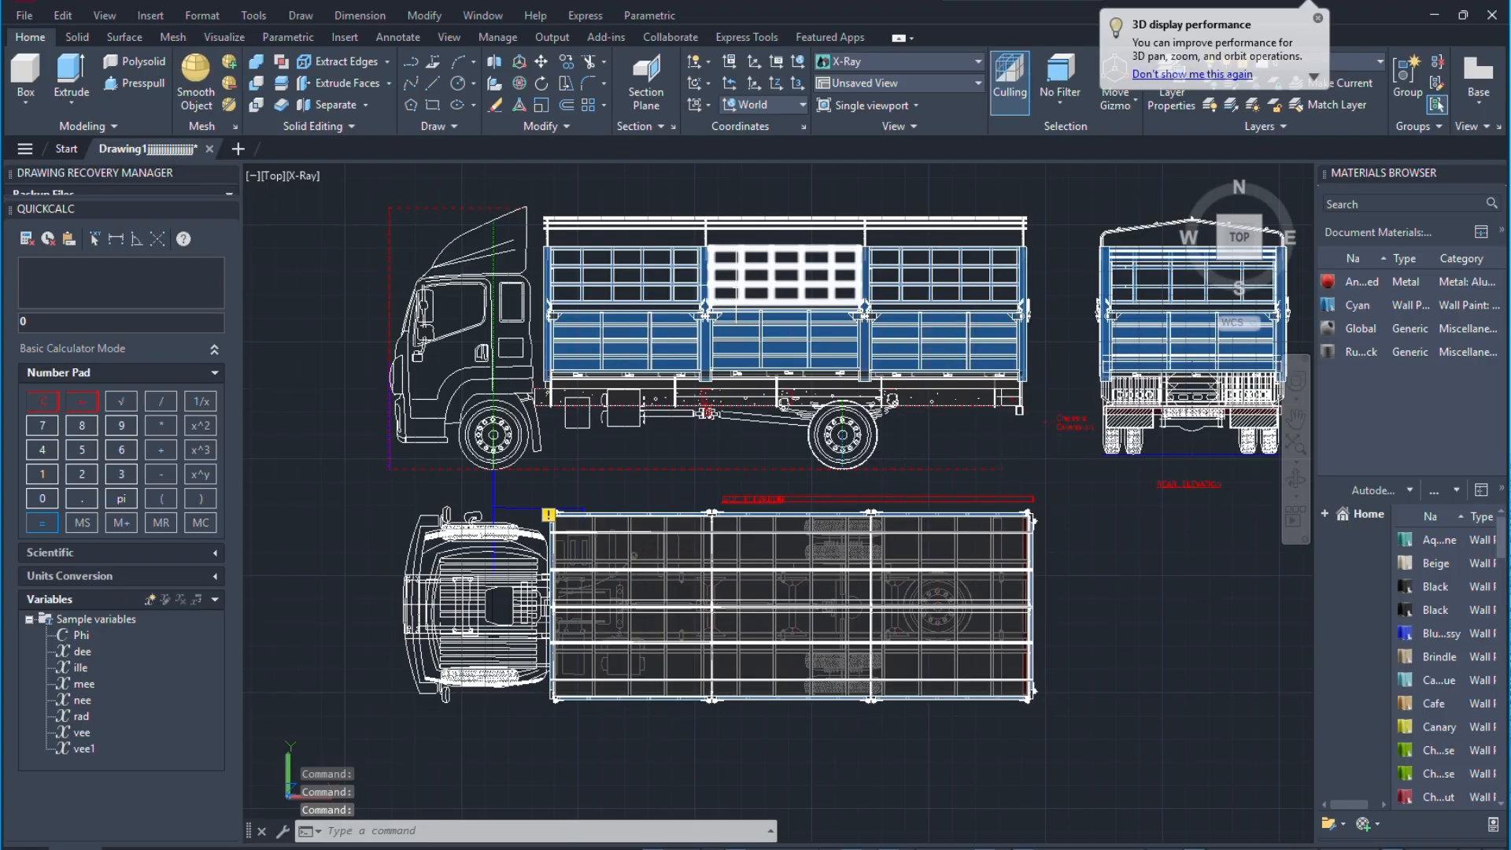
Inspect the separate truck model below the three drawing views from the SW Isometric direction.
{"action": "scroll", "coordinate": [645, 200], "scroll_direction": "down", "scroll_amount": 6}
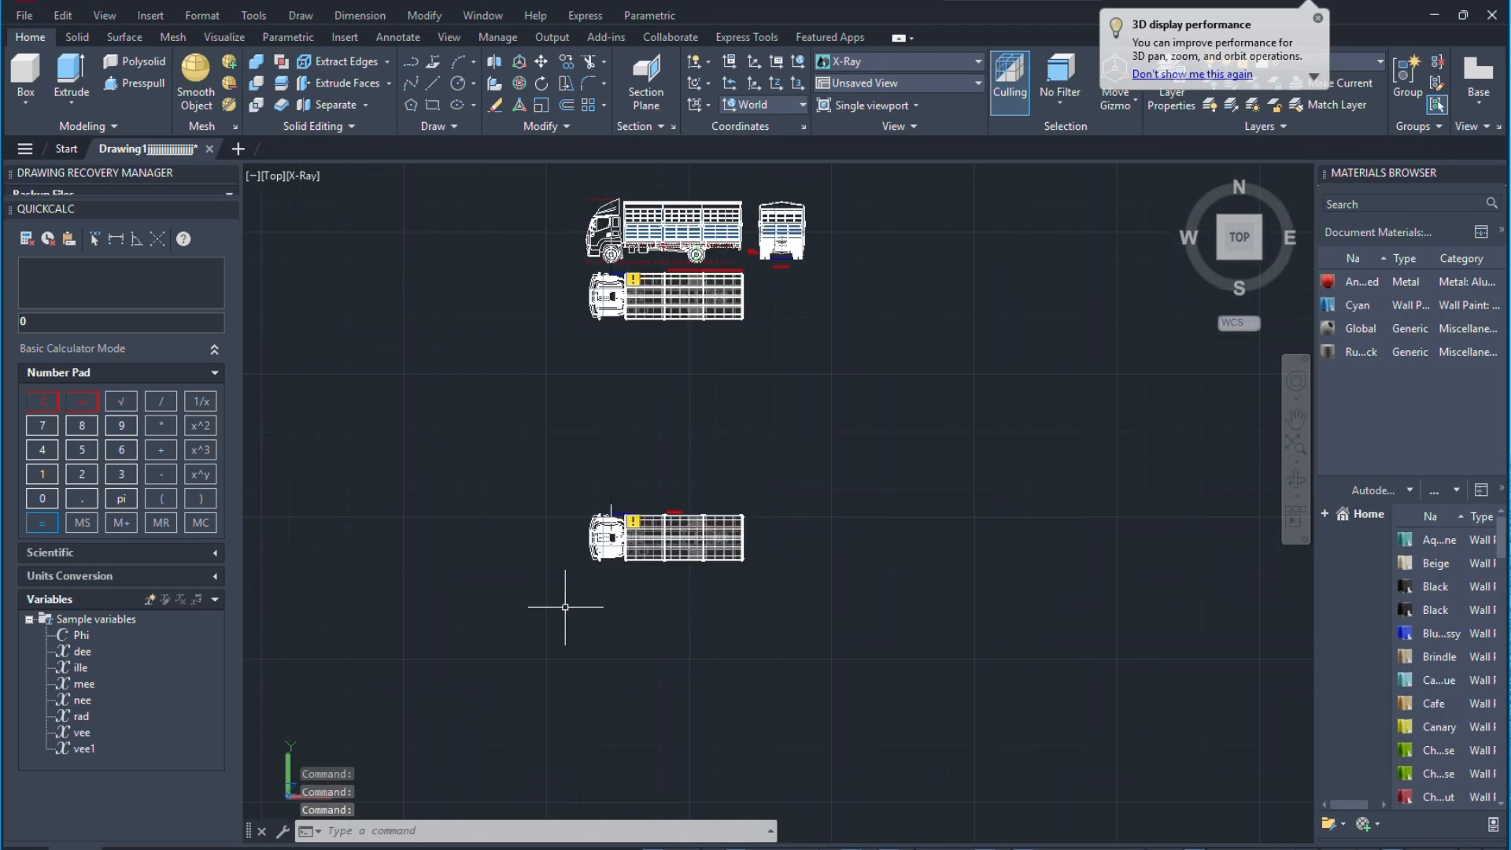
{"action": "scroll", "coordinate": [572, 597], "scroll_direction": "up", "scroll_amount": 3}
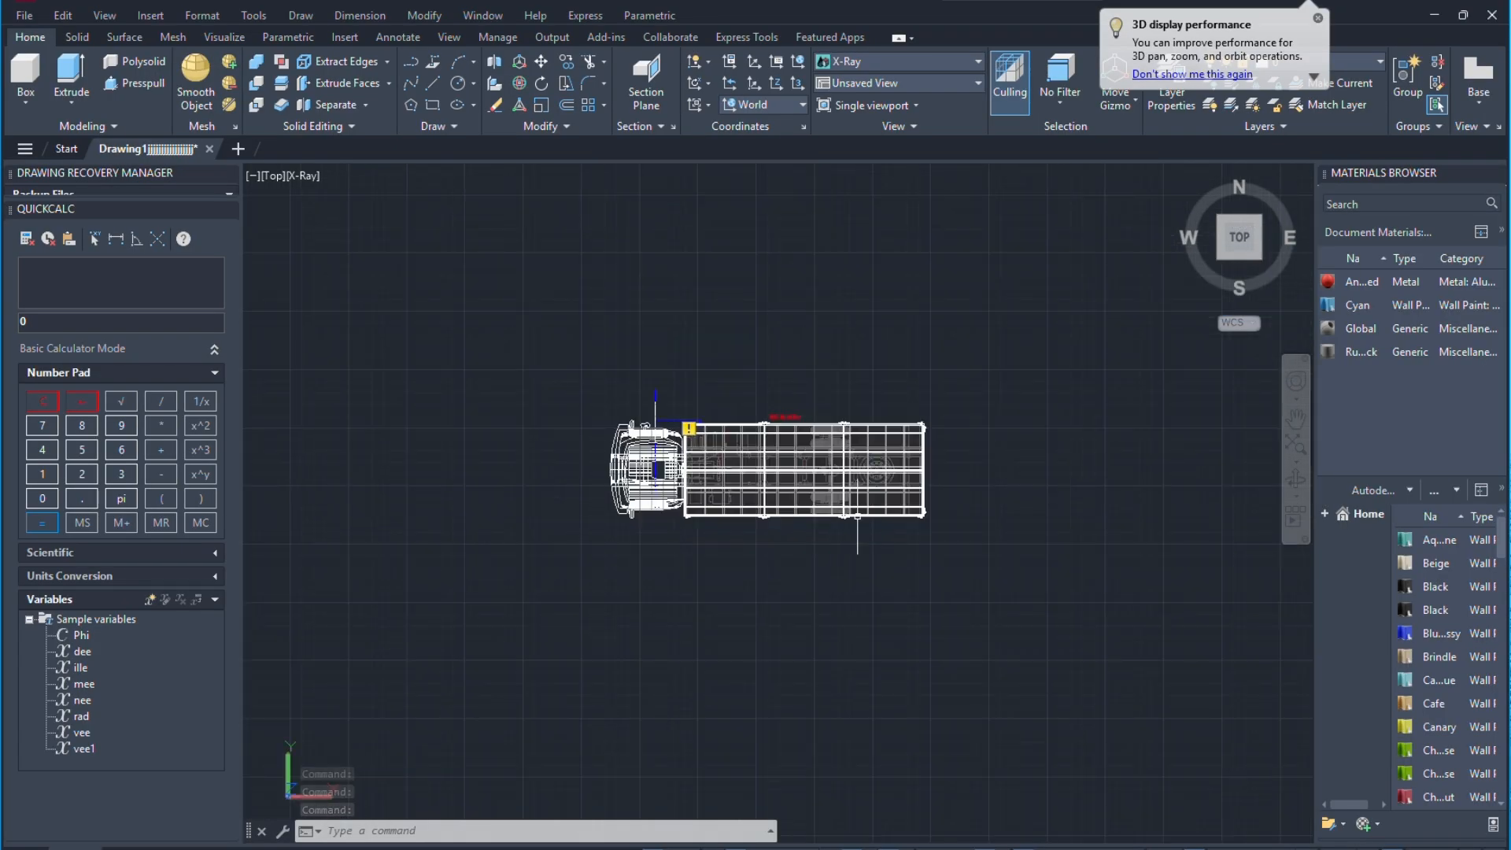
{"action": "left_click", "coordinate": [941, 378]}
{"action": "left_click", "coordinate": [582, 616]}
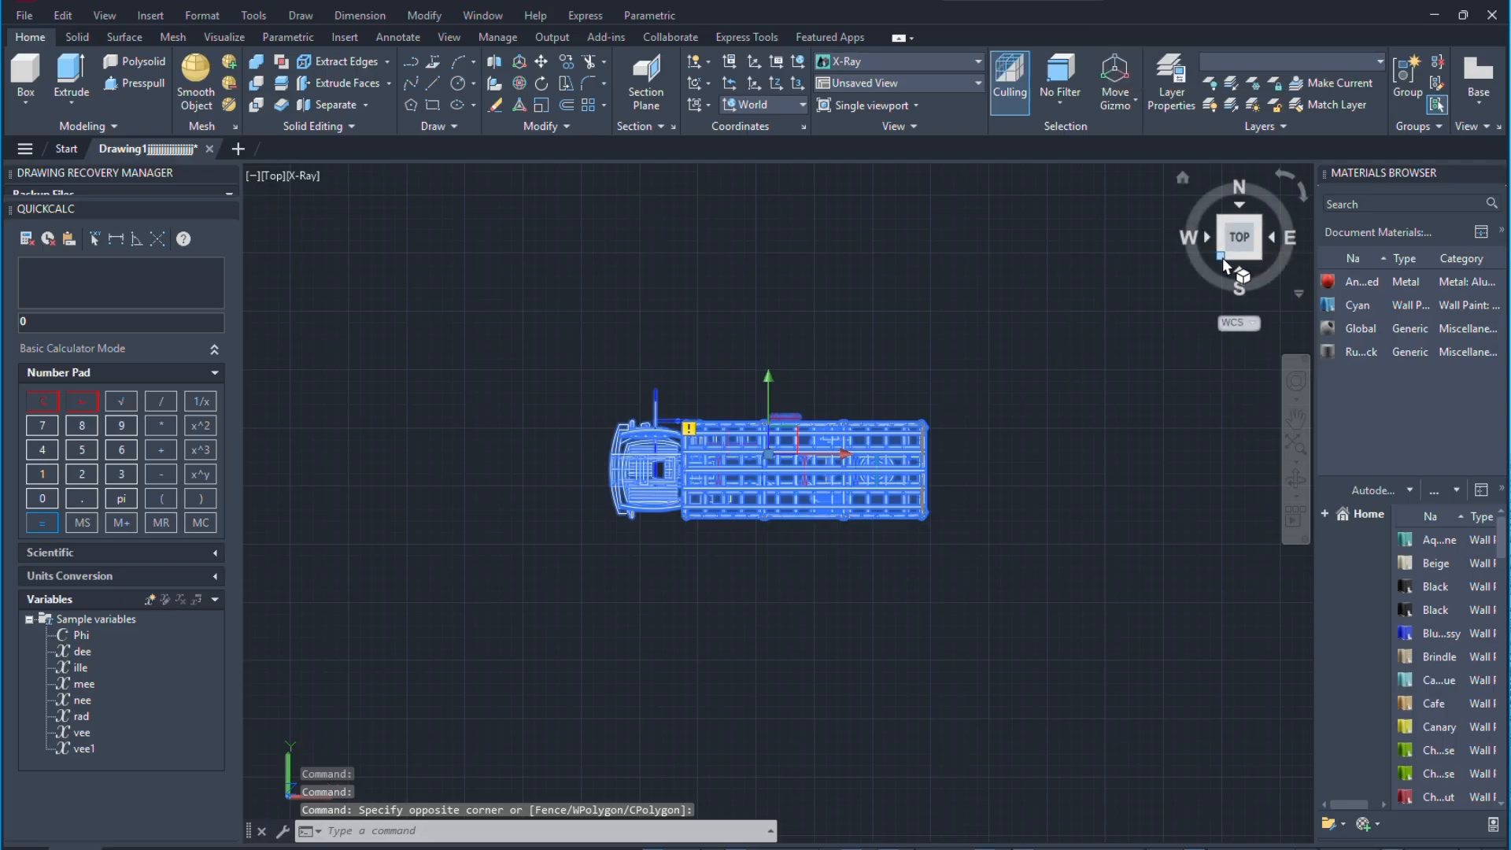
{"action": "middle_click_drag", "start_coordinate": [784, 565], "coordinate": [716, 629], "text": "shift"}
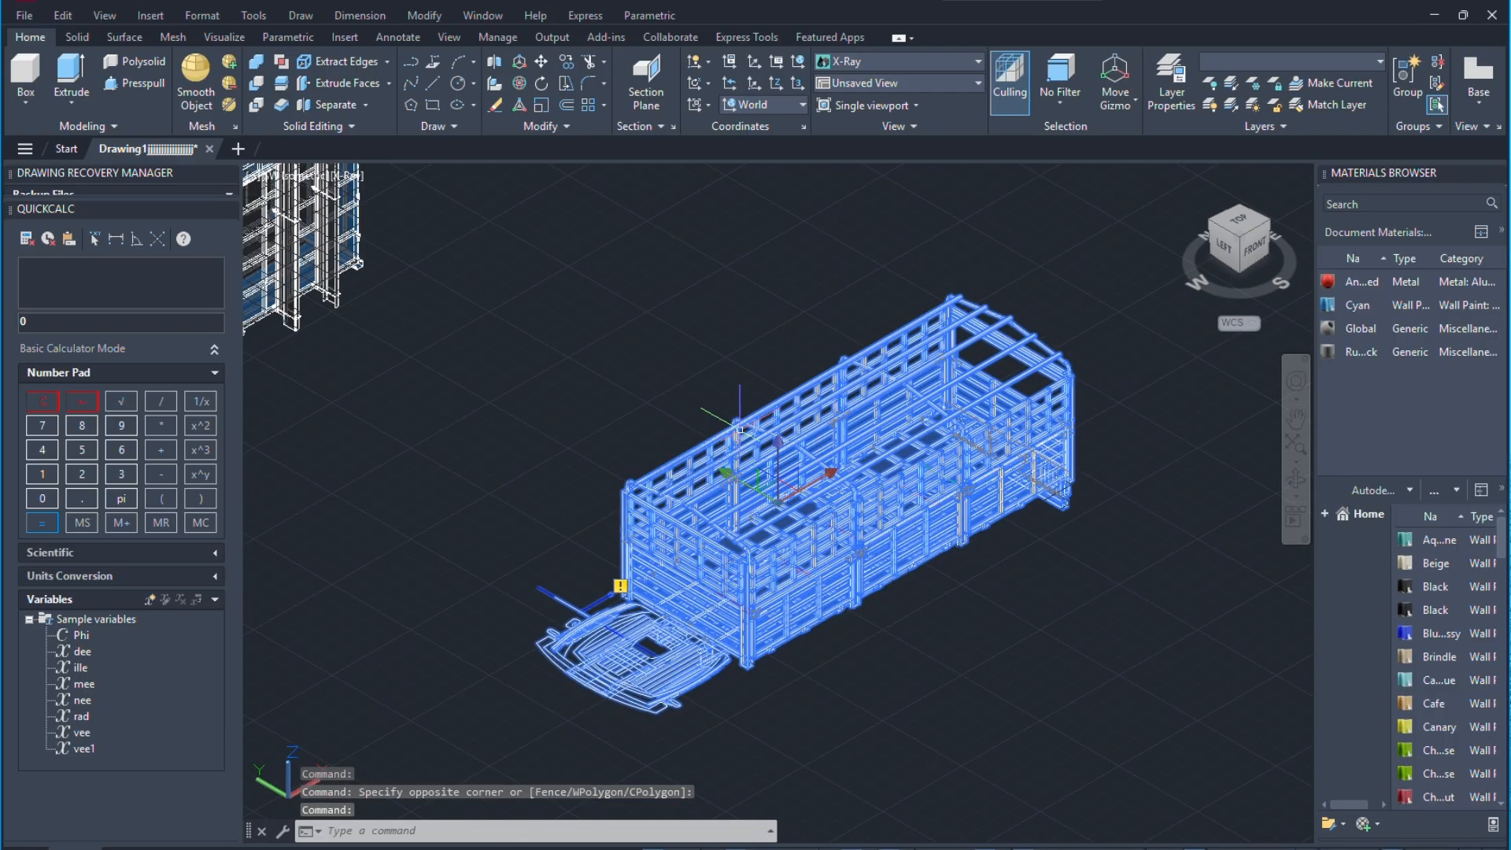
{"action": "key", "text": "Escape"}
{"action": "scroll", "coordinate": [973, 472], "scroll_direction": "up", "scroll_amount": 5}
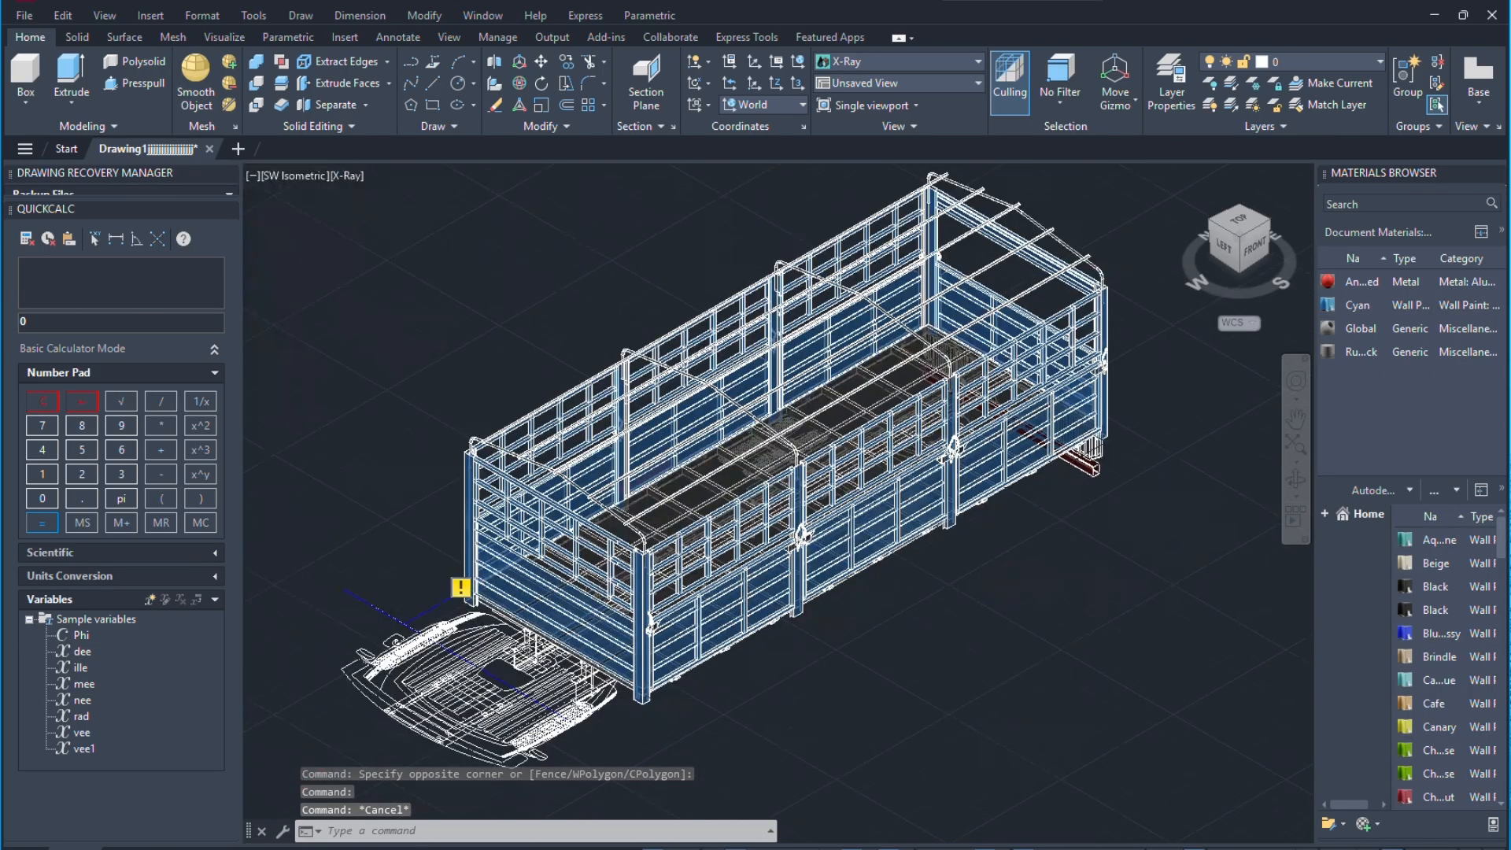
{"action": "scroll", "coordinate": [973, 472], "scroll_direction": "down", "scroll_amount": 3}
{"action": "scroll", "coordinate": [895, 264], "scroll_direction": "up", "scroll_amount": 2}
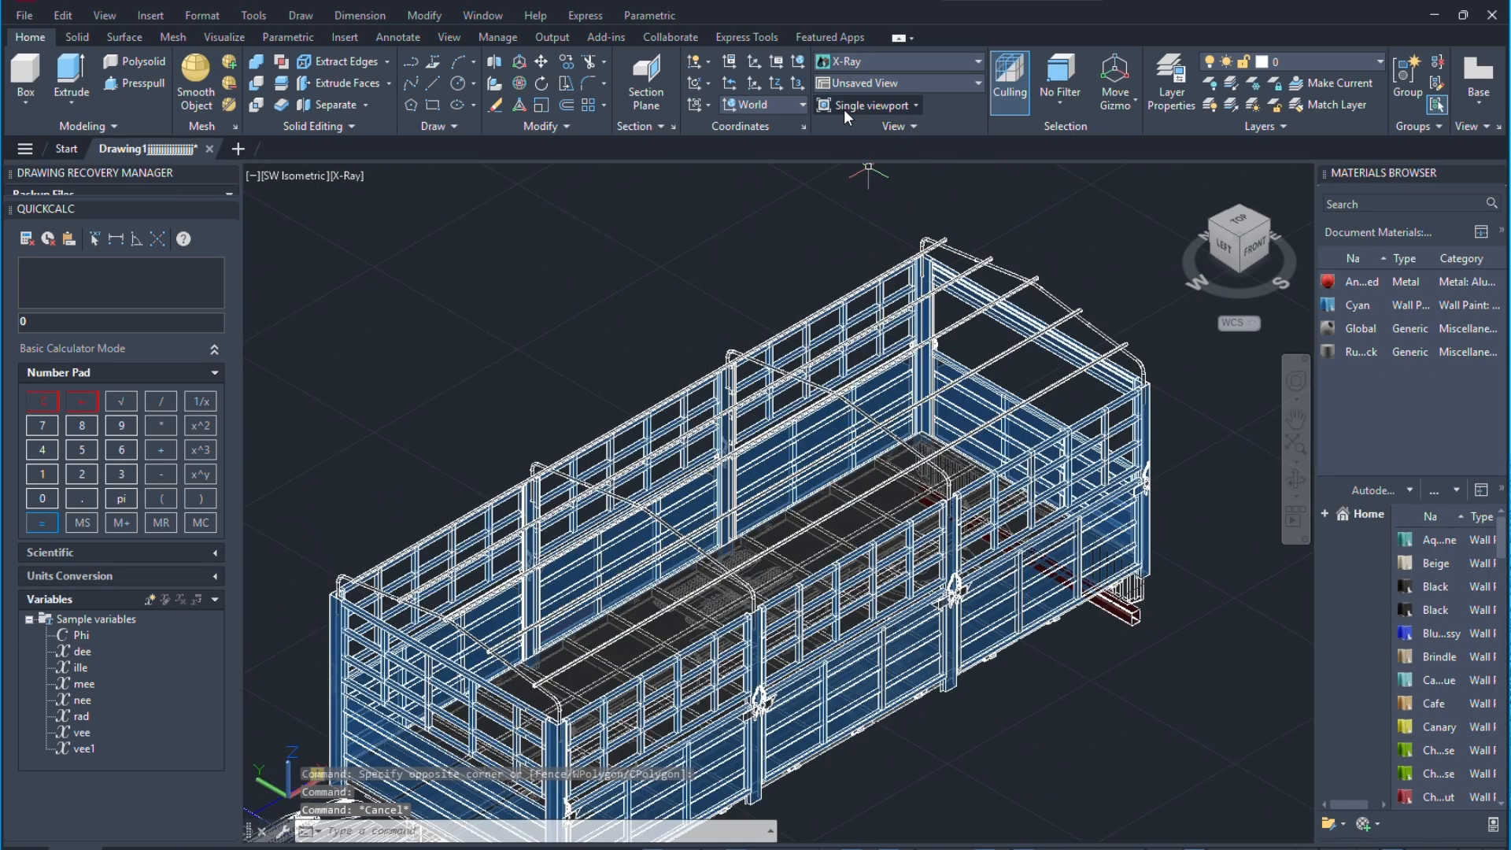
Apply the Realistic visual style and orbit the truck model to see its cargo body from above the back side.
{"action": "left_click", "coordinate": [898, 59]}
{"action": "left_click", "coordinate": [1084, 98]}
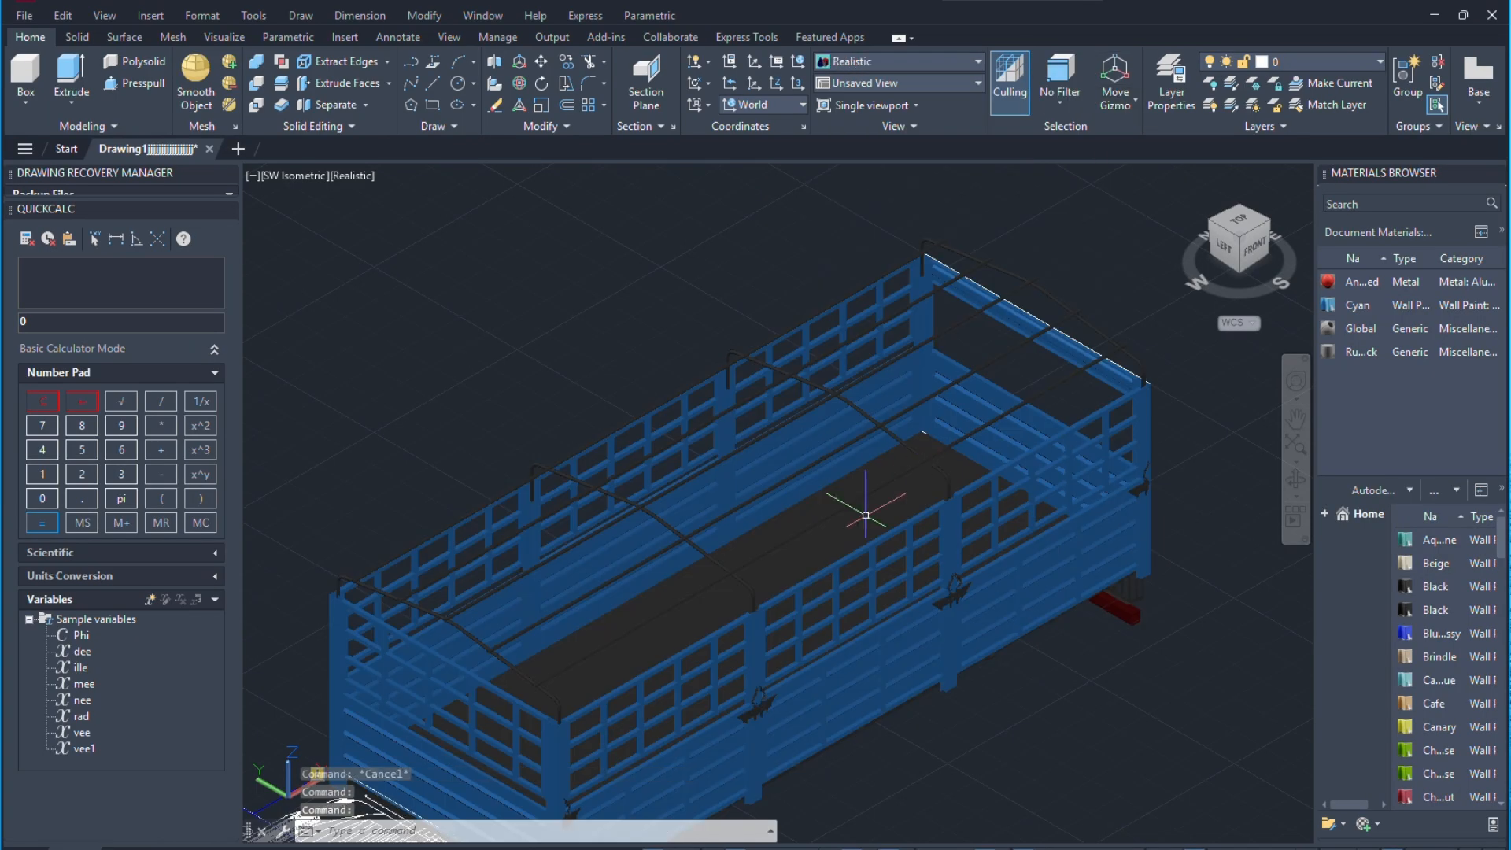
{"action": "scroll", "coordinate": [880, 364], "scroll_direction": "down", "scroll_amount": 3}
{"action": "scroll", "coordinate": [776, 529], "scroll_direction": "up", "scroll_amount": 4}
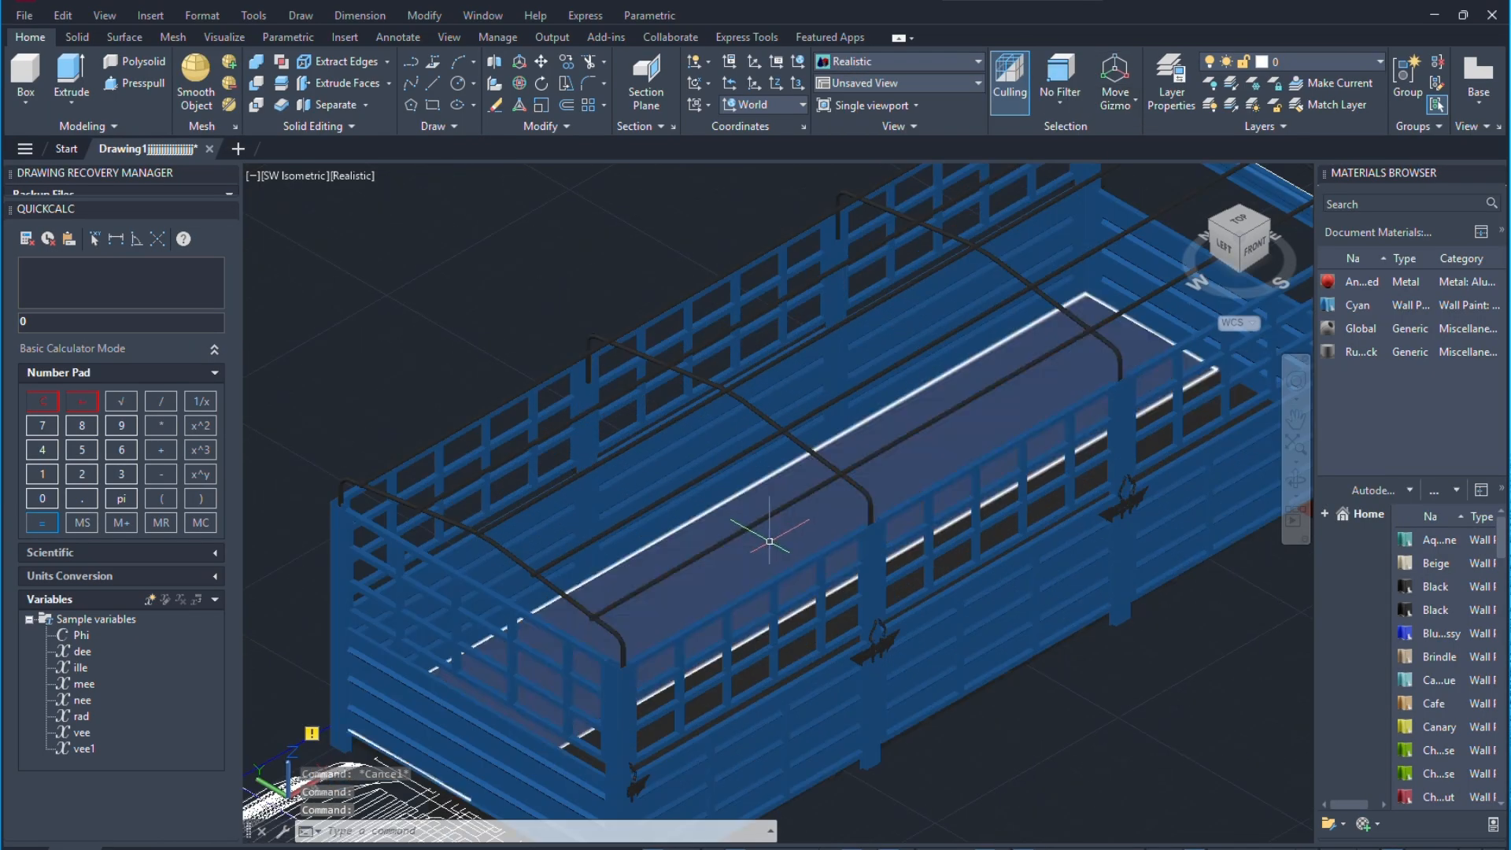
{"action": "middle_click_drag", "start_coordinate": [1062, 594], "coordinate": [894, 487], "text": "shift"}
{"action": "scroll", "coordinate": [697, 513], "scroll_direction": "up", "scroll_amount": 8}
{"action": "scroll", "coordinate": [895, 487], "scroll_direction": "down", "scroll_amount": 10}
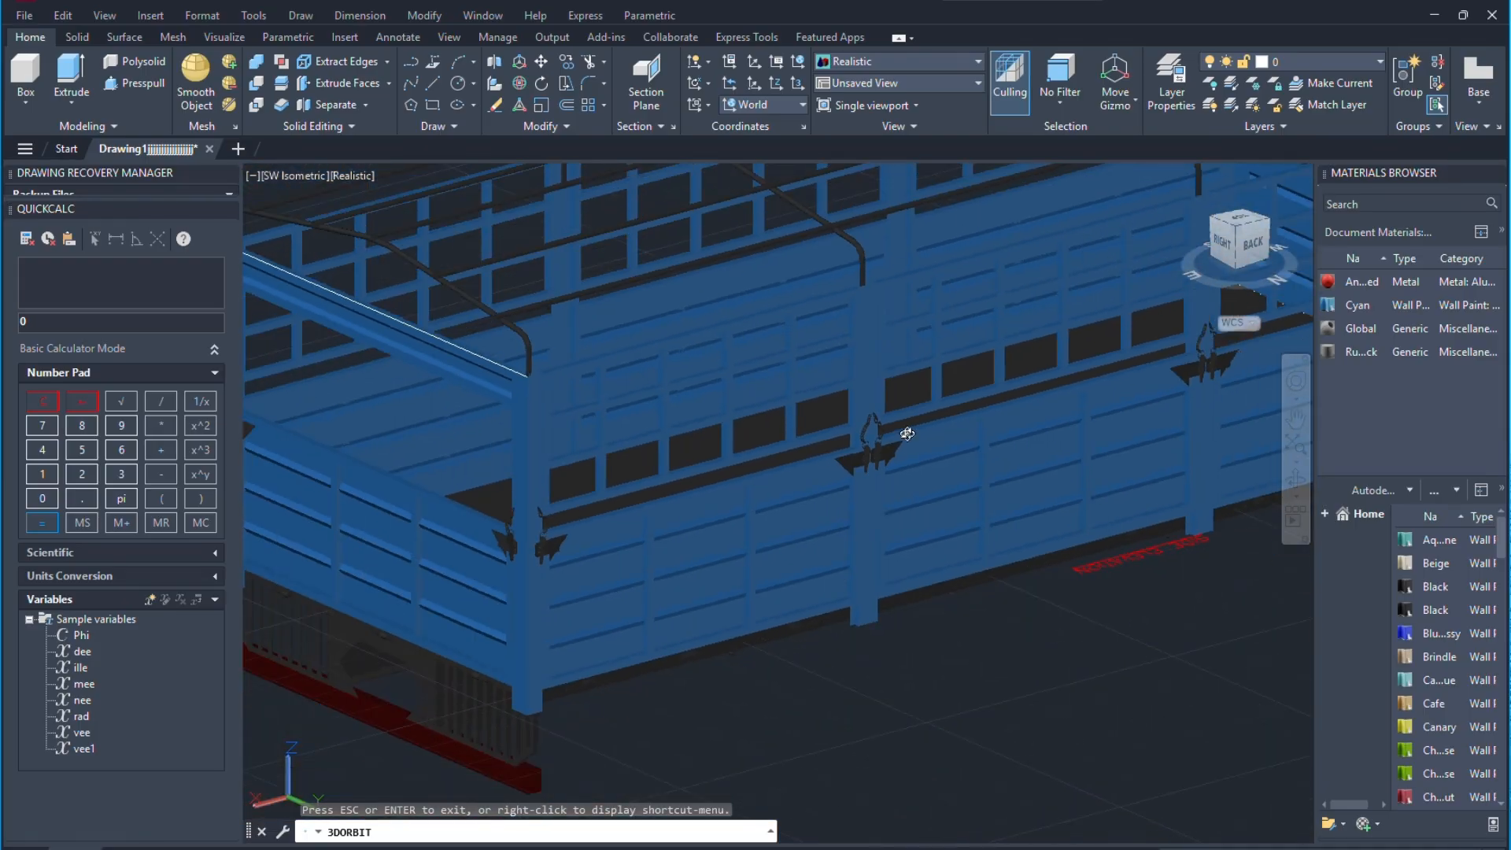
{"action": "left_click_drag", "start_coordinate": [713, 509], "coordinate": [840, 497]}
{"action": "right_click", "coordinate": [841, 497]}
{"action": "left_click", "coordinate": [843, 498]}
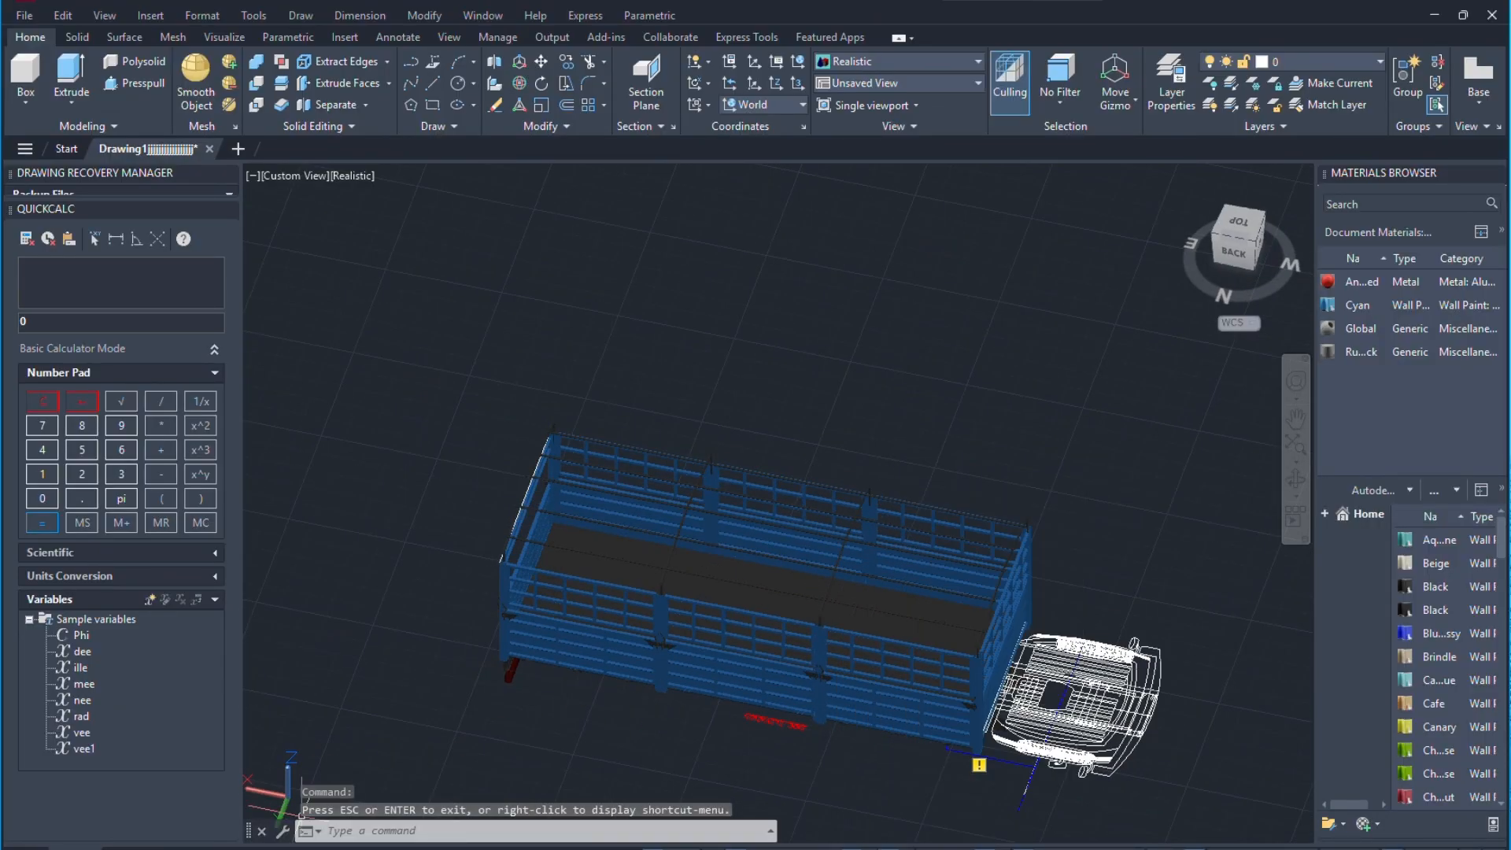
Create a new blank layout and delete it.
{"action": "mouse_move", "coordinate": [260, 847]}
{"action": "right_click", "coordinate": [322, 846]}
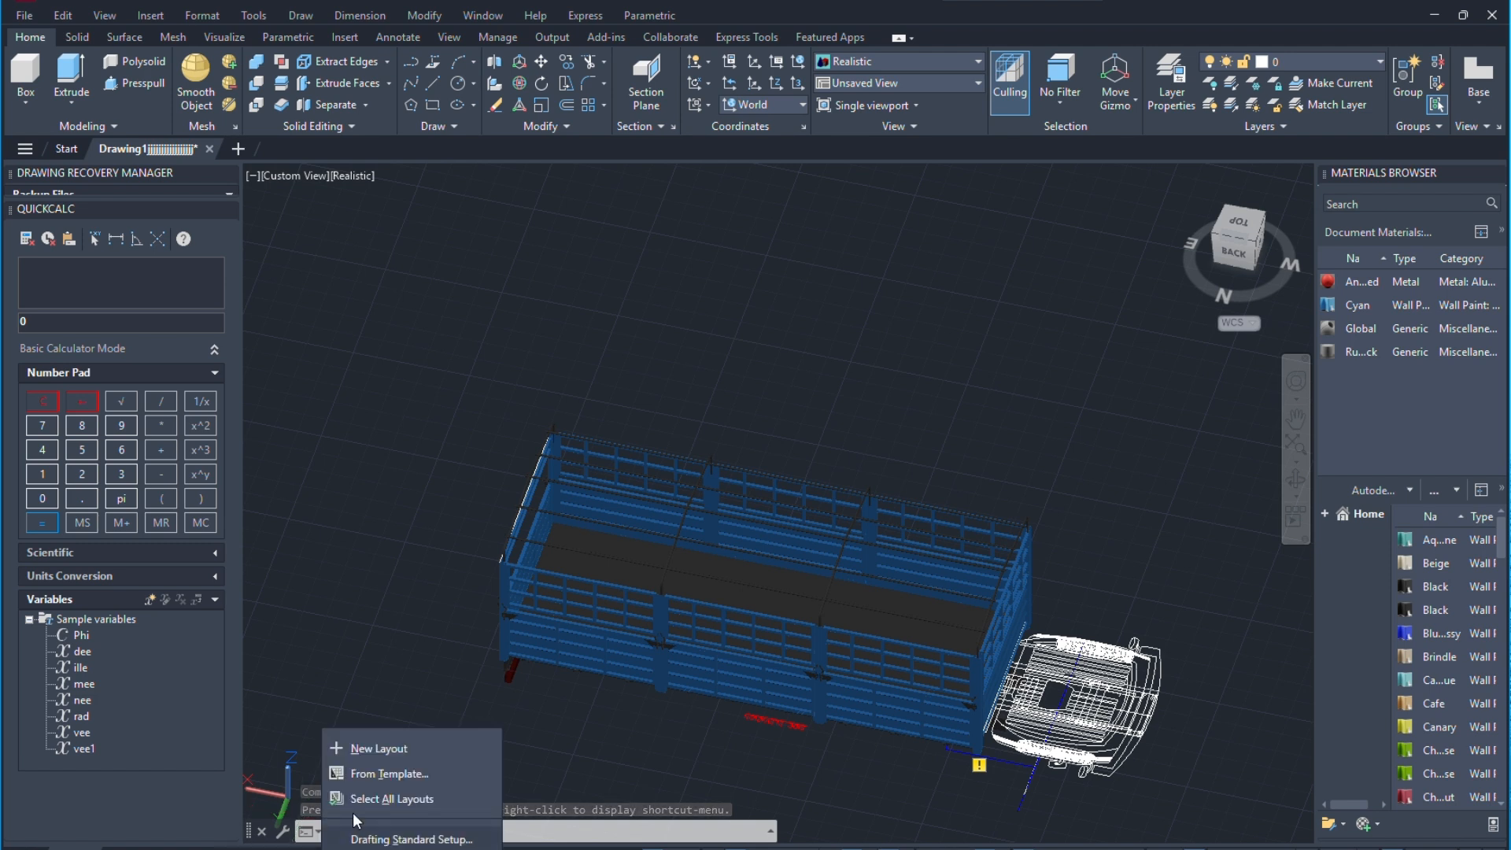
{"action": "left_click", "coordinate": [387, 752]}
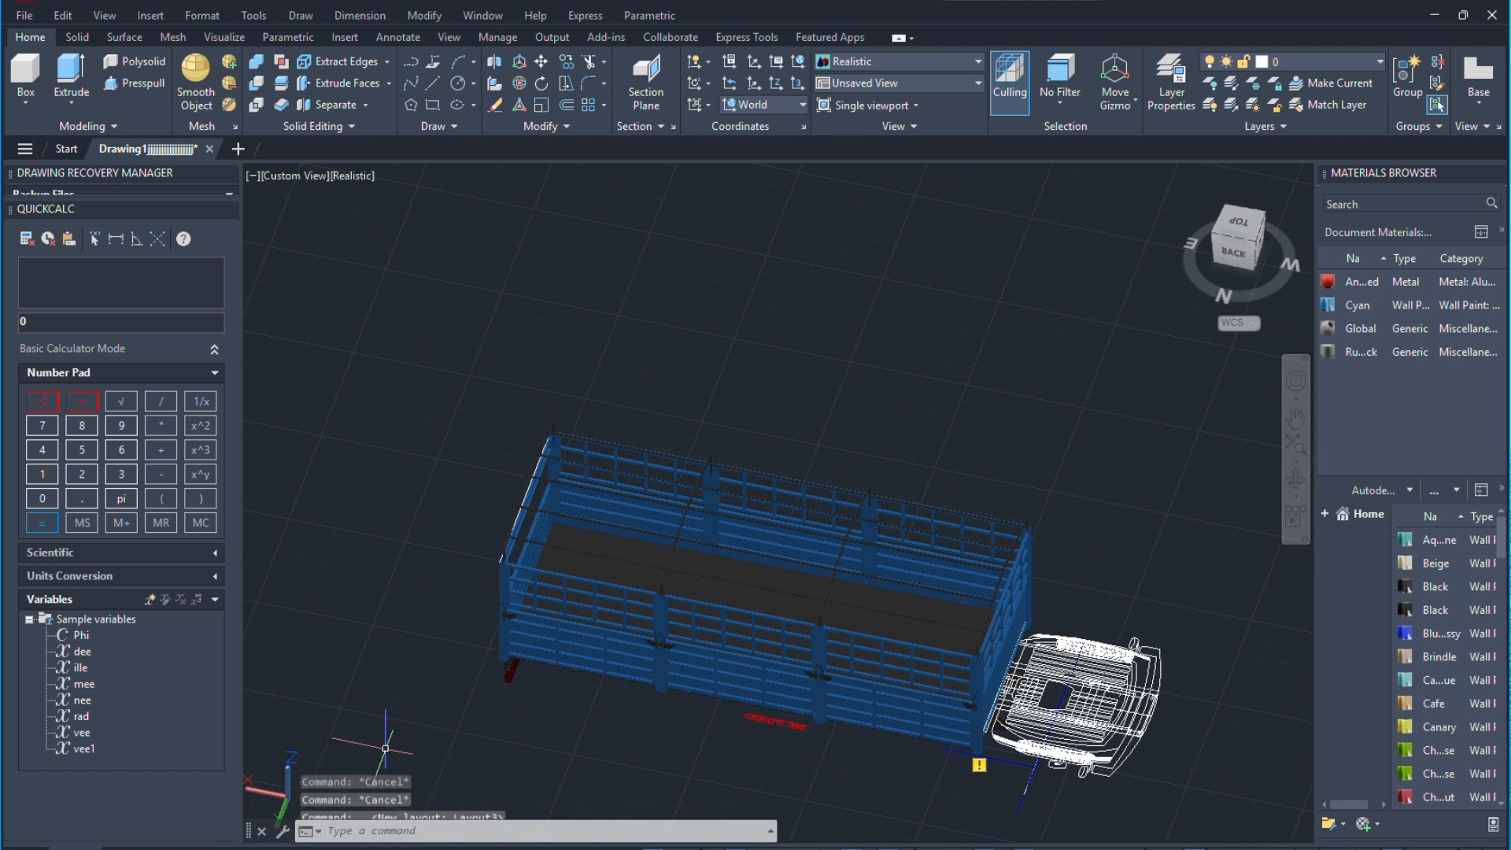
{"action": "right_click", "coordinate": [332, 846]}
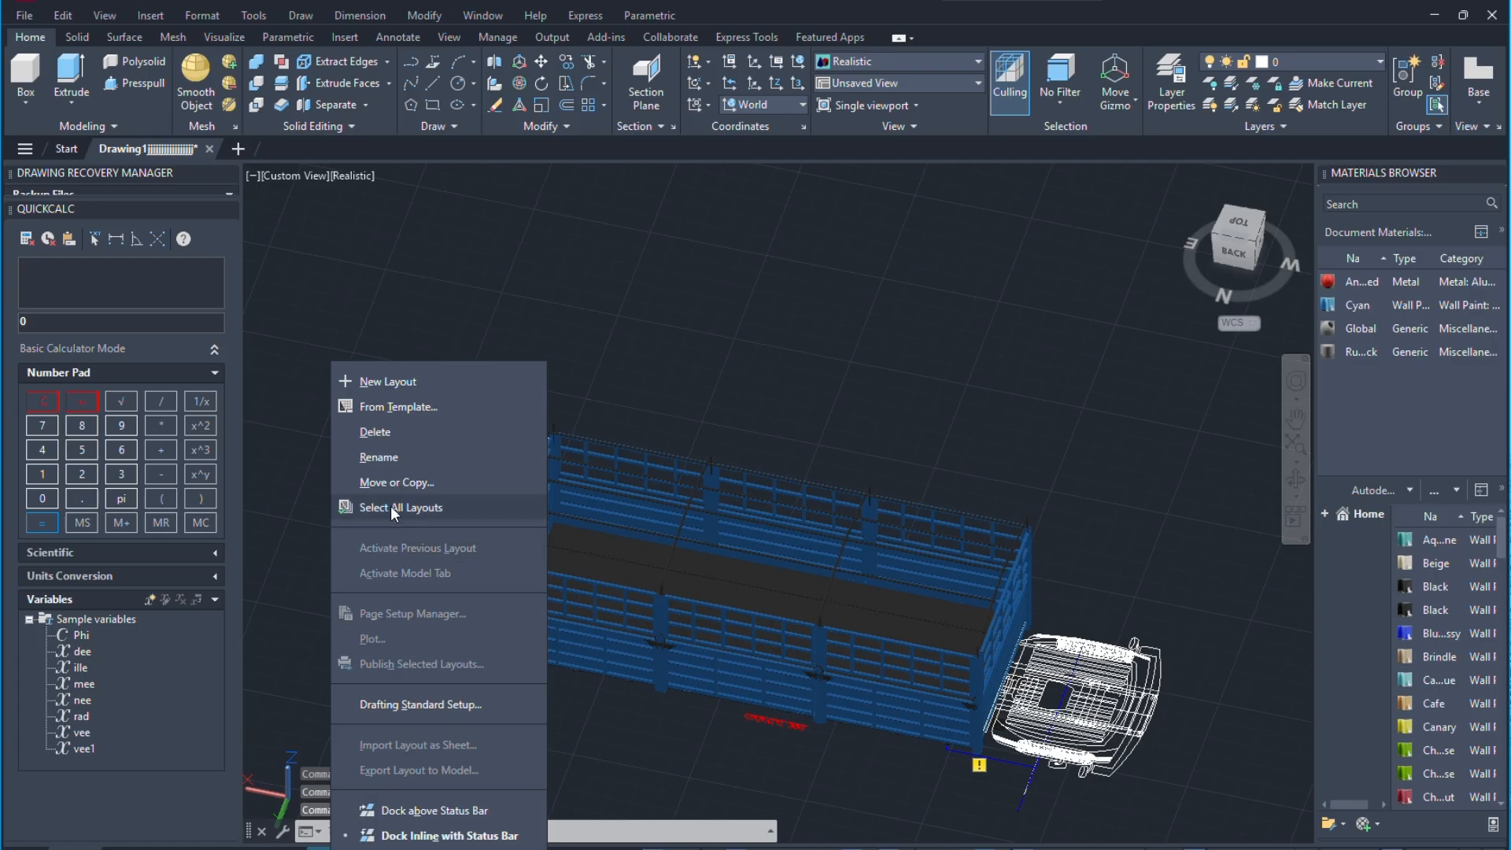
{"action": "left_click", "coordinate": [447, 432]}
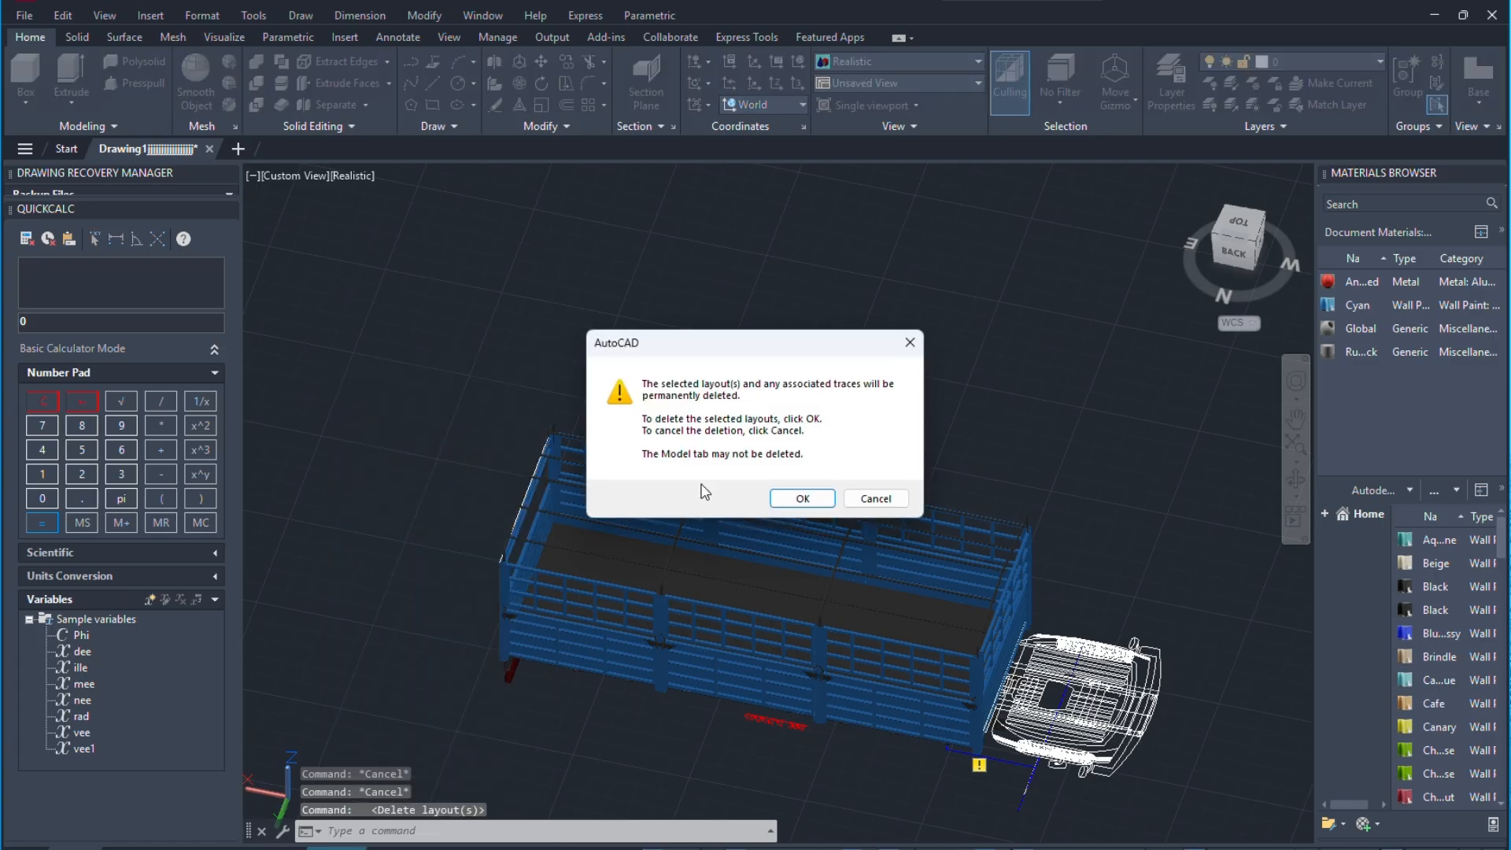
{"action": "left_click", "coordinate": [802, 498]}
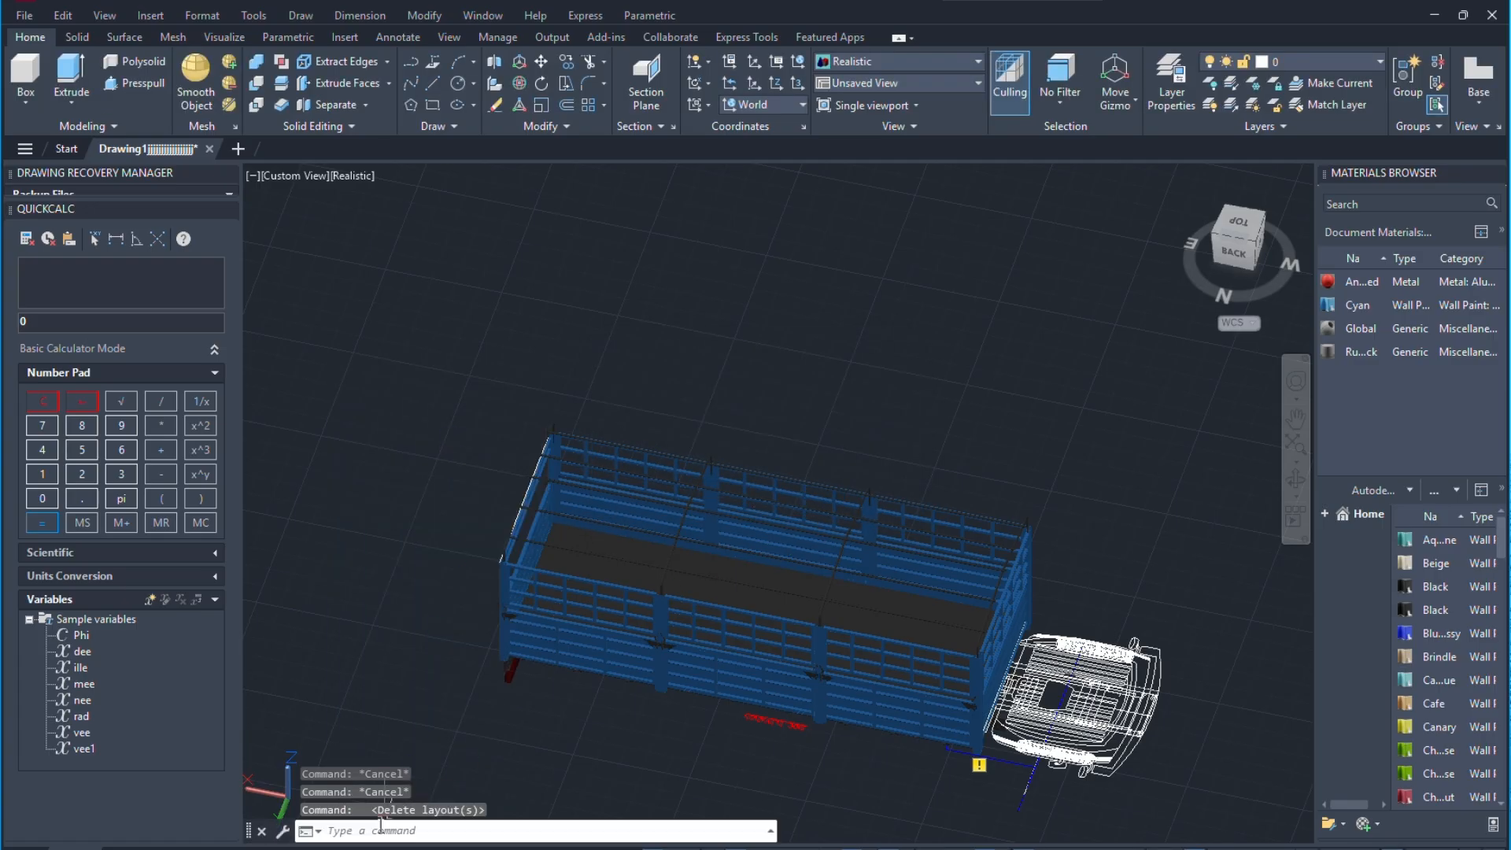
Insert the D-Size Layout from the Tutorial-iMfg template and open that layout.
{"action": "right_click", "coordinate": [333, 839]}
{"action": "left_click", "coordinate": [405, 768]}
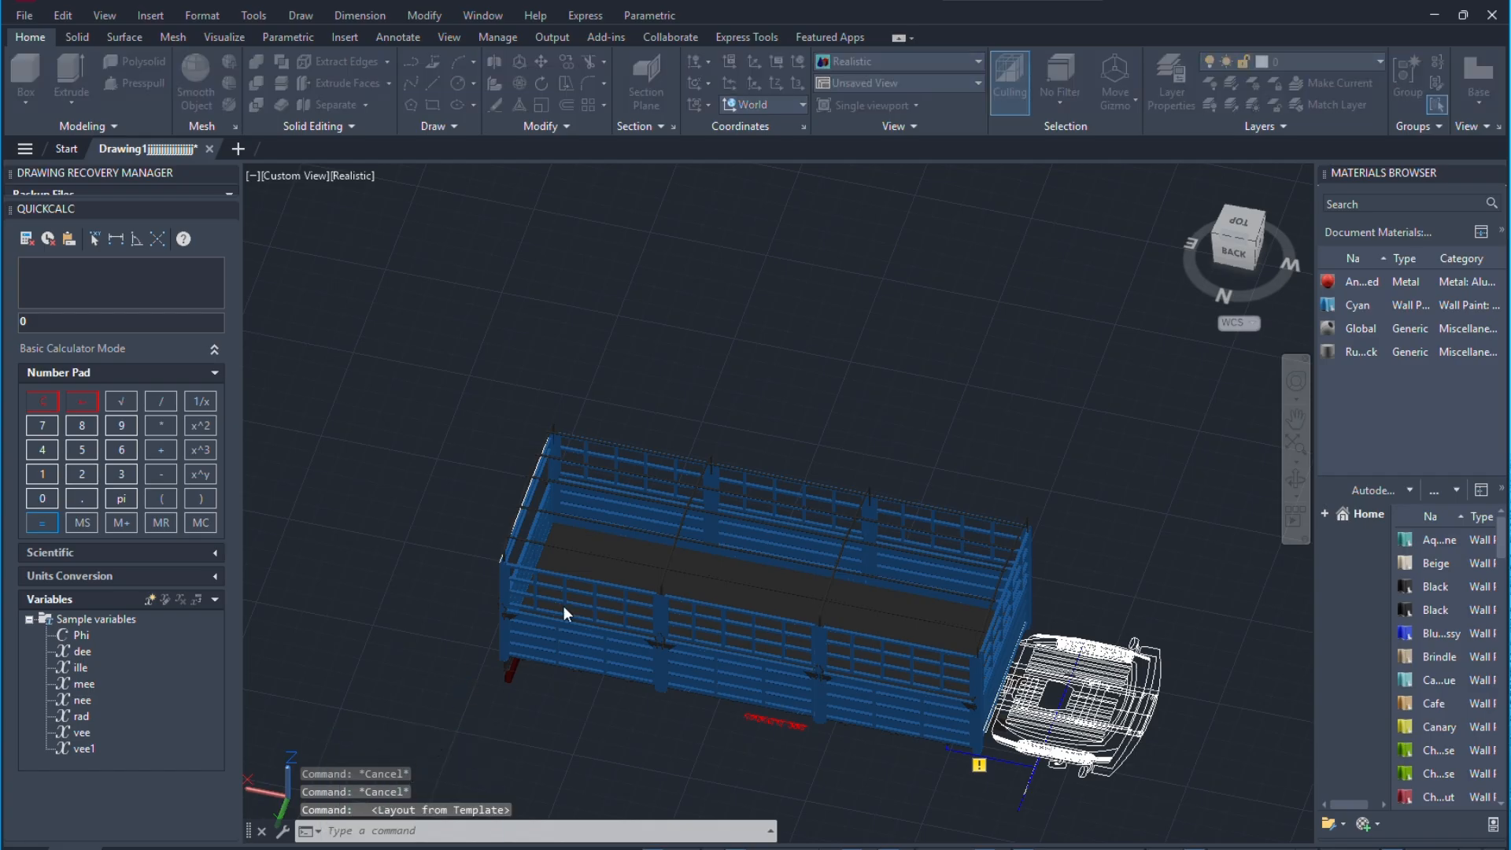
{"action": "left_click", "coordinate": [637, 473]}
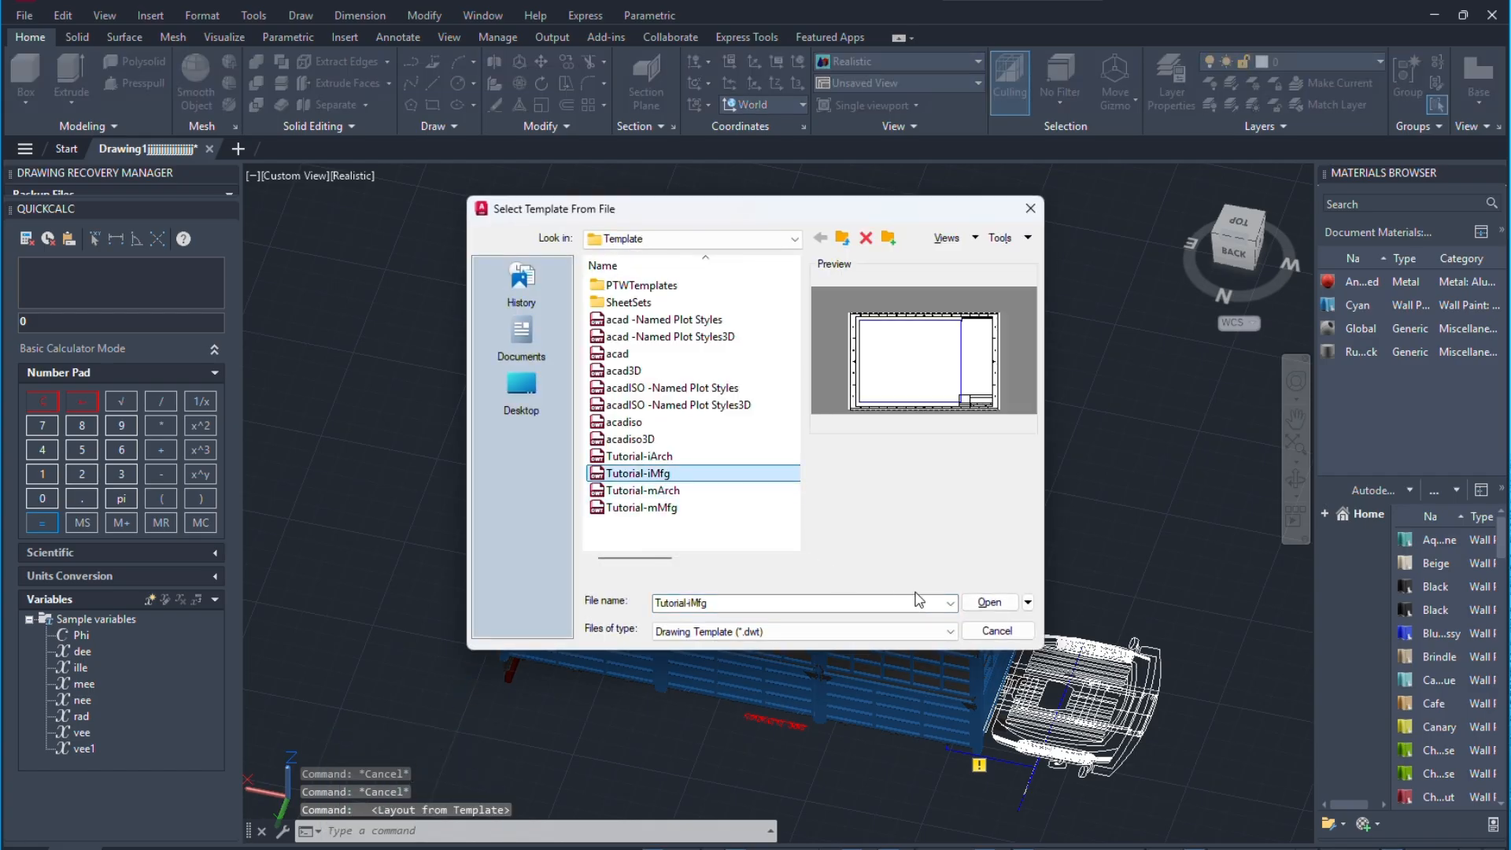
{"action": "left_click", "coordinate": [989, 602]}
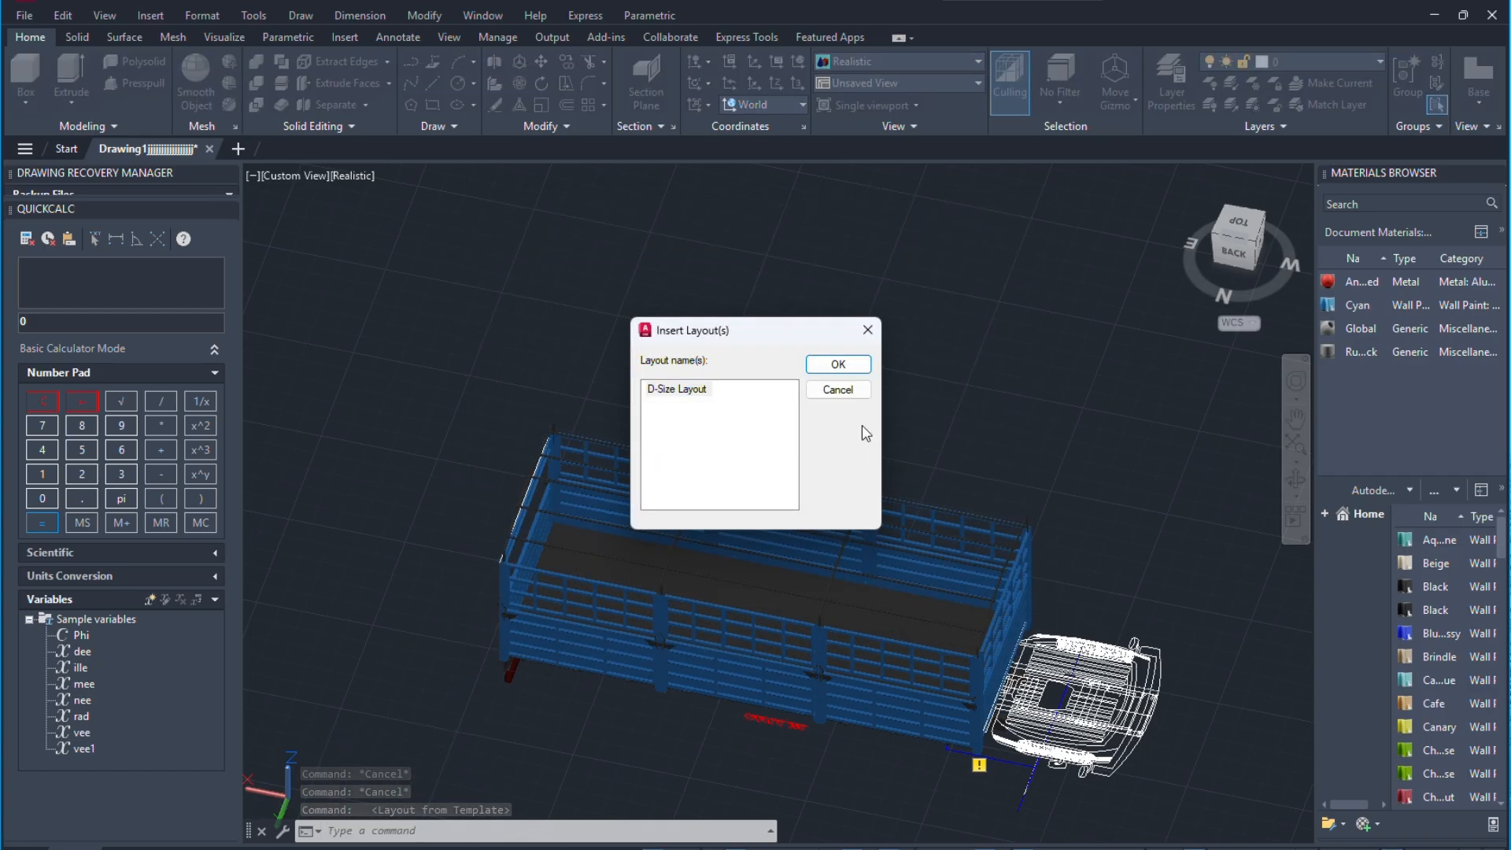
{"action": "left_click", "coordinate": [850, 368]}
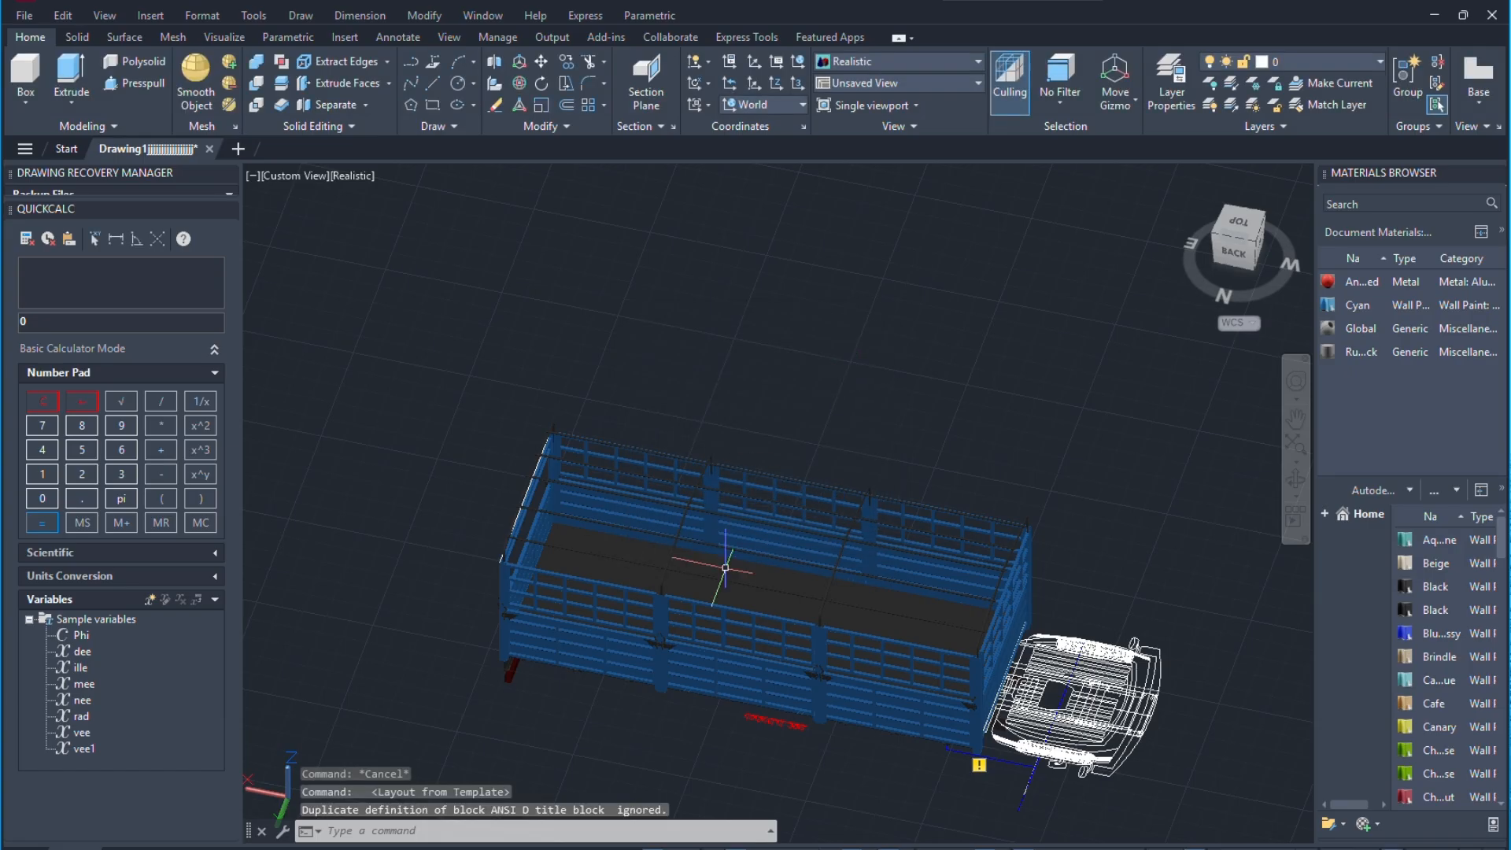
{"action": "left_click", "coordinate": [351, 847]}
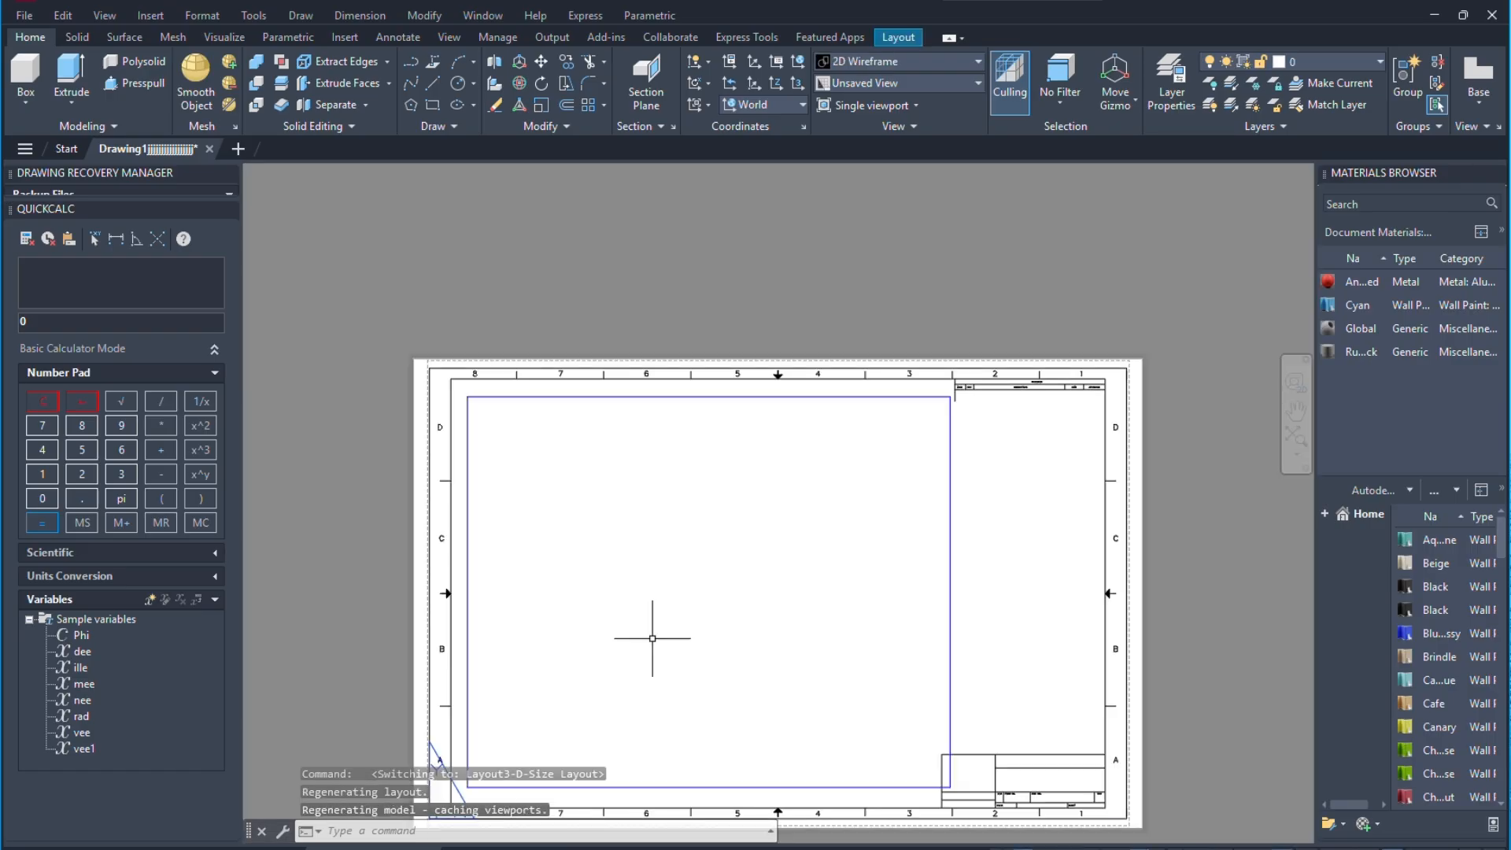
Delete the template's existing viewport from the D-size sheet.
{"action": "left_click", "coordinate": [1001, 494]}
{"action": "left_click", "coordinate": [912, 587]}
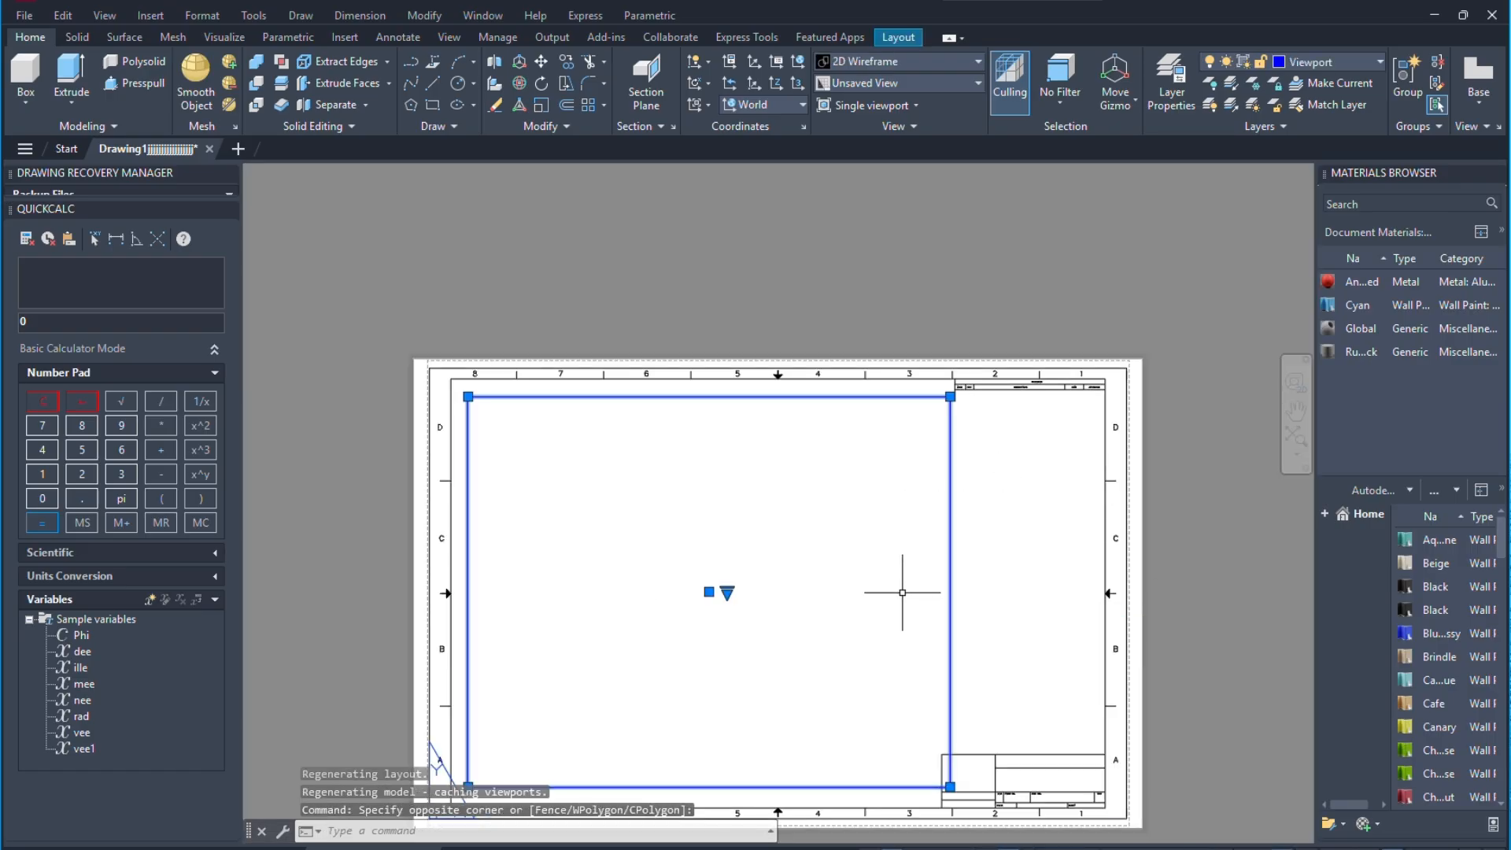
{"action": "key", "text": "Delete"}
{"action": "scroll", "coordinate": [902, 590], "scroll_direction": "down", "scroll_amount": 3}
{"action": "scroll", "coordinate": [904, 354], "scroll_direction": "up", "scroll_amount": 3}
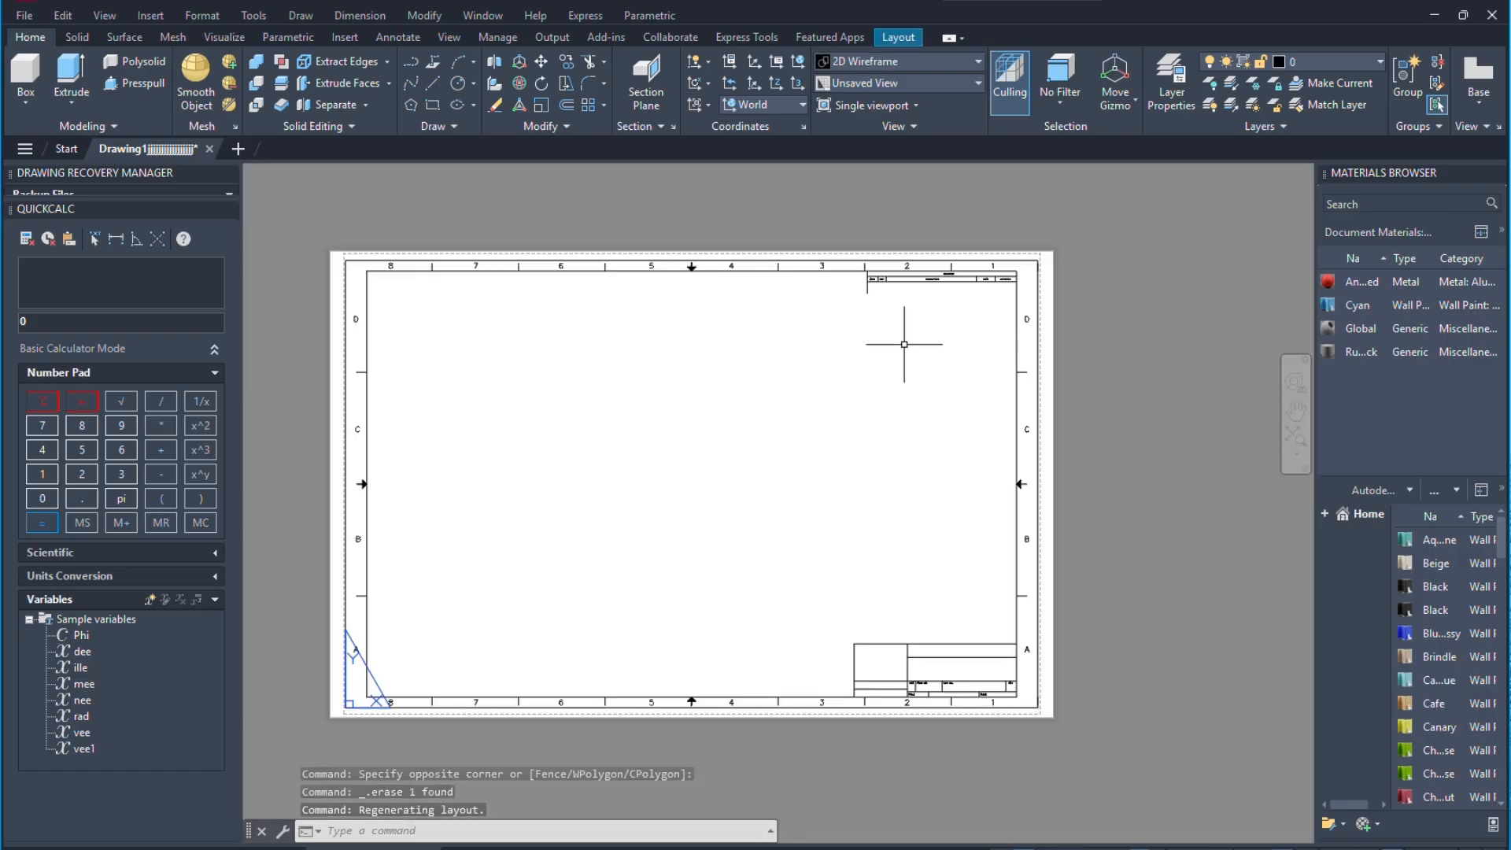
Start a base view from model space and clear all the automatically selected objects from its source selection.
{"action": "left_click", "coordinate": [1477, 103]}
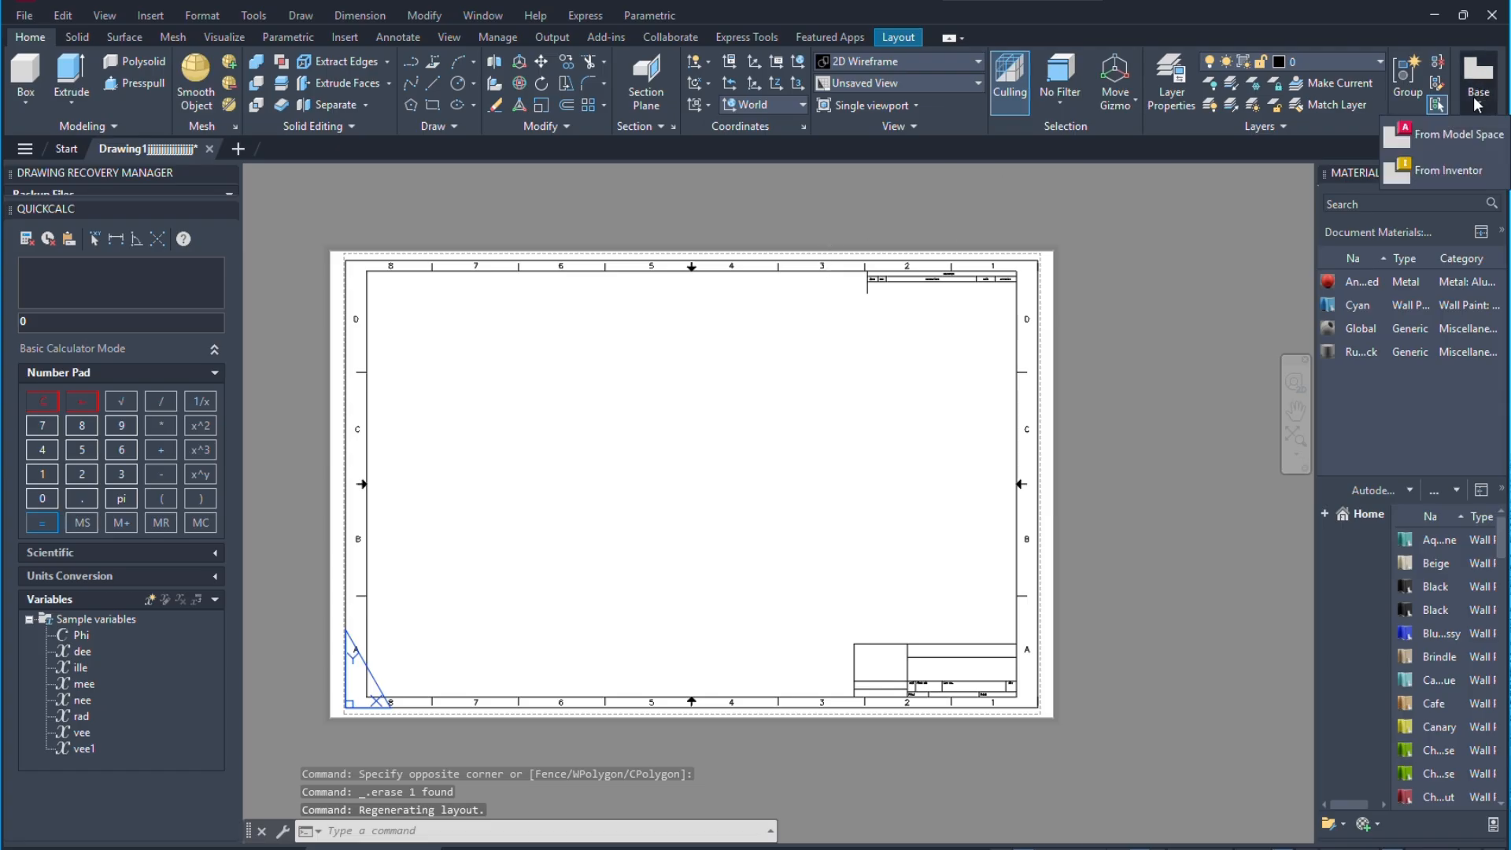
{"action": "left_click", "coordinate": [1442, 135]}
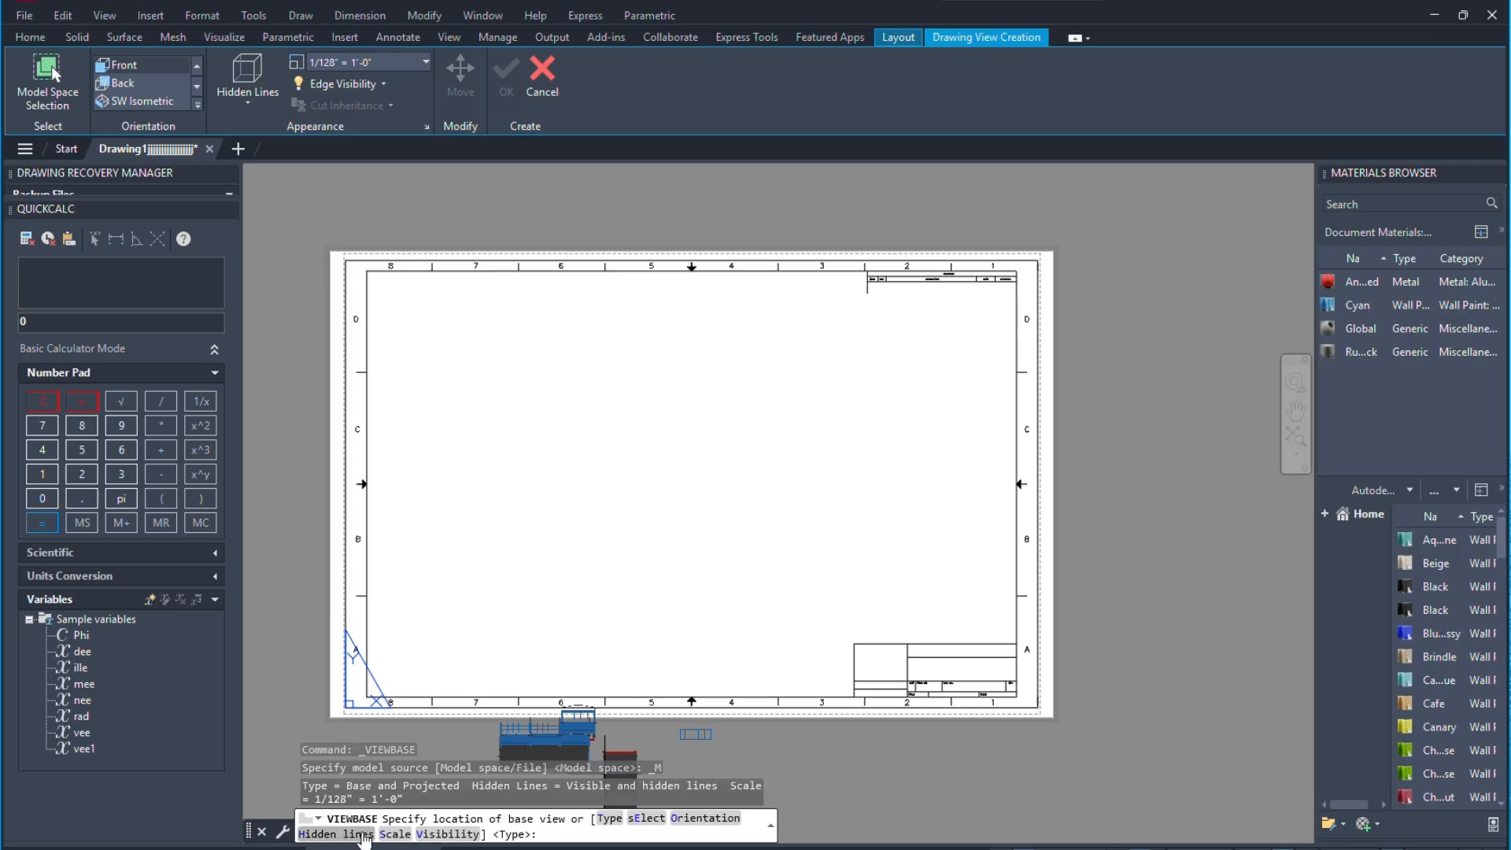
{"action": "left_click", "coordinate": [646, 818]}
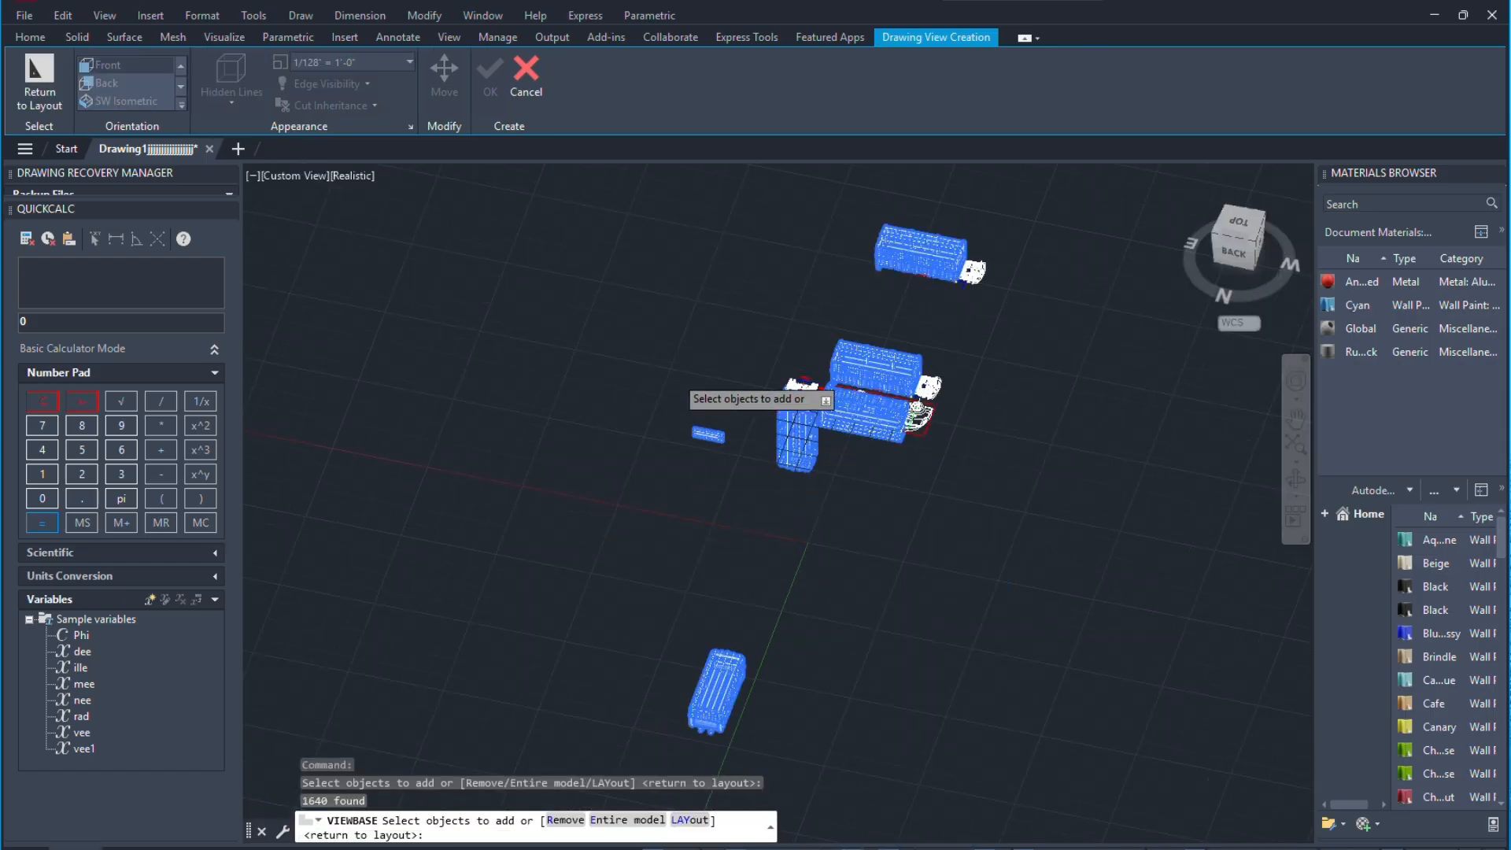
{"action": "scroll", "coordinate": [675, 385], "scroll_direction": "down", "scroll_amount": 2}
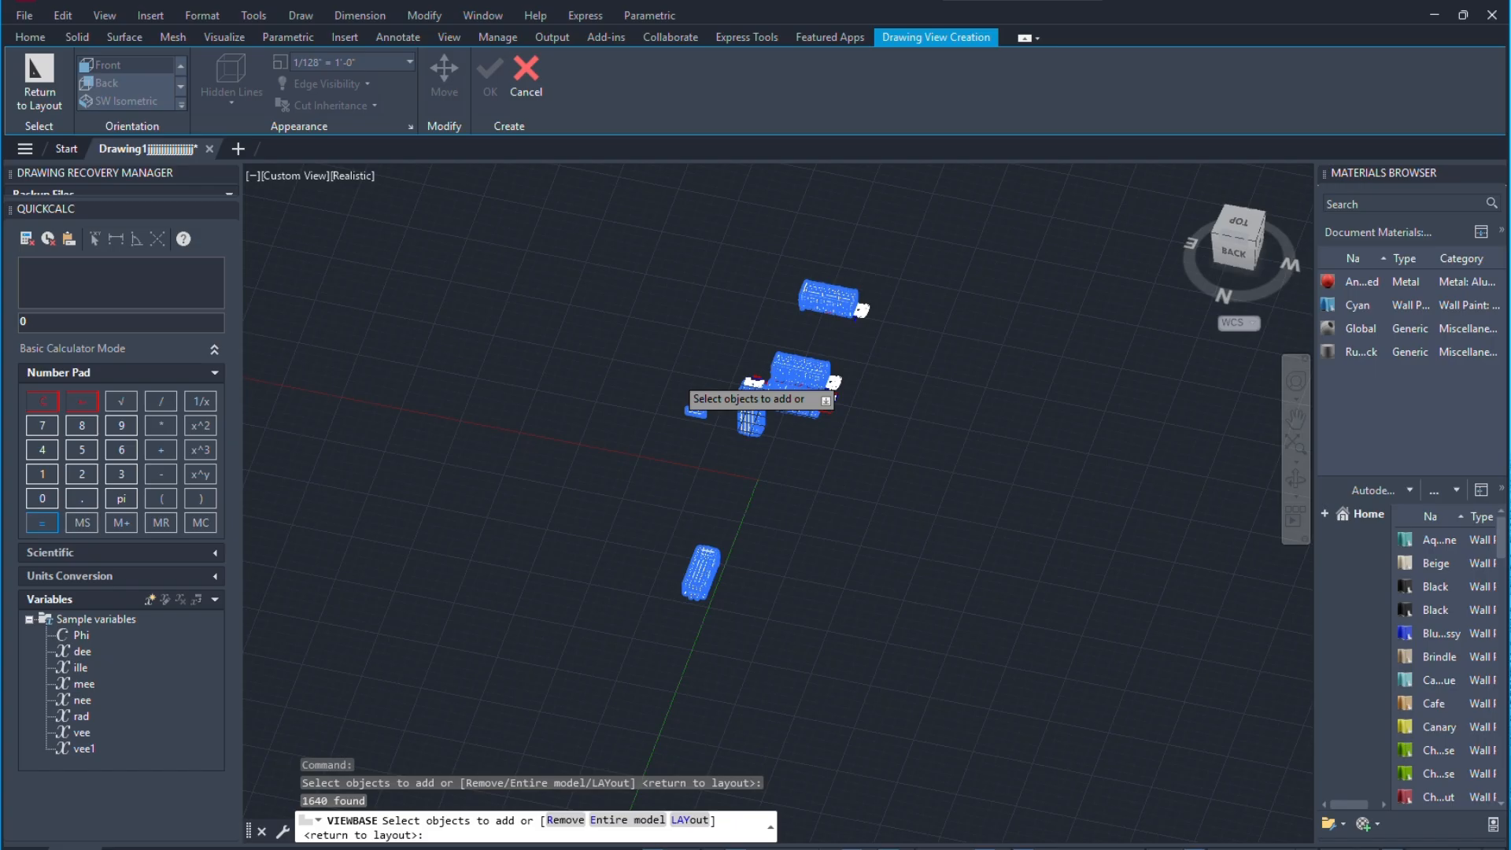
{"action": "scroll", "coordinate": [678, 385], "scroll_direction": "down", "scroll_amount": 2}
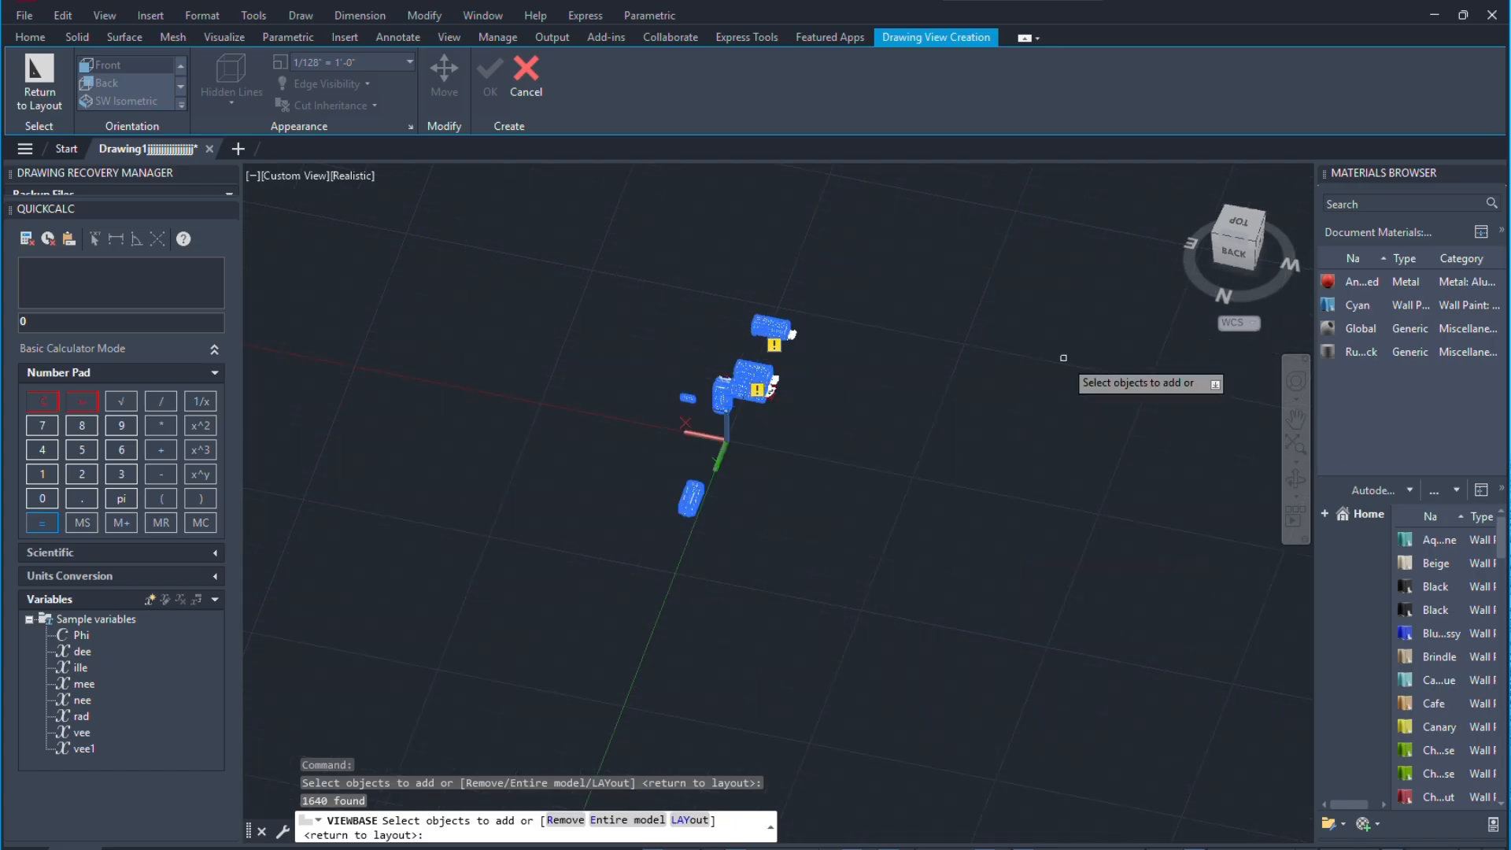
{"action": "left_click", "coordinate": [1012, 228]}
{"action": "left_click", "coordinate": [639, 579]}
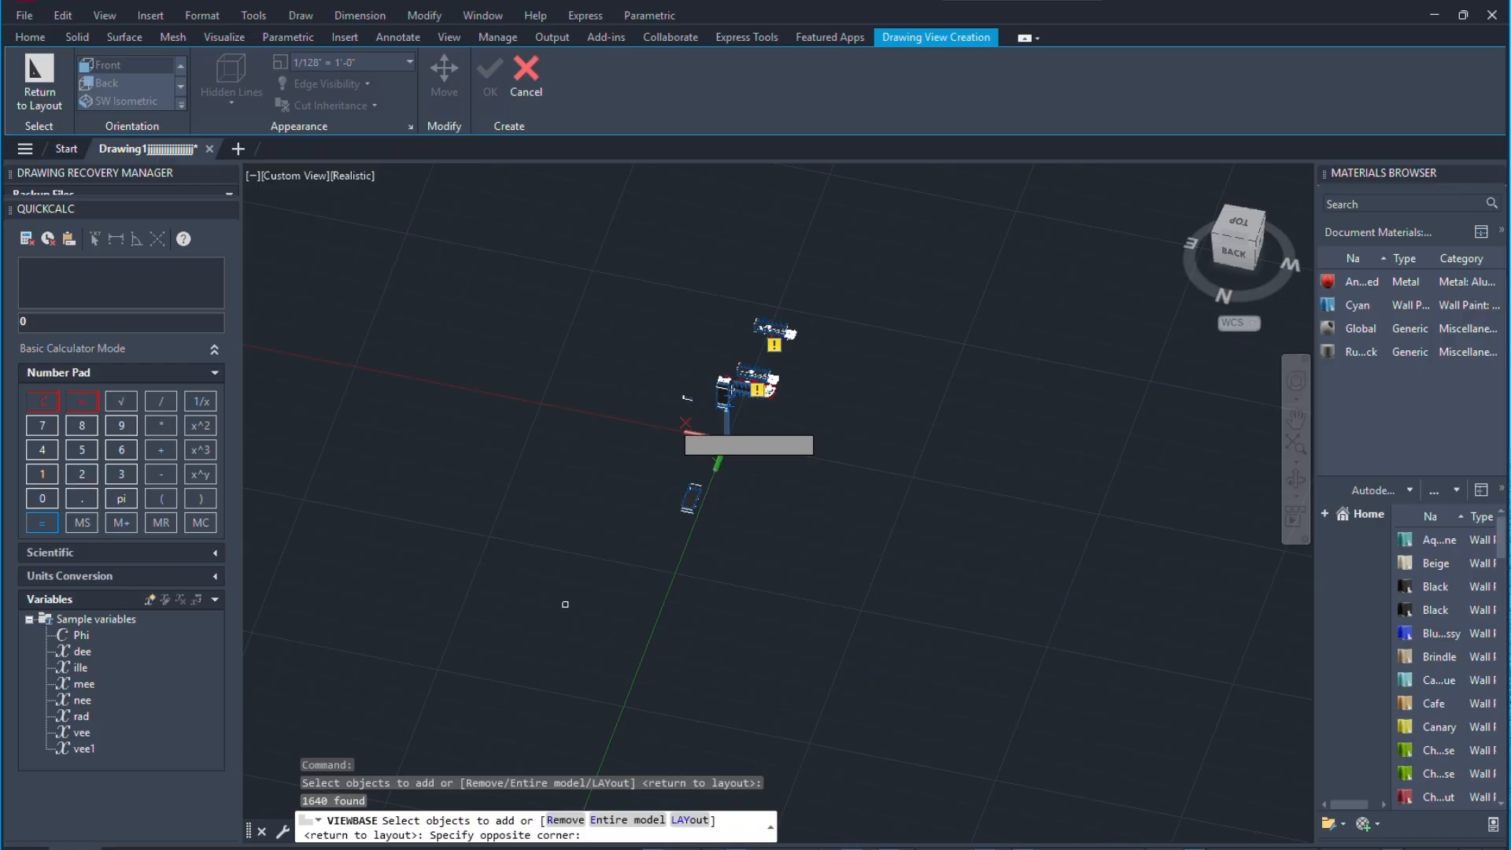
Select only the standalone truck at the far end of model space as the base view source and return to the layout.
{"action": "scroll", "coordinate": [749, 361], "scroll_direction": "up", "scroll_amount": 6}
{"action": "left_click", "coordinate": [906, 219]}
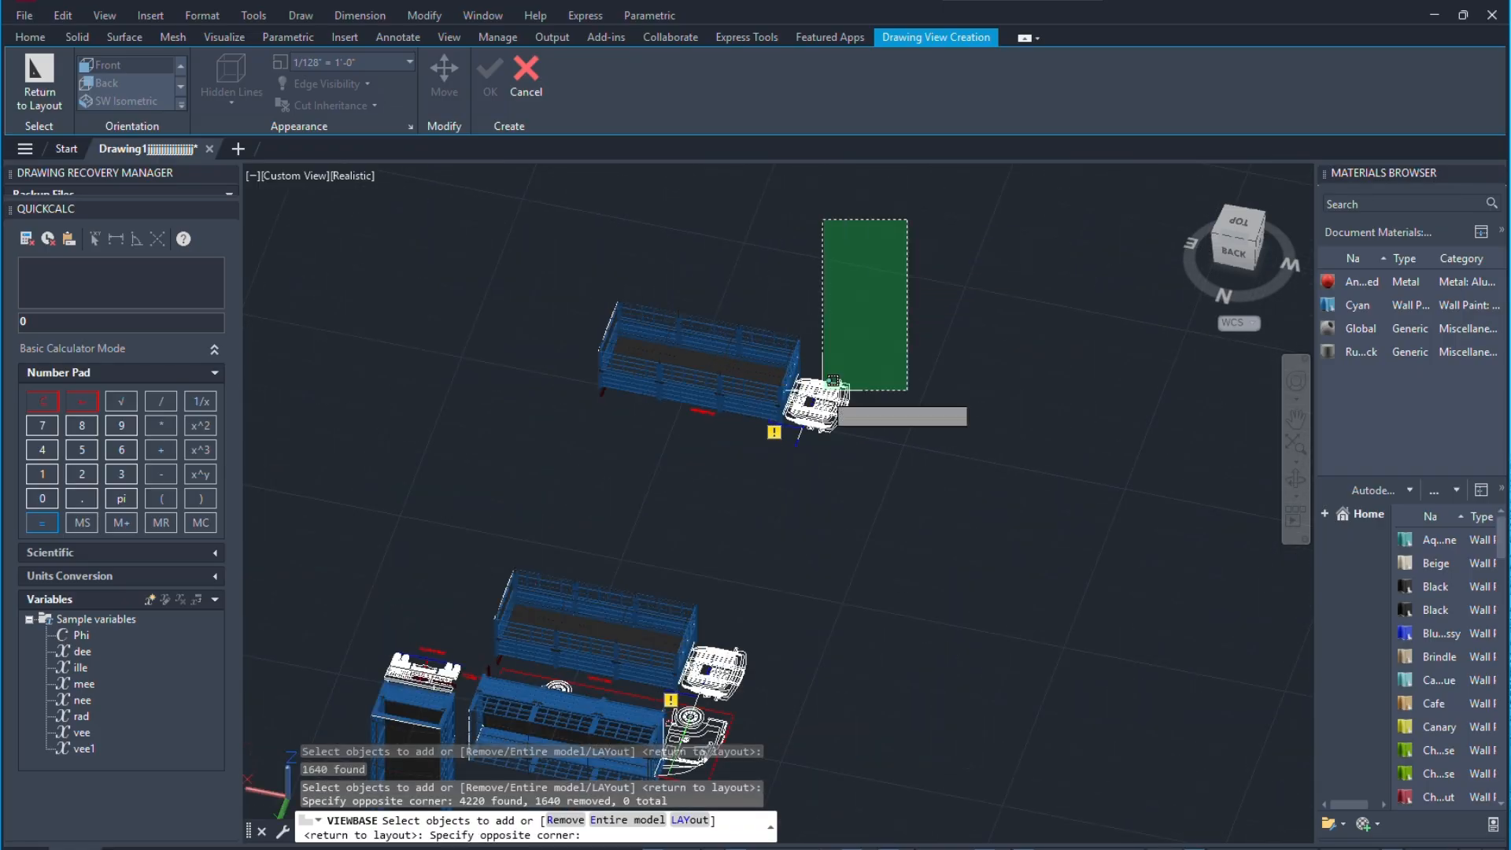
{"action": "left_click", "coordinate": [564, 479]}
{"action": "key", "text": "Return"}
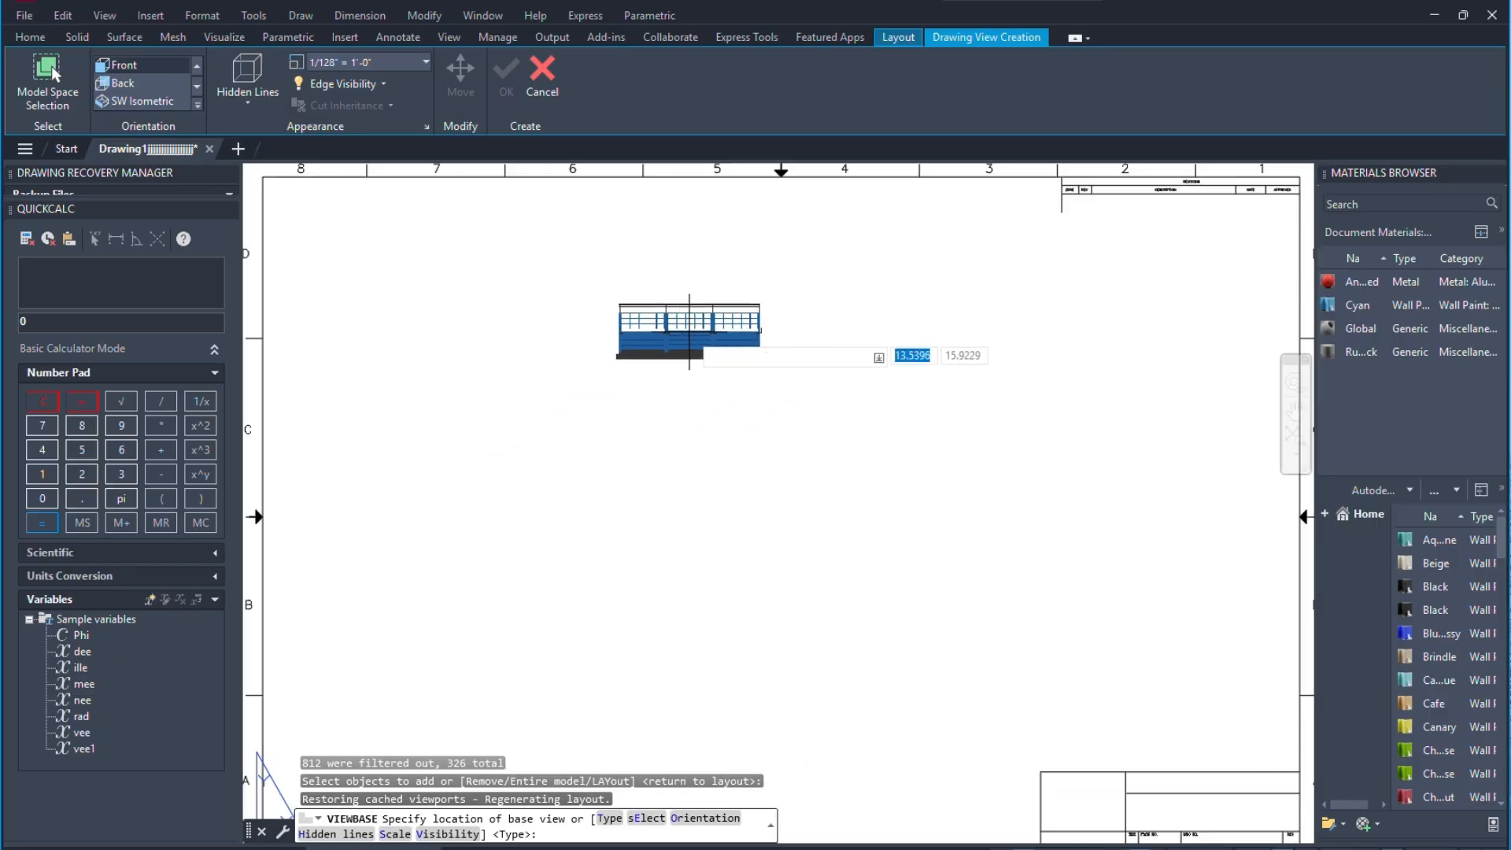
Place the base view of the cargo body's long side near the upper-left corner of the sheet at 1/128" = 1'-0" scale.
{"action": "scroll", "coordinate": [551, 415], "scroll_direction": "down", "scroll_amount": 3}
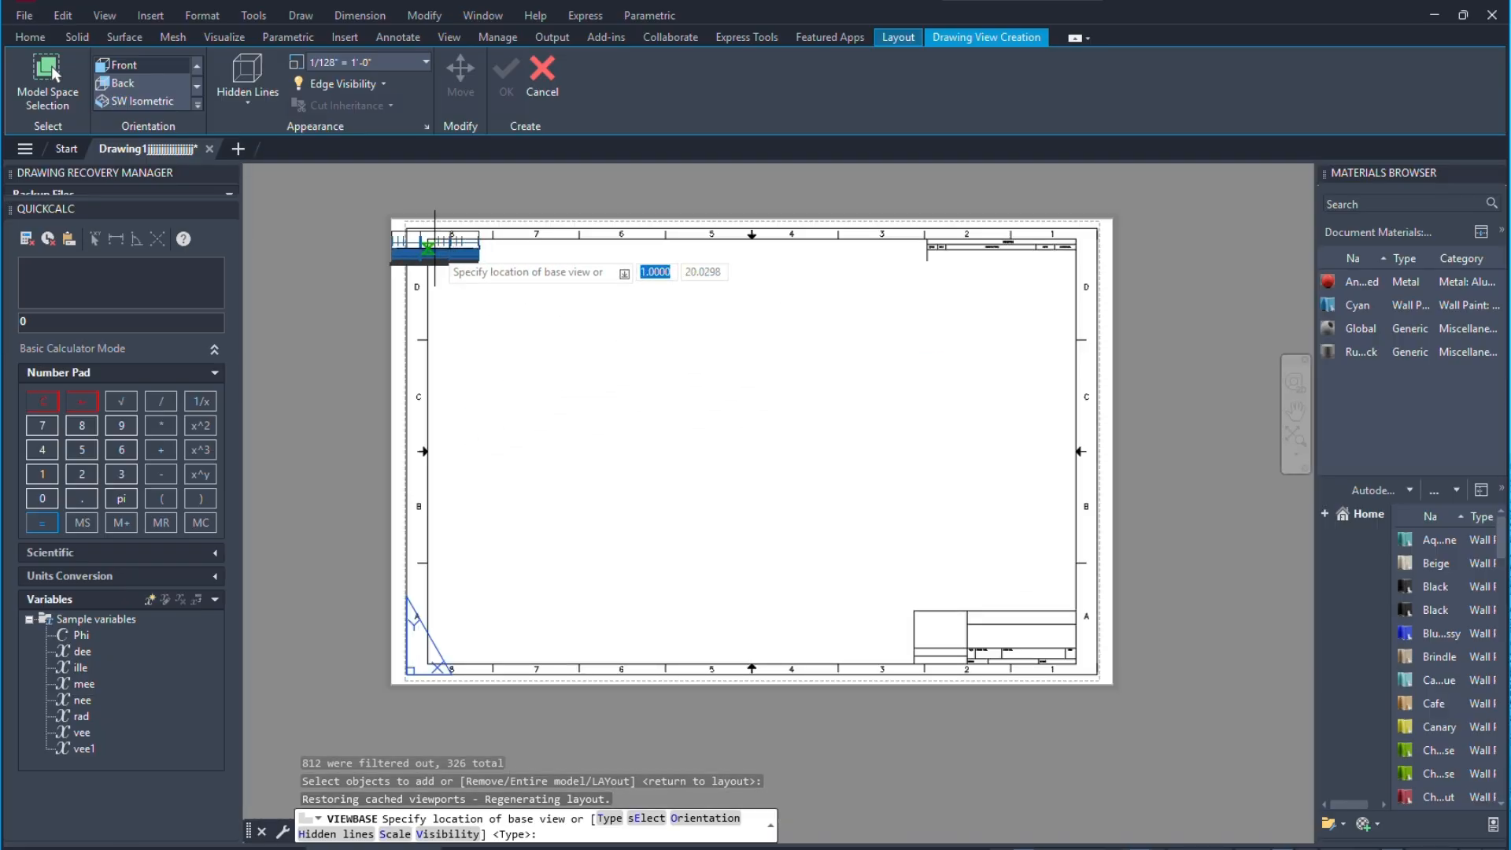
{"action": "left_click", "coordinate": [575, 328]}
{"action": "right_click", "coordinate": [767, 292]}
{"action": "left_click", "coordinate": [789, 302]}
Project an end view to the right of the base view and a plan view beneath it, and finish creating the views.
{"action": "scroll", "coordinate": [602, 339], "scroll_direction": "up", "scroll_amount": 6}
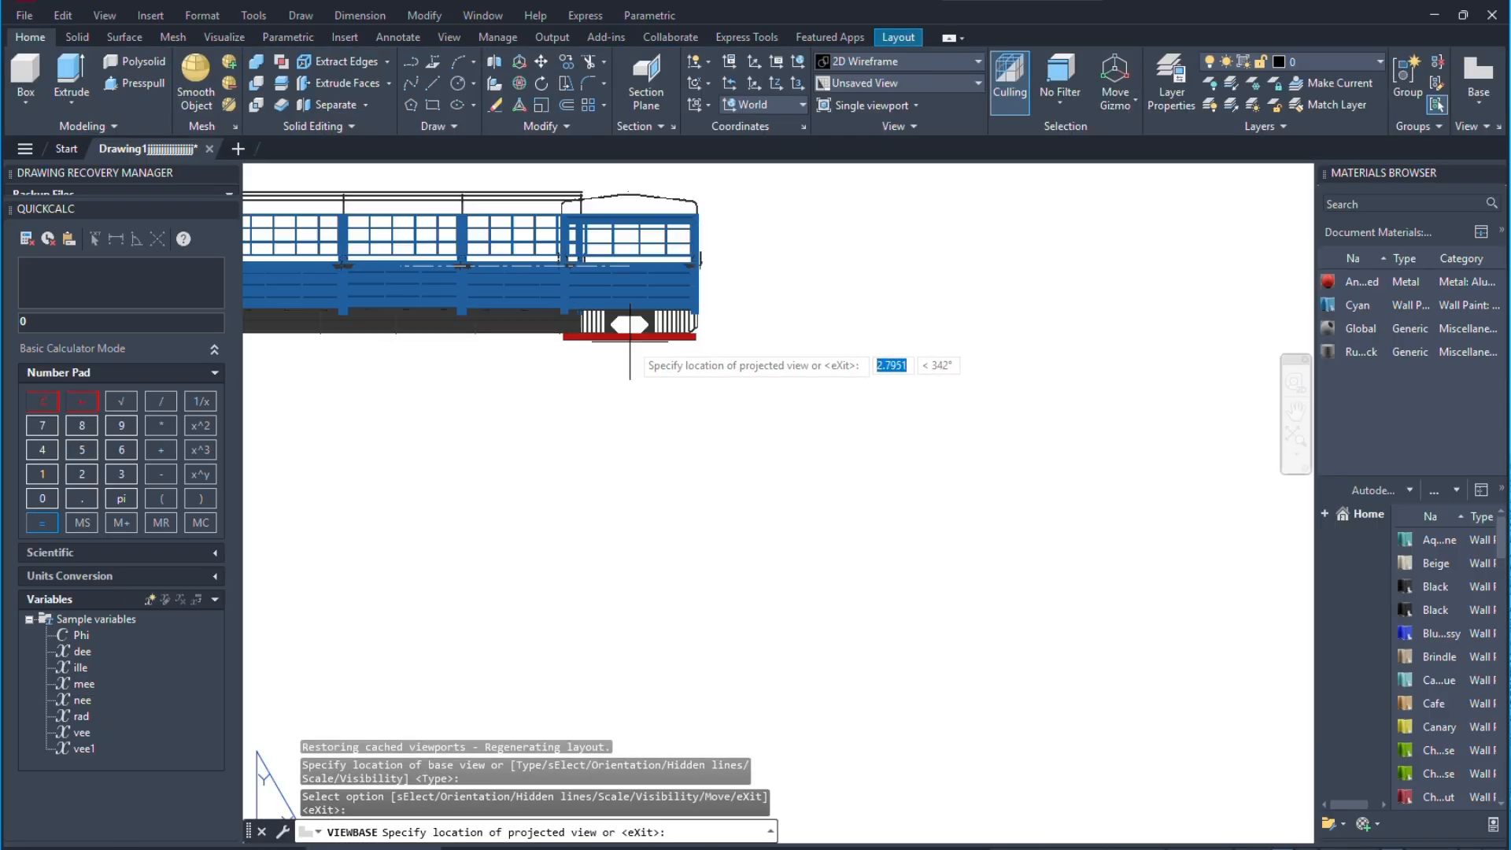
{"action": "scroll", "coordinate": [523, 276], "scroll_direction": "down", "scroll_amount": 3}
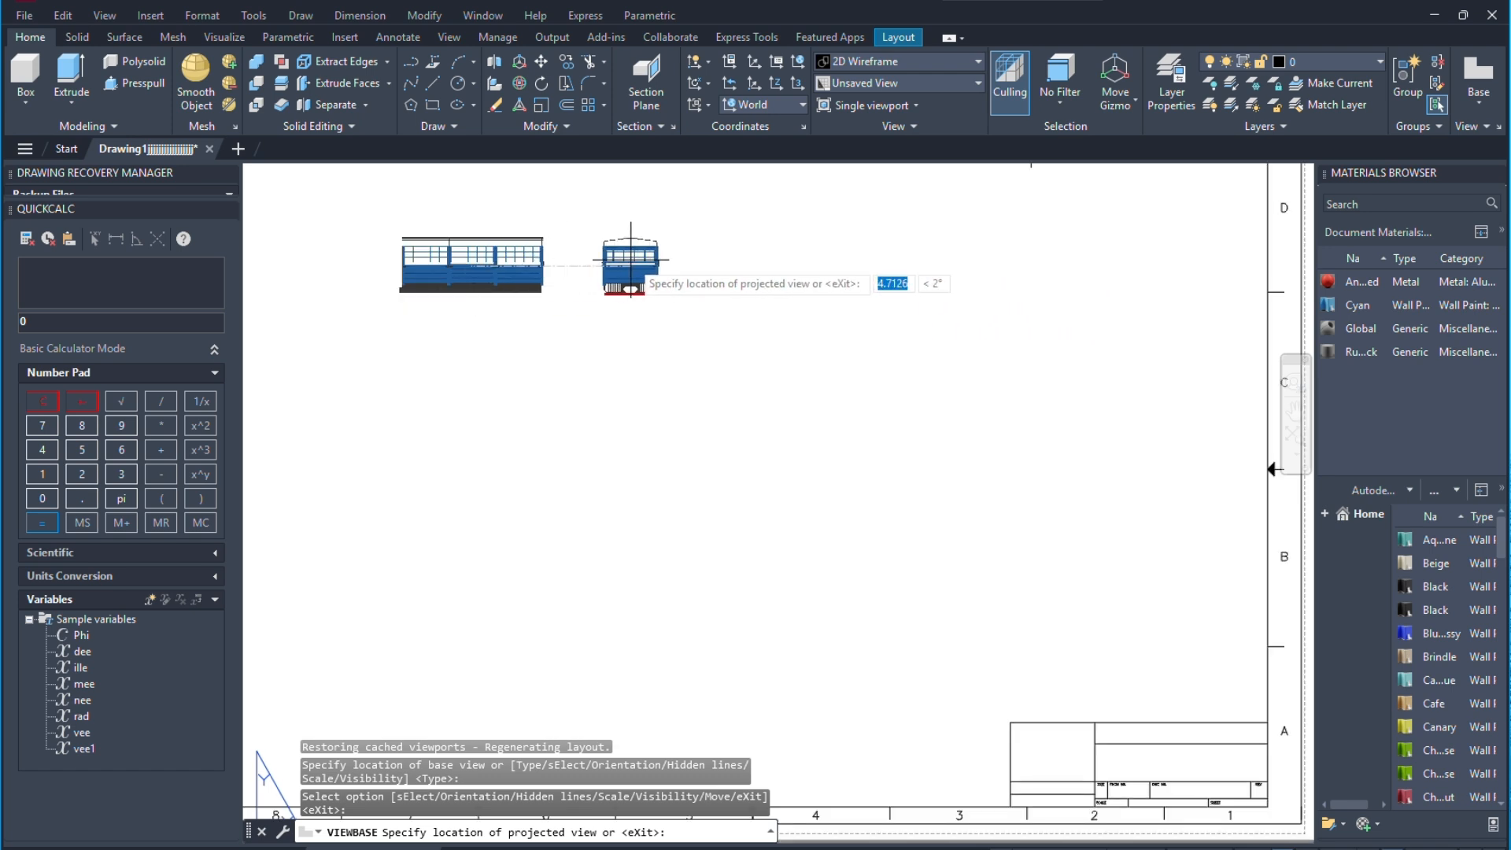
{"action": "left_click", "coordinate": [696, 272]}
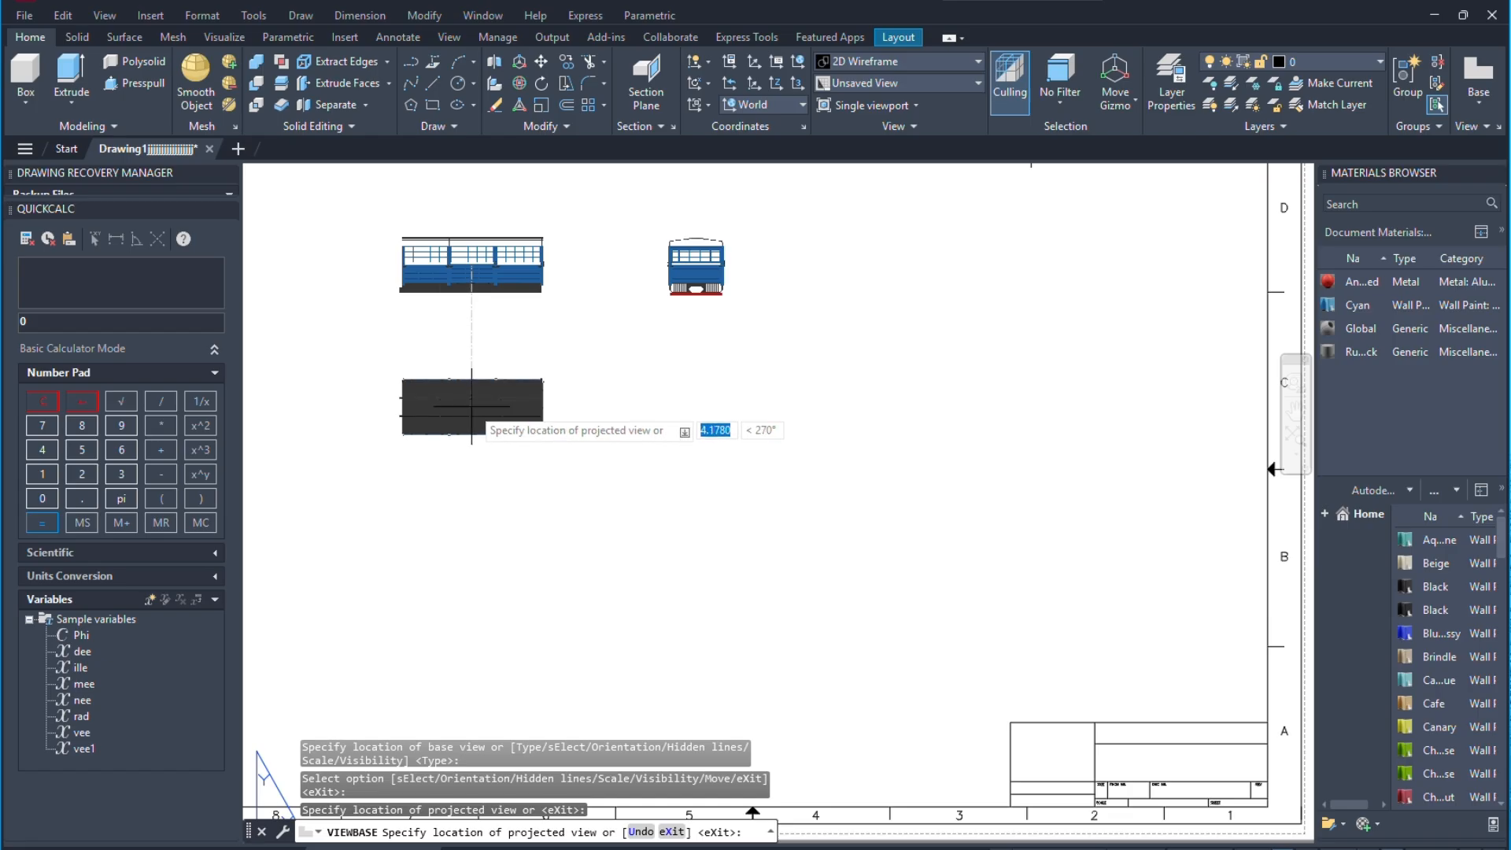
{"action": "left_click", "coordinate": [471, 407]}
{"action": "right_click", "coordinate": [692, 356]}
{"action": "left_click", "coordinate": [725, 367]}
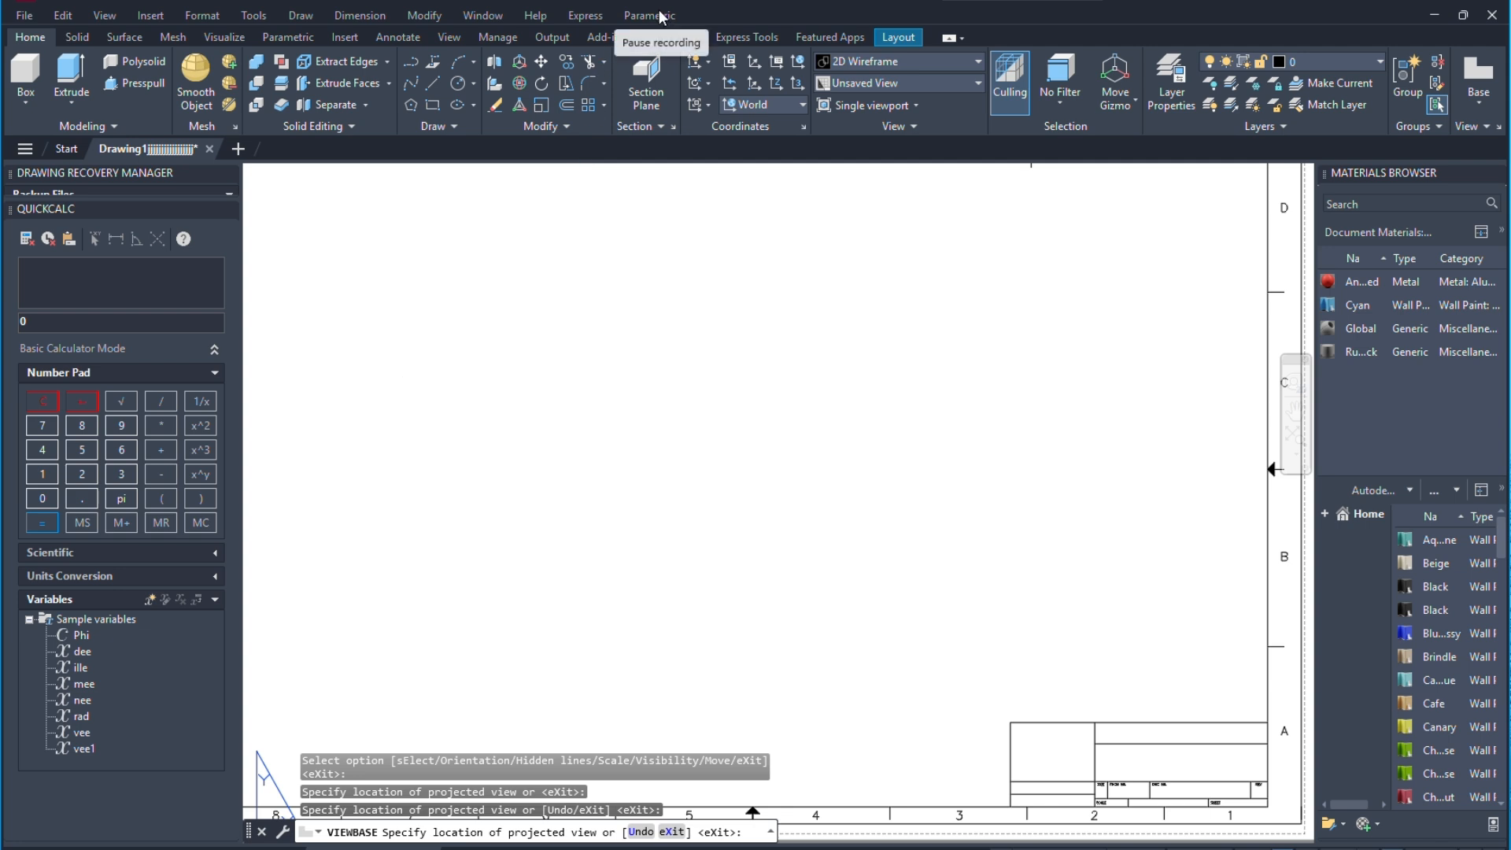
{"action": "key", "text": "Return"}
Set the base view's scale to 1/64" = 1'-0" and deselect the view.
{"action": "scroll", "coordinate": [461, 271], "scroll_direction": "up", "scroll_amount": 5}
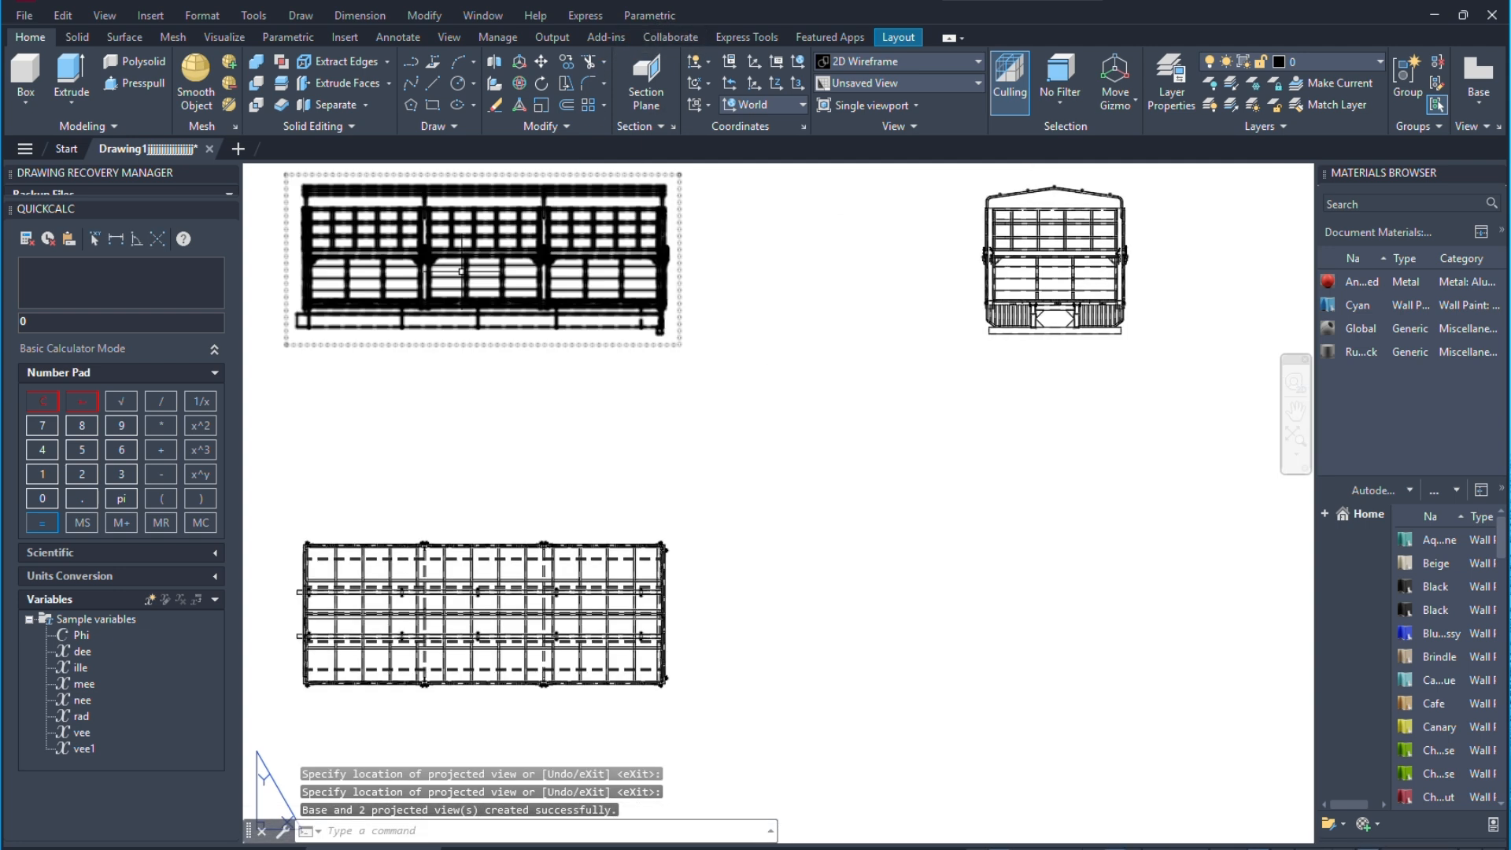
{"action": "left_click", "coordinate": [461, 270]}
{"action": "left_click", "coordinate": [501, 258]}
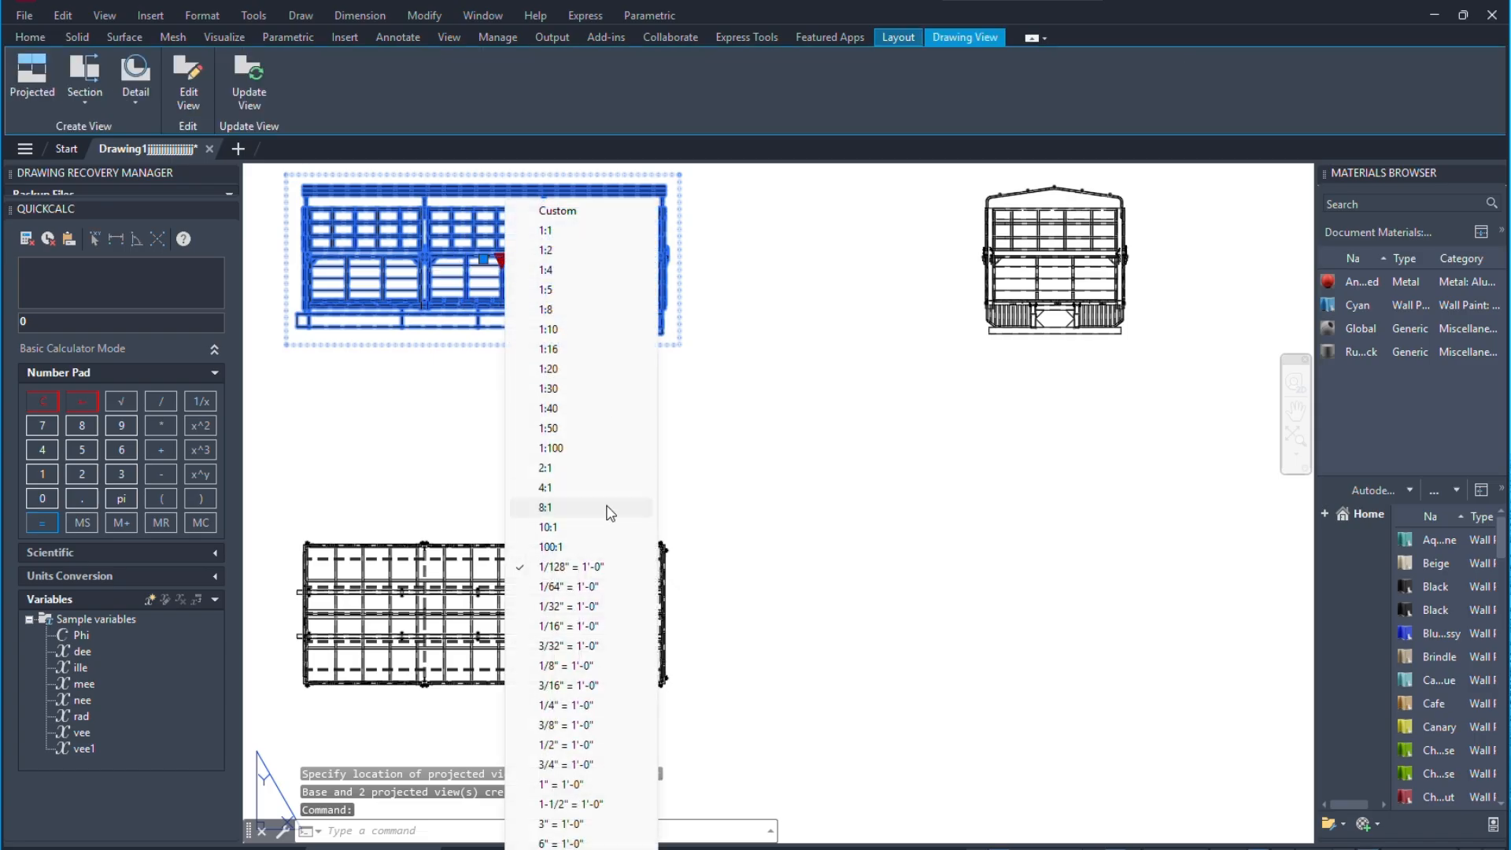
{"action": "left_click", "coordinate": [556, 588]}
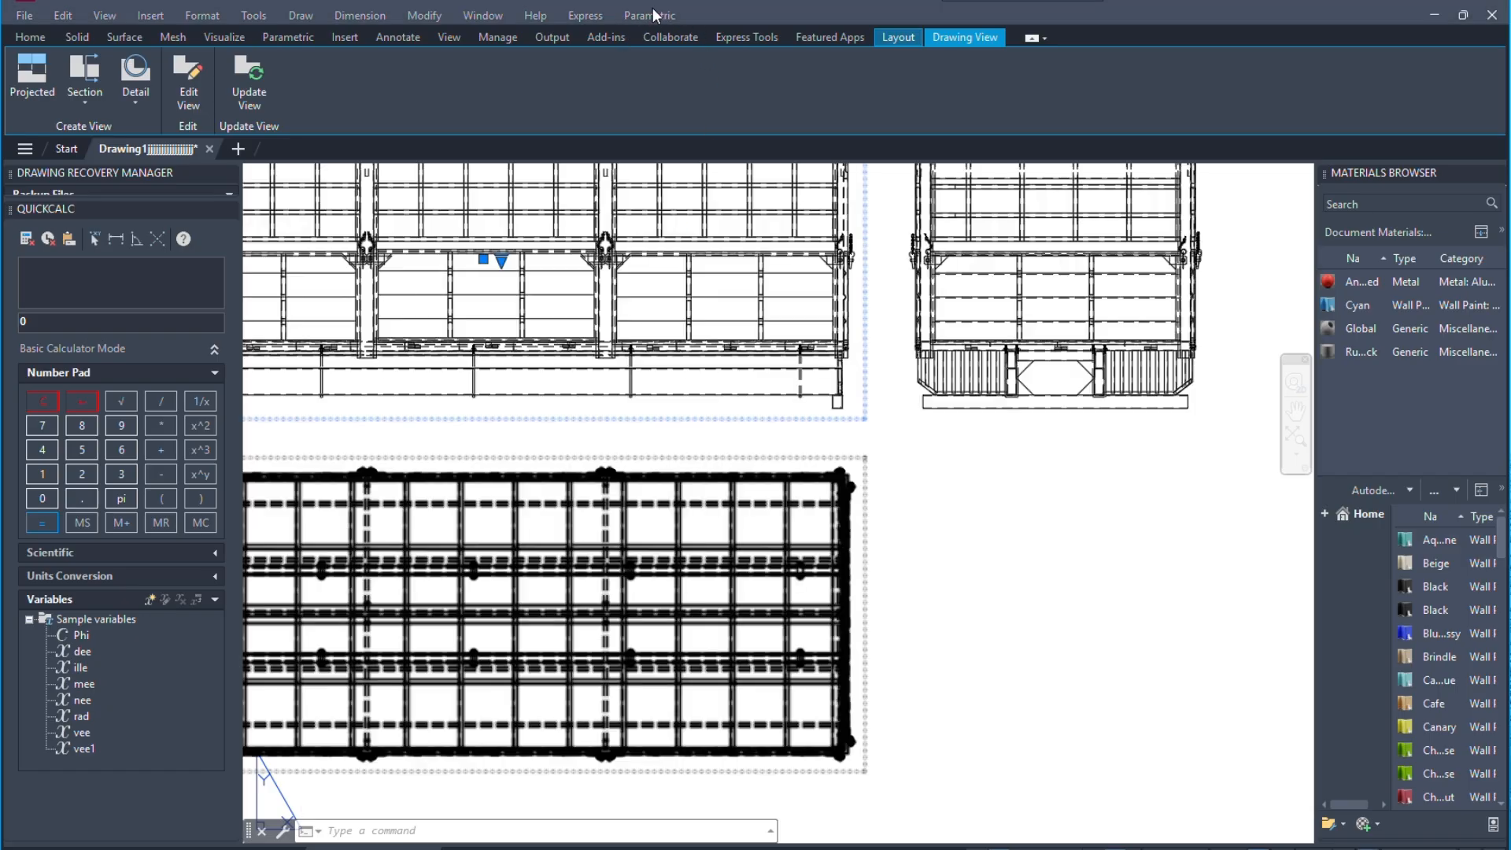
{"action": "scroll", "coordinate": [852, 380], "scroll_direction": "down", "scroll_amount": 3}
{"action": "scroll", "coordinate": [661, 307], "scroll_direction": "down", "scroll_amount": 3}
{"action": "scroll", "coordinate": [696, 318], "scroll_direction": "up", "scroll_amount": 2}
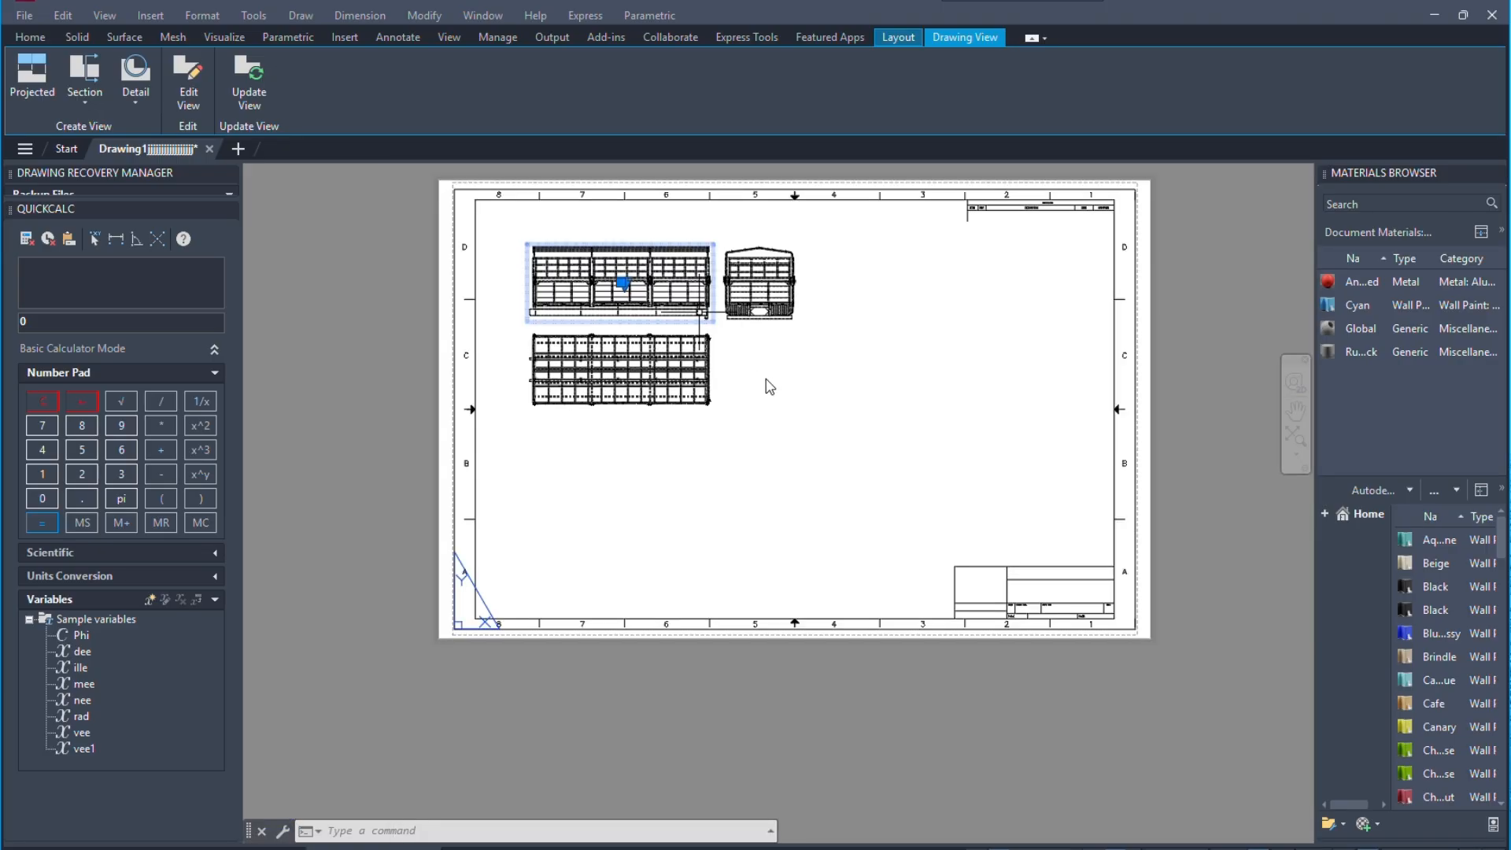
{"action": "scroll", "coordinate": [620, 243], "scroll_direction": "up", "scroll_amount": 2}
{"action": "key", "text": "Escape"}
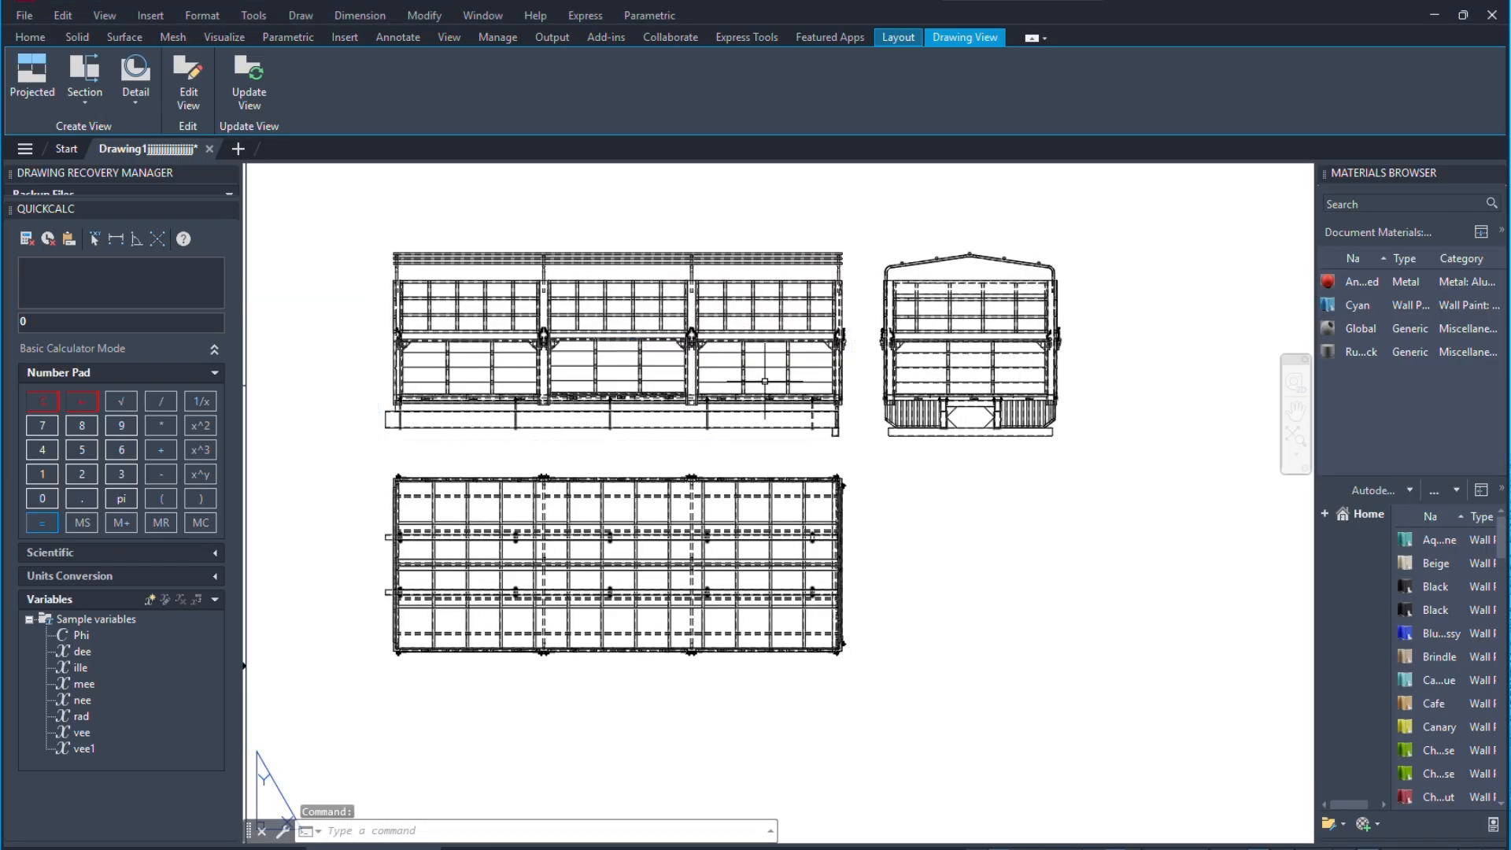
Enlarge the base view to a scale of 1/32" = 1'-0" and clear the selection.
{"action": "scroll", "coordinate": [721, 359], "scroll_direction": "down", "scroll_amount": 3}
{"action": "scroll", "coordinate": [740, 347], "scroll_direction": "up", "scroll_amount": 3}
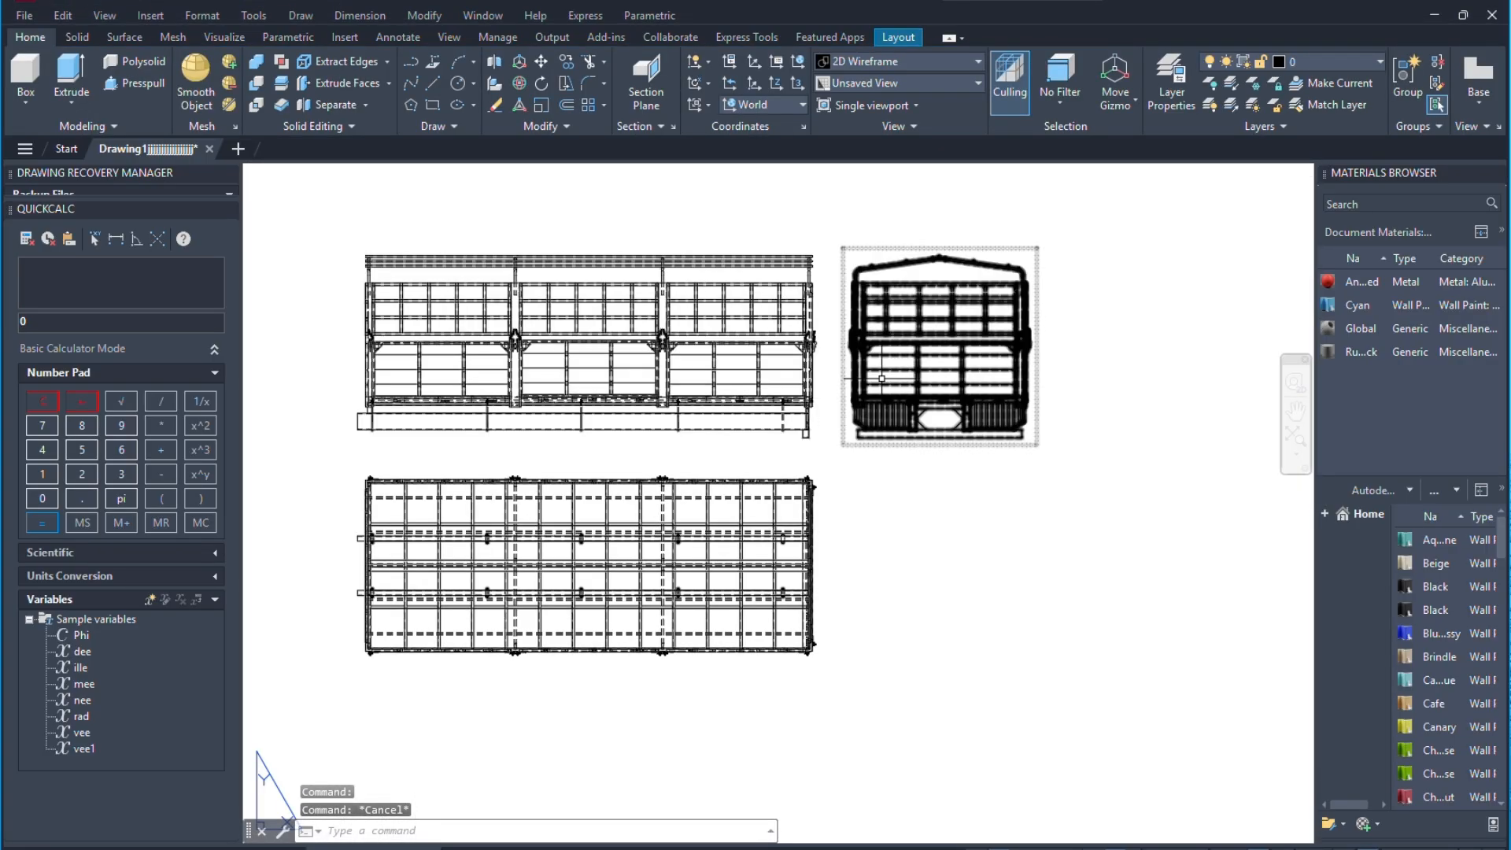
{"action": "scroll", "coordinate": [881, 378], "scroll_direction": "down", "scroll_amount": 3}
{"action": "scroll", "coordinate": [716, 366], "scroll_direction": "up", "scroll_amount": 3}
{"action": "left_click", "coordinate": [716, 366]}
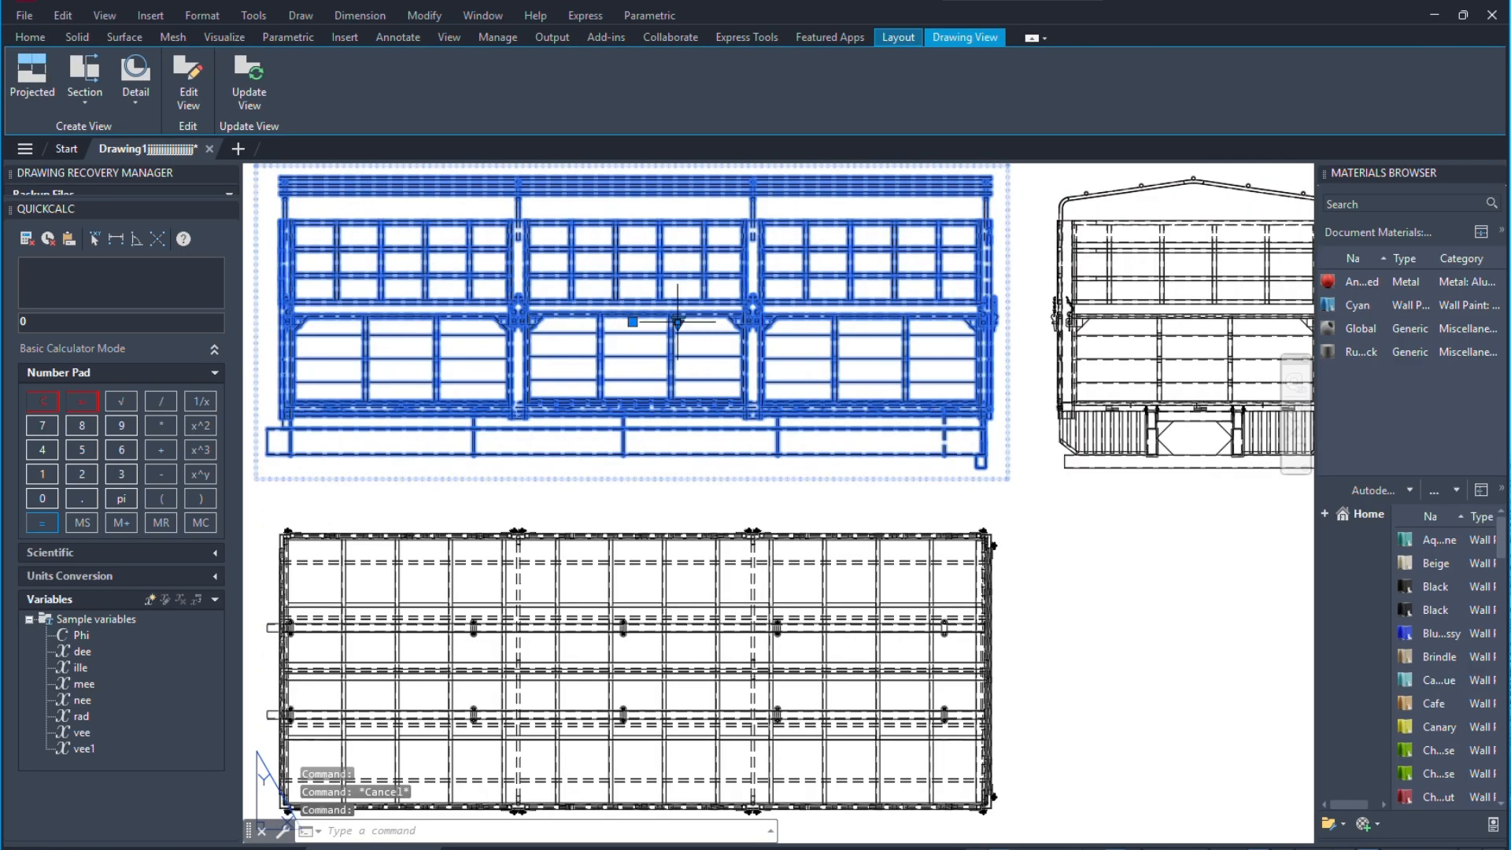
{"action": "left_click", "coordinate": [677, 321]}
{"action": "left_click", "coordinate": [719, 608]}
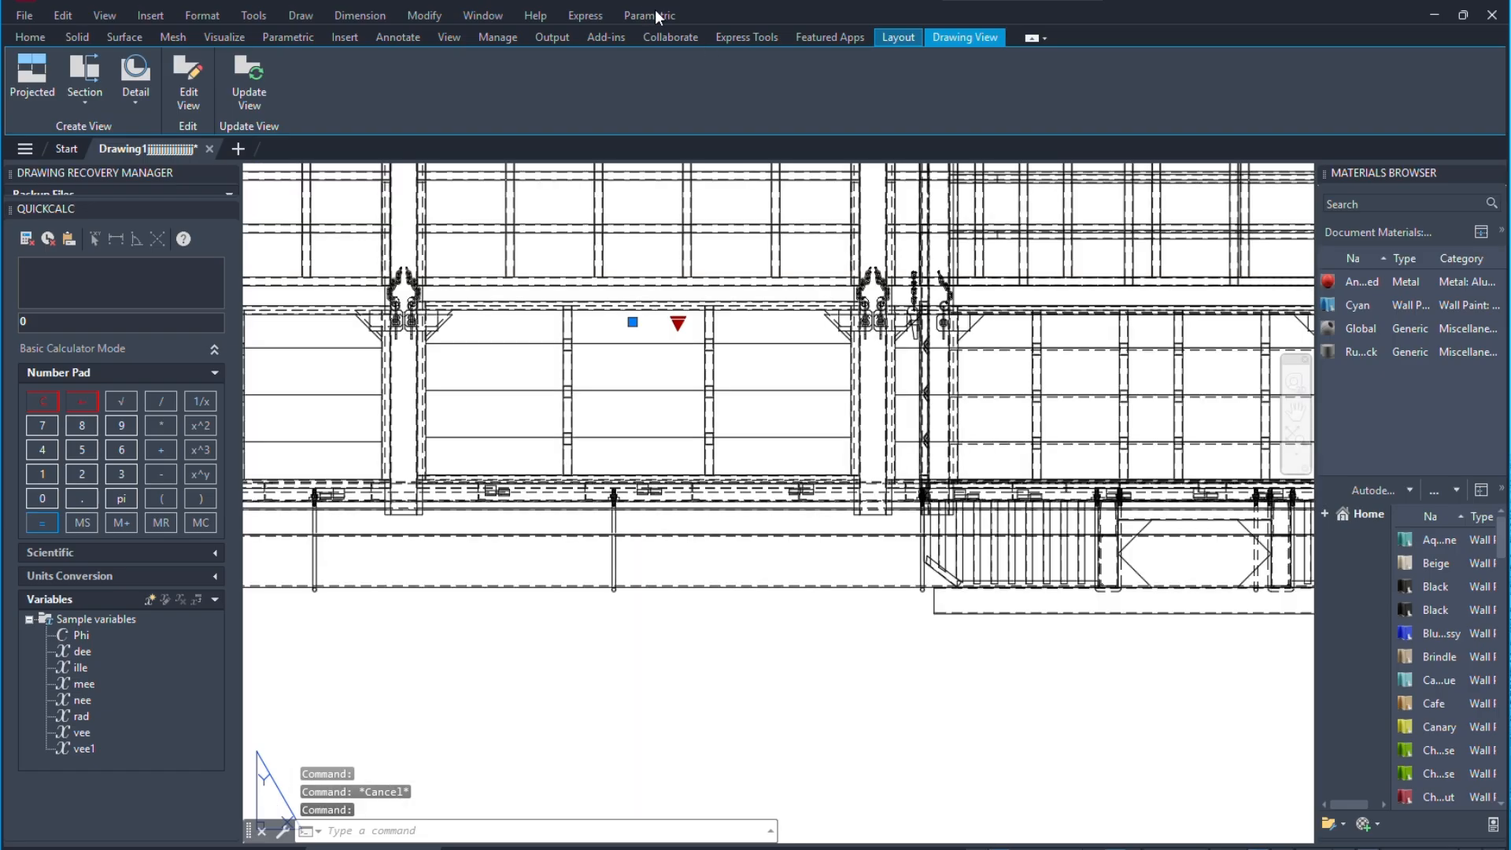
{"action": "scroll", "coordinate": [706, 354], "scroll_direction": "down", "scroll_amount": 2}
{"action": "scroll", "coordinate": [707, 355], "scroll_direction": "down", "scroll_amount": 2}
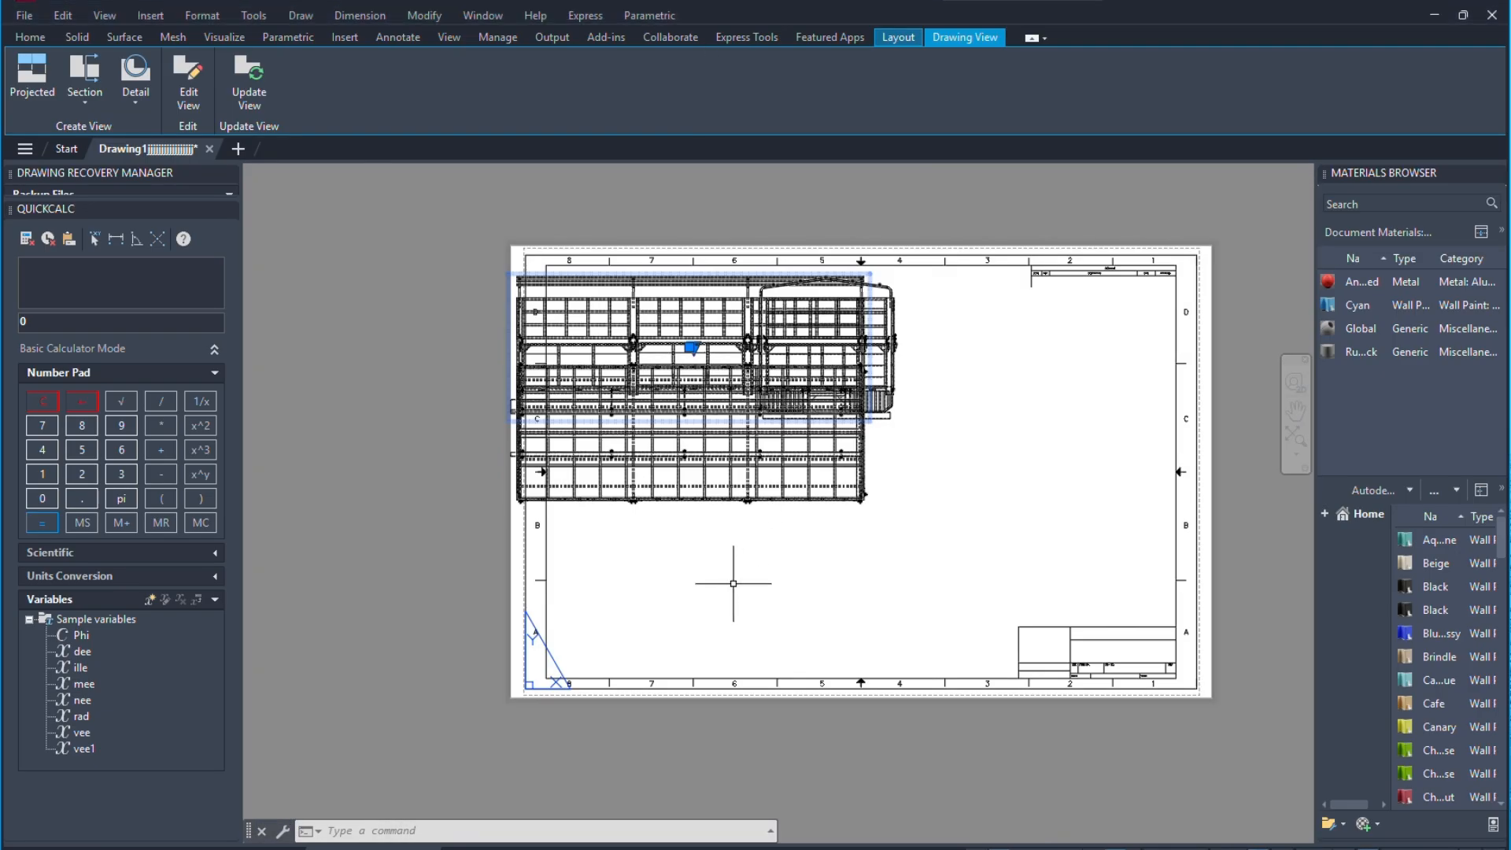
{"action": "scroll", "coordinate": [762, 371], "scroll_direction": "up", "scroll_amount": 2}
{"action": "key", "text": "Escape"}
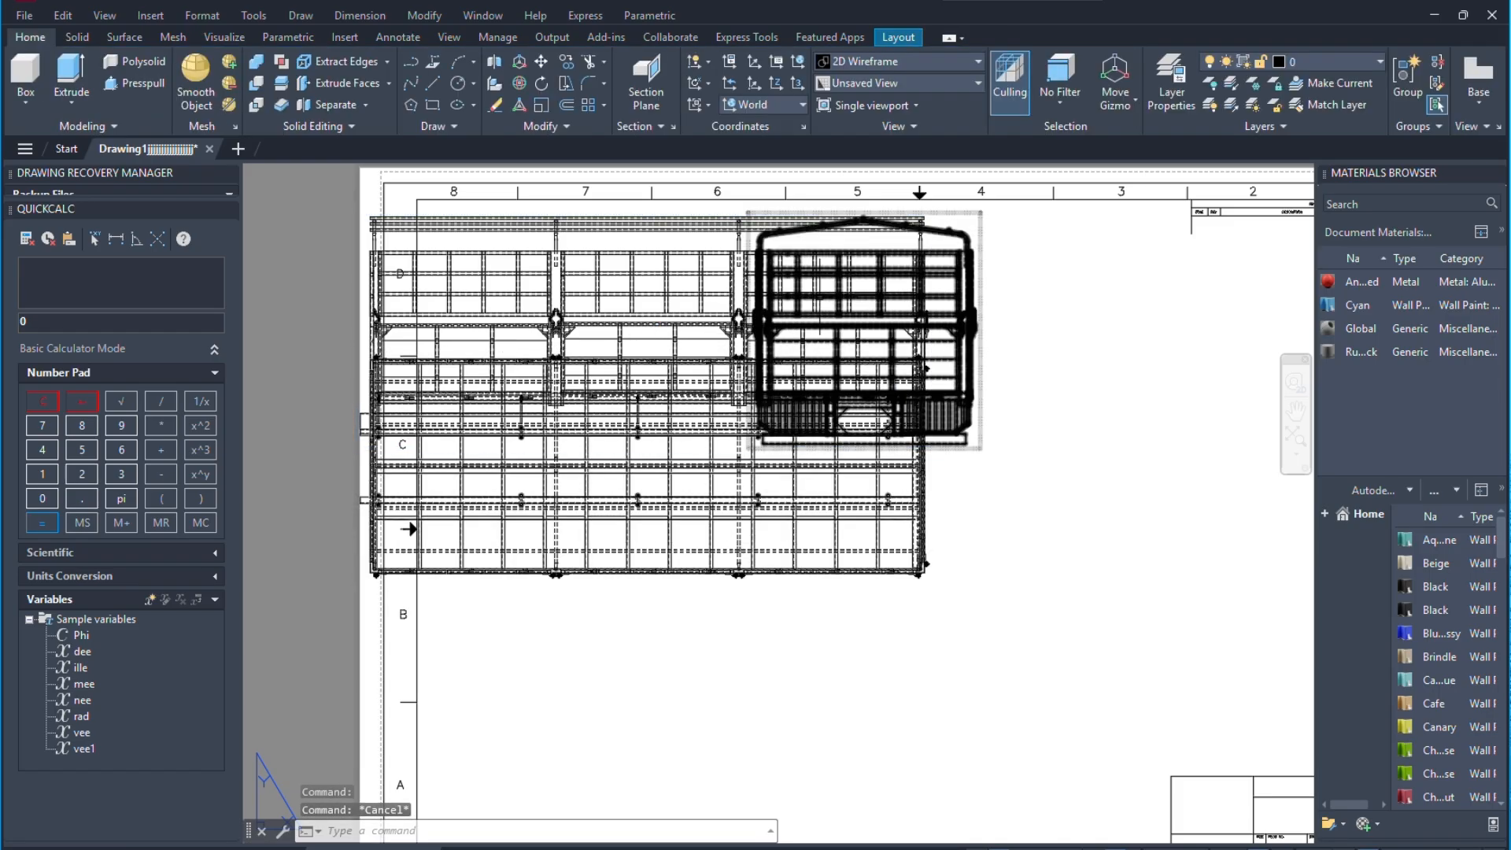
Move the end view horizontally to the right until it is clear of the overlapping long side view.
{"action": "scroll", "coordinate": [762, 354], "scroll_direction": "down", "scroll_amount": 2}
{"action": "scroll", "coordinate": [873, 330], "scroll_direction": "up", "scroll_amount": 2}
{"action": "left_click", "coordinate": [889, 315]}
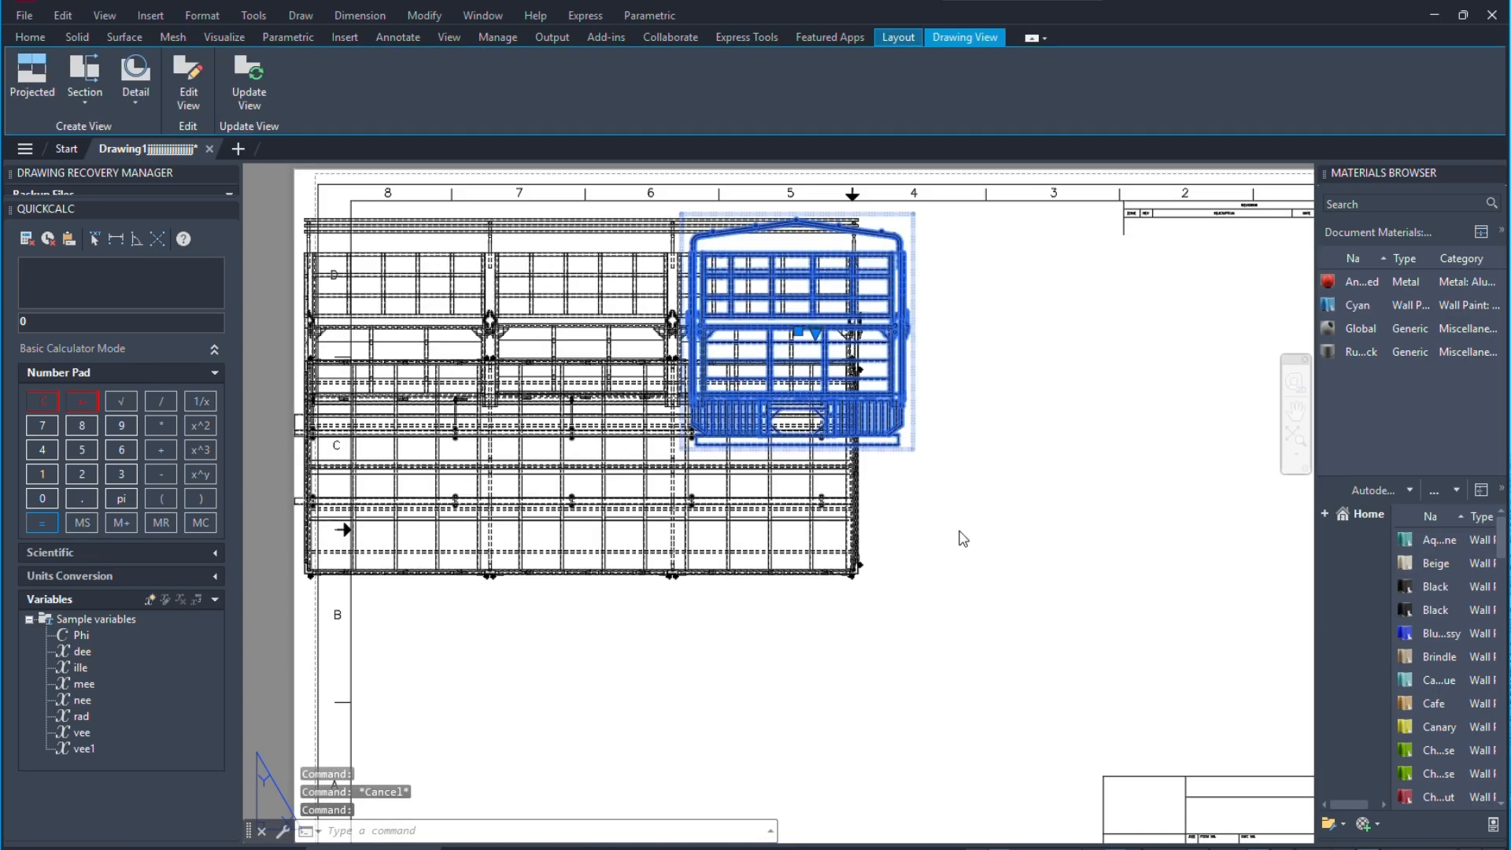
{"action": "right_click", "coordinate": [961, 535]}
{"action": "left_click", "coordinate": [995, 226]}
{"action": "left_click", "coordinate": [1046, 405]}
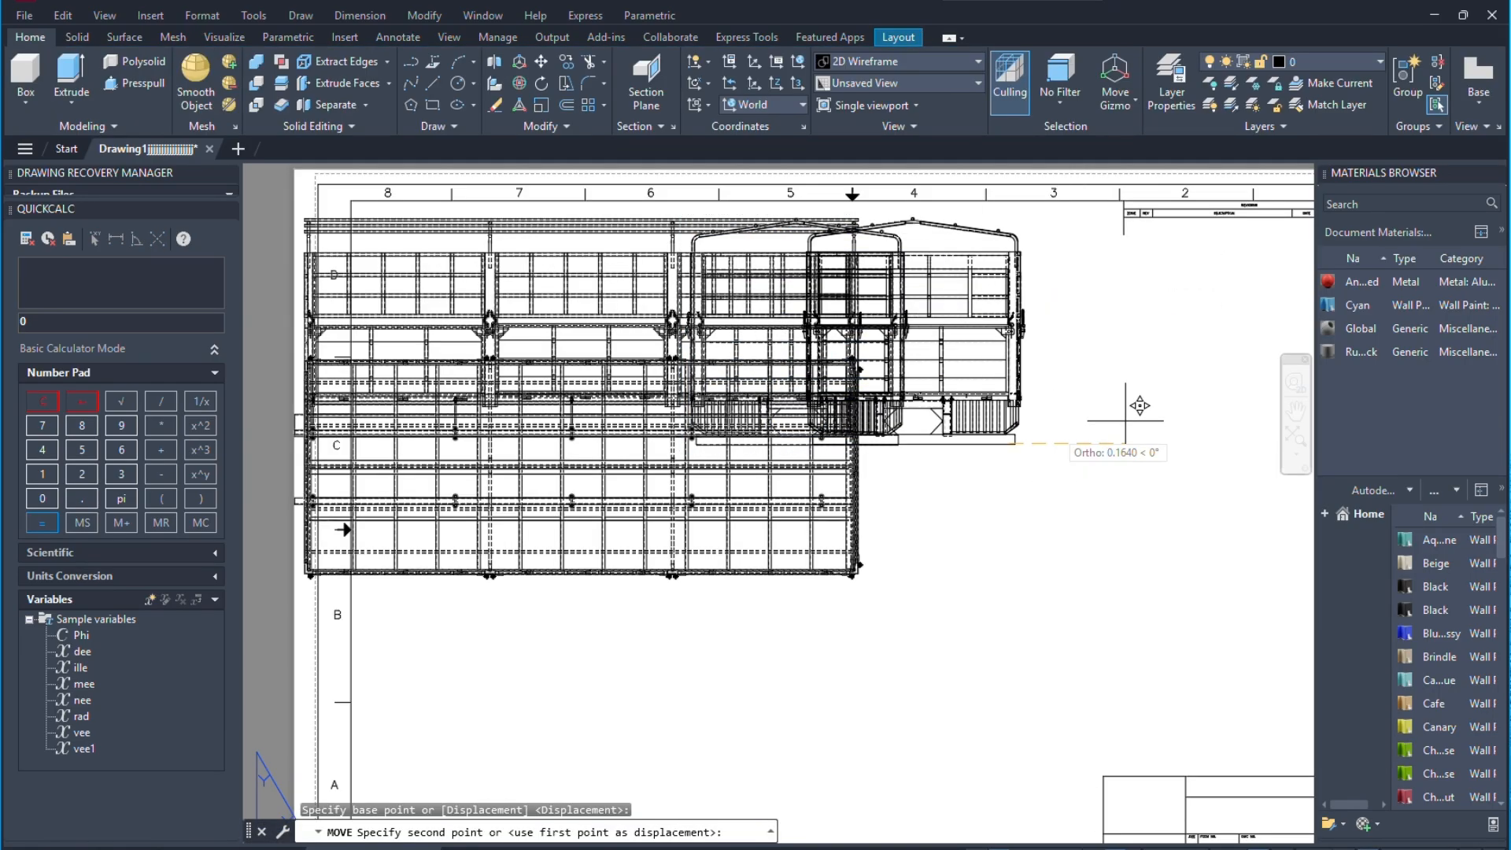
{"action": "scroll", "coordinate": [1026, 401], "scroll_direction": "down", "scroll_amount": 2}
{"action": "scroll", "coordinate": [1117, 409], "scroll_direction": "up", "scroll_amount": 2}
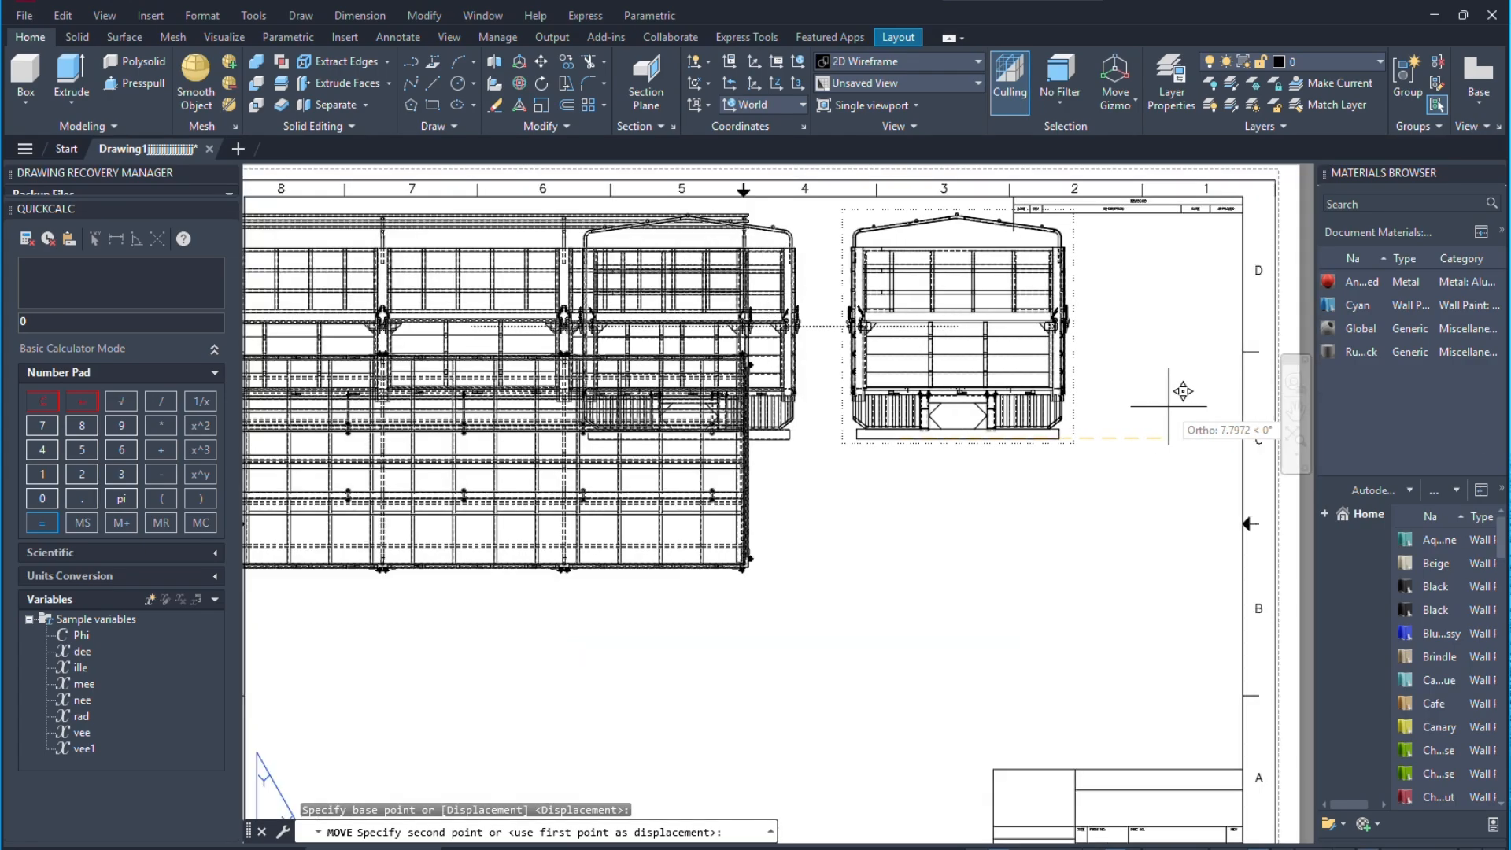
{"action": "left_click", "coordinate": [1088, 387]}
Move the plan view straight down until it is clear of the long side view above it.
{"action": "scroll", "coordinate": [858, 356], "scroll_direction": "down", "scroll_amount": 2}
{"action": "scroll", "coordinate": [777, 383], "scroll_direction": "up", "scroll_amount": 1}
{"action": "left_click", "coordinate": [796, 393]}
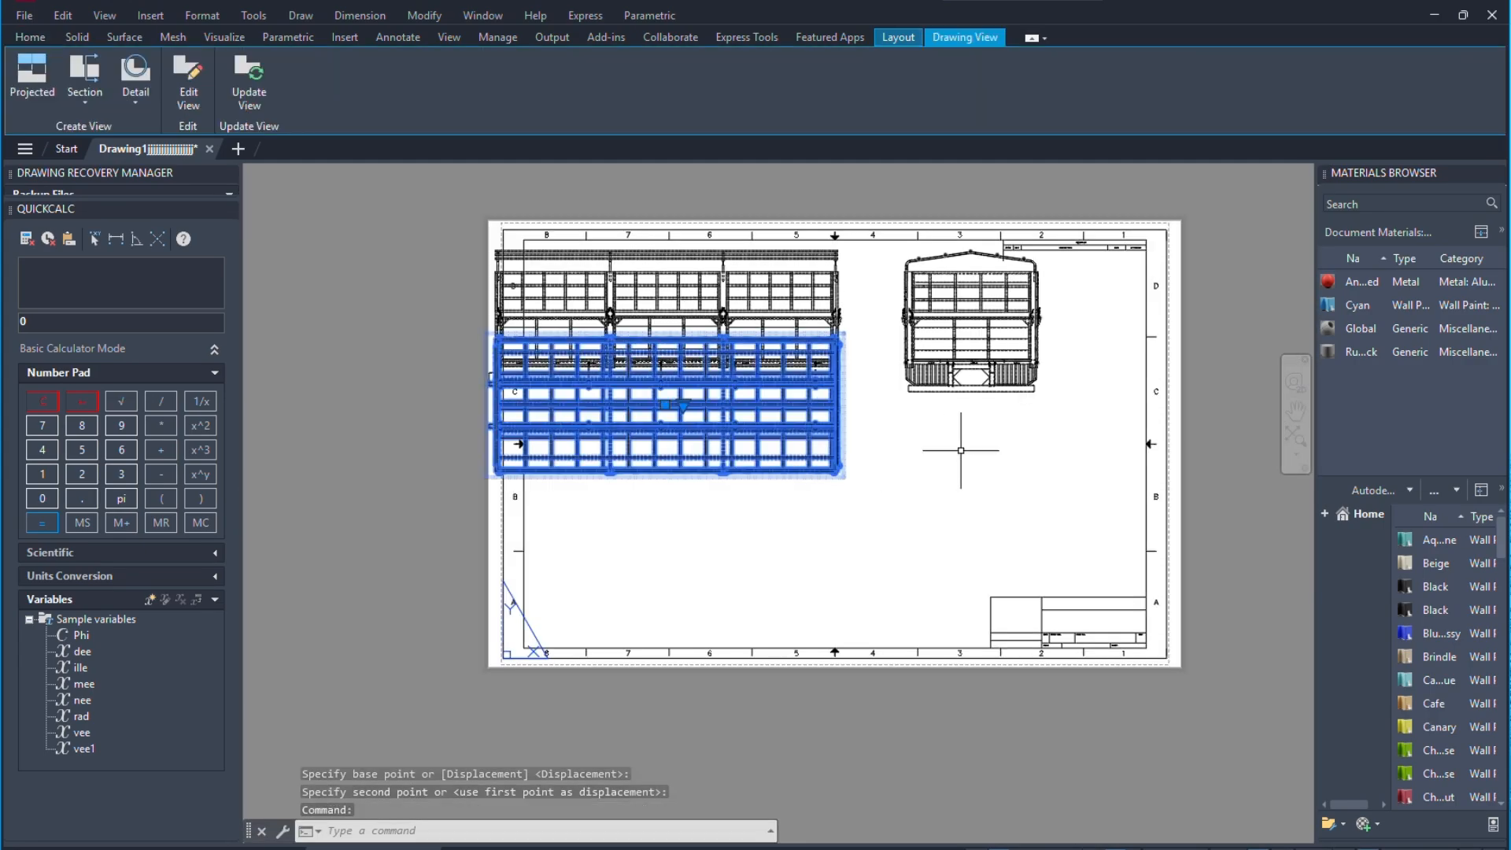
{"action": "right_click", "coordinate": [970, 445]}
{"action": "left_click", "coordinate": [1008, 571]}
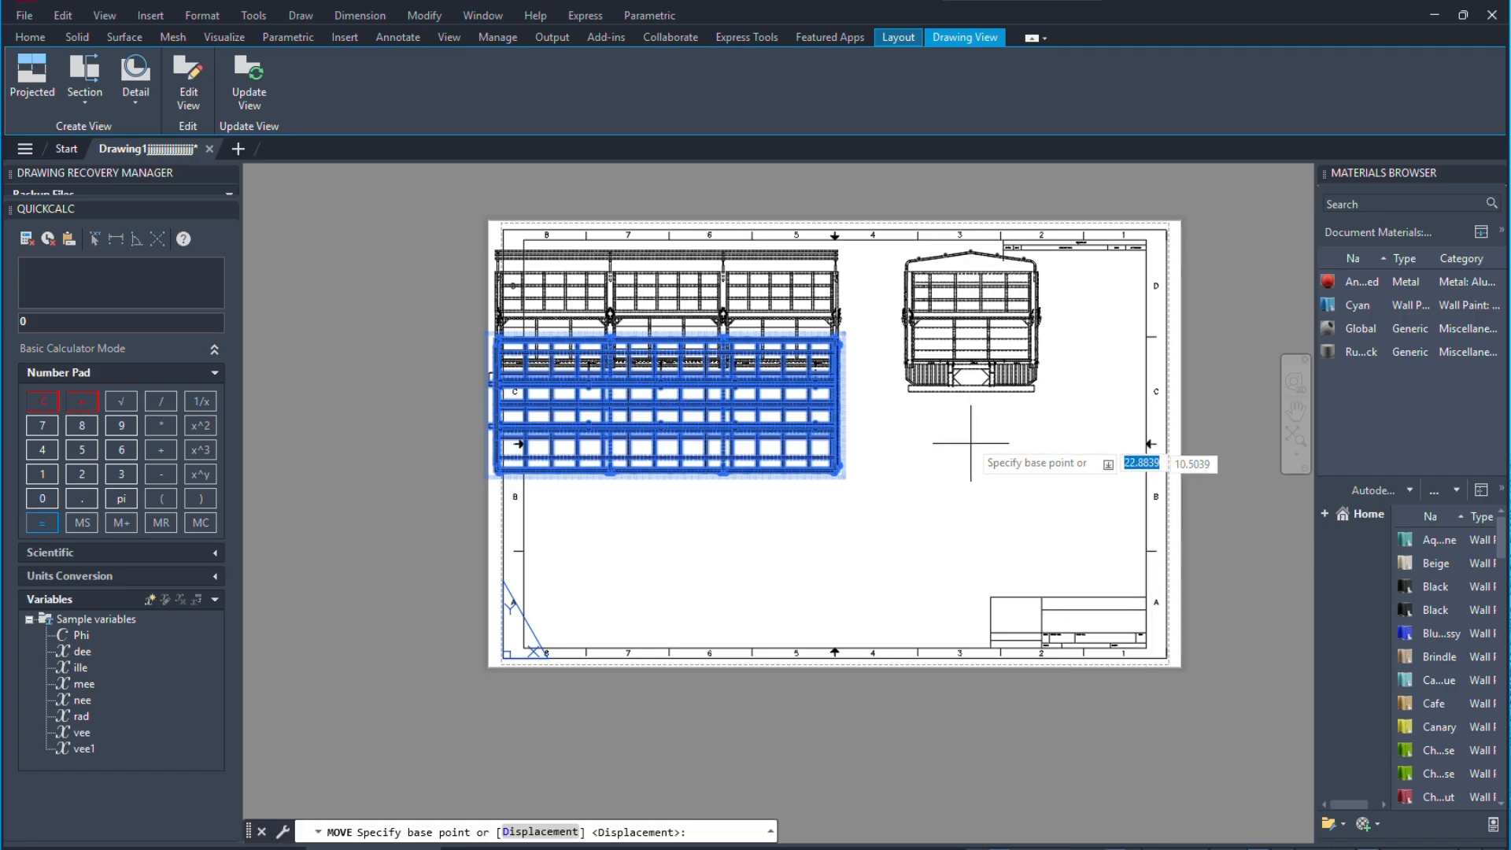
{"action": "left_click", "coordinate": [972, 422]}
{"action": "left_click", "coordinate": [993, 552]}
Move the long side view and the plan view together to the right, toward the inside of the sheet border.
{"action": "scroll", "coordinate": [770, 399], "scroll_direction": "up", "scroll_amount": 1}
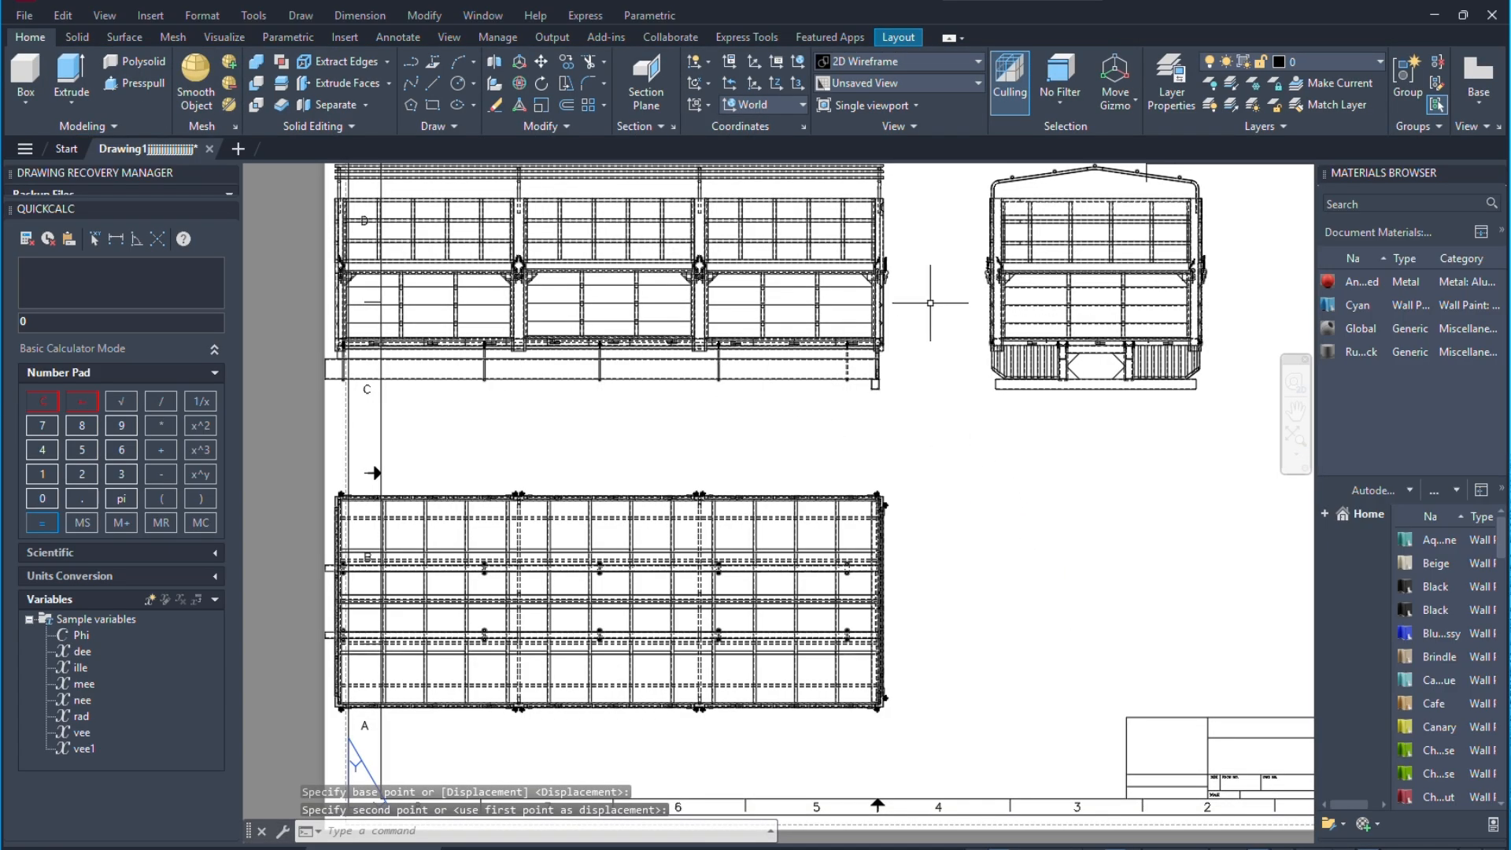
{"action": "left_click", "coordinate": [930, 303]}
{"action": "left_click", "coordinate": [806, 556]}
{"action": "right_click", "coordinate": [927, 523]}
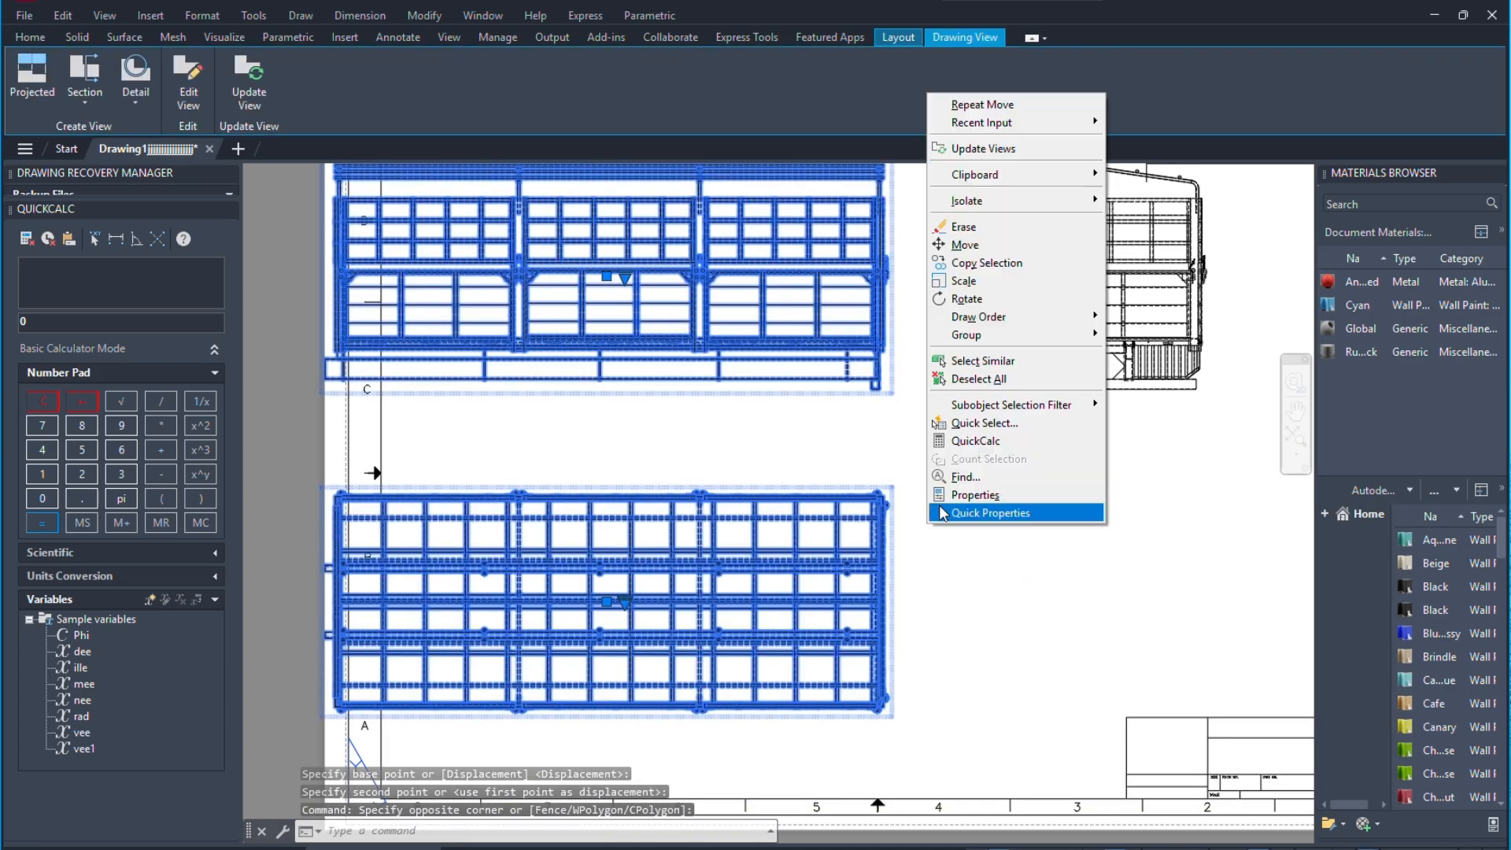
{"action": "left_click", "coordinate": [965, 245]}
{"action": "left_click", "coordinate": [988, 495]}
{"action": "left_click", "coordinate": [1051, 472]}
{"action": "scroll", "coordinate": [1052, 489], "scroll_direction": "down", "scroll_amount": 2}
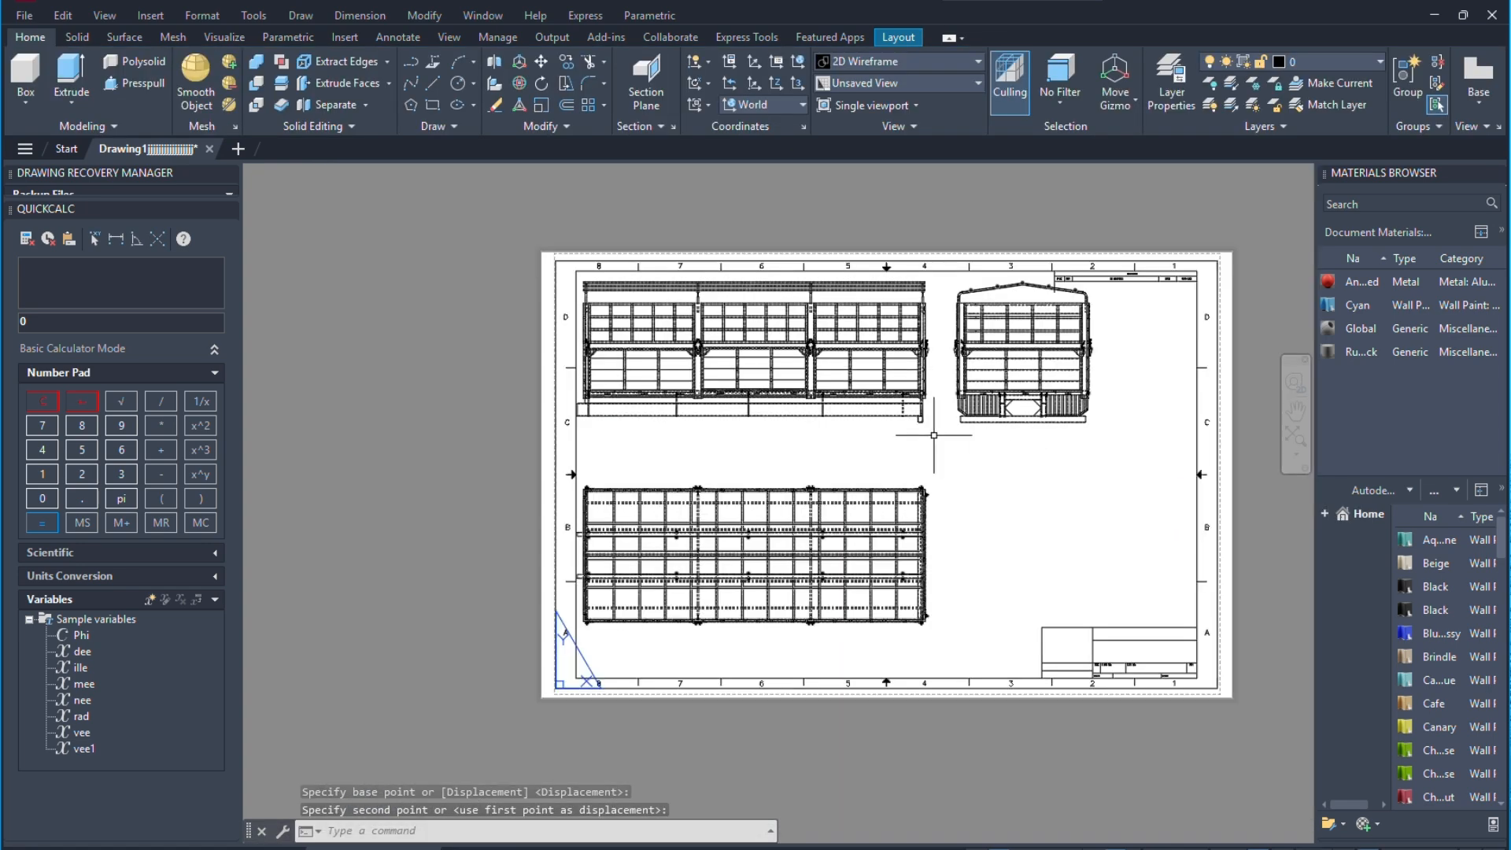
Shift the long side view and the plan view slightly further right so both sit inside the border.
{"action": "scroll", "coordinate": [973, 322], "scroll_direction": "up", "scroll_amount": 2}
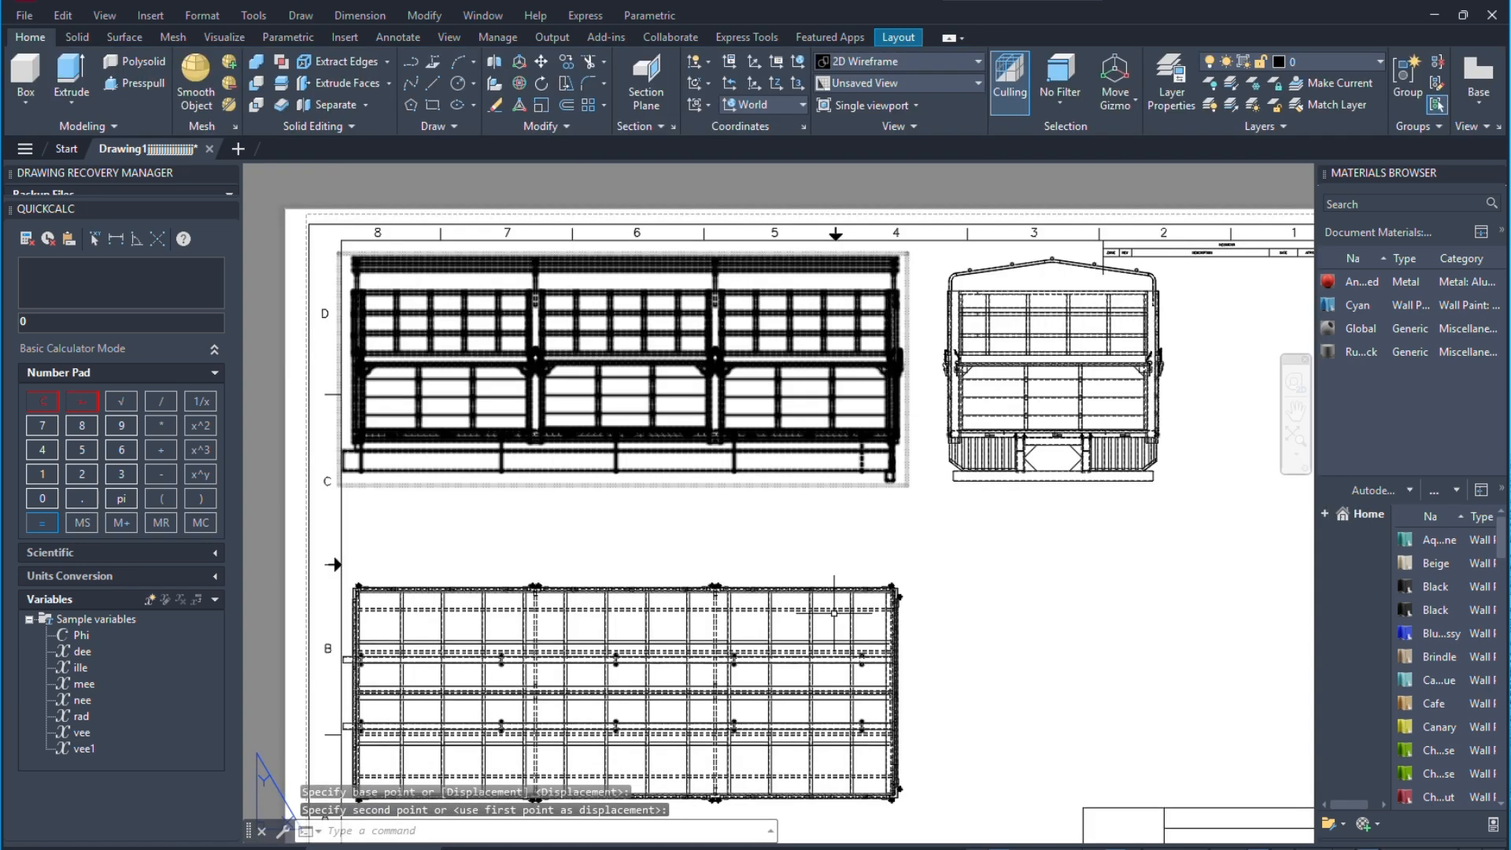
{"action": "left_click", "coordinate": [913, 439]}
{"action": "left_click", "coordinate": [853, 609]}
{"action": "right_click", "coordinate": [985, 600]}
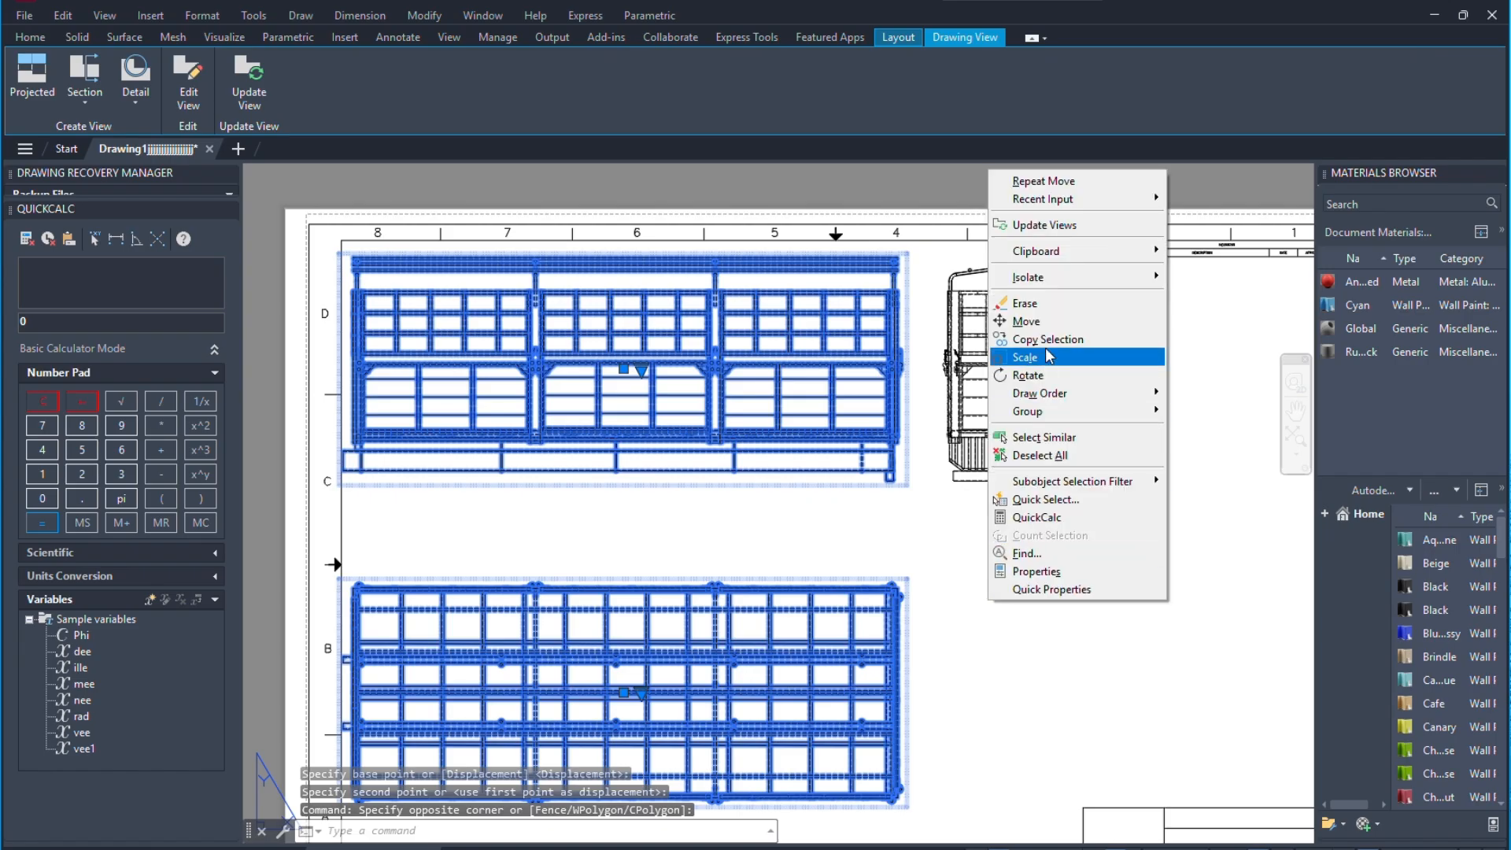
{"action": "left_click", "coordinate": [1039, 304]}
{"action": "left_click", "coordinate": [1022, 573]}
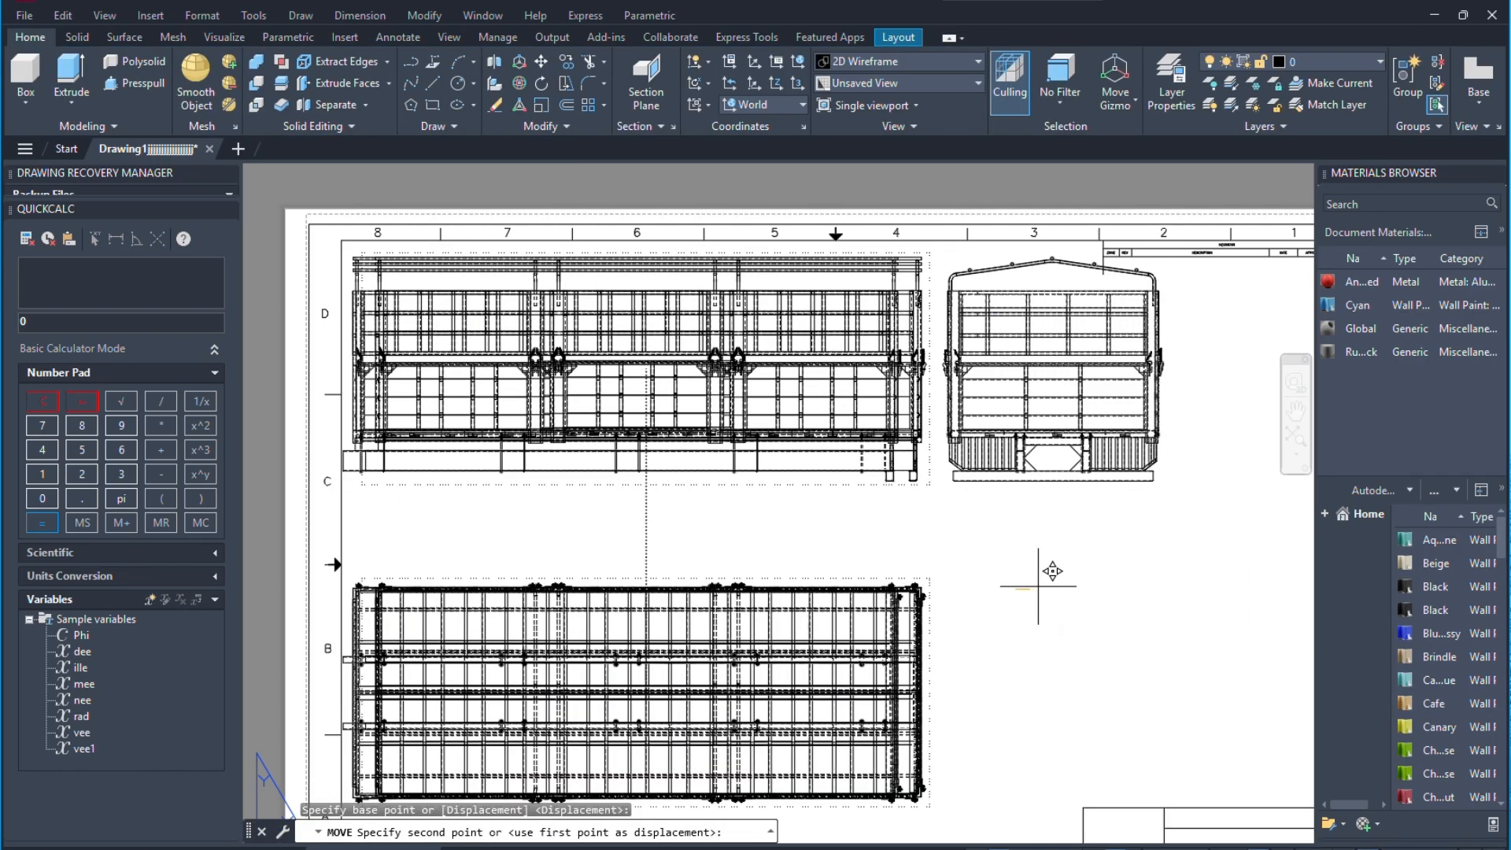
{"action": "left_click", "coordinate": [1048, 573]}
Move the plan view straight up, closer to the long side view above it.
{"action": "left_click", "coordinate": [922, 606]}
{"action": "right_click", "coordinate": [961, 580]}
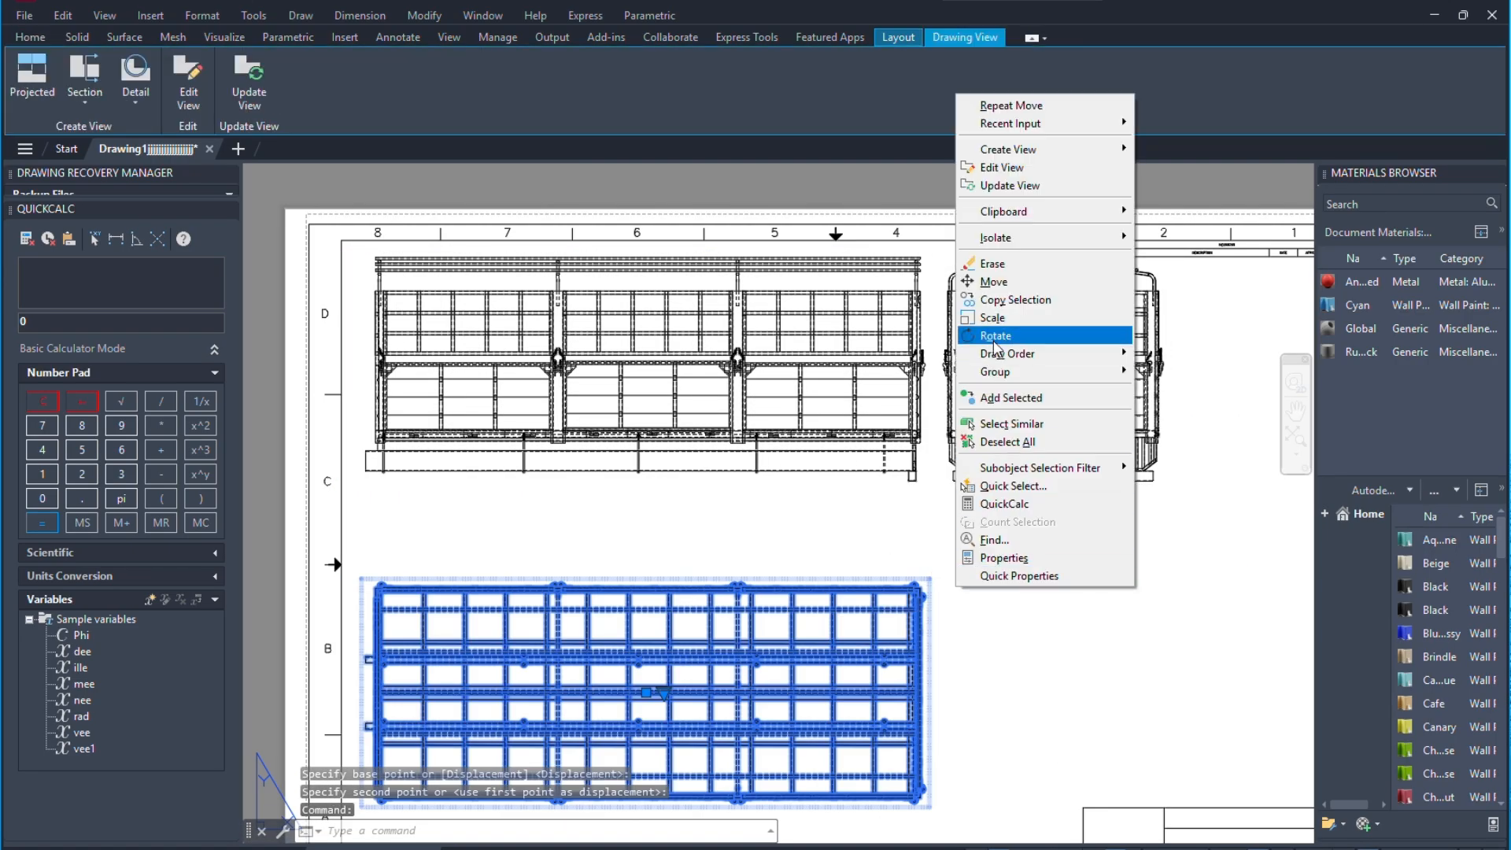
{"action": "left_click", "coordinate": [1022, 285]}
{"action": "left_click", "coordinate": [1043, 644]}
{"action": "left_click", "coordinate": [1042, 574]}
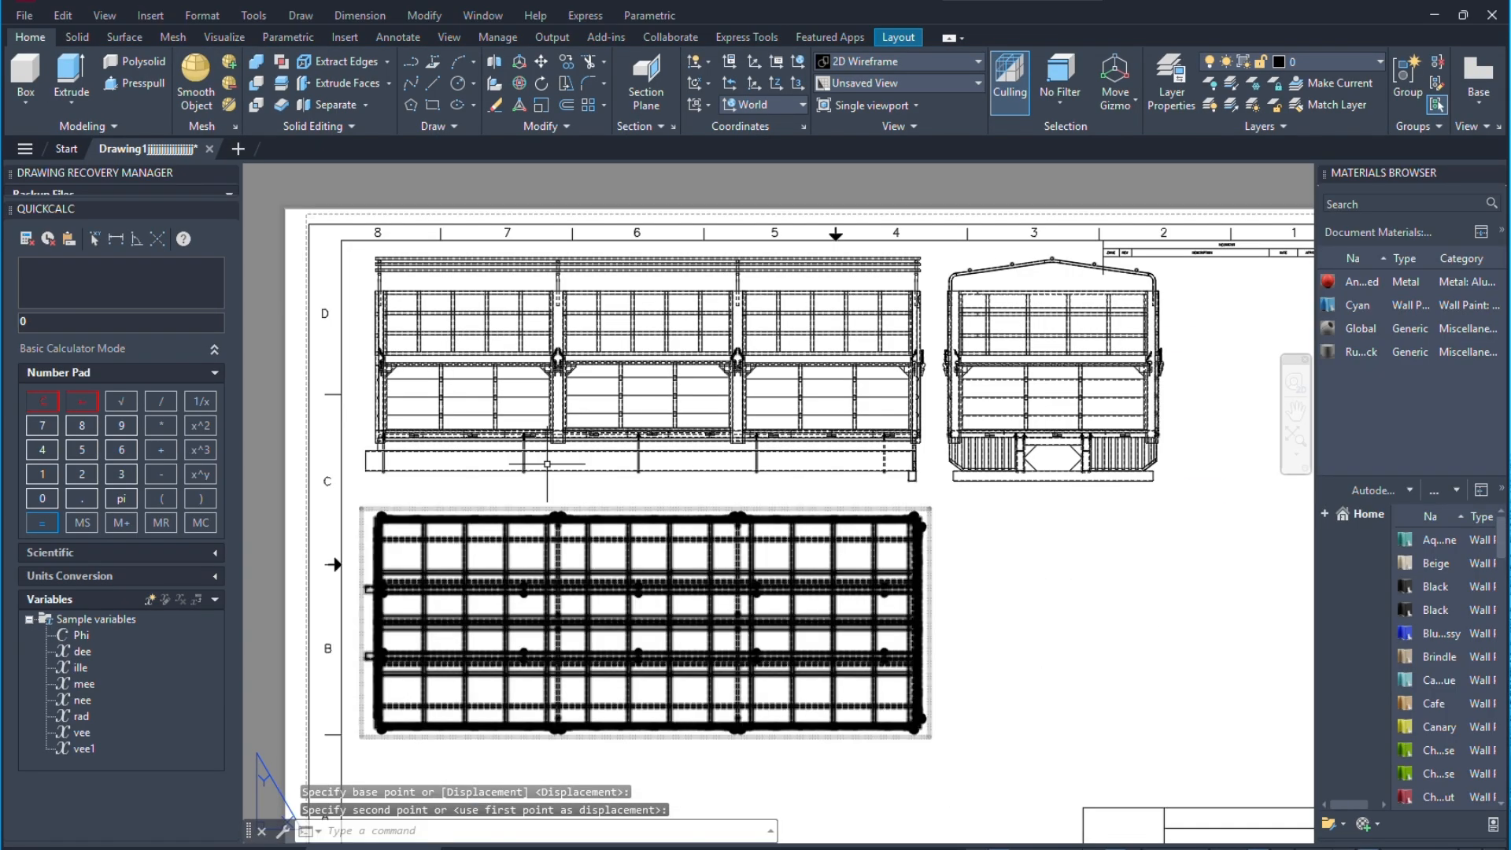
Create a projected isometric view from the long side view, placed outside the sheet diagonally up and to its left.
{"action": "scroll", "coordinate": [494, 430], "scroll_direction": "down", "scroll_amount": 2}
{"action": "scroll", "coordinate": [511, 386], "scroll_direction": "up", "scroll_amount": 1}
{"action": "left_click", "coordinate": [525, 390]}
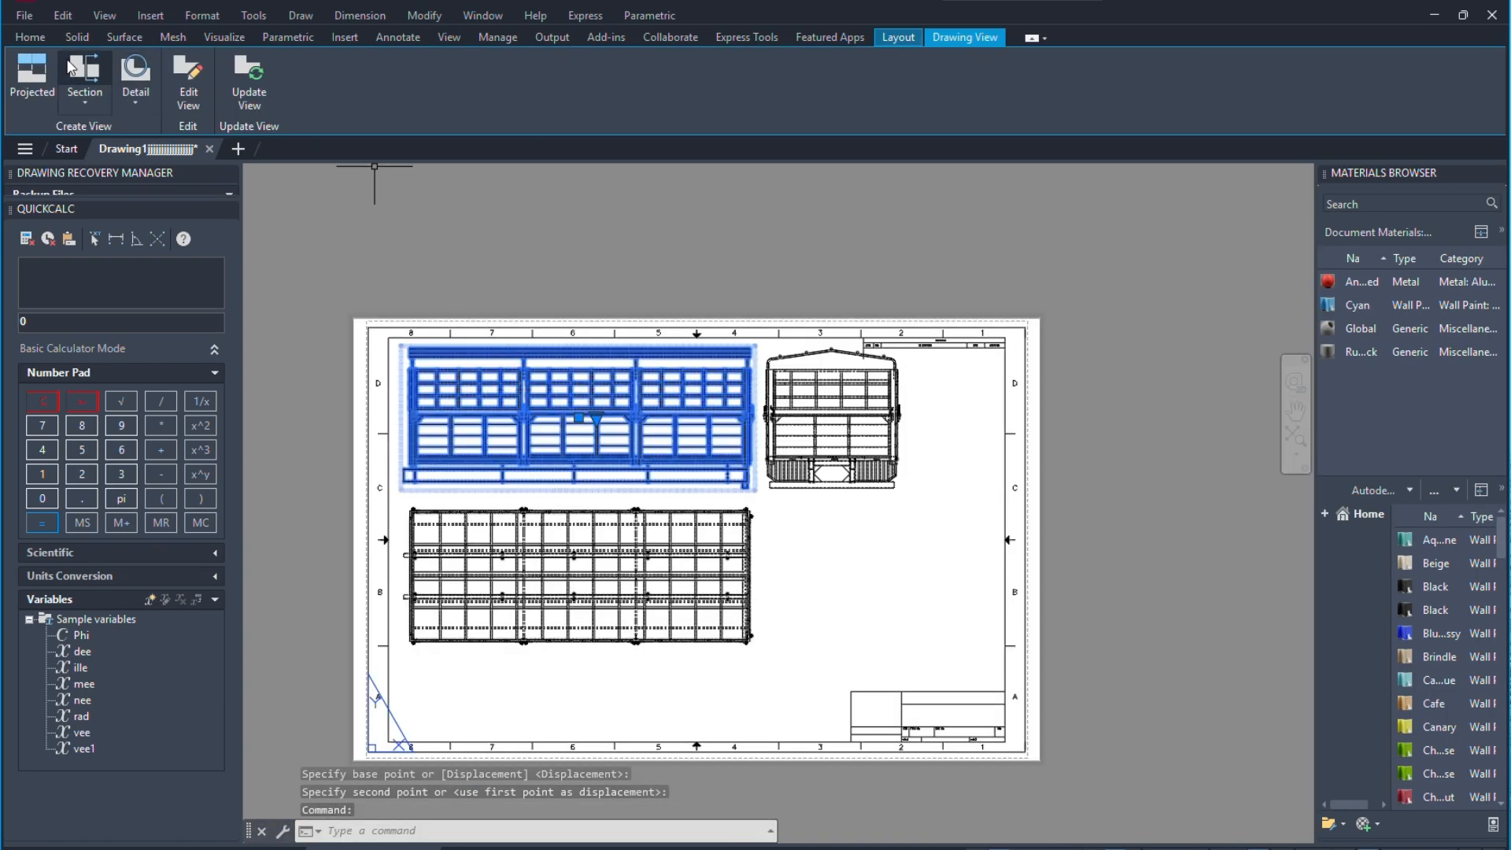
{"action": "left_click", "coordinate": [40, 72]}
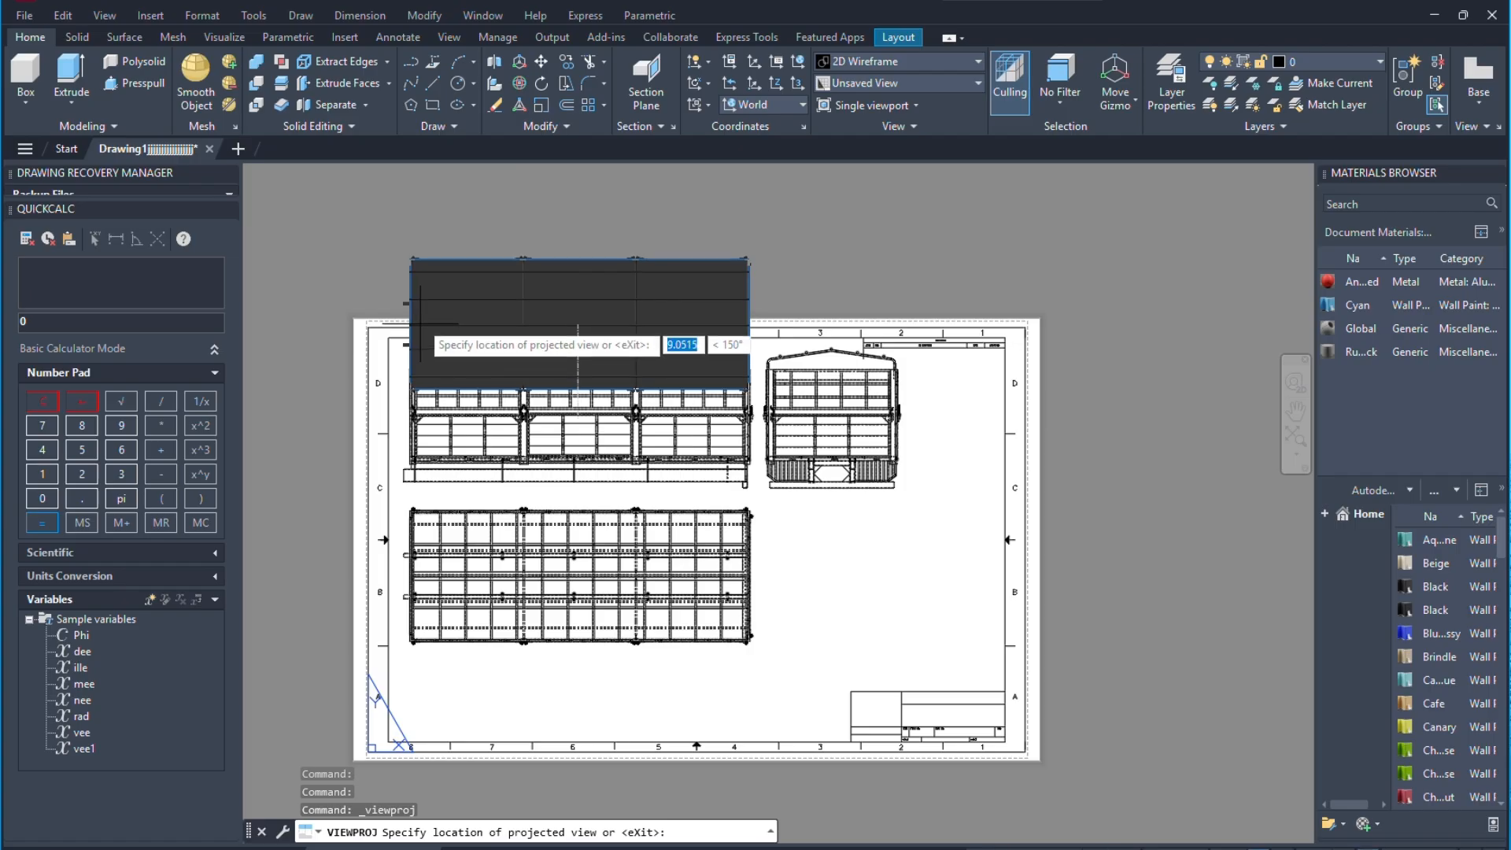
{"action": "scroll", "coordinate": [372, 253], "scroll_direction": "down", "scroll_amount": 1}
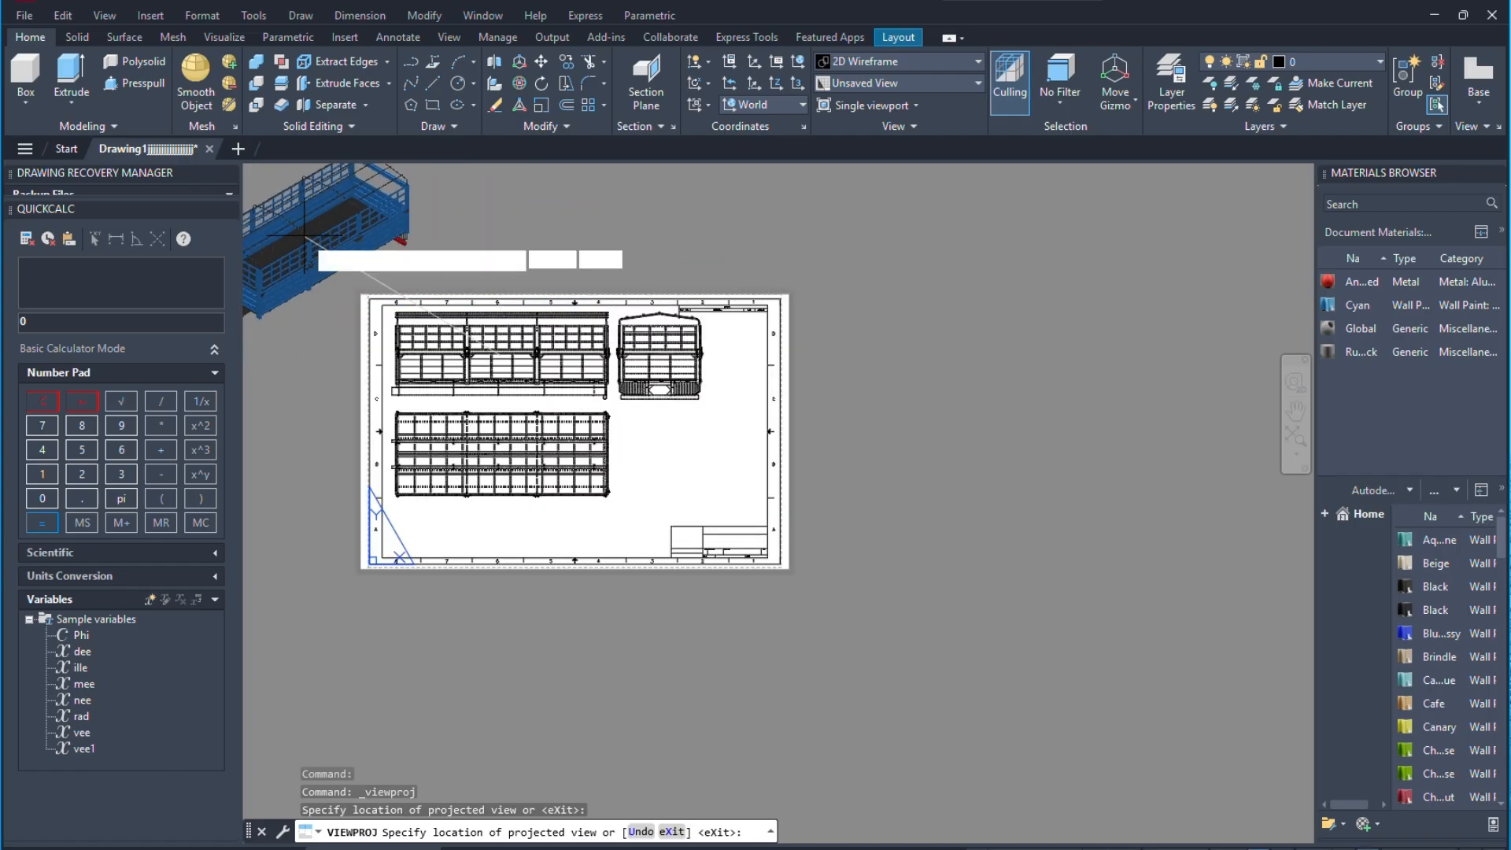
{"action": "right_click", "coordinate": [519, 223]}
{"action": "left_click", "coordinate": [574, 234]}
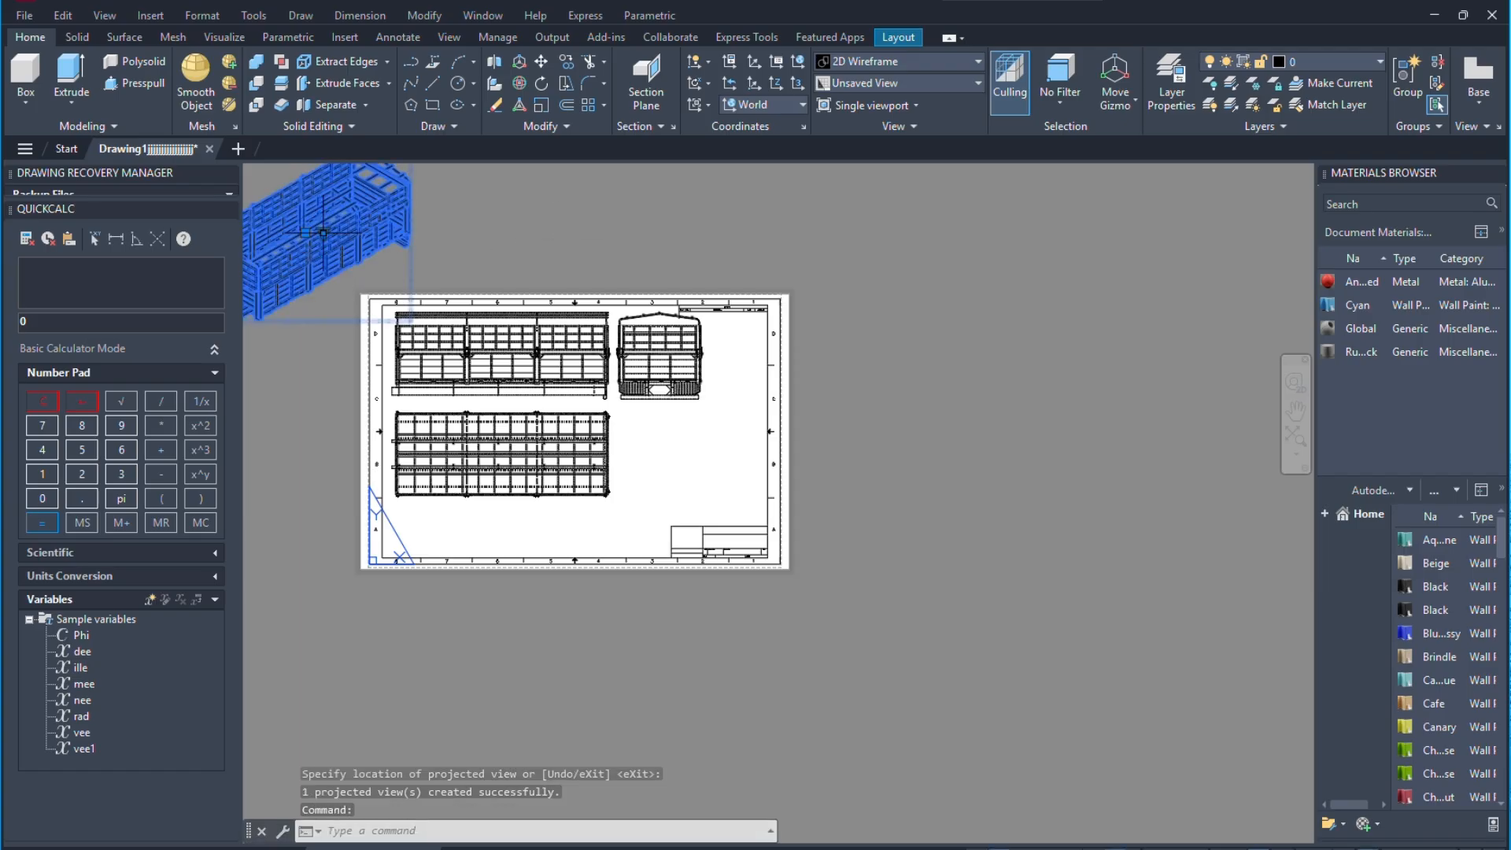
Edit the long side view to set its display style to shaded with visible lines.
{"action": "scroll", "coordinate": [856, 336], "scroll_direction": "down", "scroll_amount": 1}
{"action": "scroll", "coordinate": [514, 255], "scroll_direction": "up", "scroll_amount": 2}
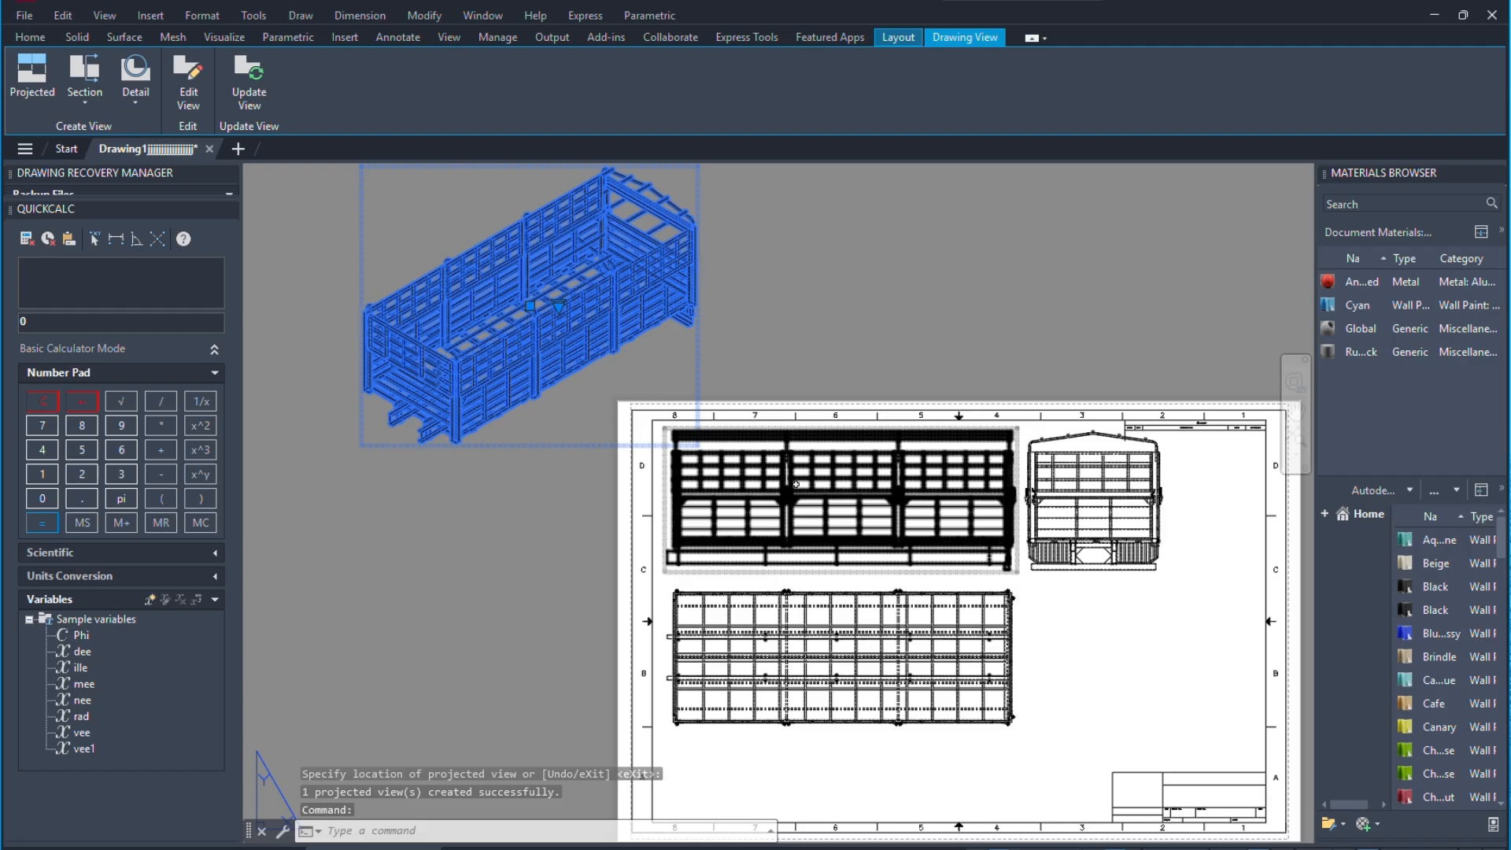
{"action": "left_click", "coordinate": [843, 463]}
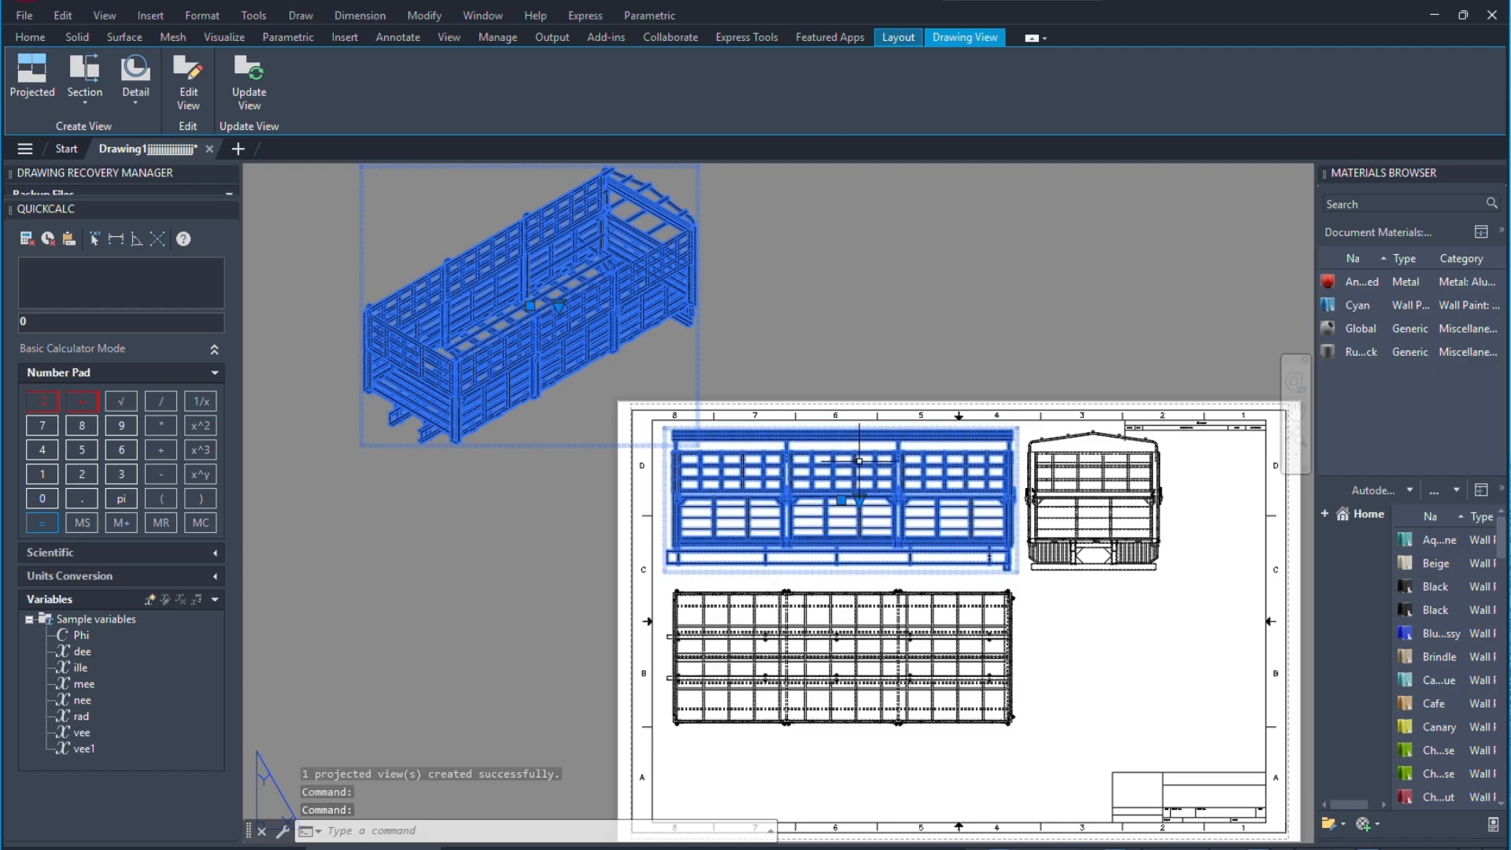
{"action": "key", "text": "Escape"}
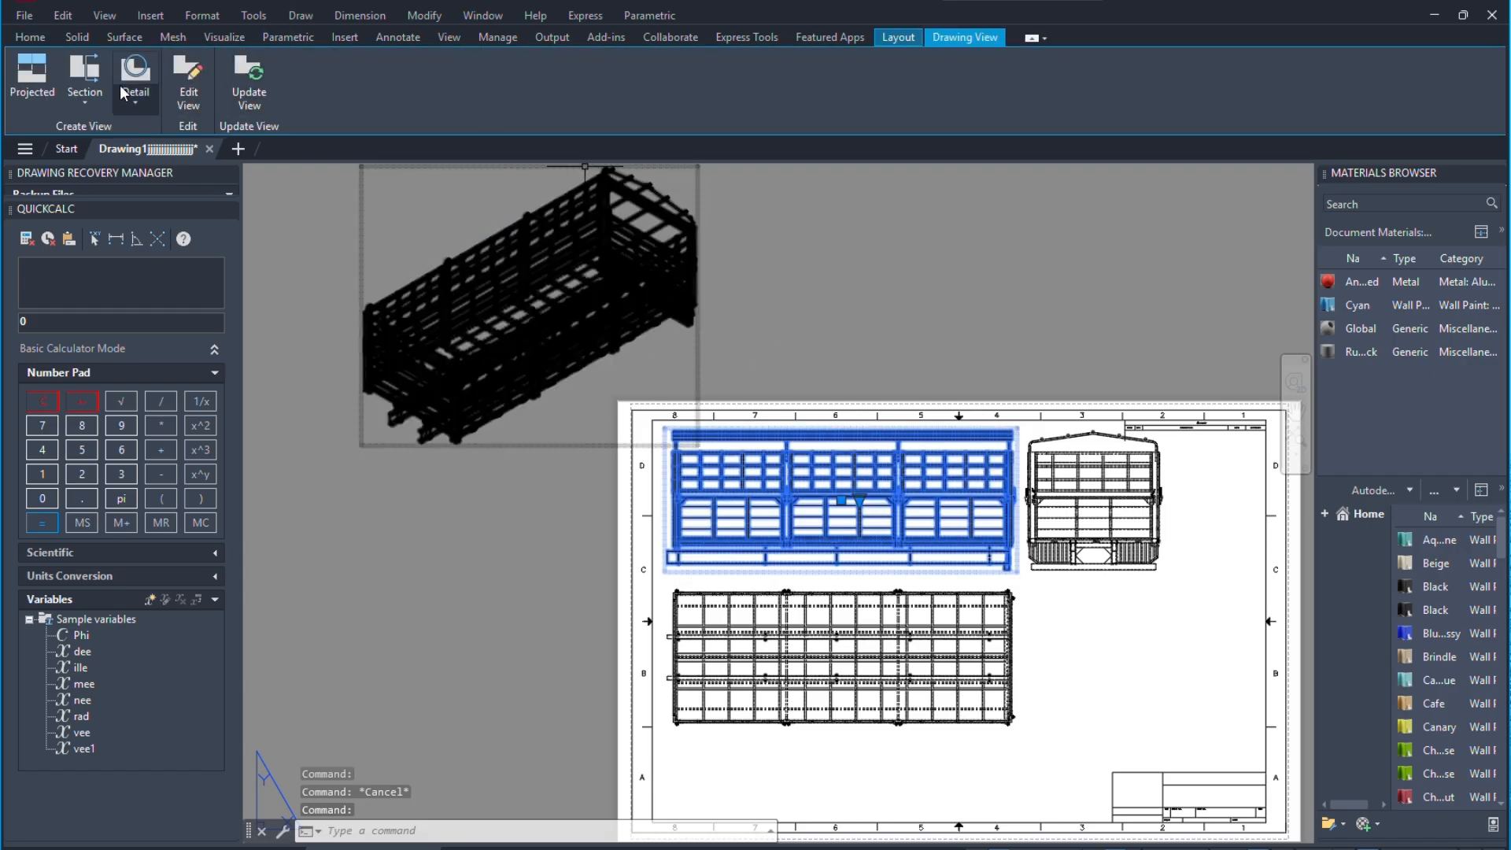
{"action": "left_click", "coordinate": [199, 97]}
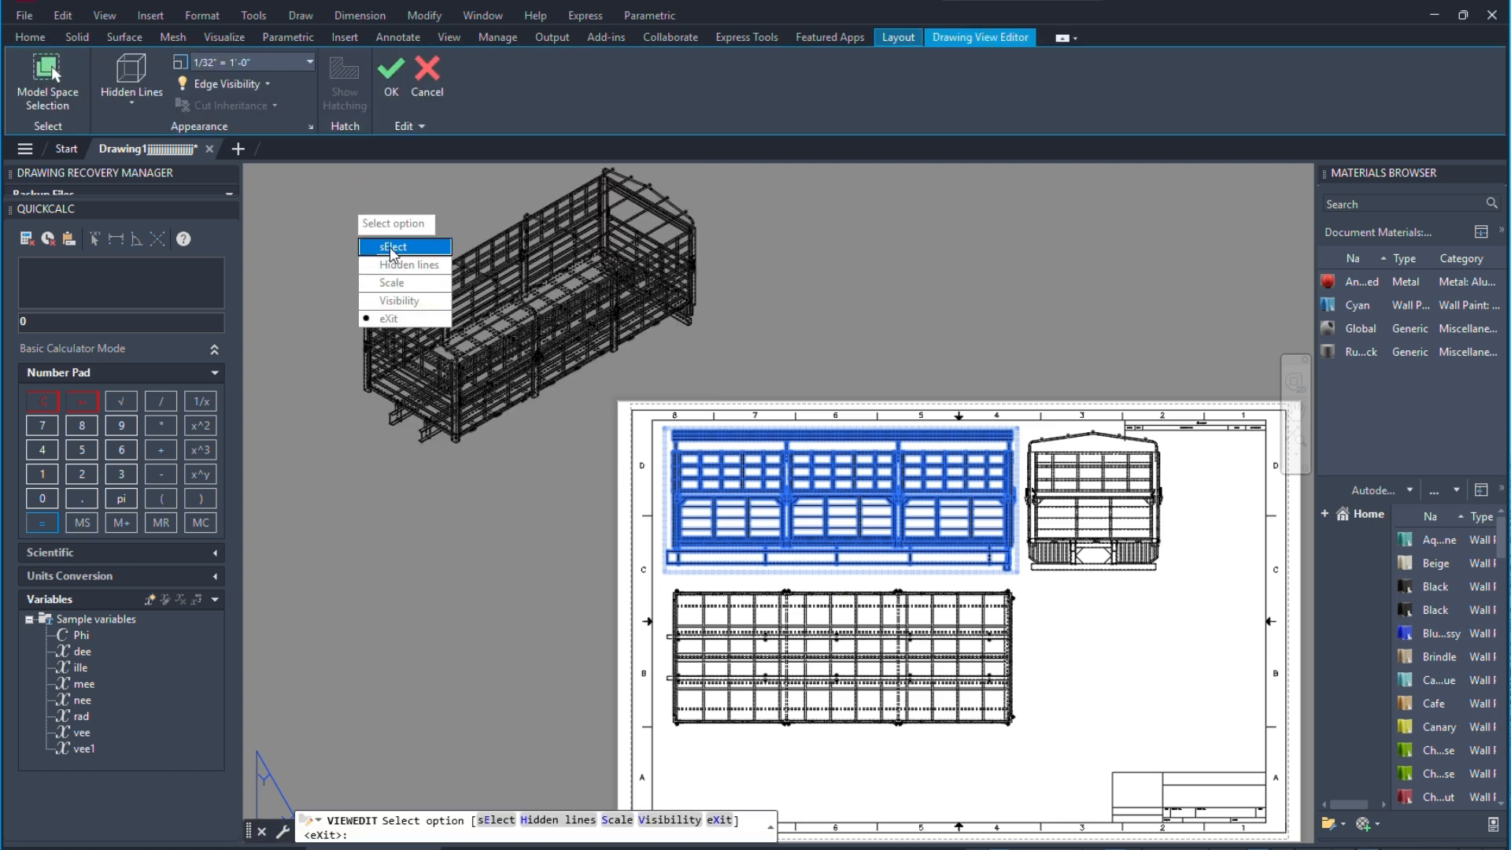
{"action": "left_click", "coordinate": [132, 100]}
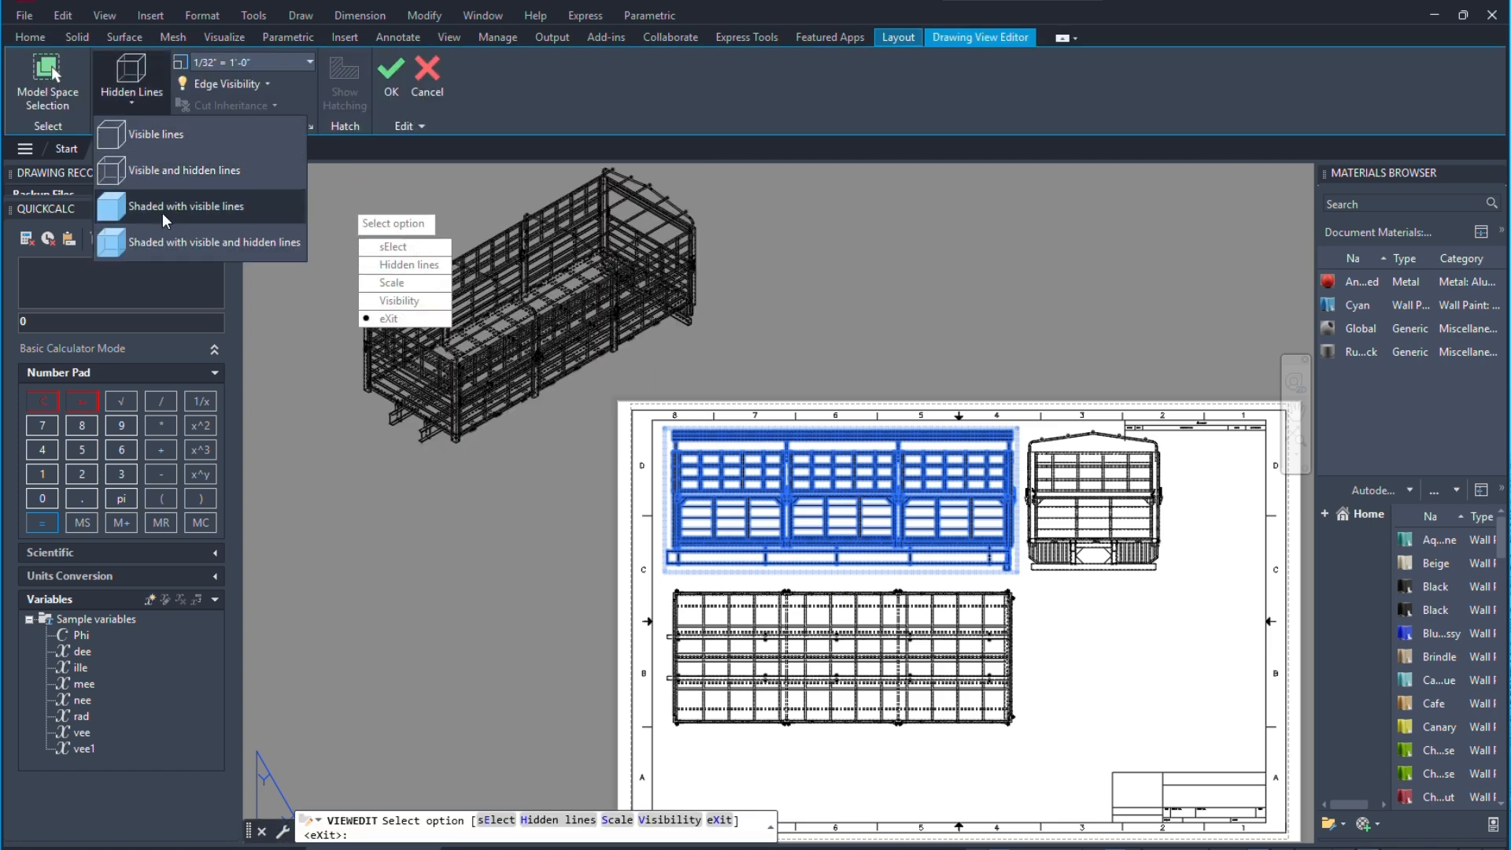
{"action": "left_click", "coordinate": [148, 237]}
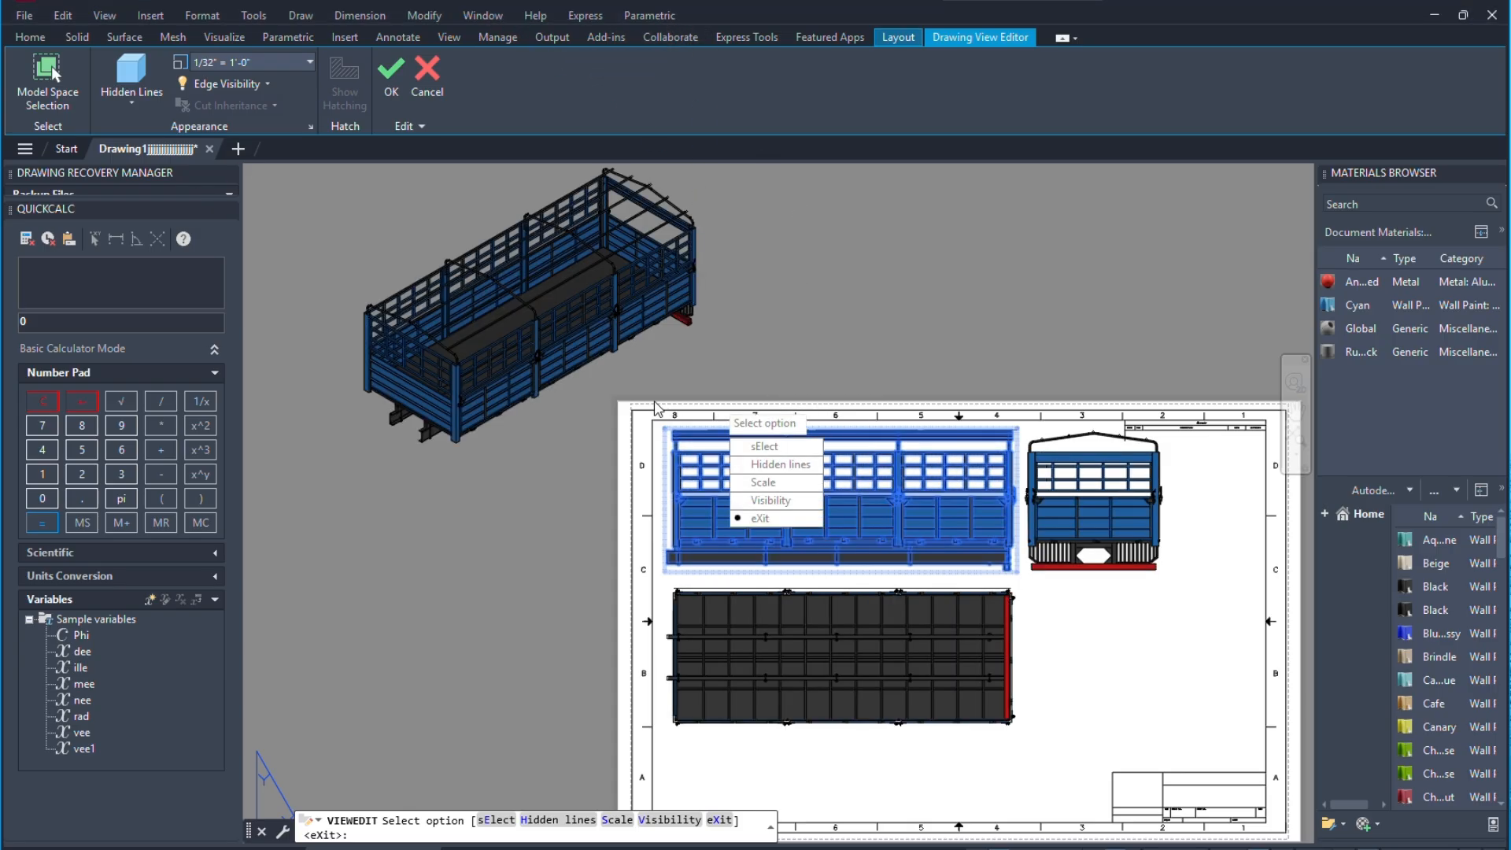
{"action": "key", "text": "Escape"}
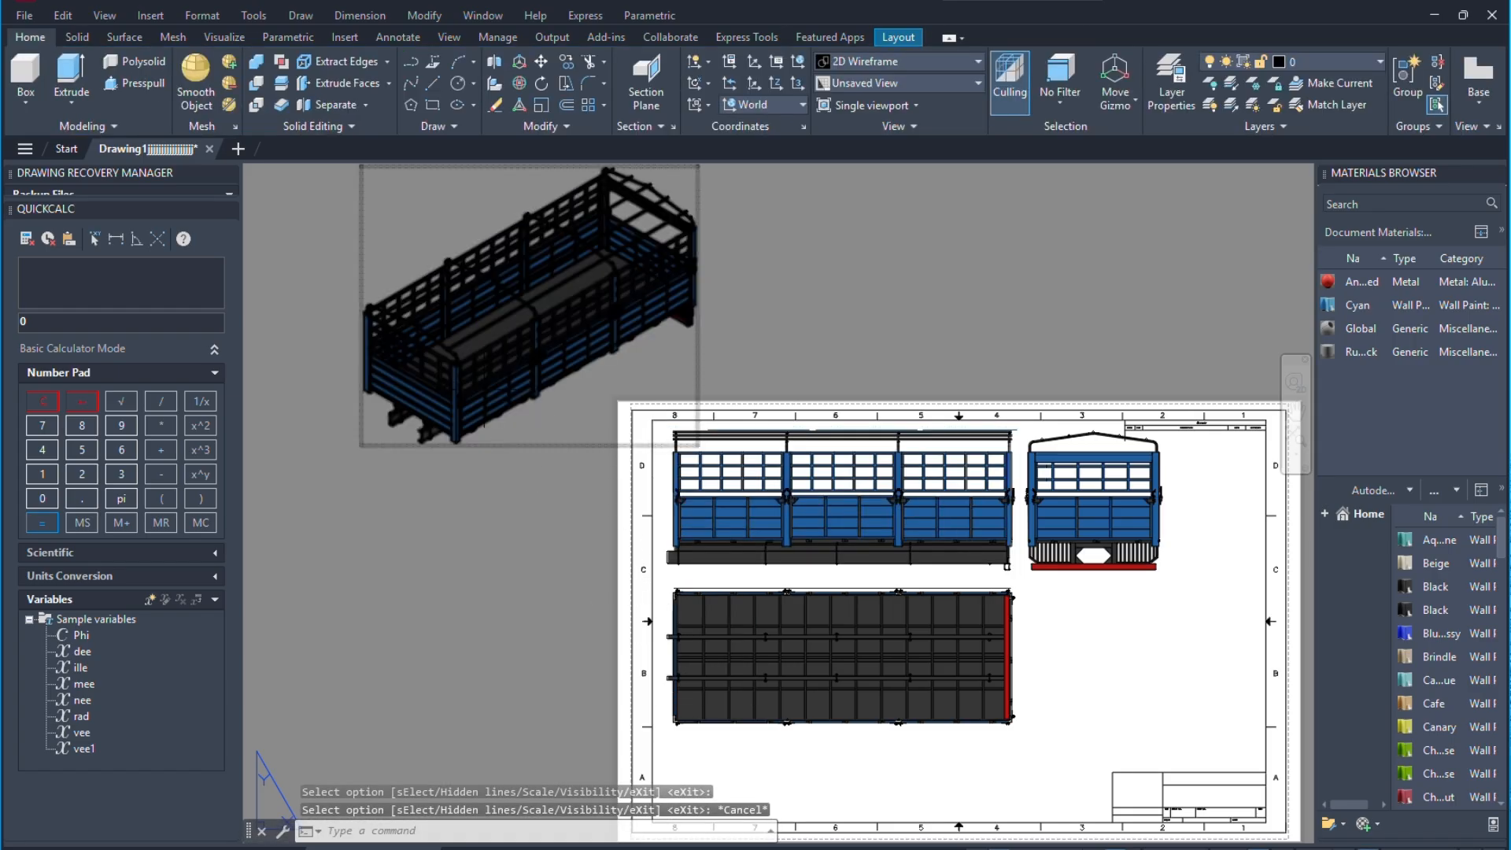
Move the isometric view onto the sheet, freely in both directions, into the area below the end view and over the title block.
{"action": "left_click", "coordinate": [483, 362]}
{"action": "scroll", "coordinate": [383, 201], "scroll_direction": "down", "scroll_amount": 2}
{"action": "scroll", "coordinate": [557, 210], "scroll_direction": "up", "scroll_amount": 1}
{"action": "right_click", "coordinate": [560, 210]}
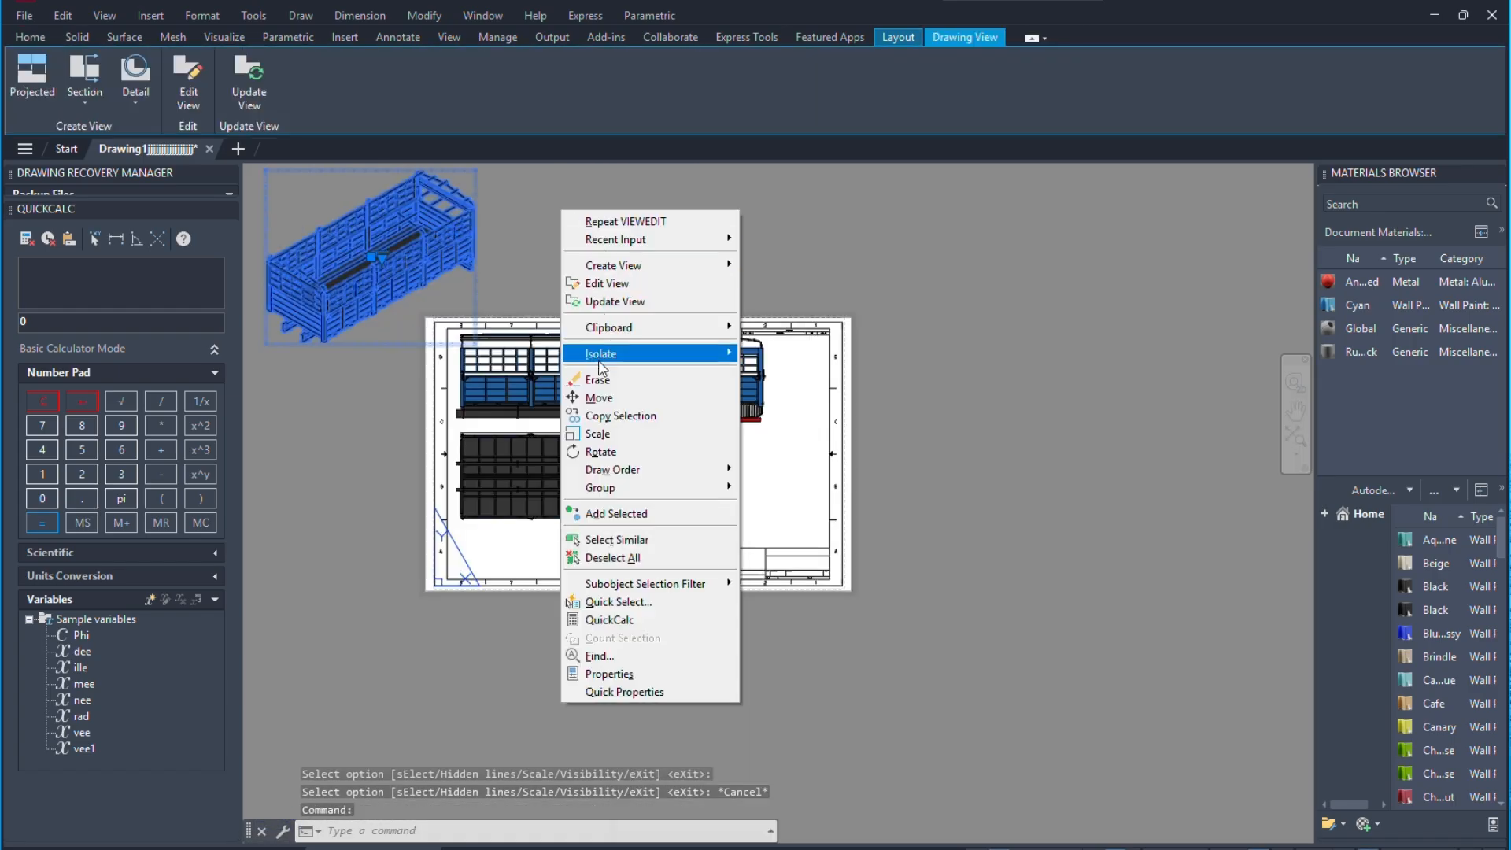
{"action": "left_click", "coordinate": [599, 398]}
{"action": "left_click", "coordinate": [454, 256]}
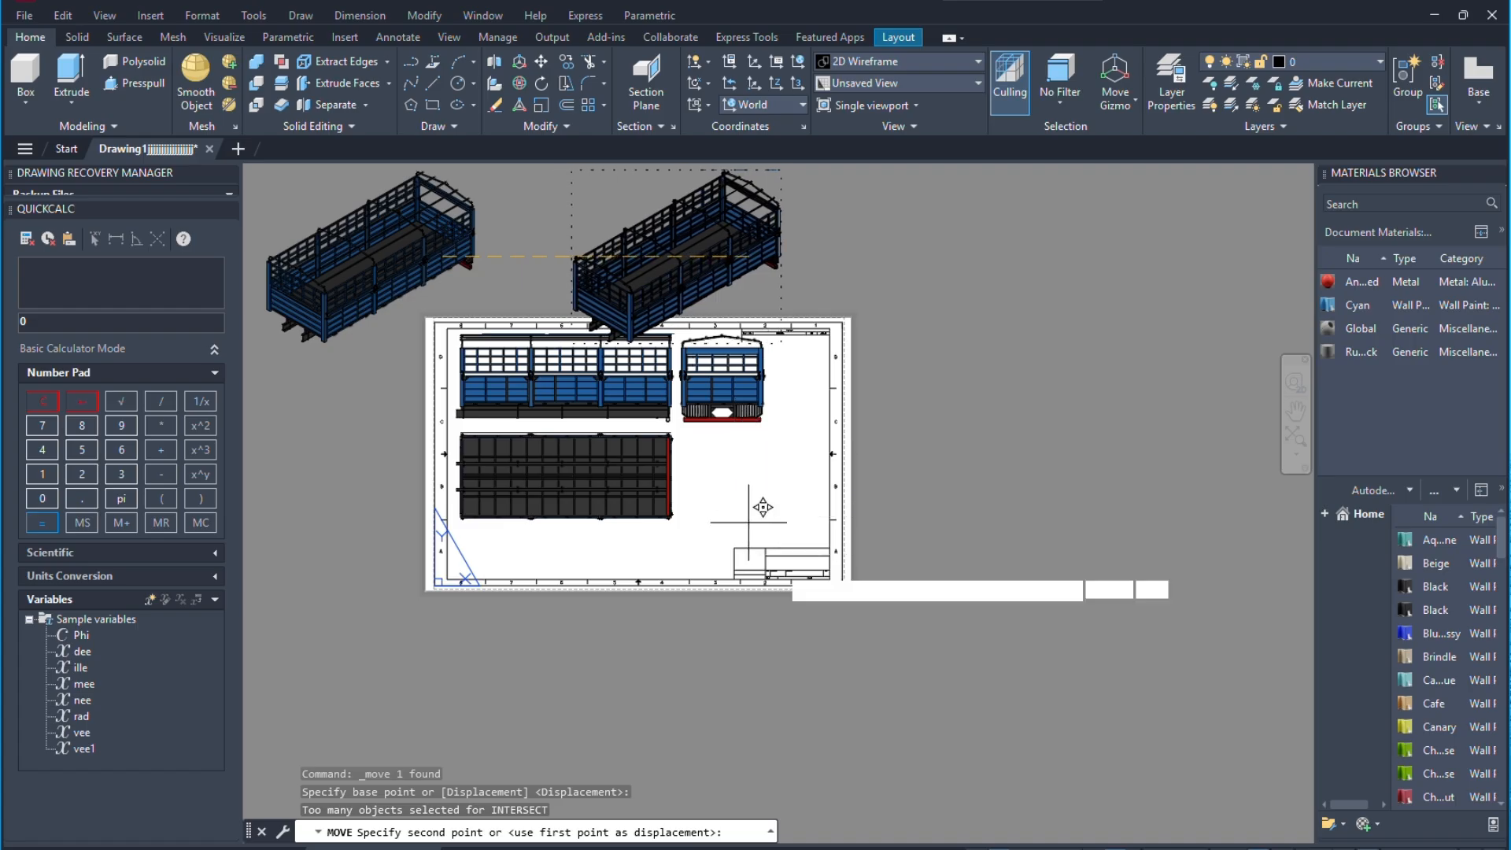
{"action": "scroll", "coordinate": [873, 514], "scroll_direction": "up", "scroll_amount": 8}
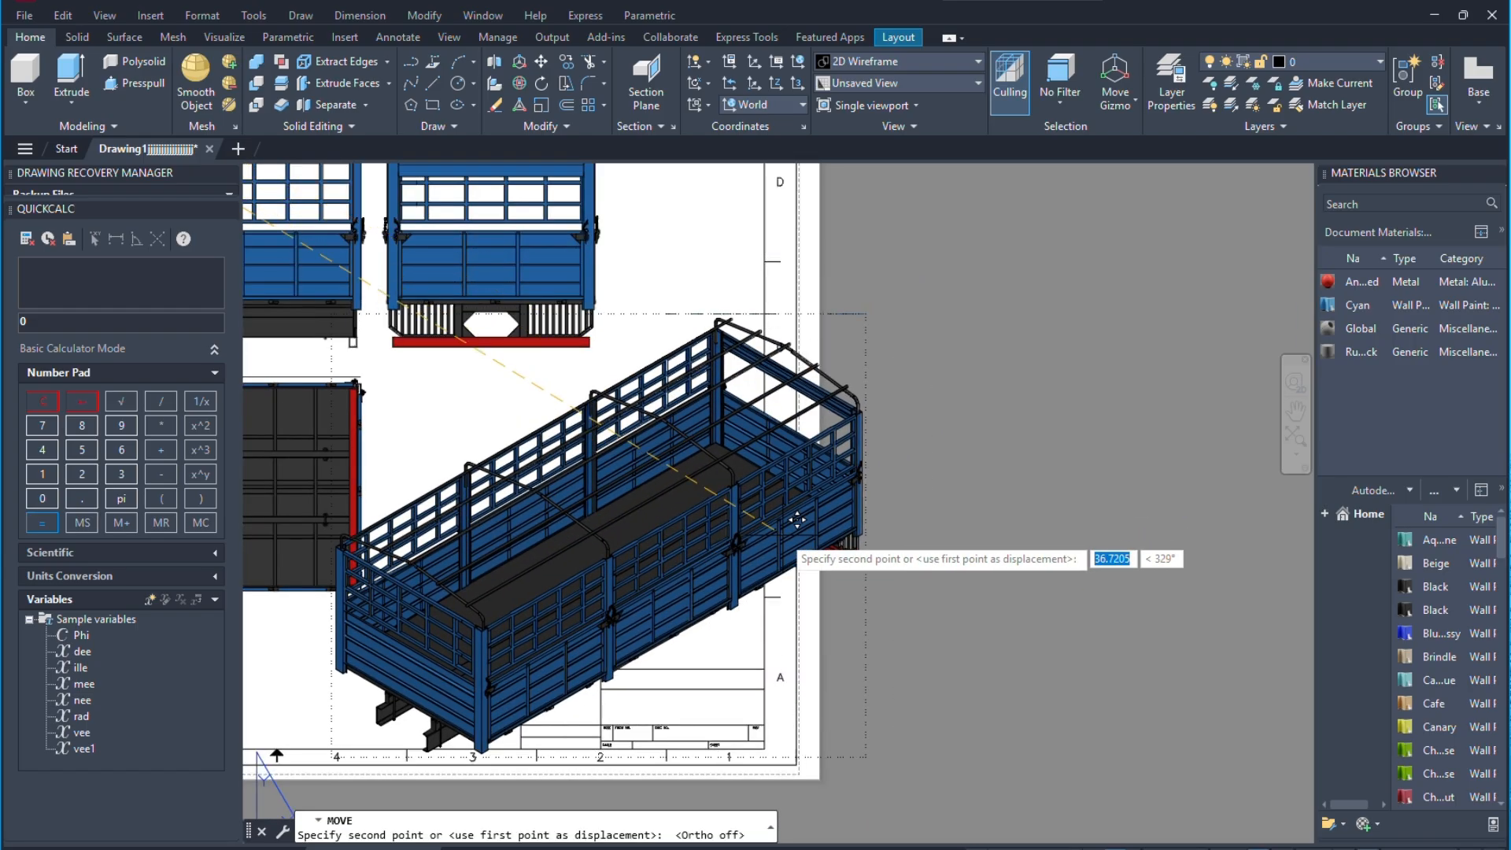
{"action": "scroll", "coordinate": [873, 514], "scroll_direction": "down", "scroll_amount": 7}
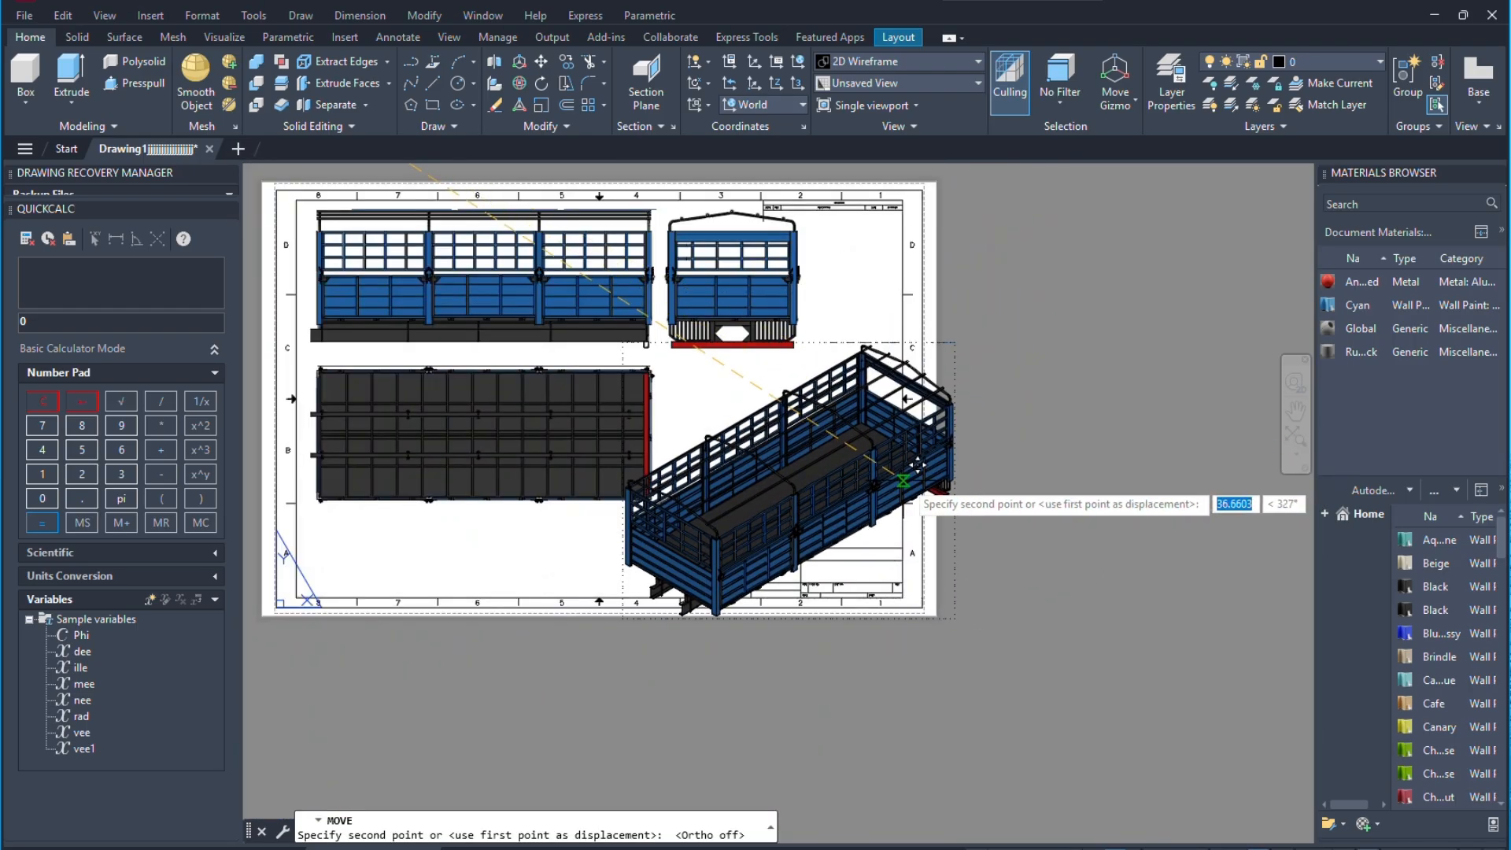
{"action": "left_click", "coordinate": [890, 467]}
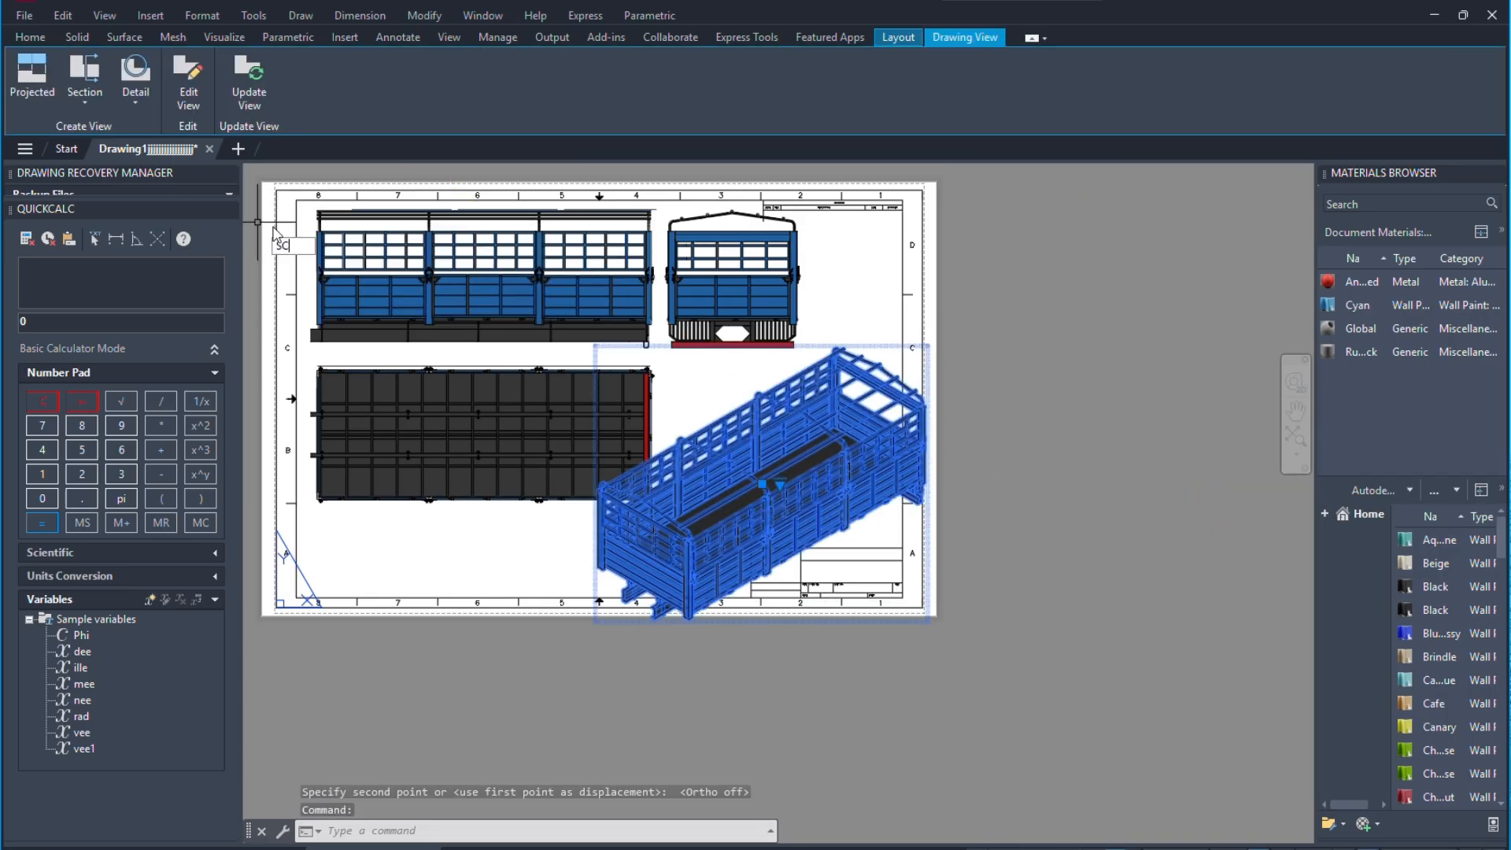
Scale the isometric view down to fit the free area below the end view.
{"action": "key", "text": "Return"}
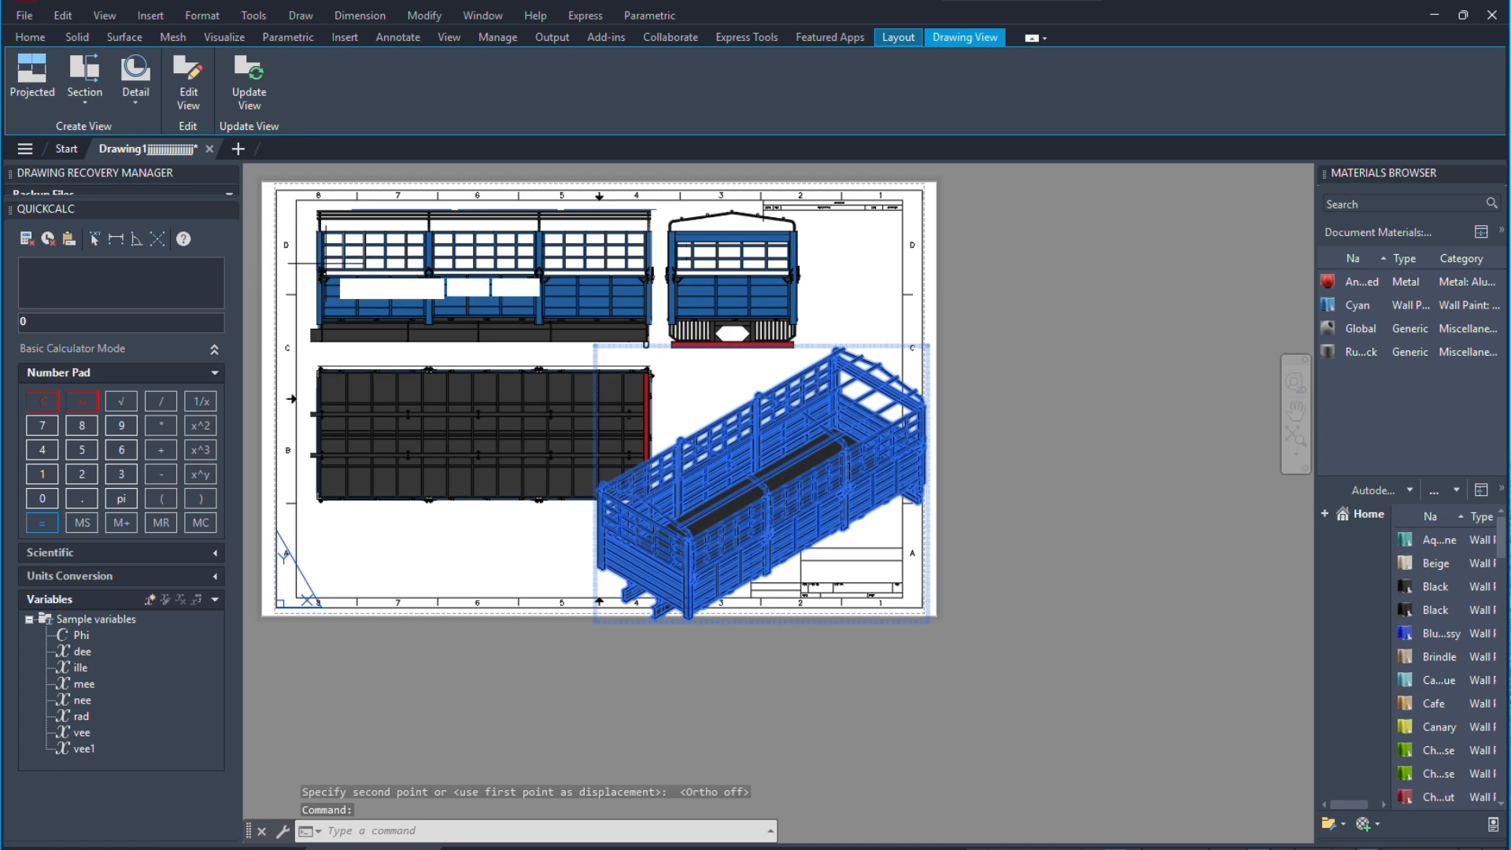
{"action": "left_click", "coordinate": [914, 352]}
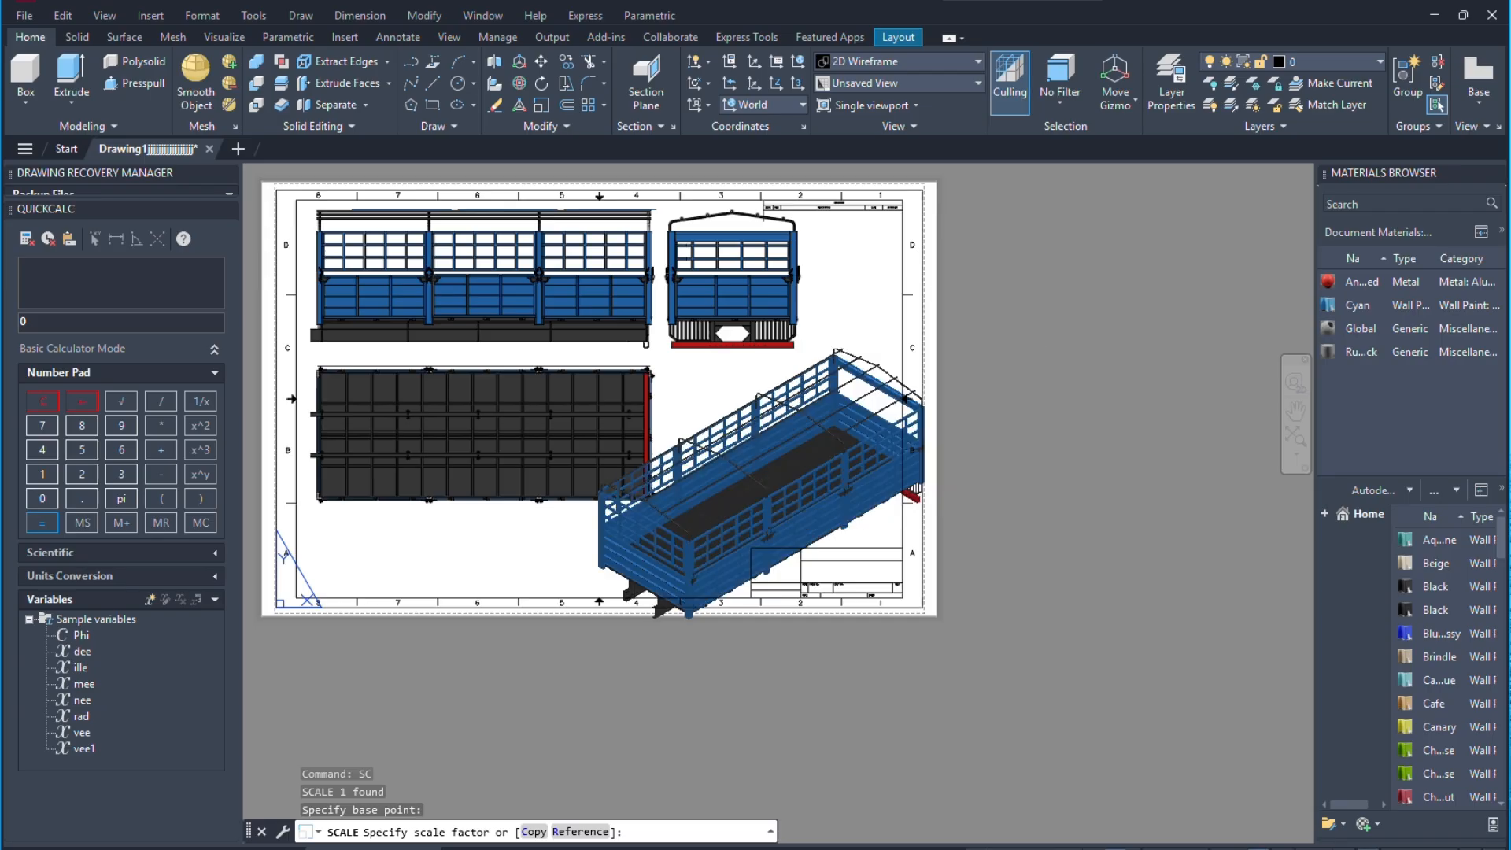
{"action": "scroll", "coordinate": [834, 415], "scroll_direction": "up", "scroll_amount": 2}
Move the reduced isometric view left and slightly down, inside the border and clear of the end view and plan view.
{"action": "left_click", "coordinate": [830, 412]}
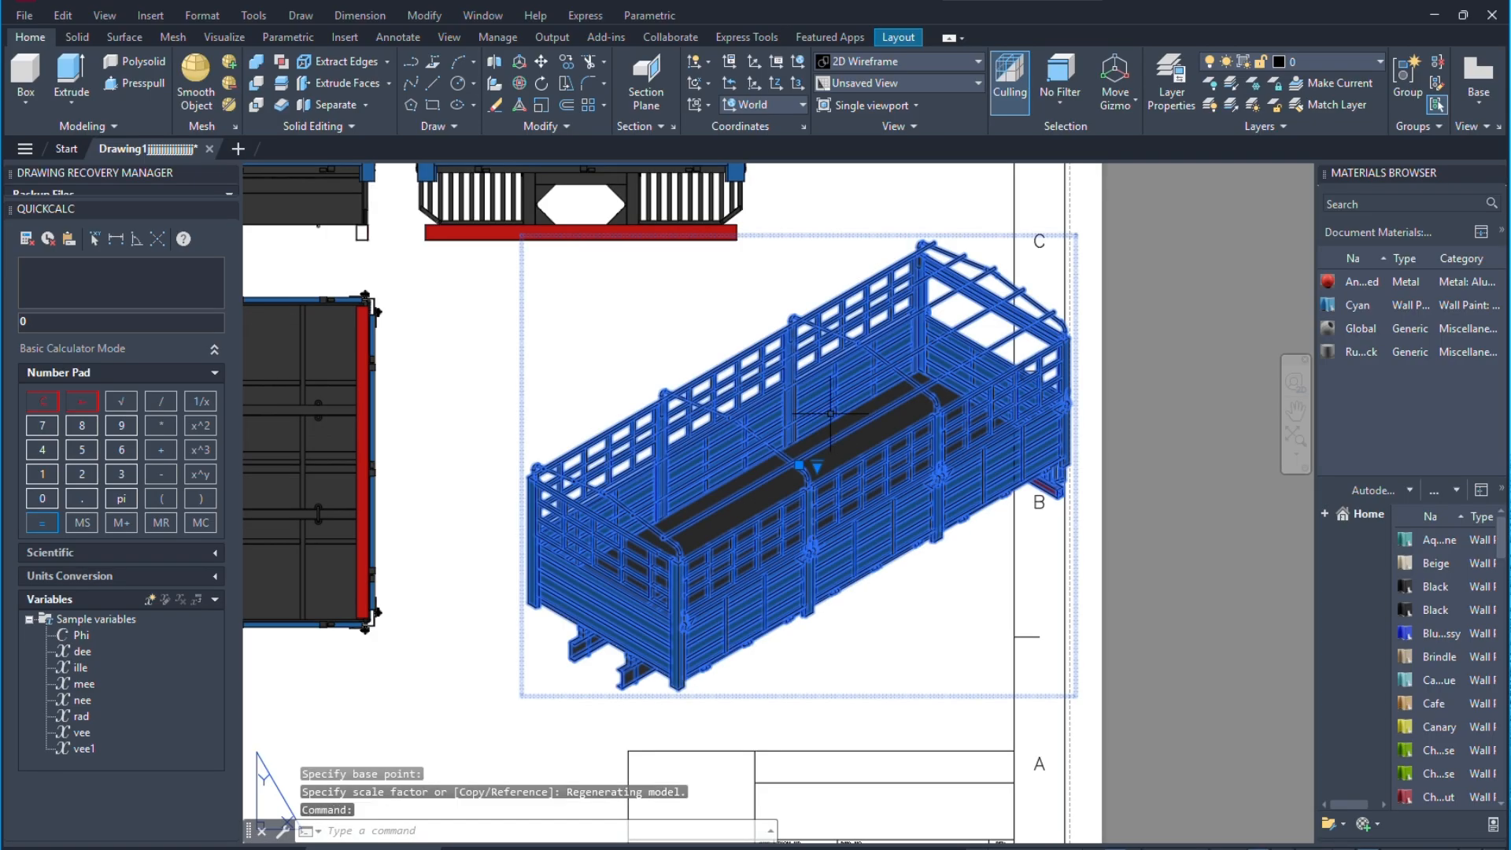
{"action": "scroll", "coordinate": [793, 376], "scroll_direction": "down", "scroll_amount": 1}
{"action": "right_click", "coordinate": [1131, 349]}
{"action": "left_click", "coordinate": [1163, 533]}
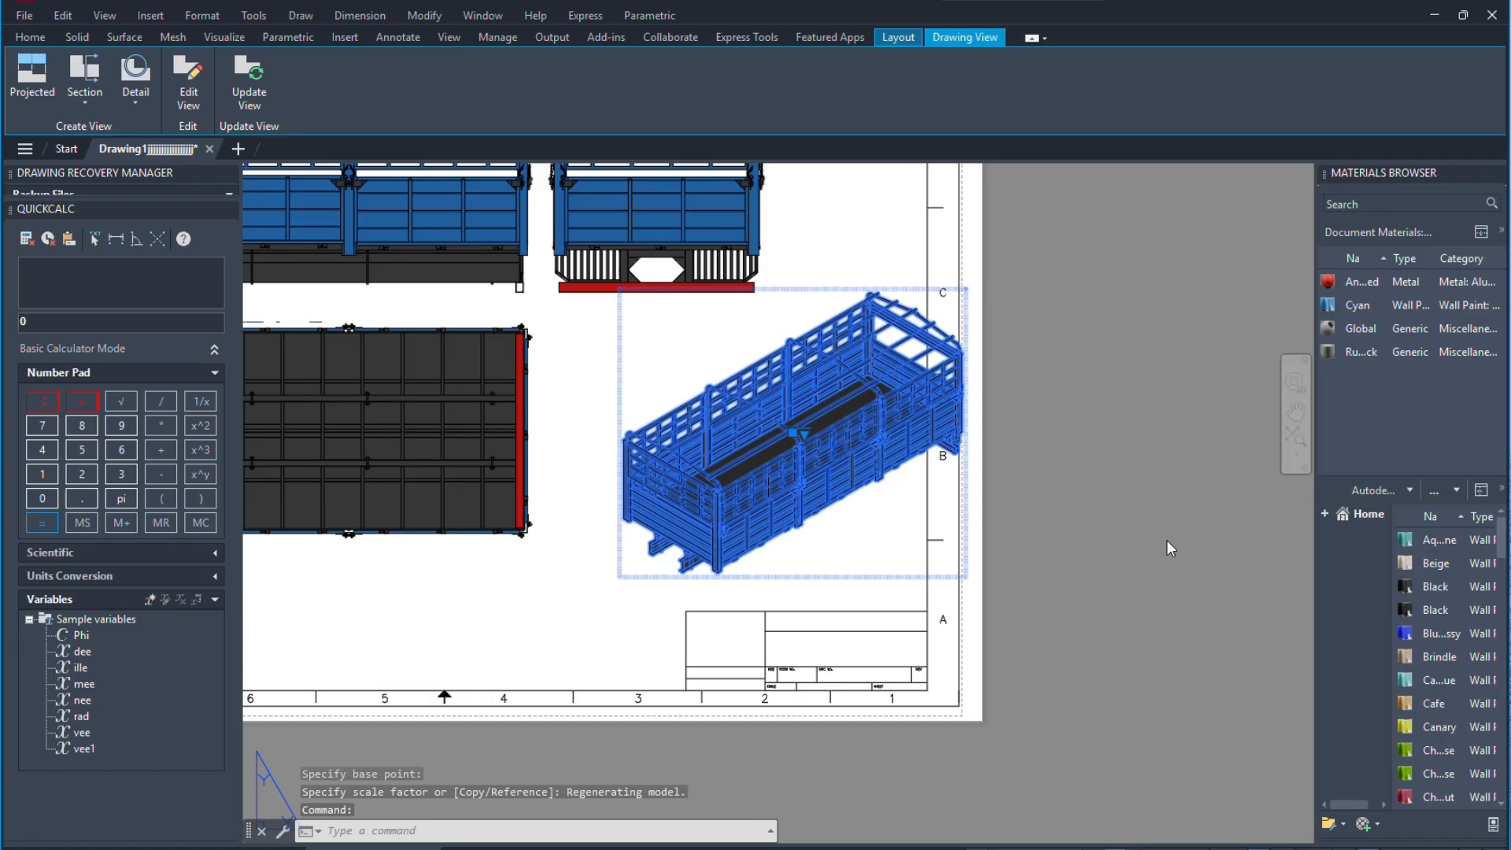
{"action": "left_click", "coordinate": [1170, 436]}
{"action": "left_click", "coordinate": [1095, 470]}
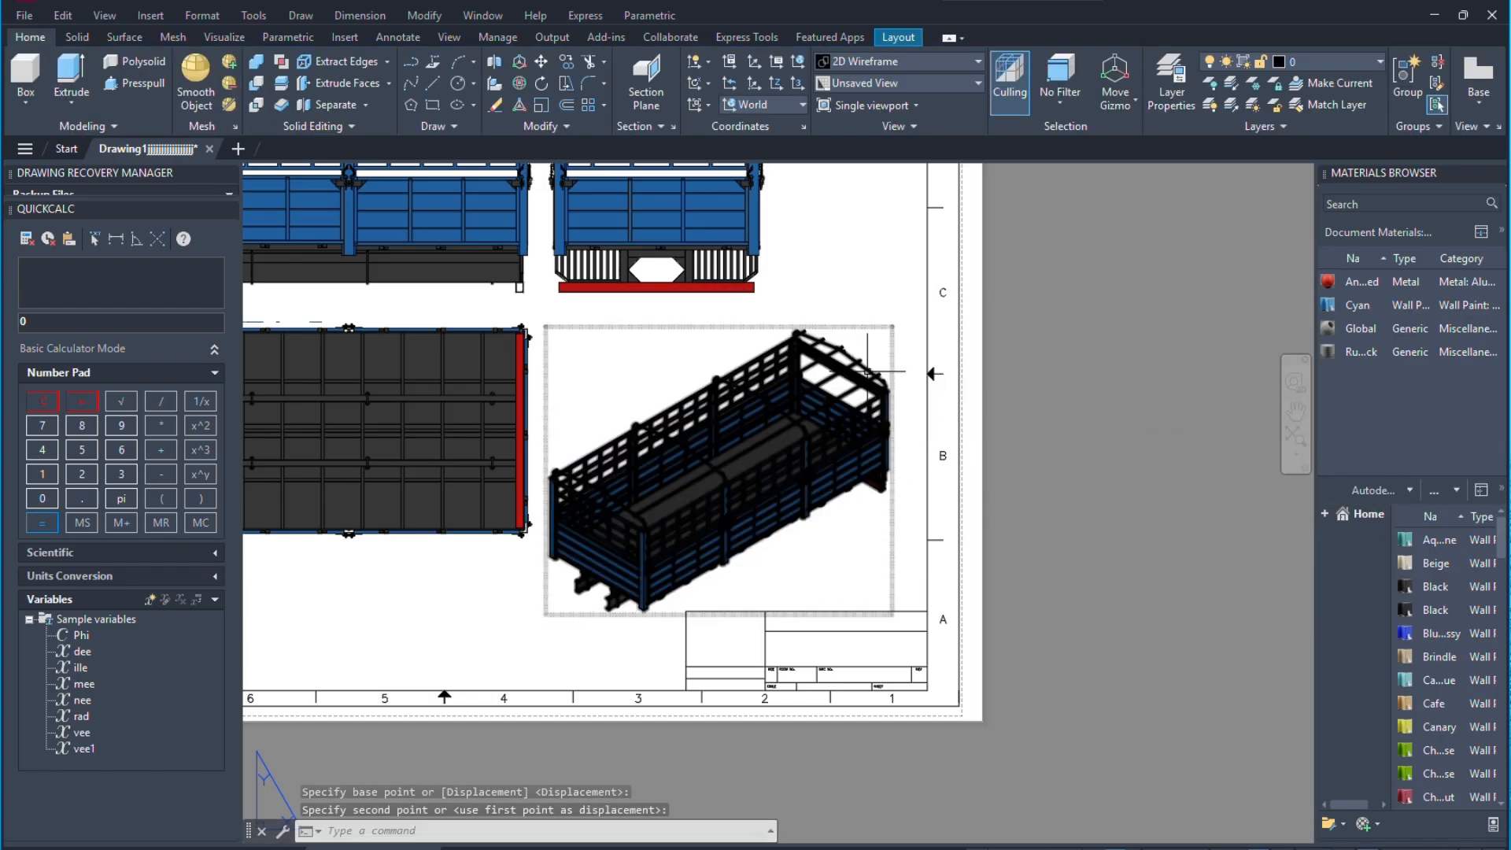
Examine the shaded isometric view up close and the arrangement of all four views on the sheet.
{"action": "scroll", "coordinate": [819, 360], "scroll_direction": "up", "scroll_amount": 2}
{"action": "scroll", "coordinate": [909, 318], "scroll_direction": "down", "scroll_amount": 3}
{"action": "scroll", "coordinate": [921, 521], "scroll_direction": "up", "scroll_amount": 10}
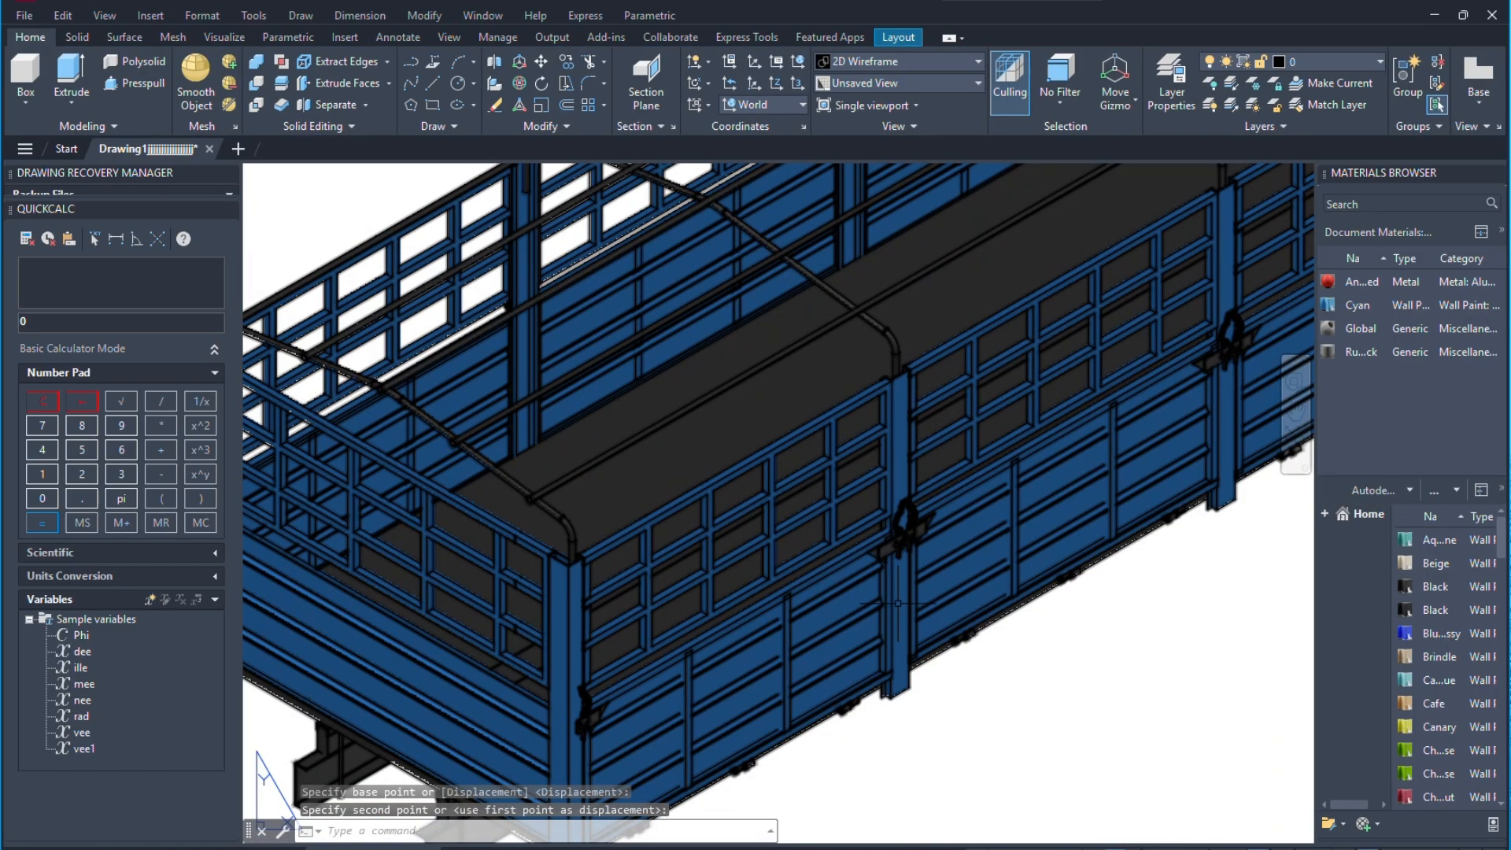
{"action": "scroll", "coordinate": [920, 522], "scroll_direction": "down", "scroll_amount": 5}
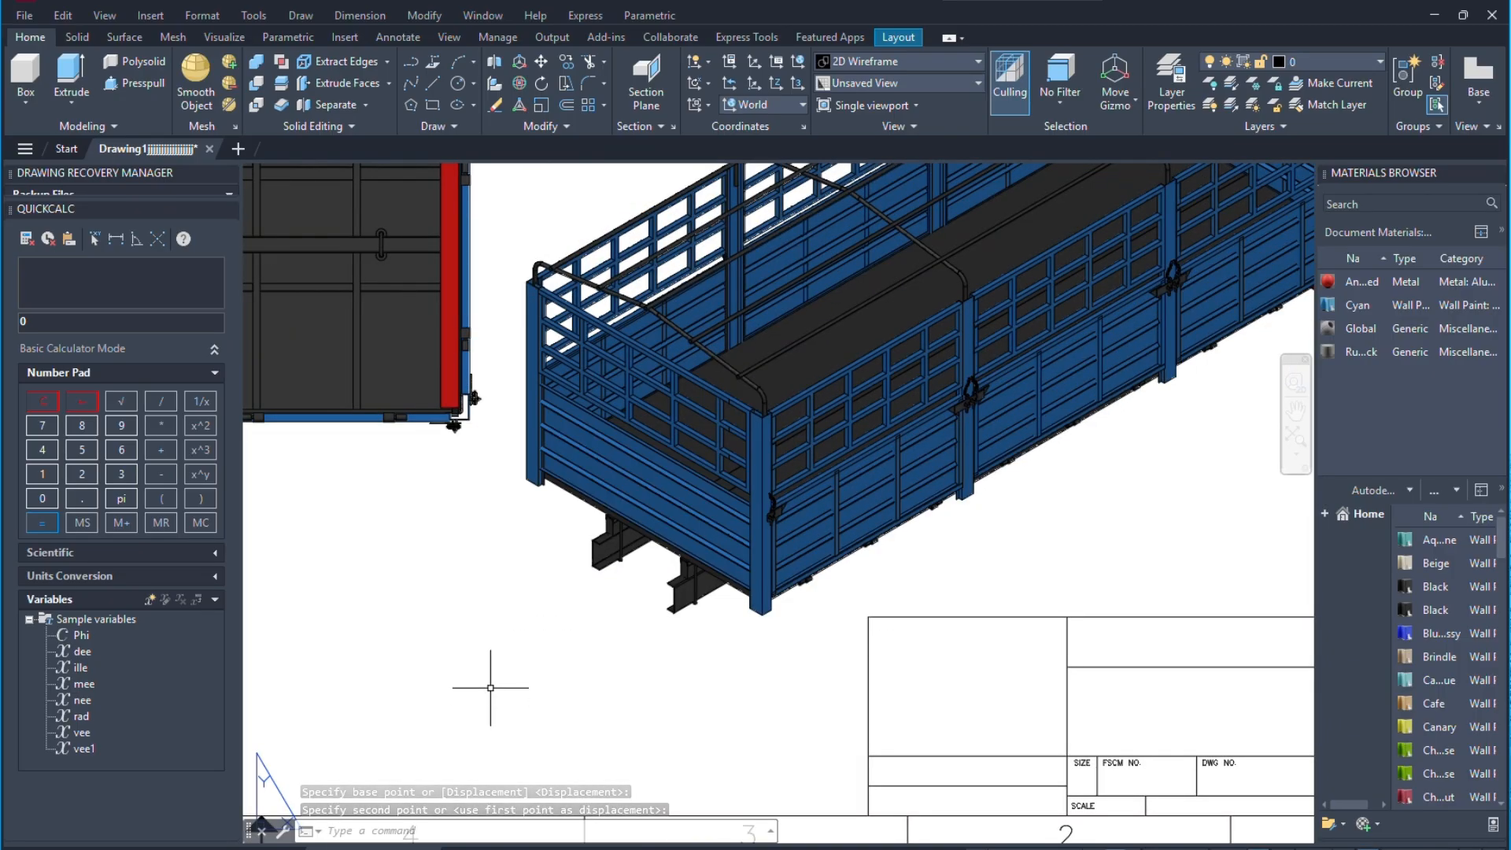
{"action": "scroll", "coordinate": [495, 678], "scroll_direction": "down", "scroll_amount": 1}
{"action": "scroll", "coordinate": [1267, 445], "scroll_direction": "down", "scroll_amount": 2}
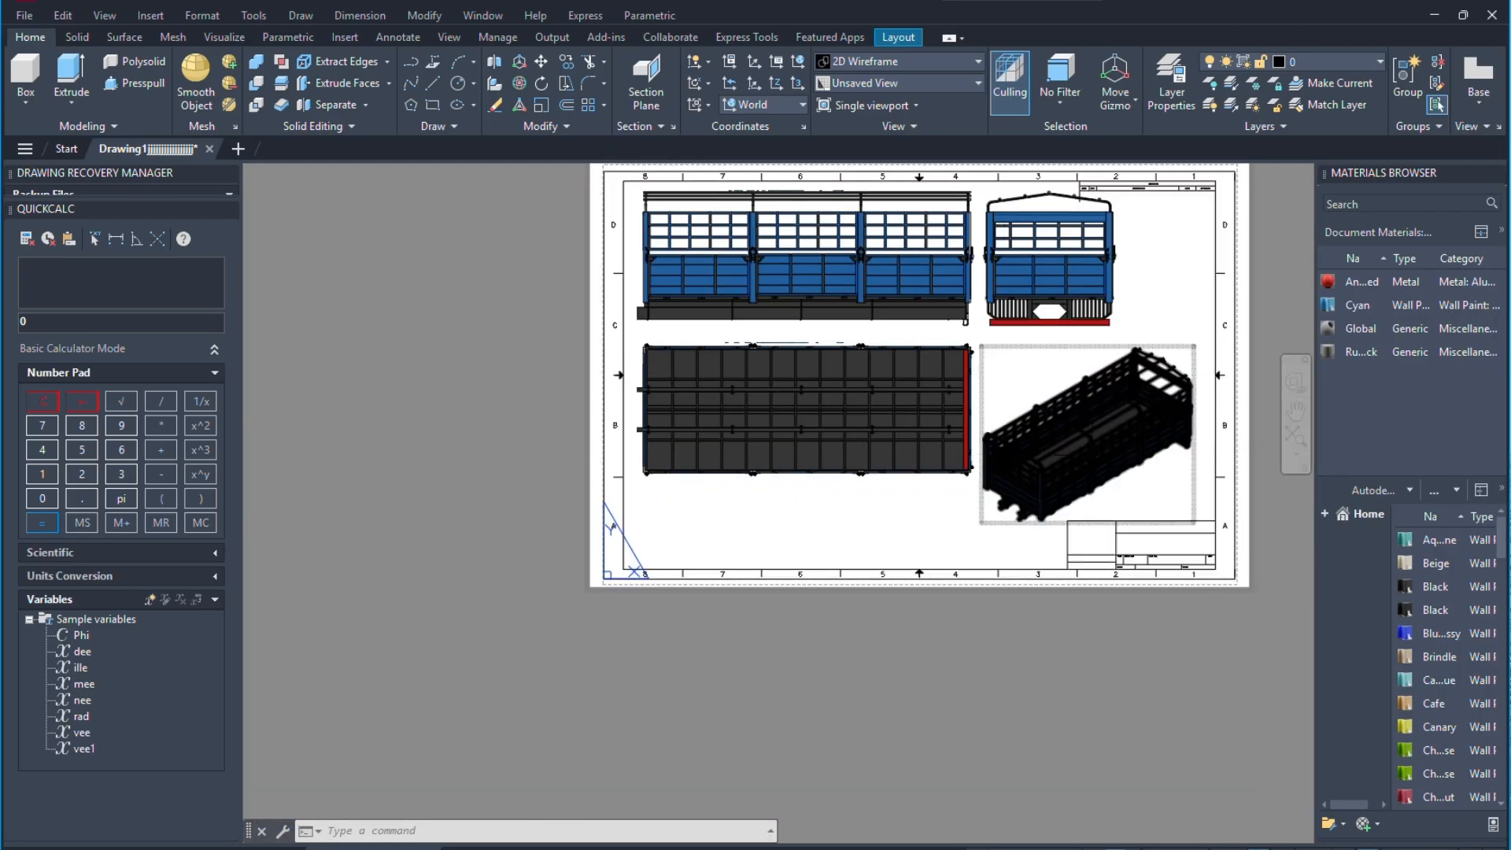
{"action": "scroll", "coordinate": [1019, 247], "scroll_direction": "up", "scroll_amount": 2}
{"action": "scroll", "coordinate": [680, 382], "scroll_direction": "down", "scroll_amount": 2}
{"action": "scroll", "coordinate": [857, 331], "scroll_direction": "up", "scroll_amount": 2}
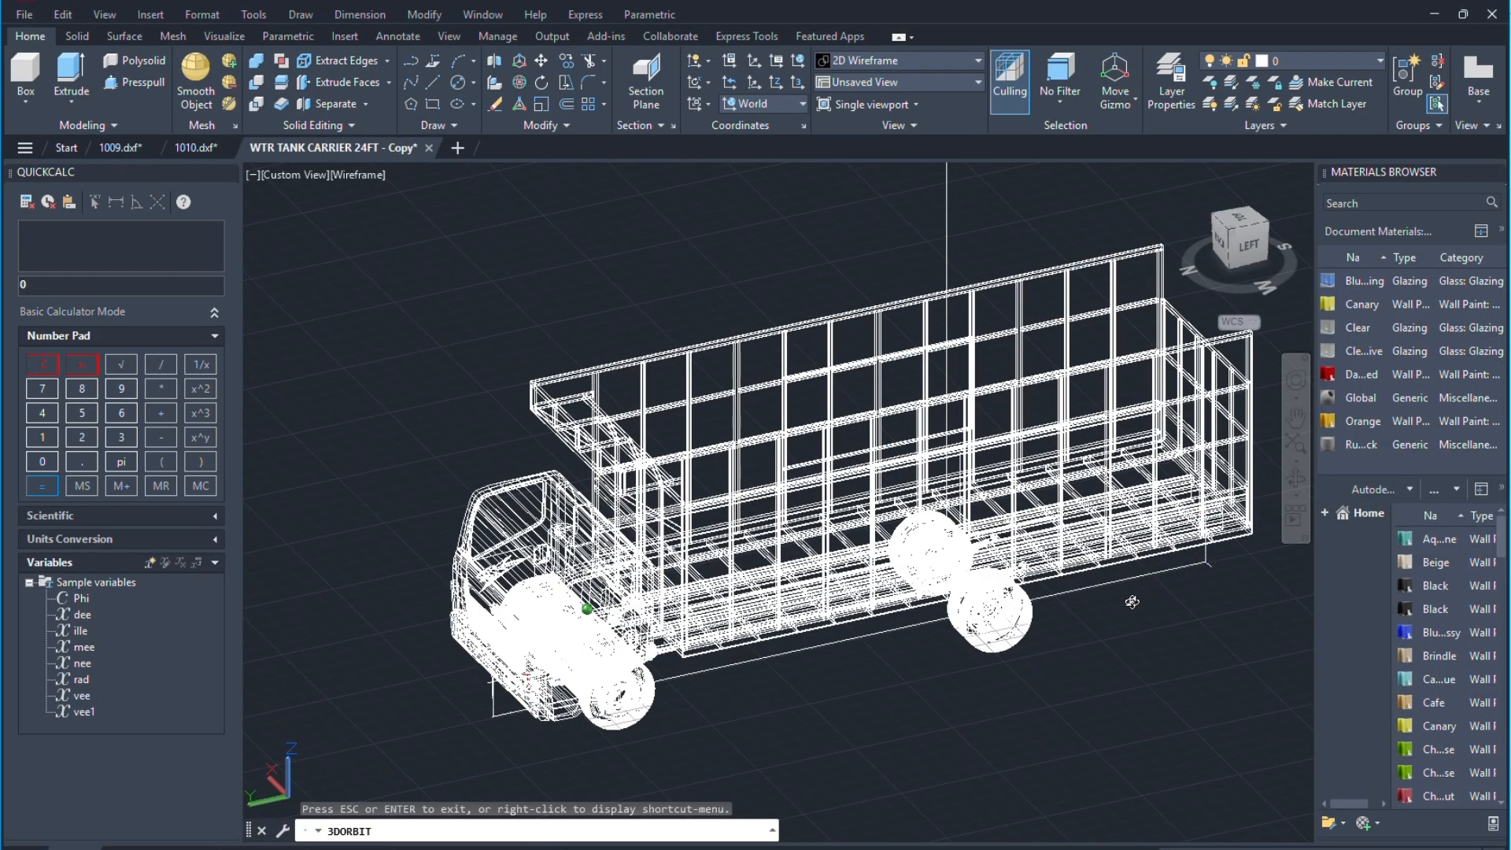
In the WTR TANK CARRIER 24FT - Copy drawing, orbit the truck to its left side and set the visual style to Realistic.
{"action": "left_click_drag", "start_coordinate": [1130, 602], "coordinate": [693, 645]}
{"action": "left_click_drag", "start_coordinate": [1072, 453], "coordinate": [783, 433]}
{"action": "scroll", "coordinate": [635, 350], "scroll_direction": "up", "scroll_amount": 2}
{"action": "left_click_drag", "start_coordinate": [590, 449], "coordinate": [625, 428]}
{"action": "right_click", "coordinate": [691, 321]}
{"action": "left_click", "coordinate": [719, 332]}
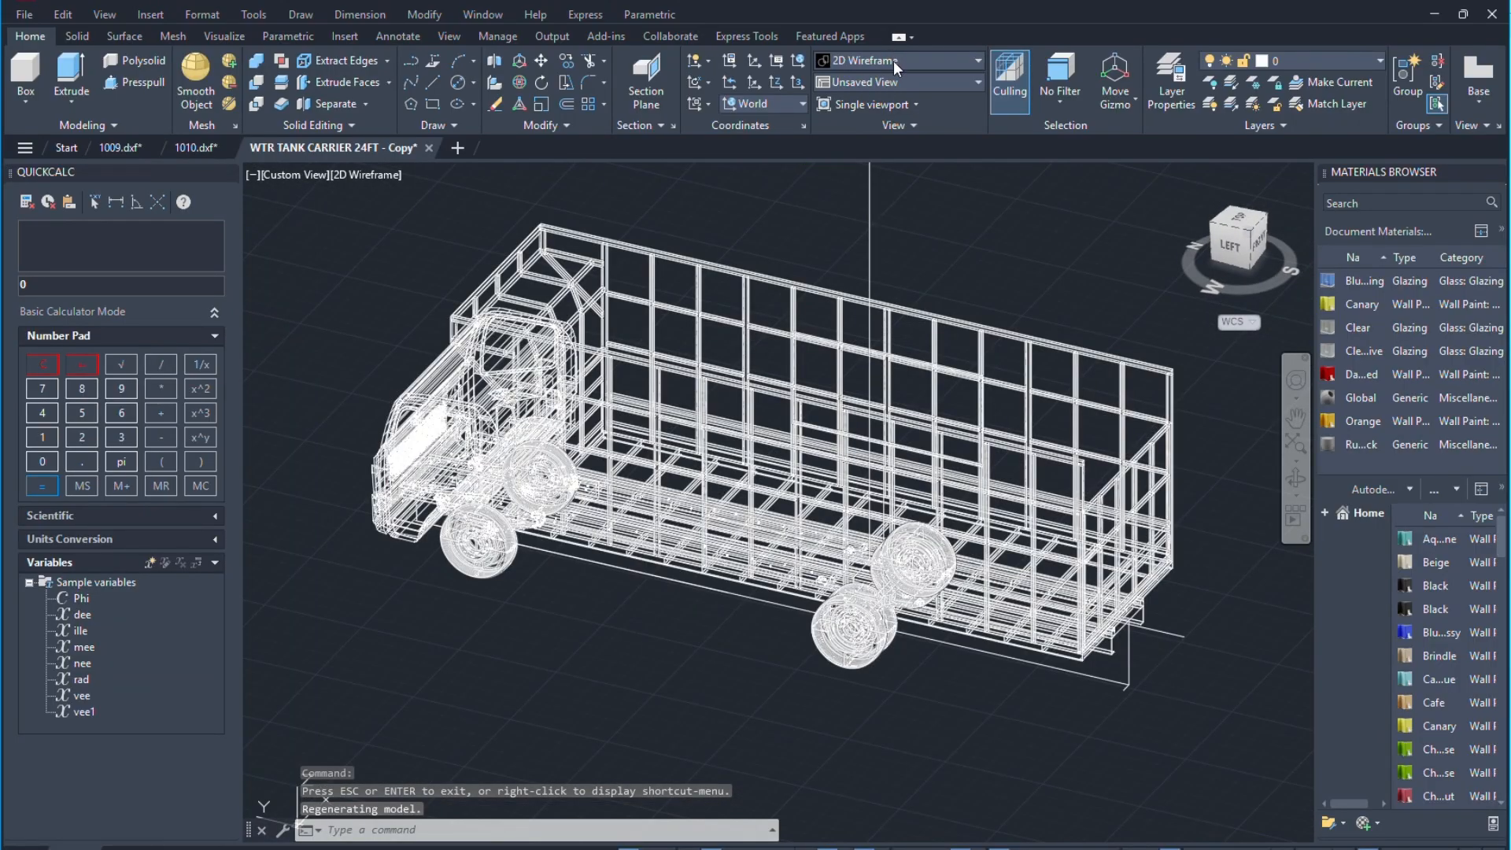
{"action": "left_click", "coordinate": [894, 59]}
{"action": "left_click", "coordinate": [1004, 165]}
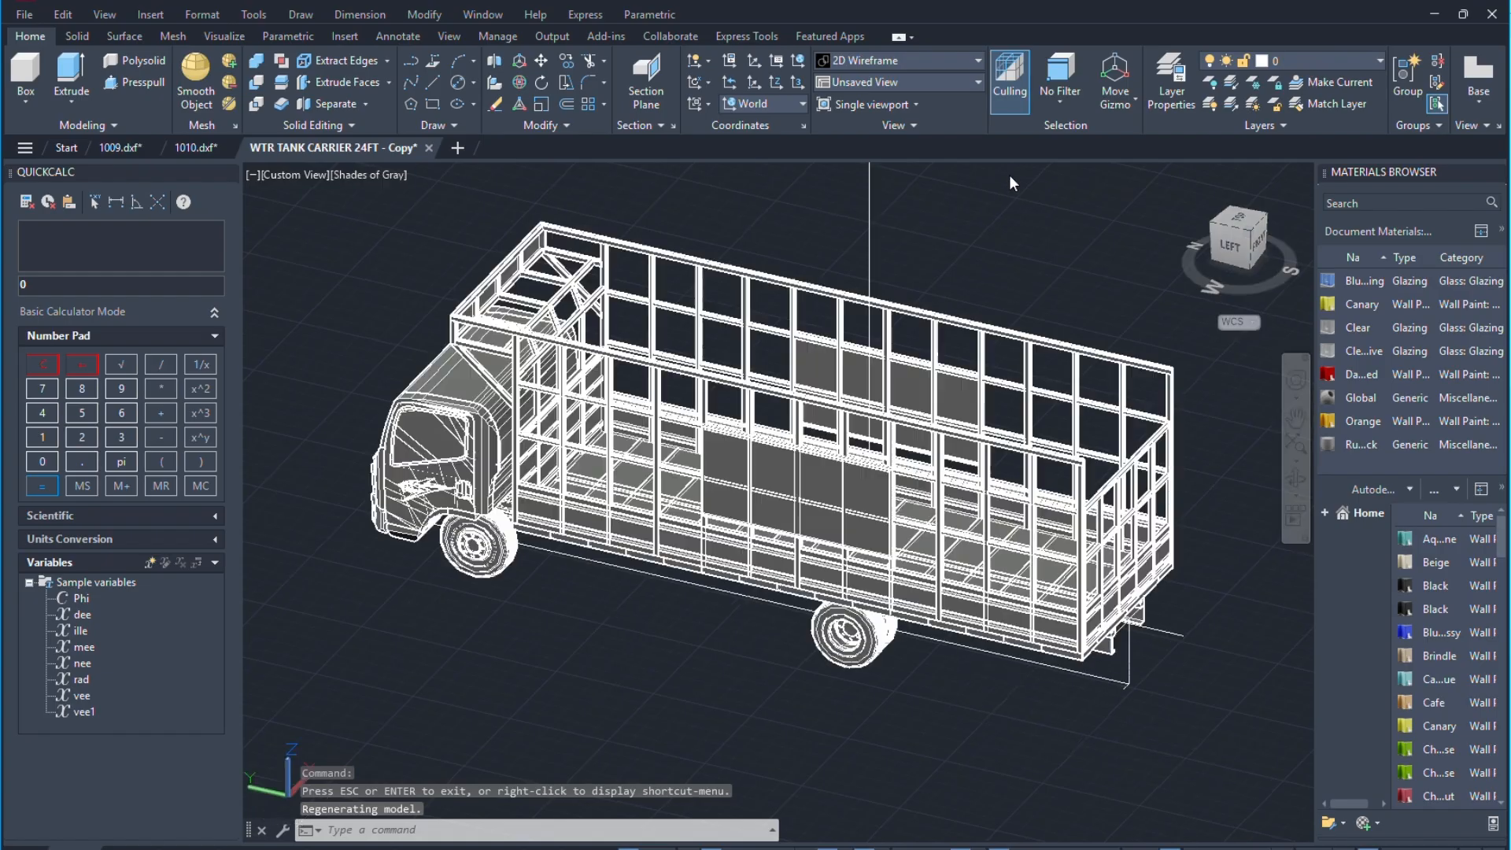
{"action": "left_click", "coordinate": [923, 68]}
{"action": "left_click", "coordinate": [1077, 95]}
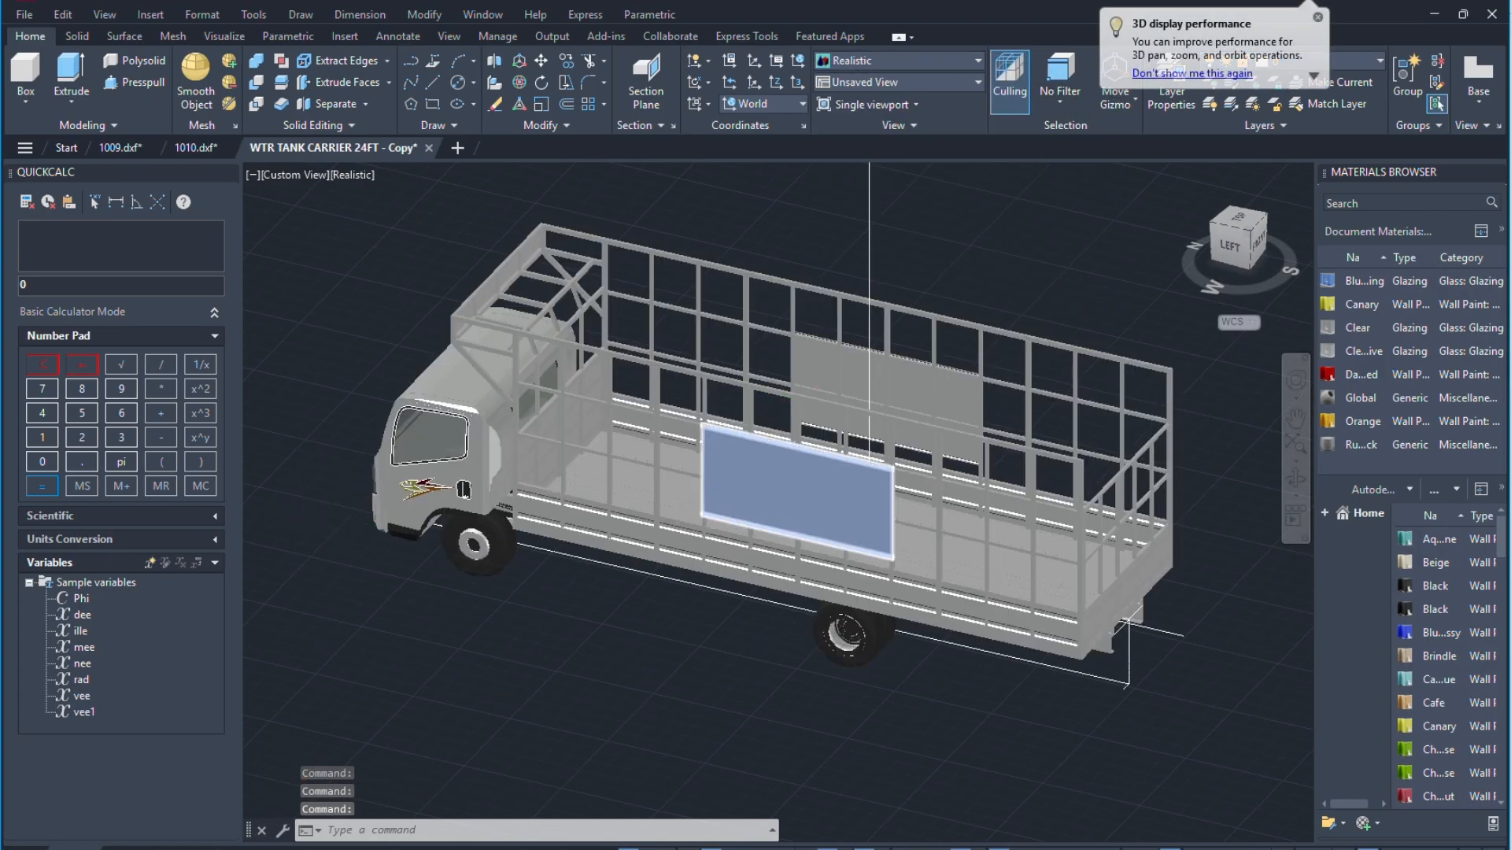
Orbit around the realistic truck model to examine its cab, body frame and side panels from the front.
{"action": "scroll", "coordinate": [747, 496], "scroll_direction": "up", "scroll_amount": 3}
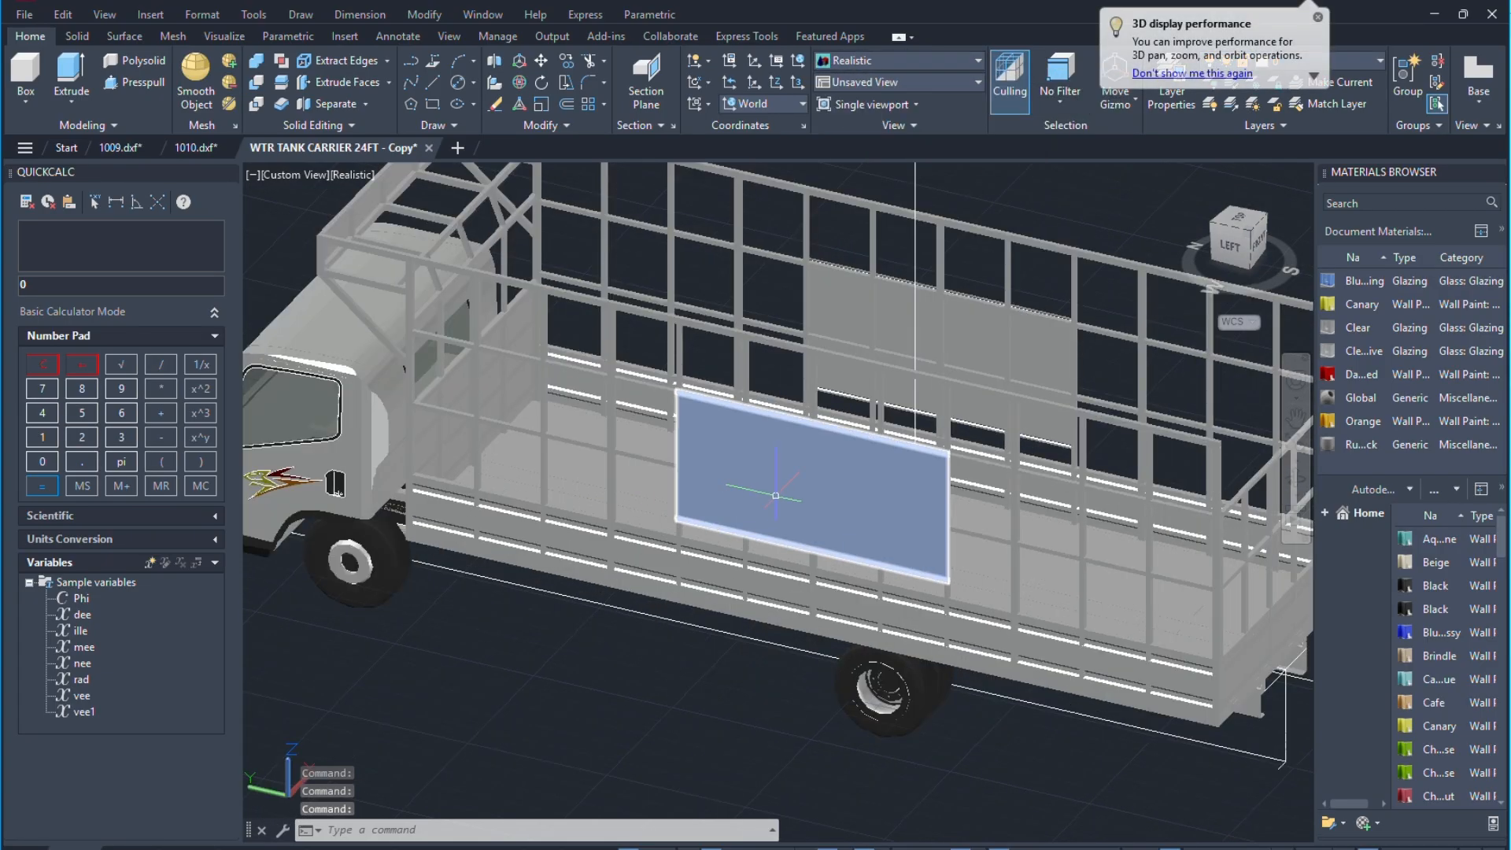
{"action": "left_click", "coordinate": [1302, 489]}
{"action": "scroll", "coordinate": [275, 536], "scroll_direction": "down", "scroll_amount": 5}
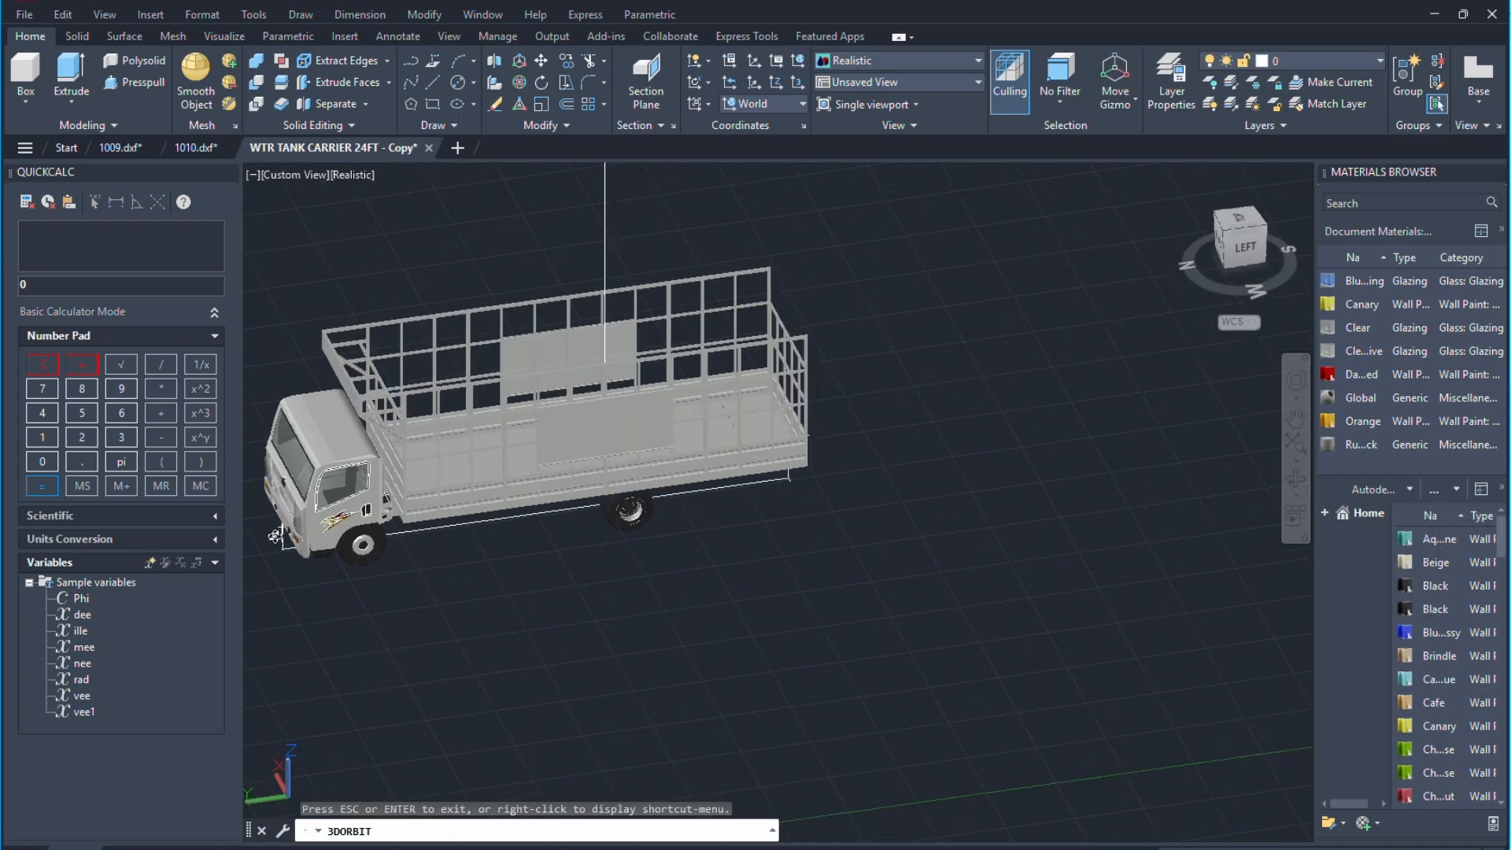
{"action": "scroll", "coordinate": [408, 351], "scroll_direction": "up", "scroll_amount": 2}
{"action": "scroll", "coordinate": [600, 441], "scroll_direction": "down", "scroll_amount": 3}
{"action": "scroll", "coordinate": [354, 465], "scroll_direction": "up", "scroll_amount": 5}
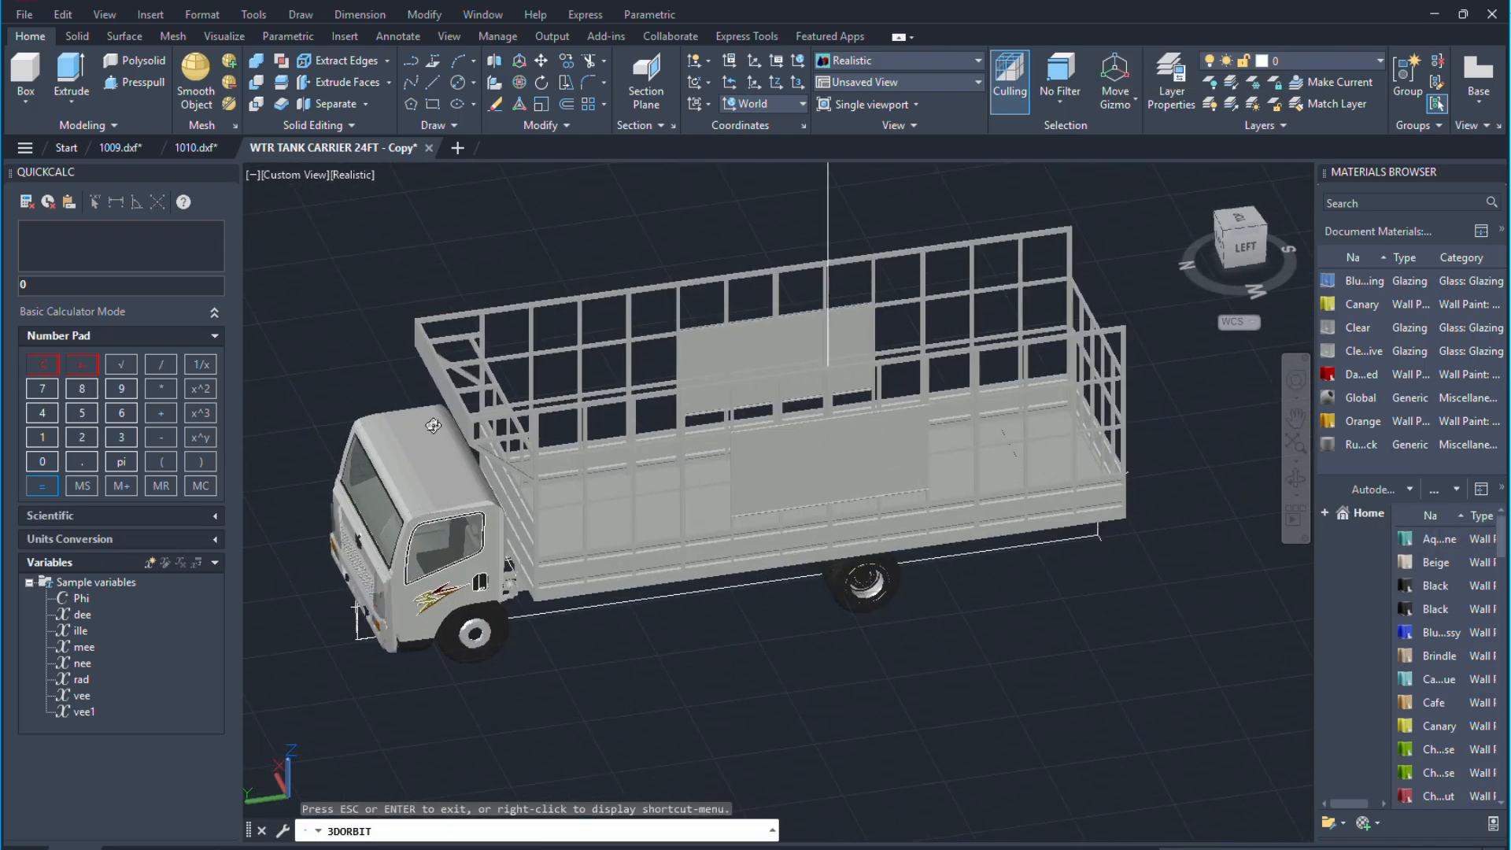
{"action": "right_click", "coordinate": [597, 277]}
{"action": "left_click", "coordinate": [638, 289]}
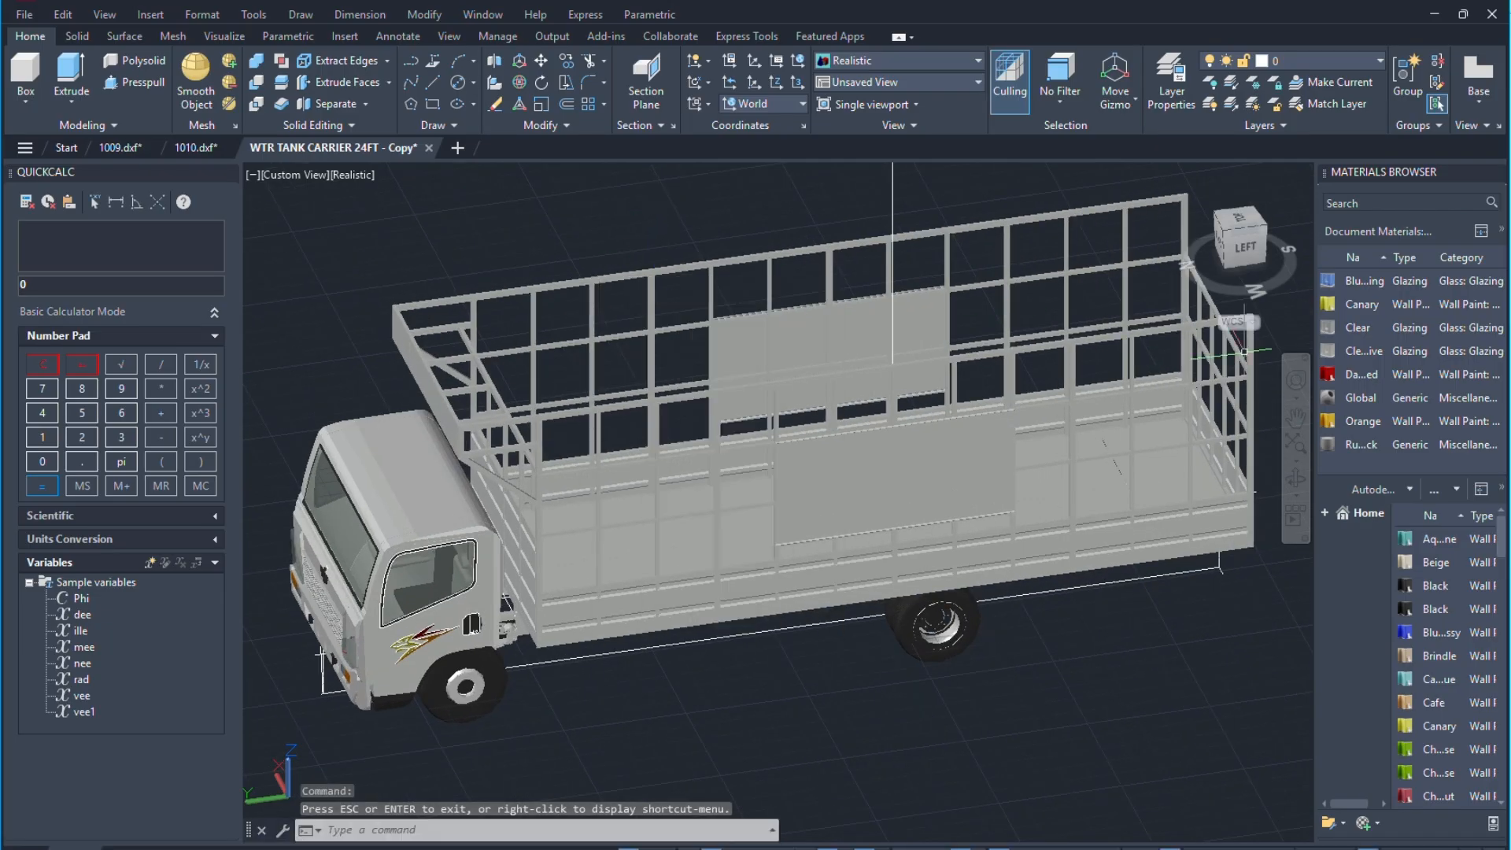
Apply the Canary wall paint material to the right side's top rail and the upper front members of the body frame.
{"action": "left_click", "coordinate": [758, 261]}
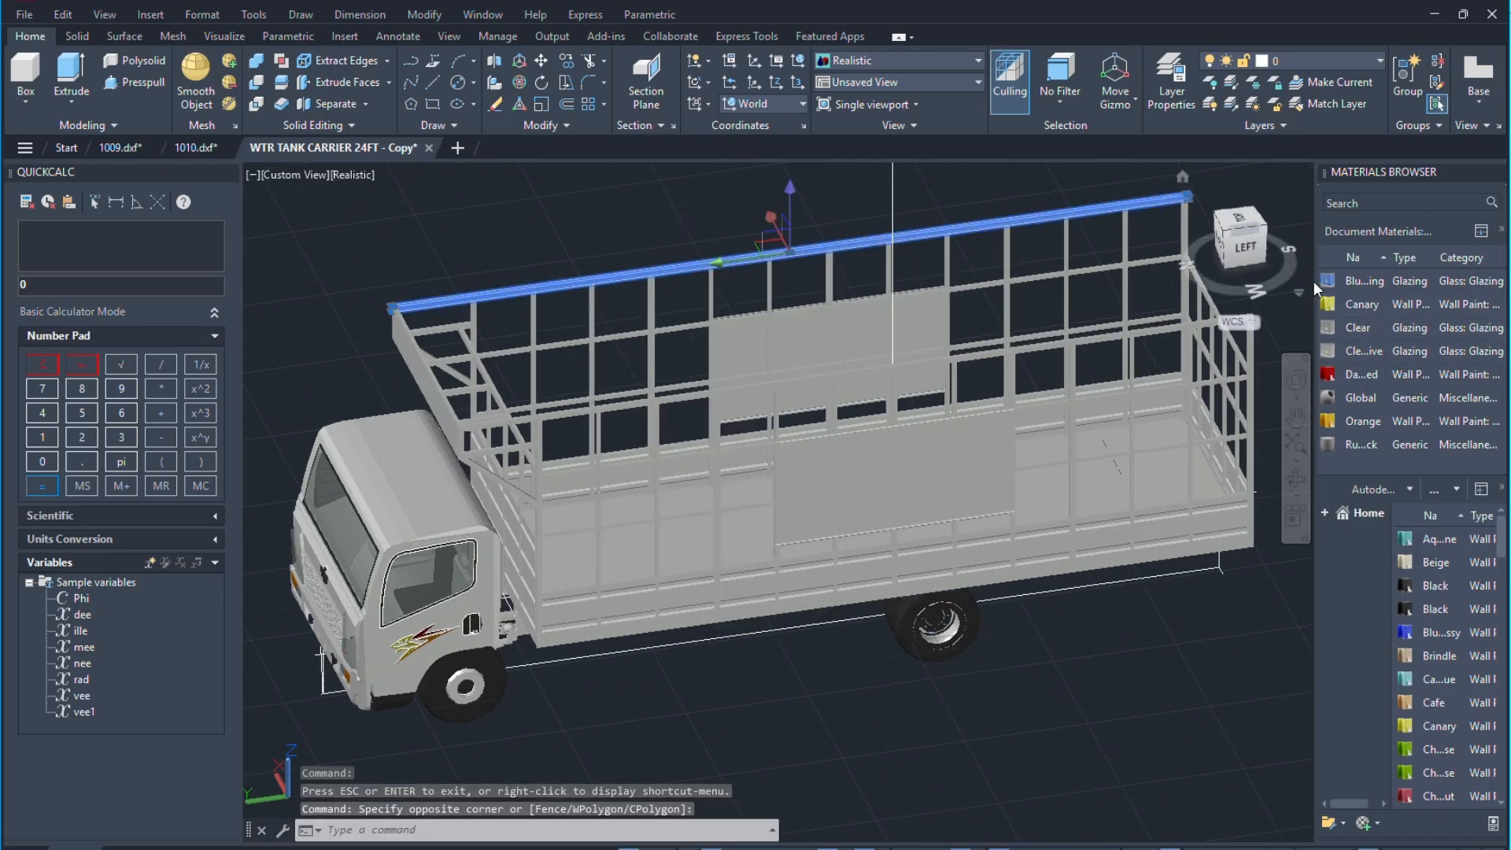
{"action": "left_click", "coordinate": [1357, 307]}
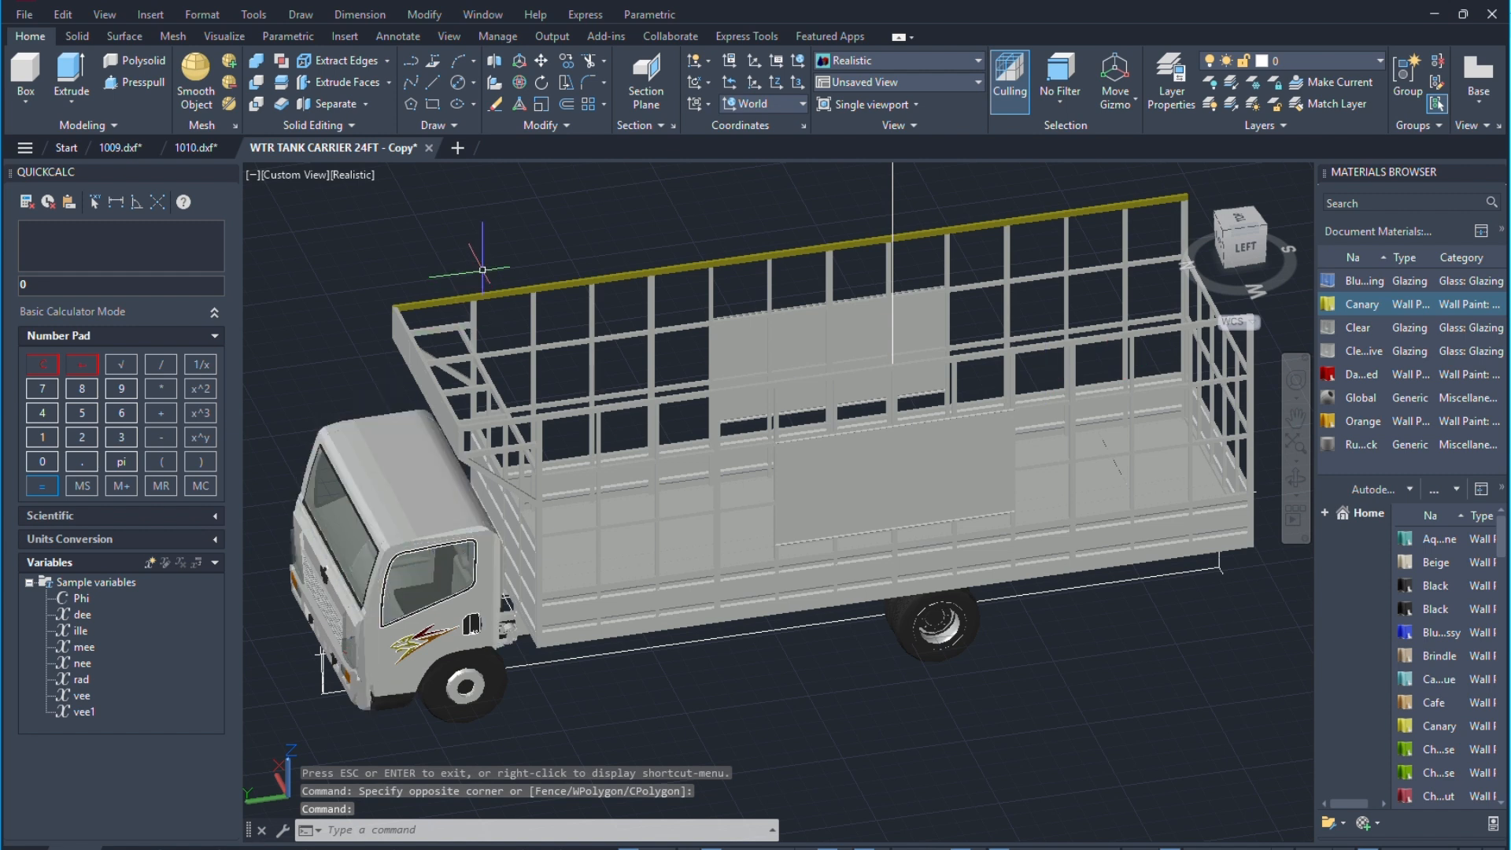
{"action": "left_click", "coordinate": [462, 236]}
{"action": "left_click", "coordinate": [376, 346]}
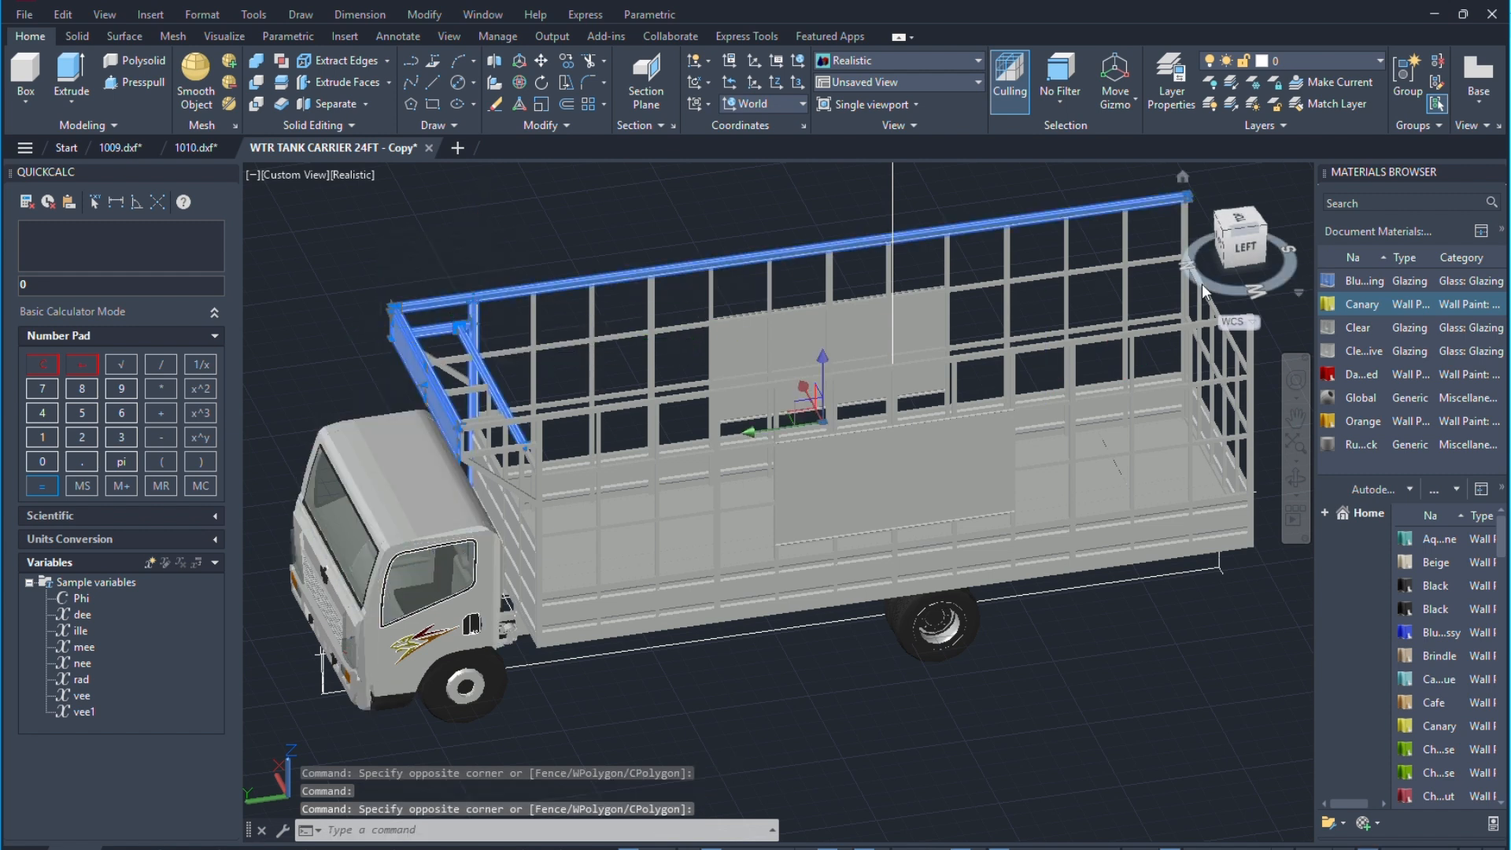
{"action": "left_click", "coordinate": [1360, 313]}
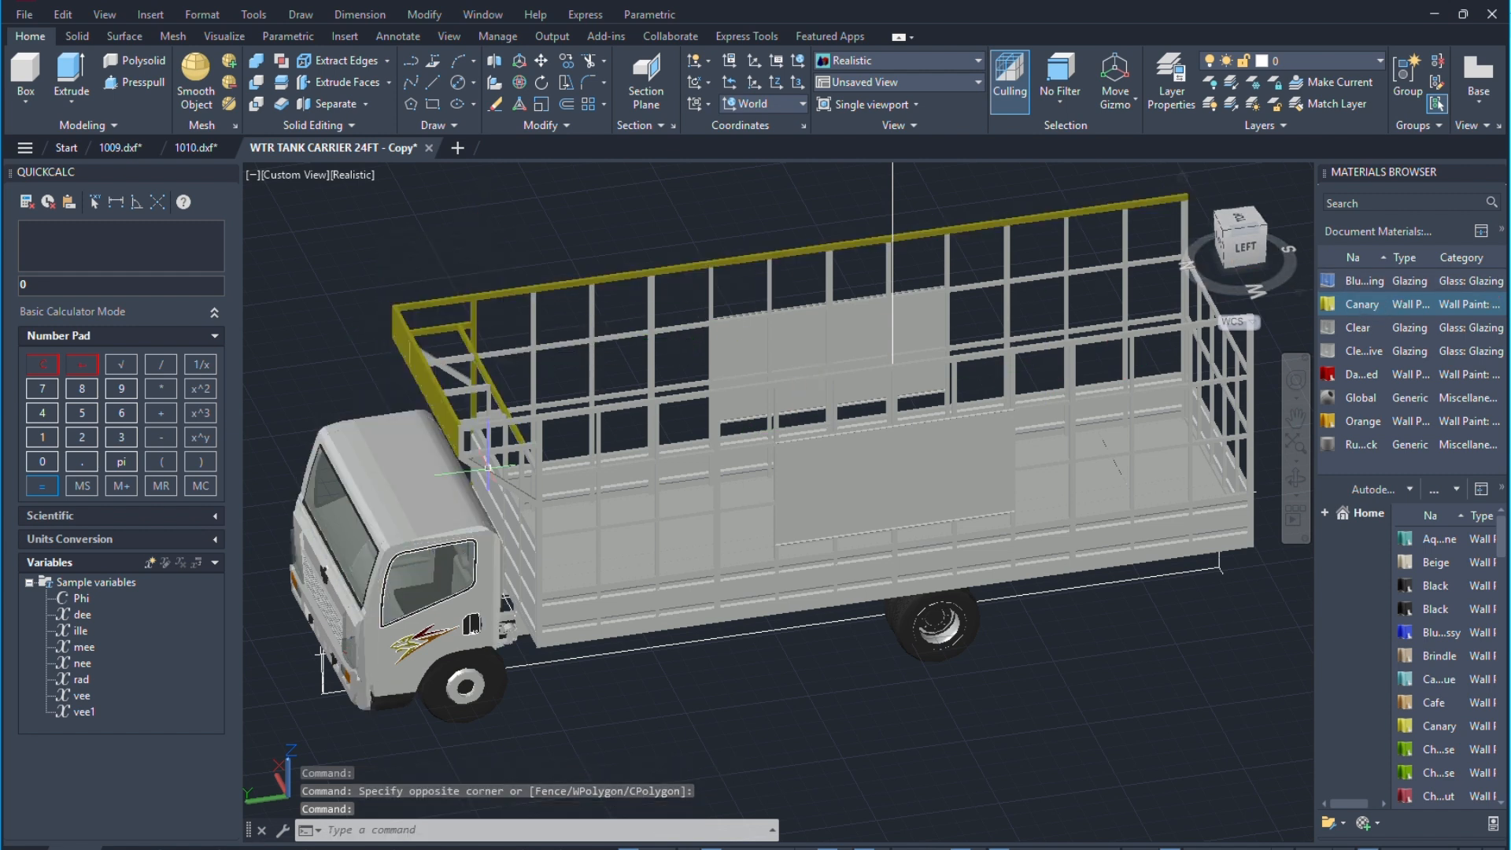
Apply Canary to the front posts and braces of the right side frame and to the left side's top rail.
{"action": "left_click", "coordinate": [581, 242]}
{"action": "left_click", "coordinate": [389, 377]}
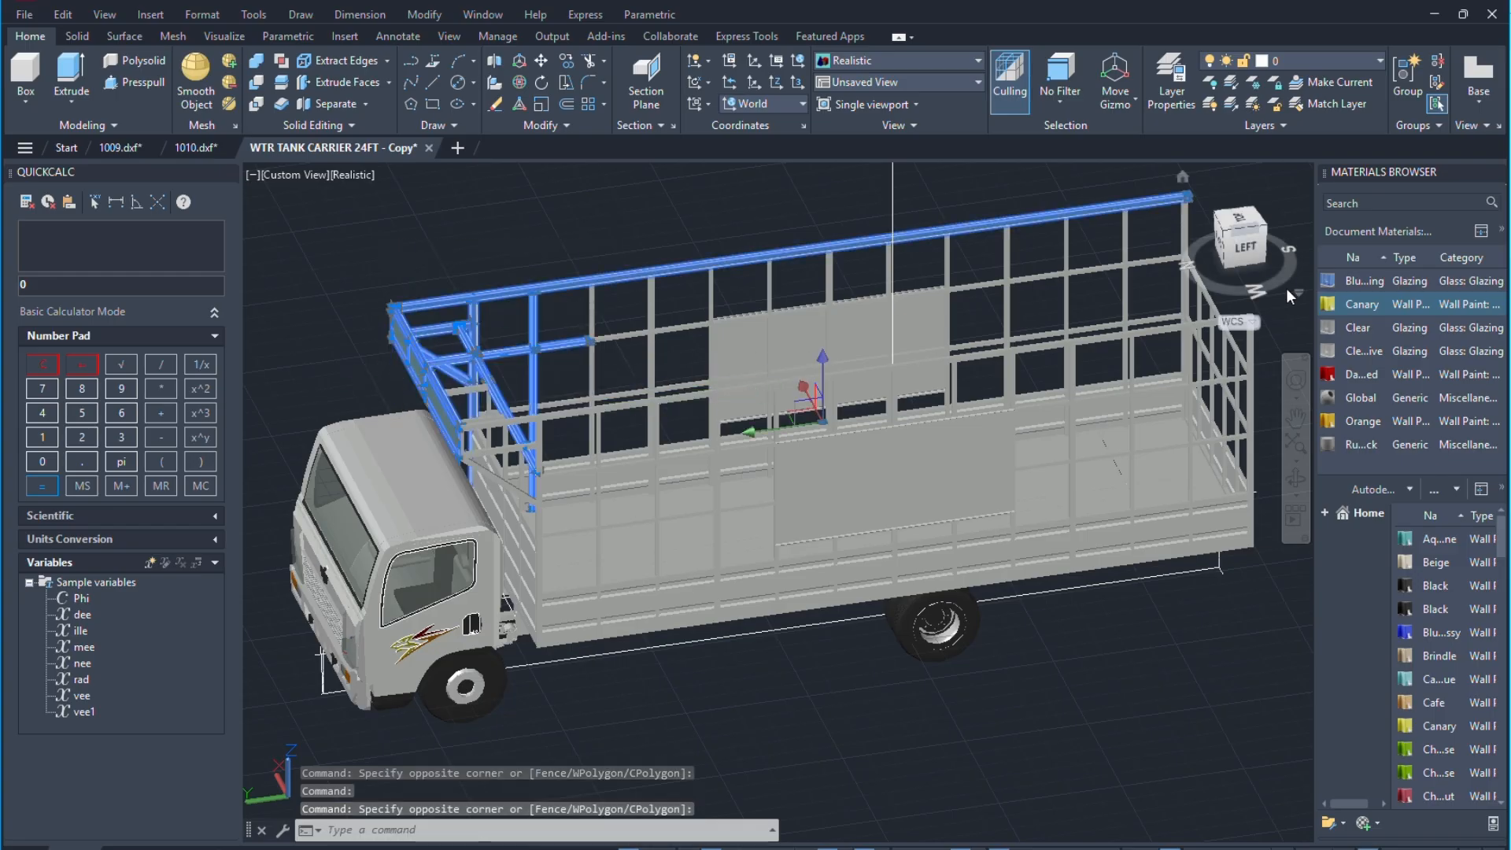
{"action": "left_click", "coordinate": [1366, 304]}
{"action": "left_click", "coordinate": [621, 255]}
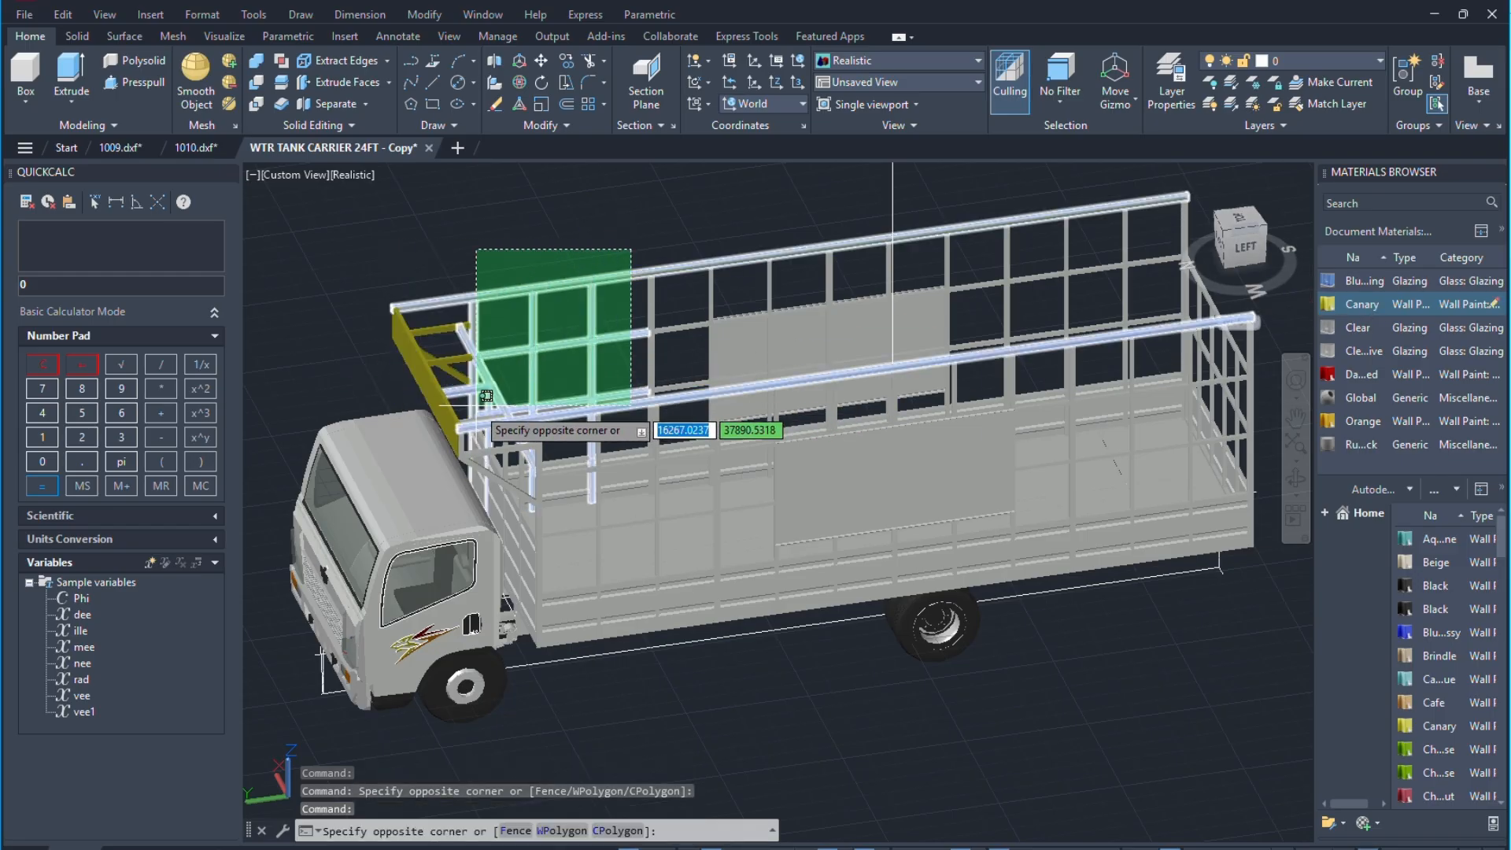
{"action": "left_click", "coordinate": [472, 421]}
{"action": "left_click", "coordinate": [1358, 303]}
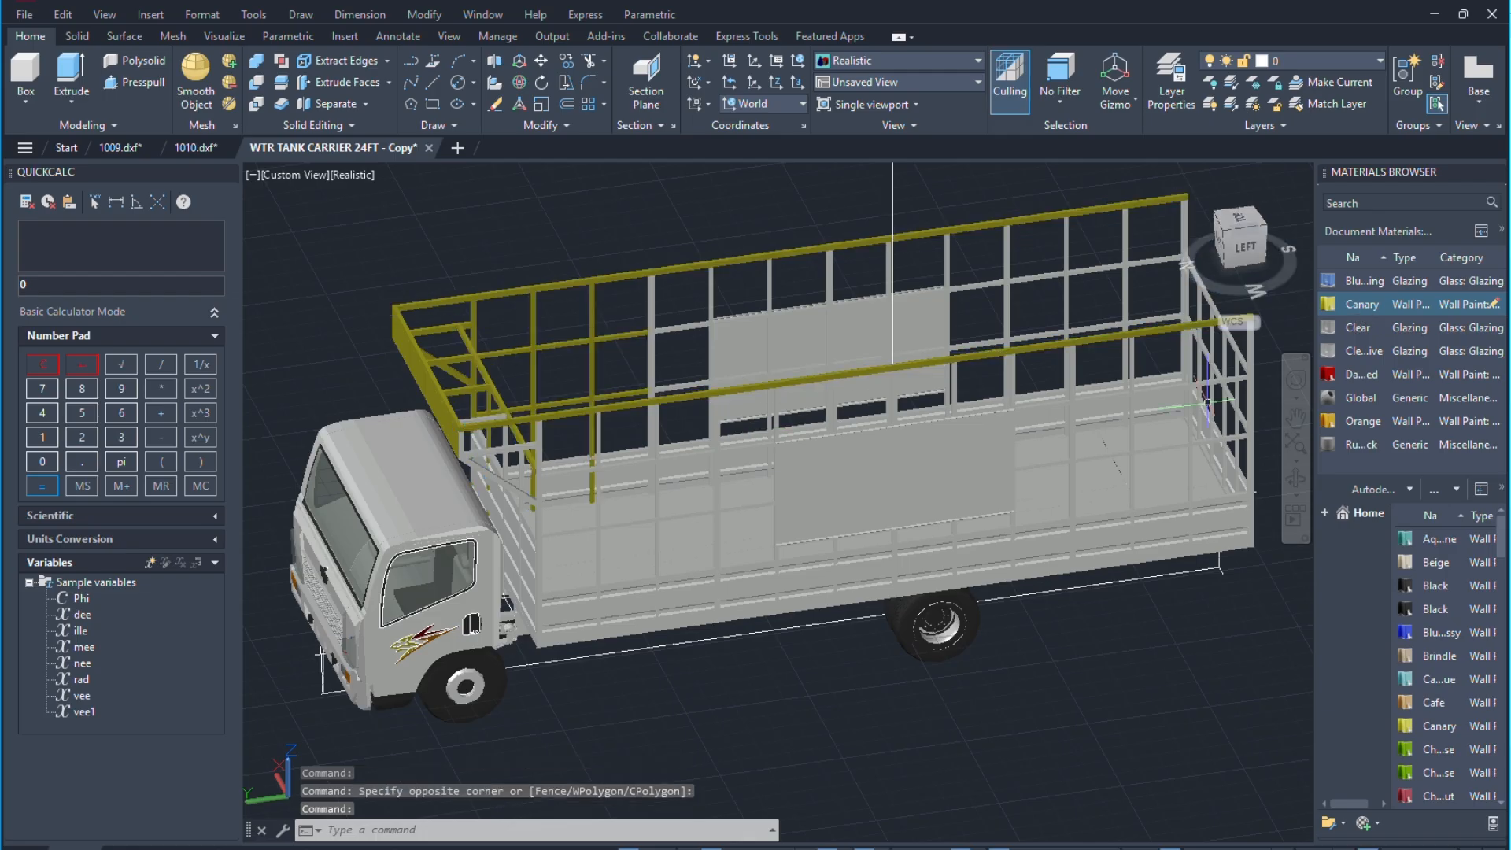
Apply Canary to the six middle posts of the right side frame.
{"action": "left_click", "coordinate": [818, 206]}
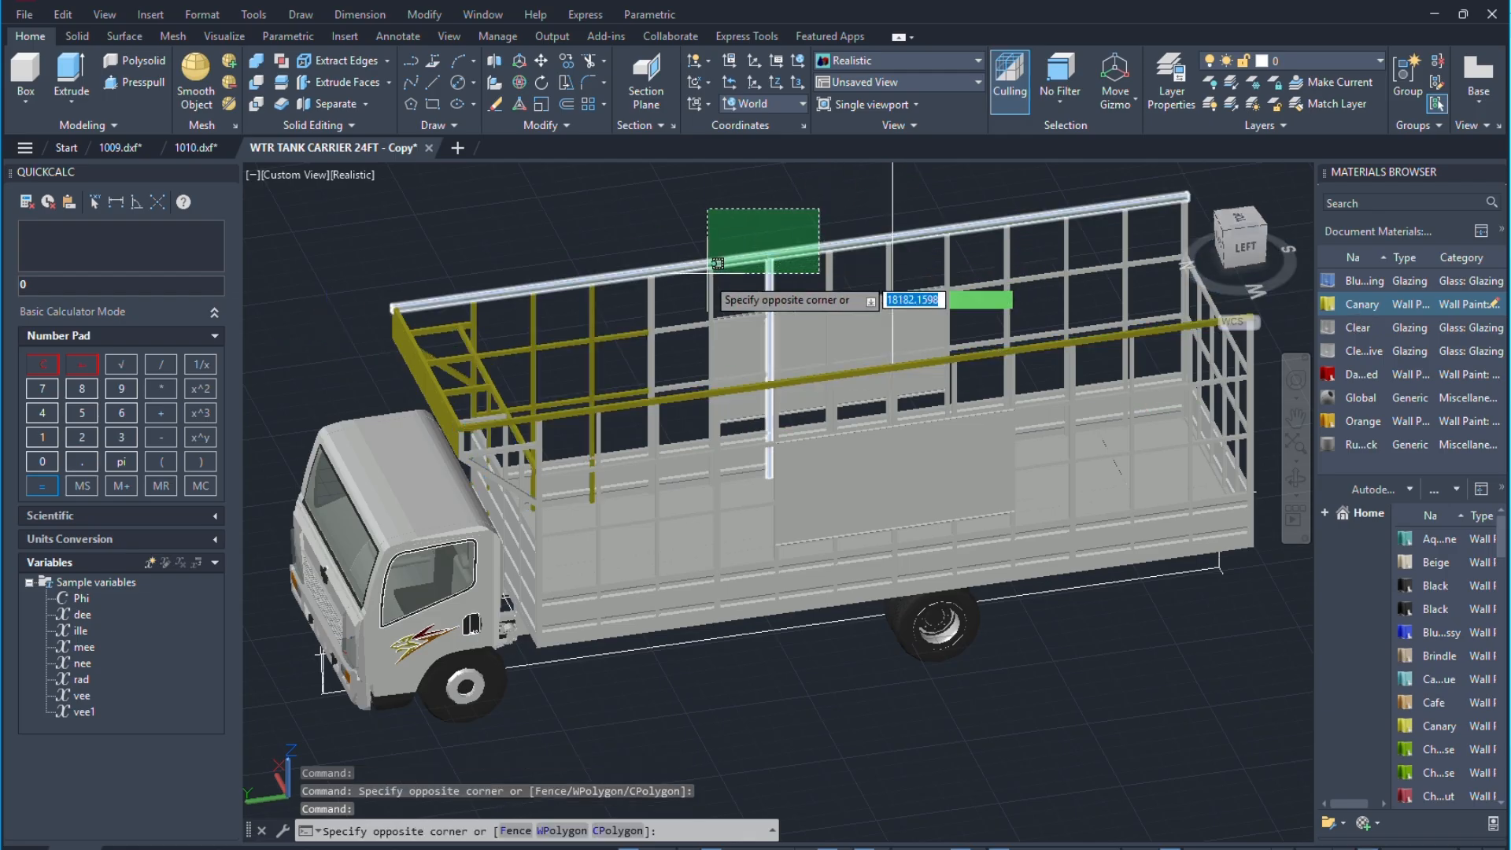
{"action": "left_click", "coordinate": [681, 290]}
{"action": "left_click", "coordinate": [1367, 307]}
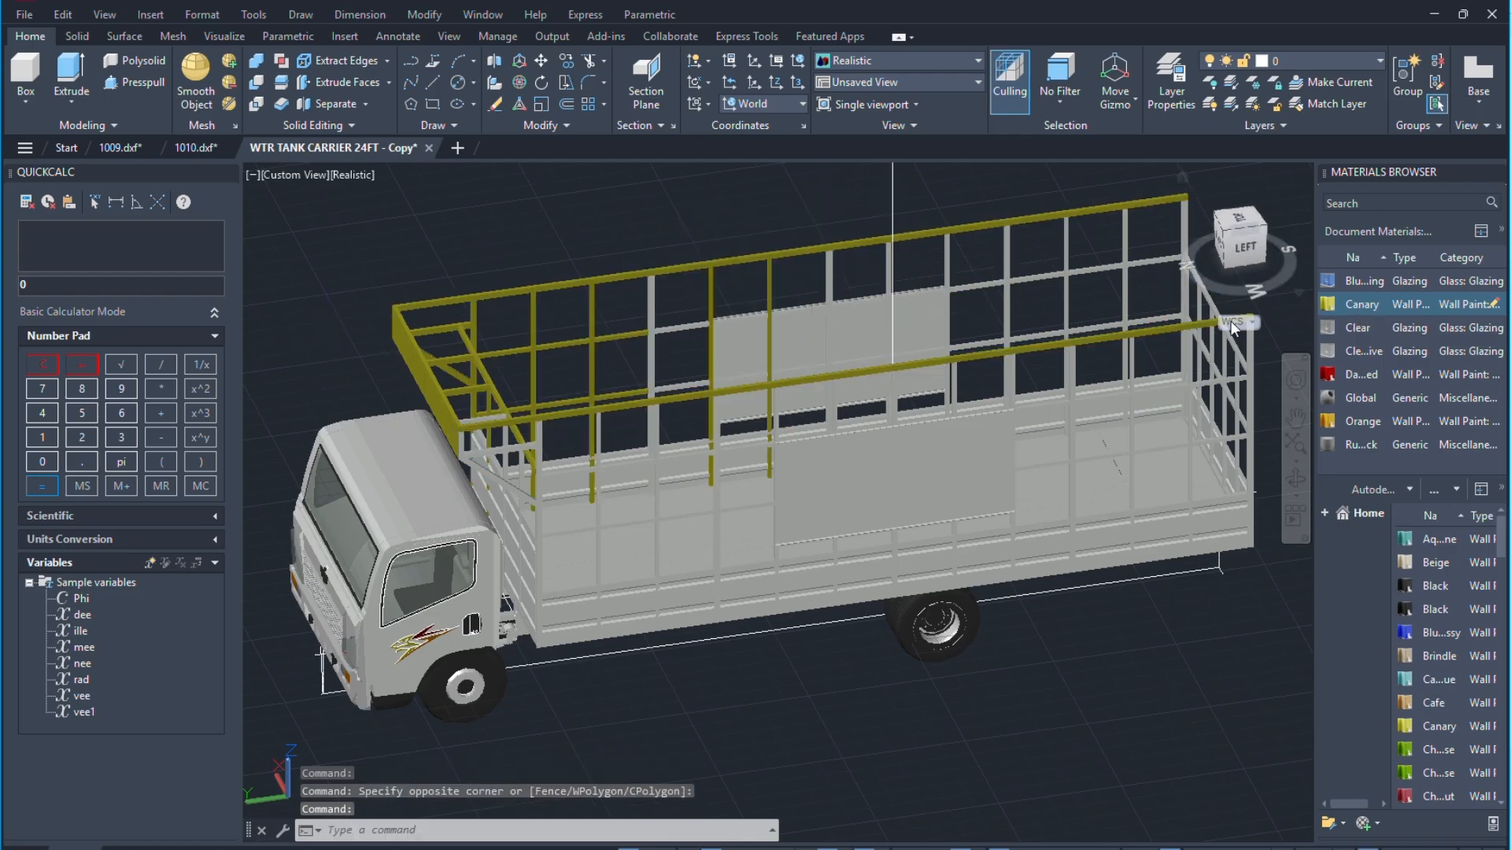
{"action": "left_click", "coordinate": [730, 217]}
{"action": "left_click", "coordinate": [628, 273]}
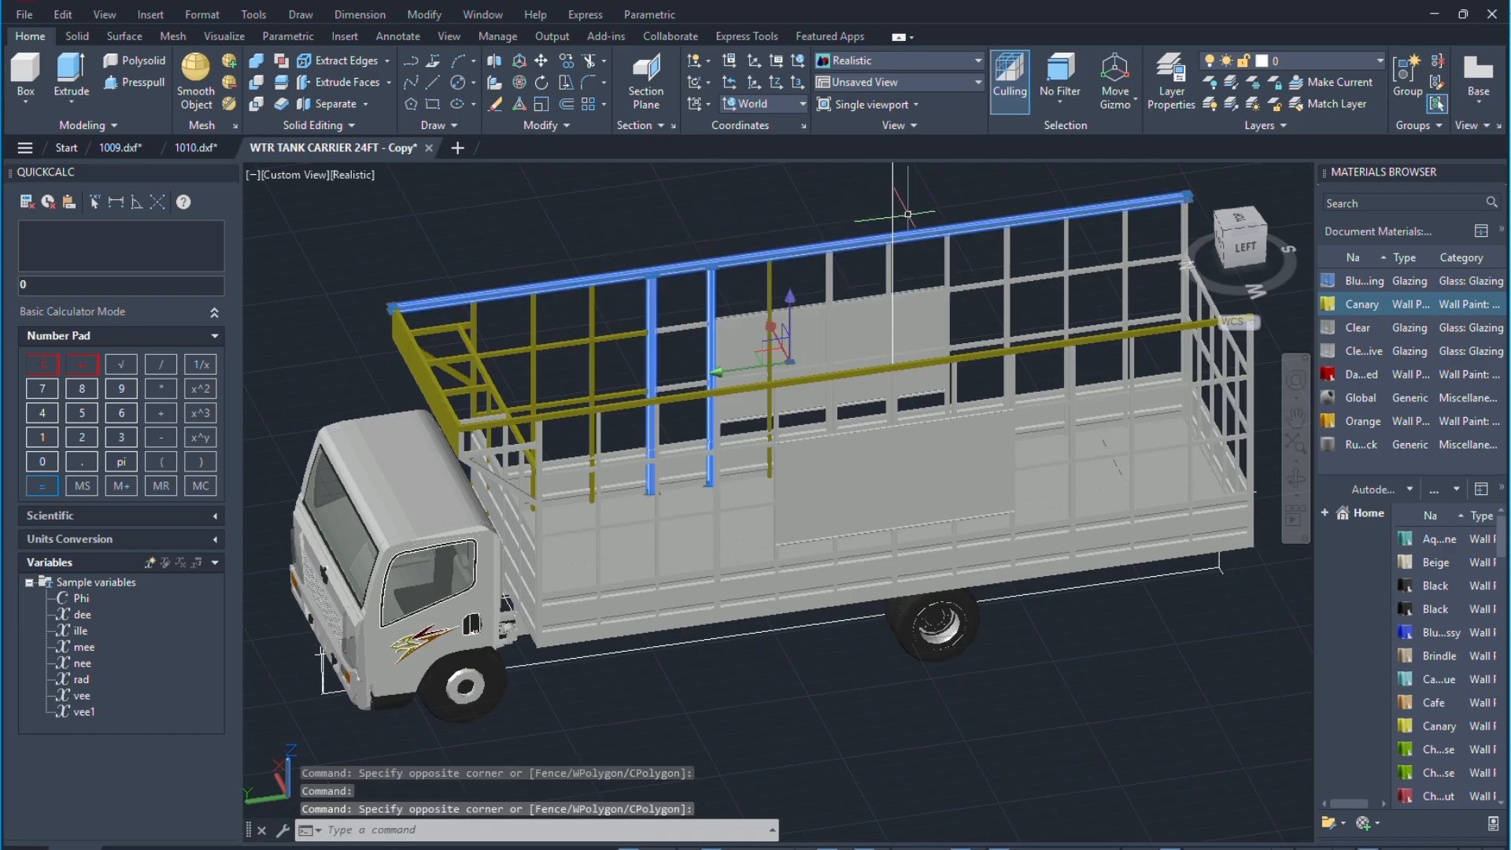
{"action": "left_click", "coordinate": [958, 212]}
{"action": "left_click", "coordinate": [793, 299]}
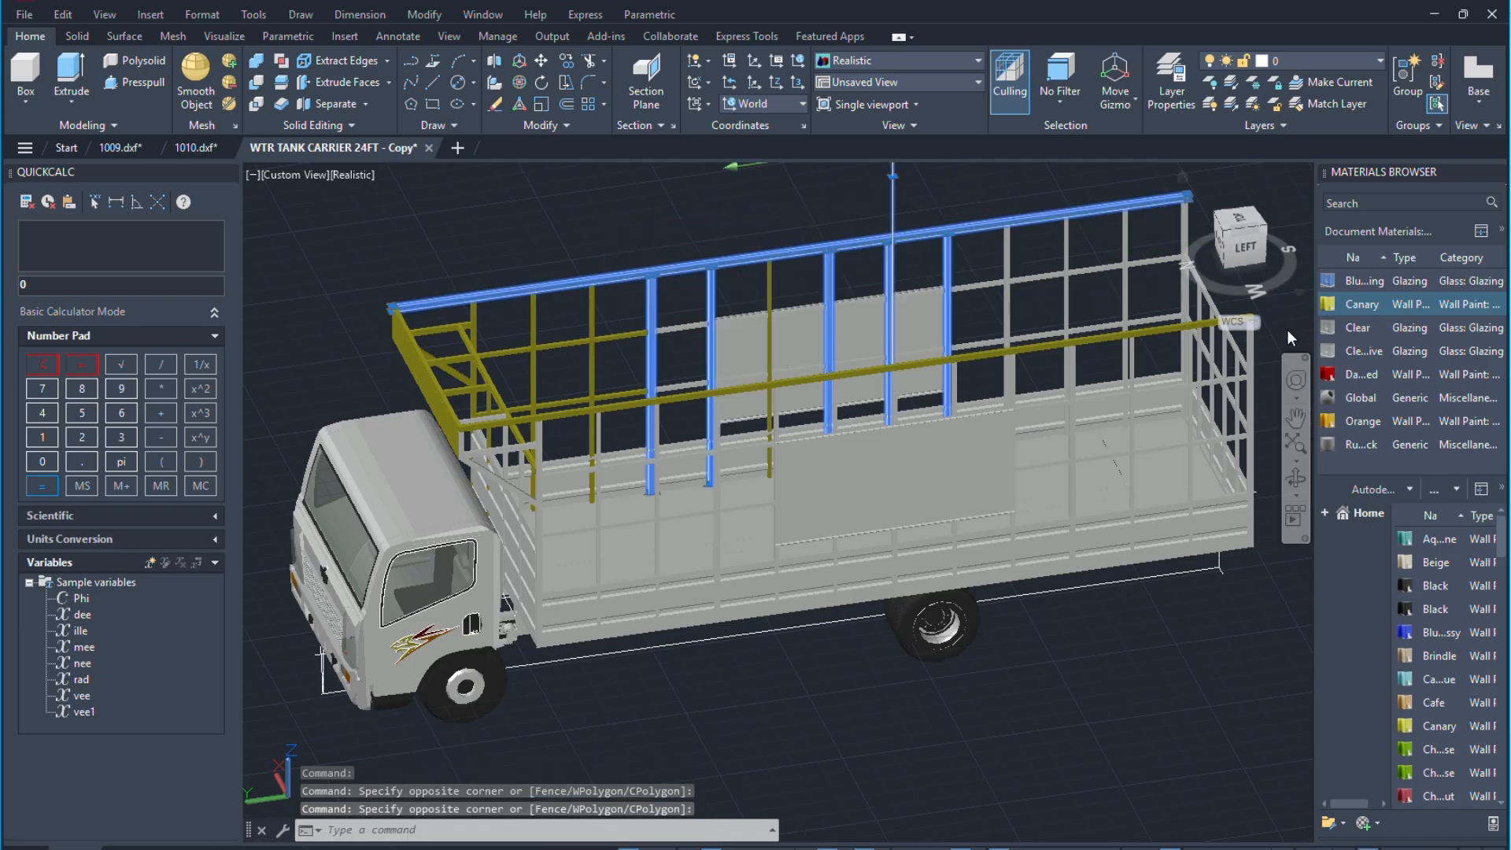
{"action": "left_click", "coordinate": [1360, 307]}
Apply Canary to the rear posts of the right side frame and the upper crossbar at the rear.
{"action": "scroll", "coordinate": [854, 322], "scroll_direction": "down", "scroll_amount": 2}
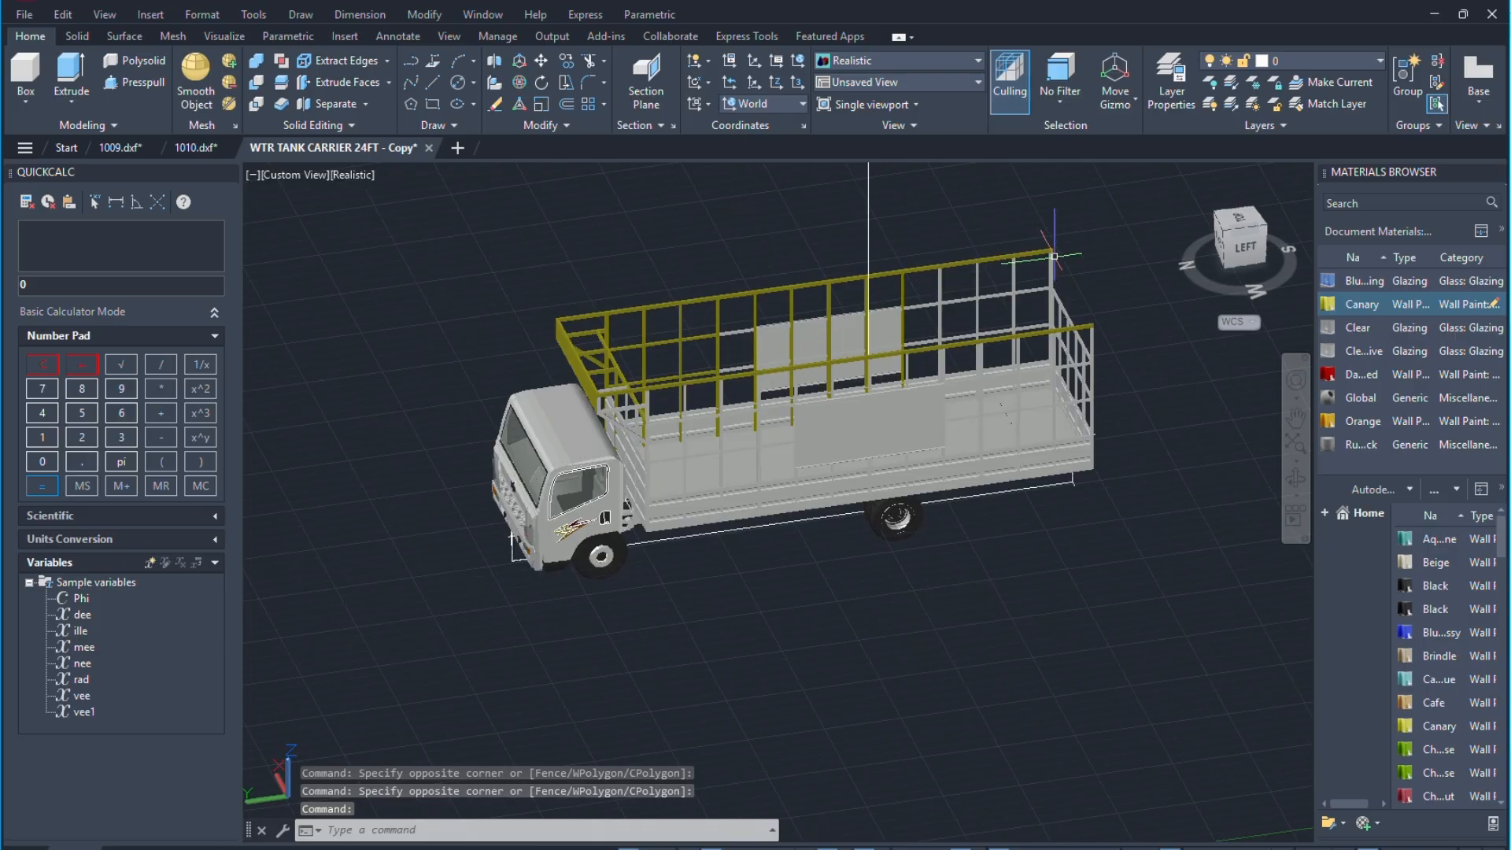
{"action": "scroll", "coordinate": [1053, 255], "scroll_direction": "up", "scroll_amount": 3}
{"action": "left_click", "coordinate": [1076, 216]}
{"action": "left_click", "coordinate": [790, 333]}
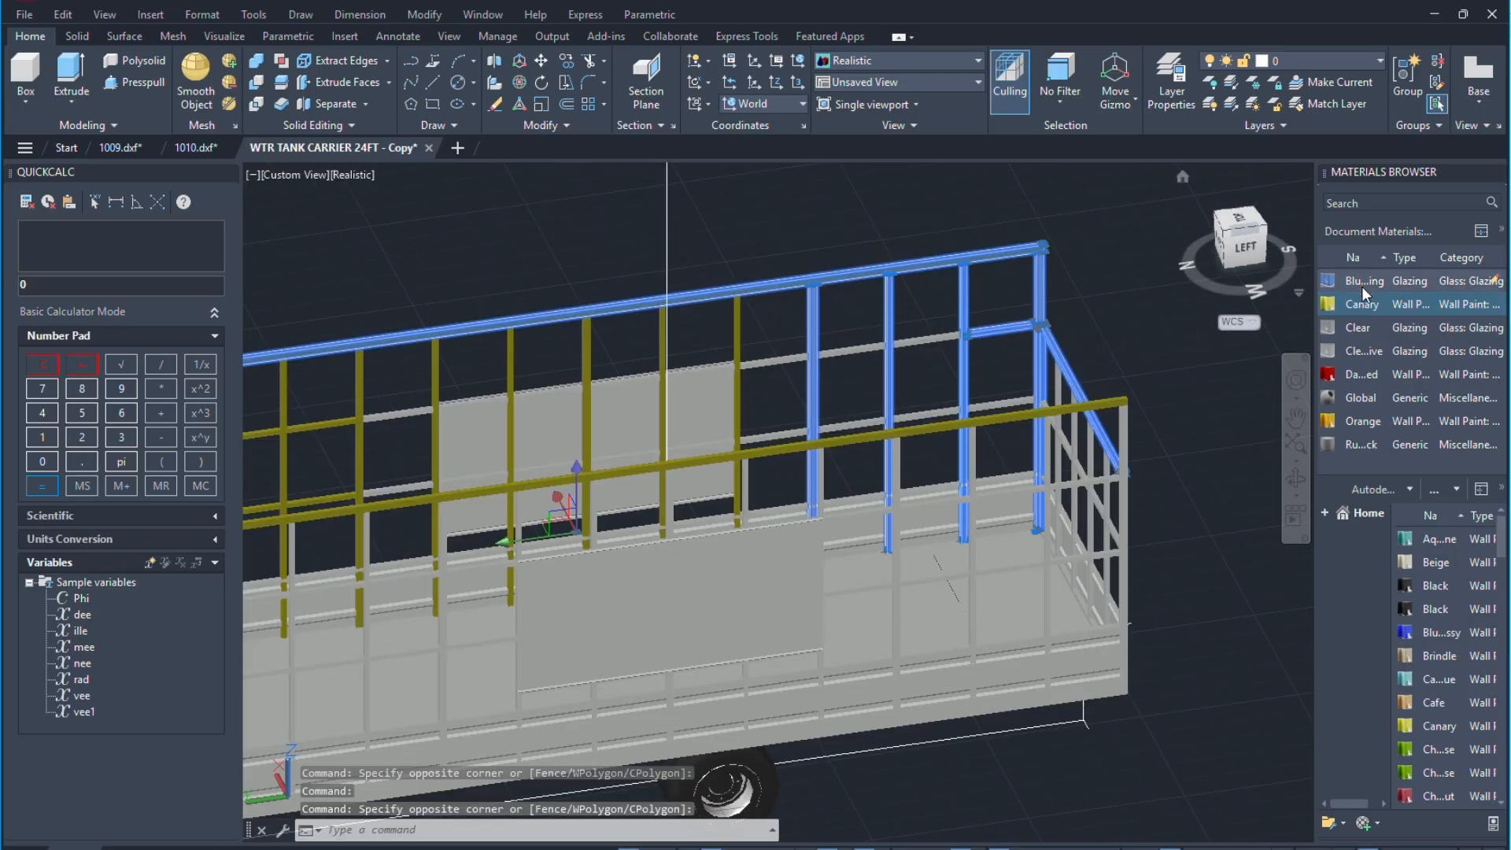
{"action": "left_click", "coordinate": [1333, 307]}
Apply Canary to the right side's rear horizontal rails and the three posts near the rear of the left side.
{"action": "left_click", "coordinate": [993, 311]}
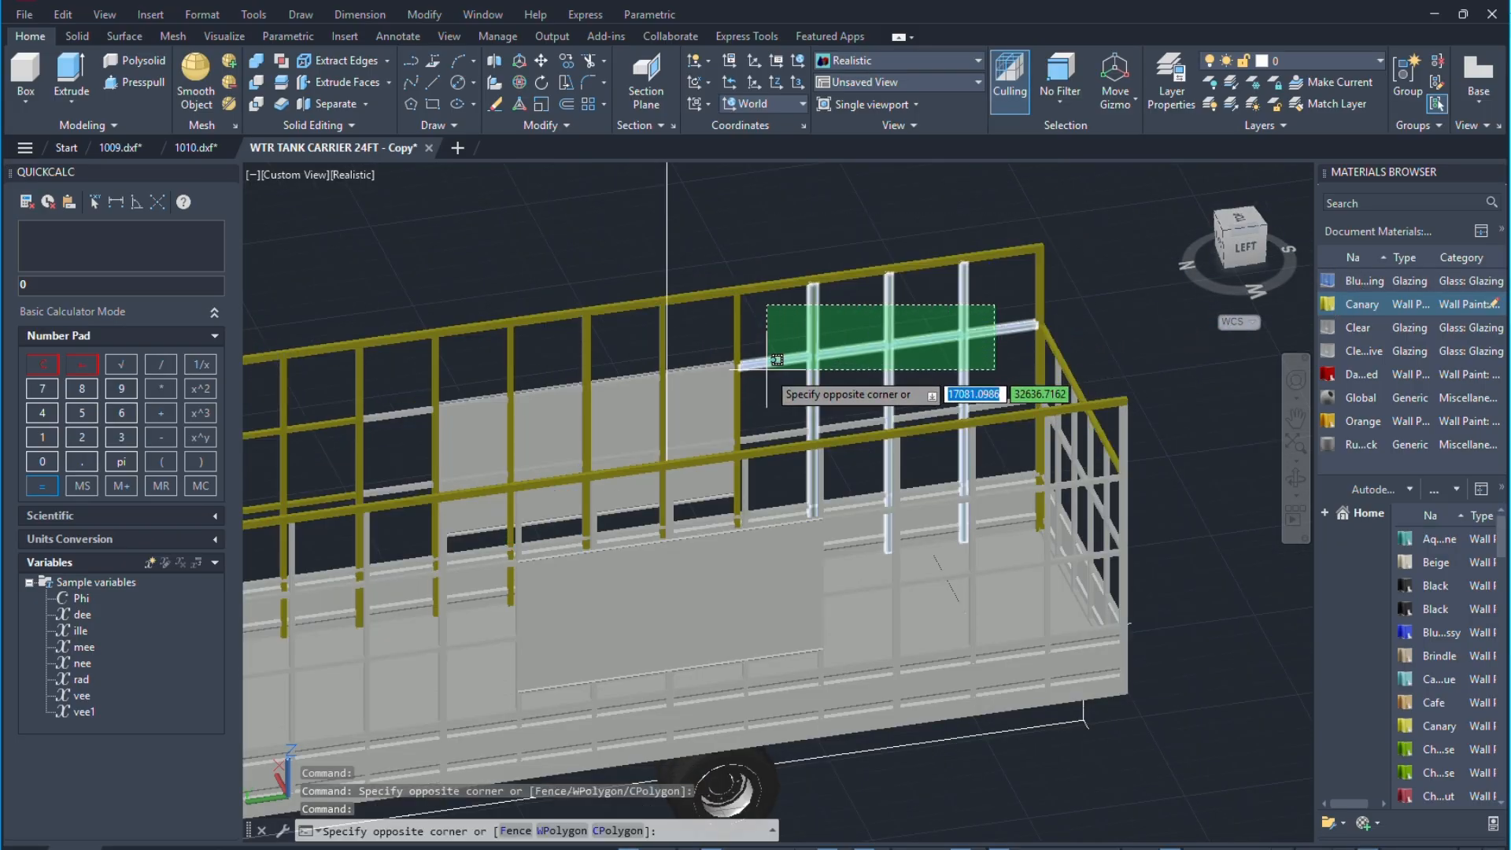
{"action": "left_click", "coordinate": [752, 385]}
{"action": "left_click", "coordinate": [993, 380]}
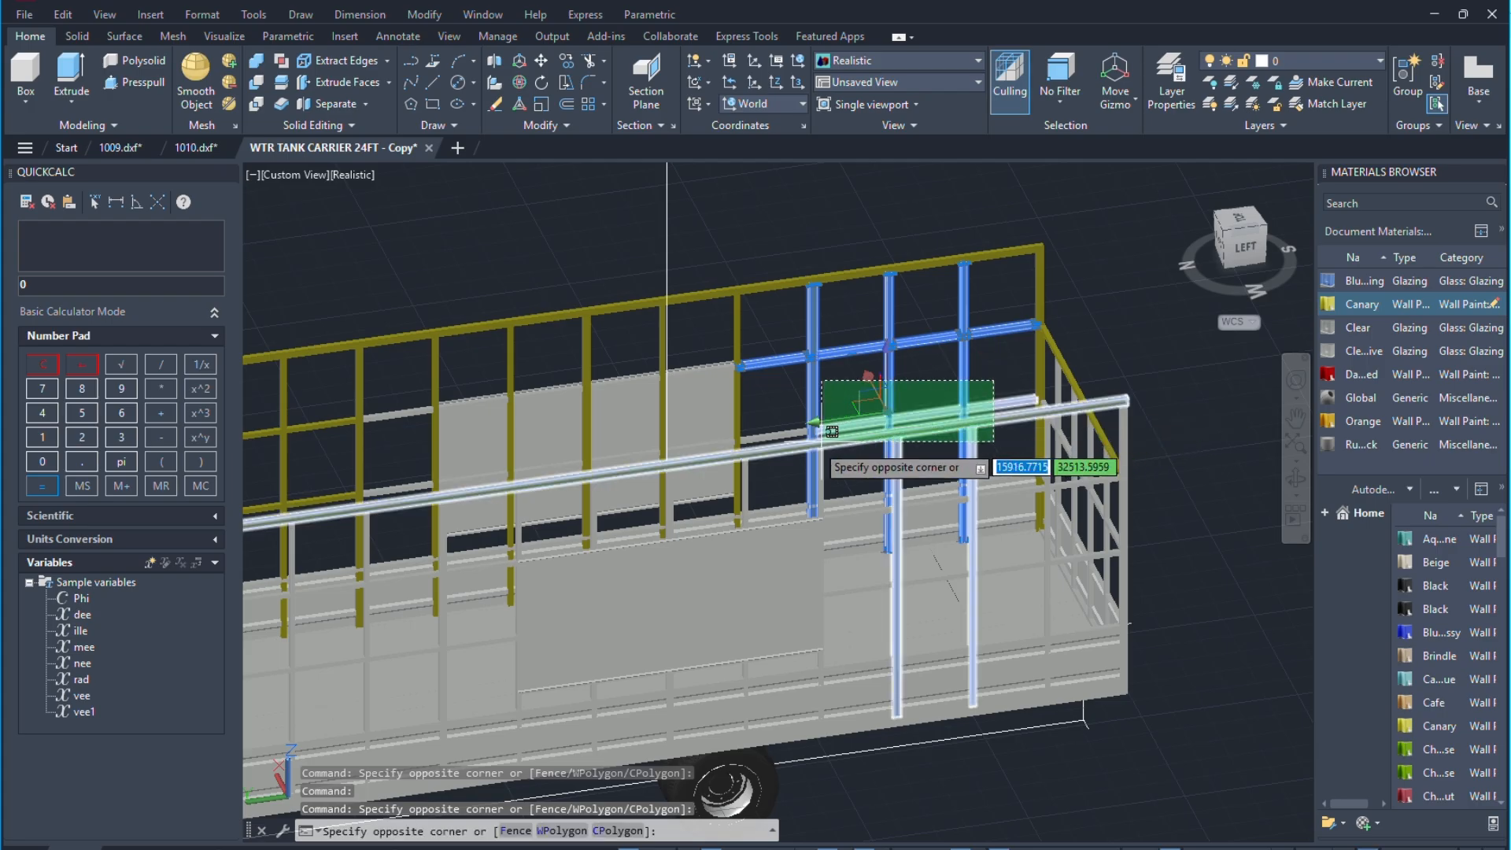
{"action": "left_click", "coordinate": [708, 452]}
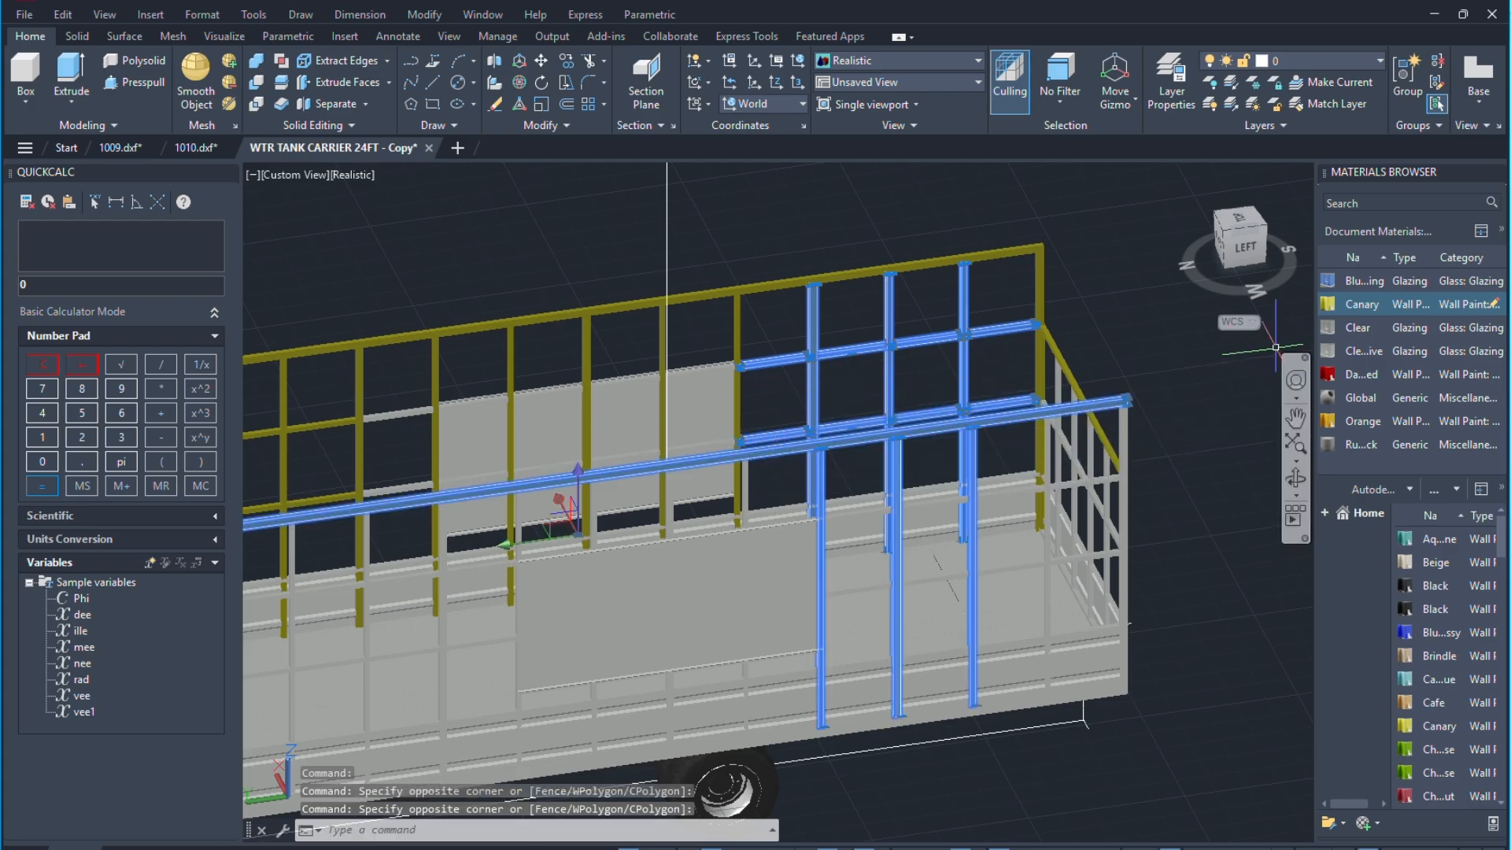
{"action": "left_click", "coordinate": [1348, 306]}
{"action": "scroll", "coordinate": [978, 327], "scroll_direction": "down", "scroll_amount": 4}
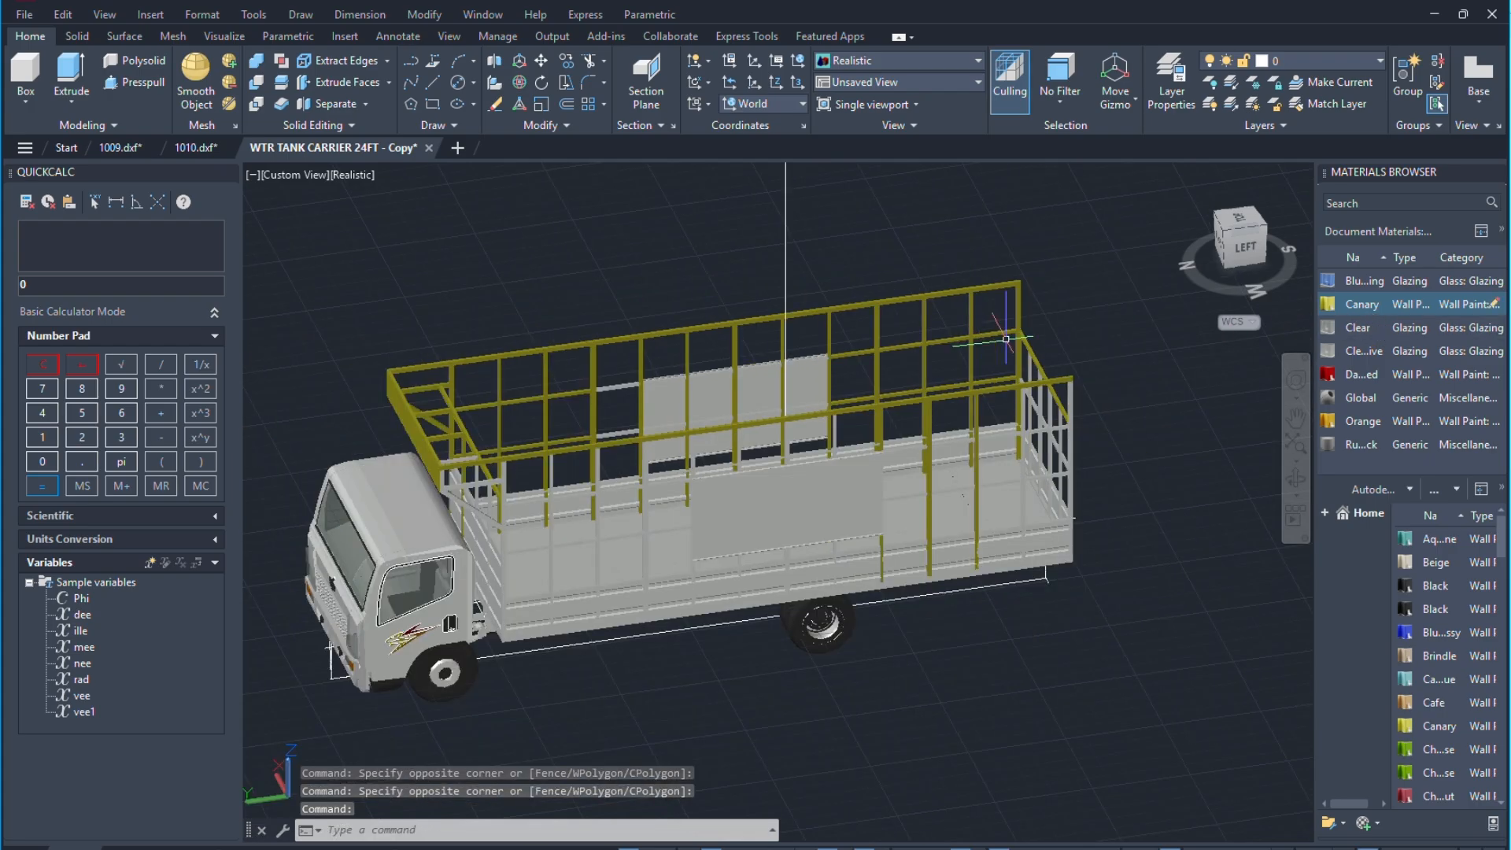
Apply Canary to the tailgate panel and the lower side panels on the truck's right side.
{"action": "left_click", "coordinate": [1295, 478]}
{"action": "left_click_drag", "start_coordinate": [1141, 480], "coordinate": [1030, 318]}
{"action": "scroll", "coordinate": [1031, 318], "scroll_direction": "down", "scroll_amount": 2}
{"action": "scroll", "coordinate": [782, 551], "scroll_direction": "up", "scroll_amount": 3}
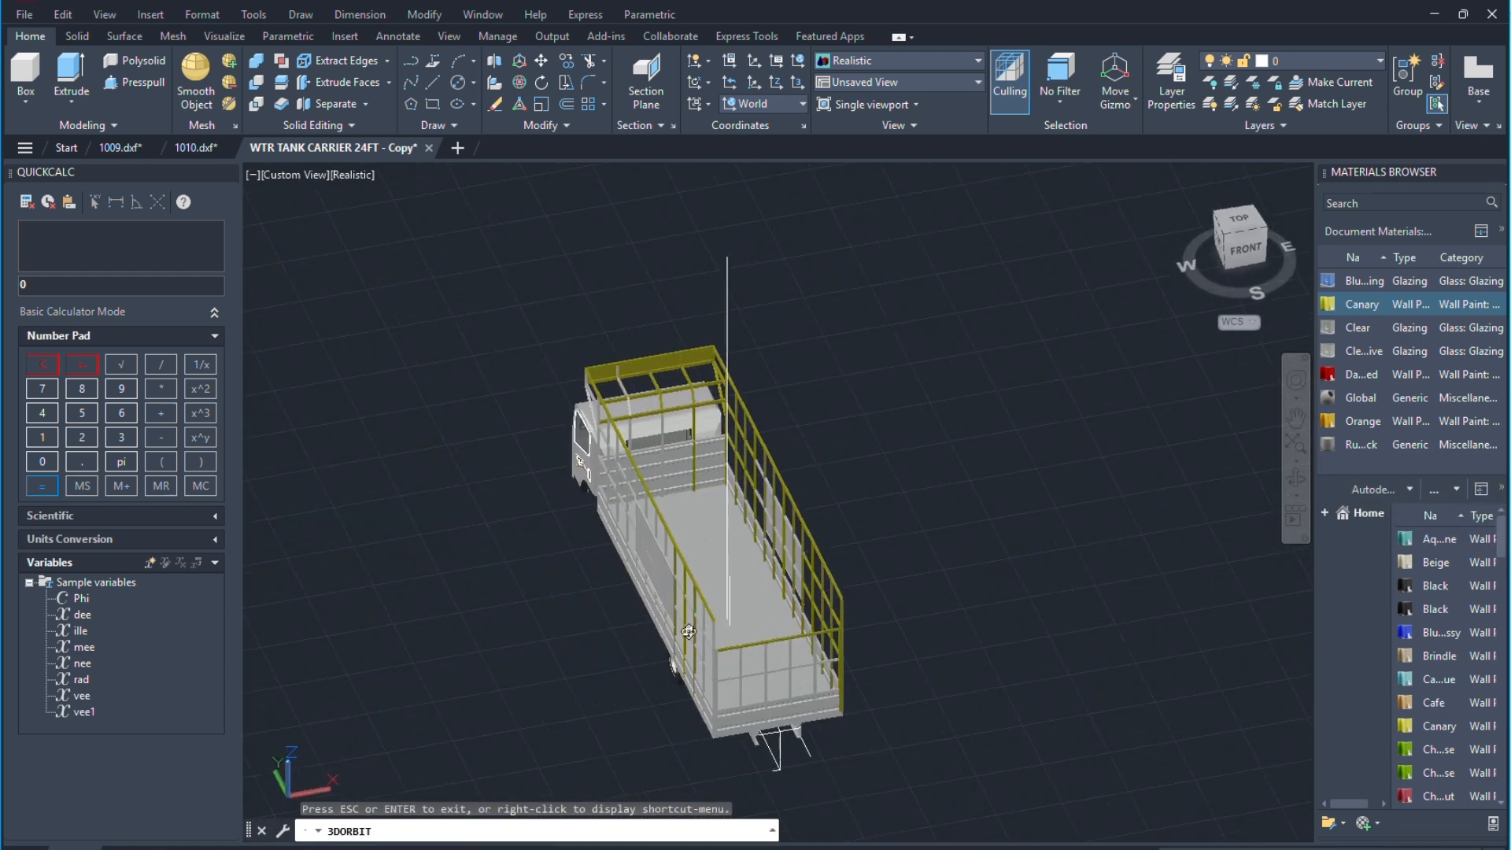
{"action": "left_click_drag", "start_coordinate": [782, 594], "coordinate": [607, 550]}
{"action": "scroll", "coordinate": [1032, 397], "scroll_direction": "down", "scroll_amount": 2}
{"action": "scroll", "coordinate": [1033, 397], "scroll_direction": "down", "scroll_amount": 1}
{"action": "scroll", "coordinate": [596, 476], "scroll_direction": "up", "scroll_amount": 5}
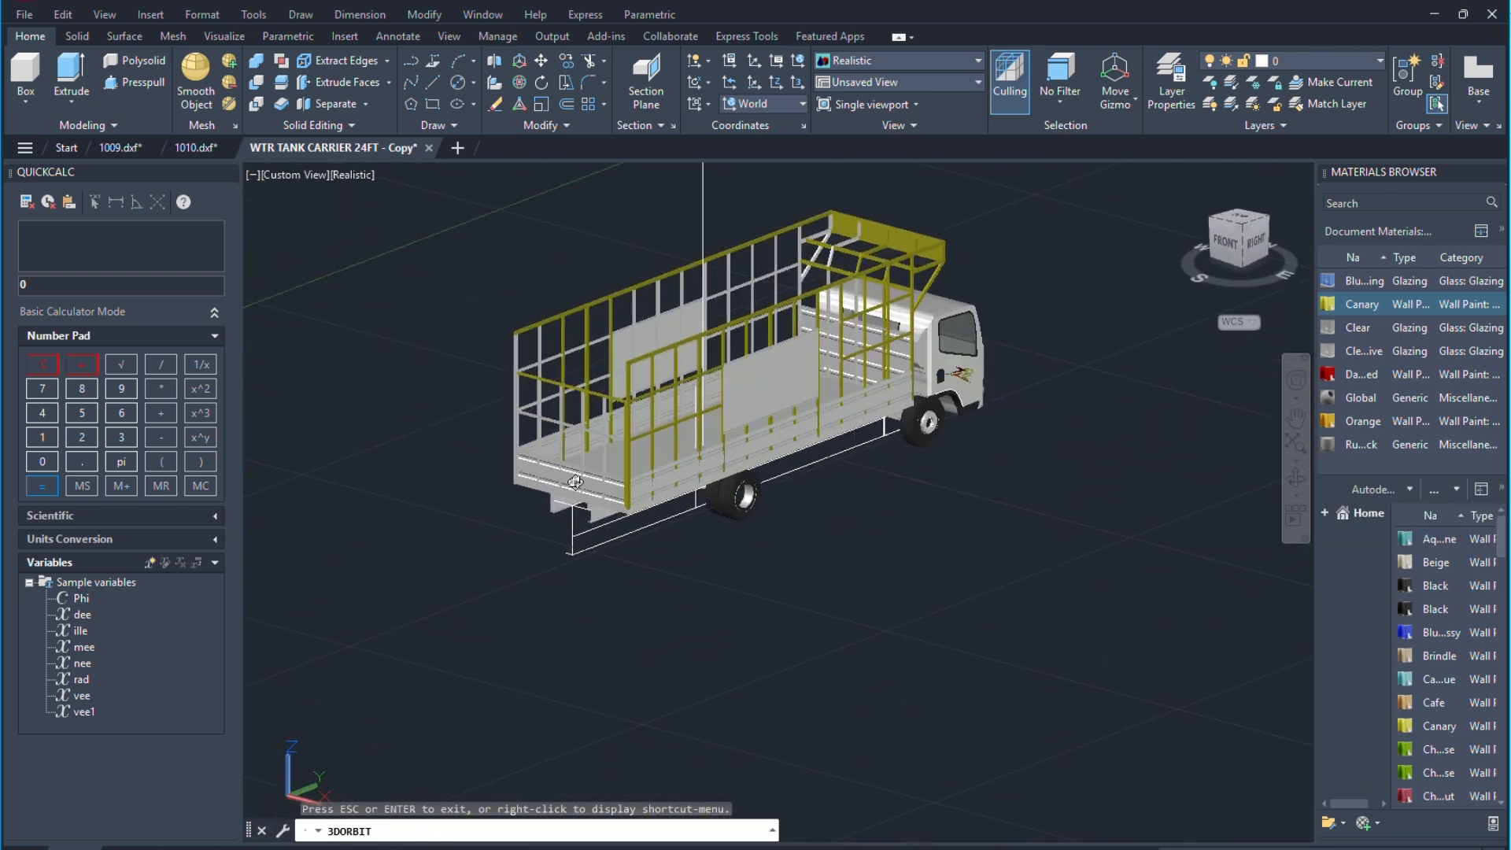
{"action": "key", "text": "Escape"}
{"action": "left_click", "coordinate": [590, 480]}
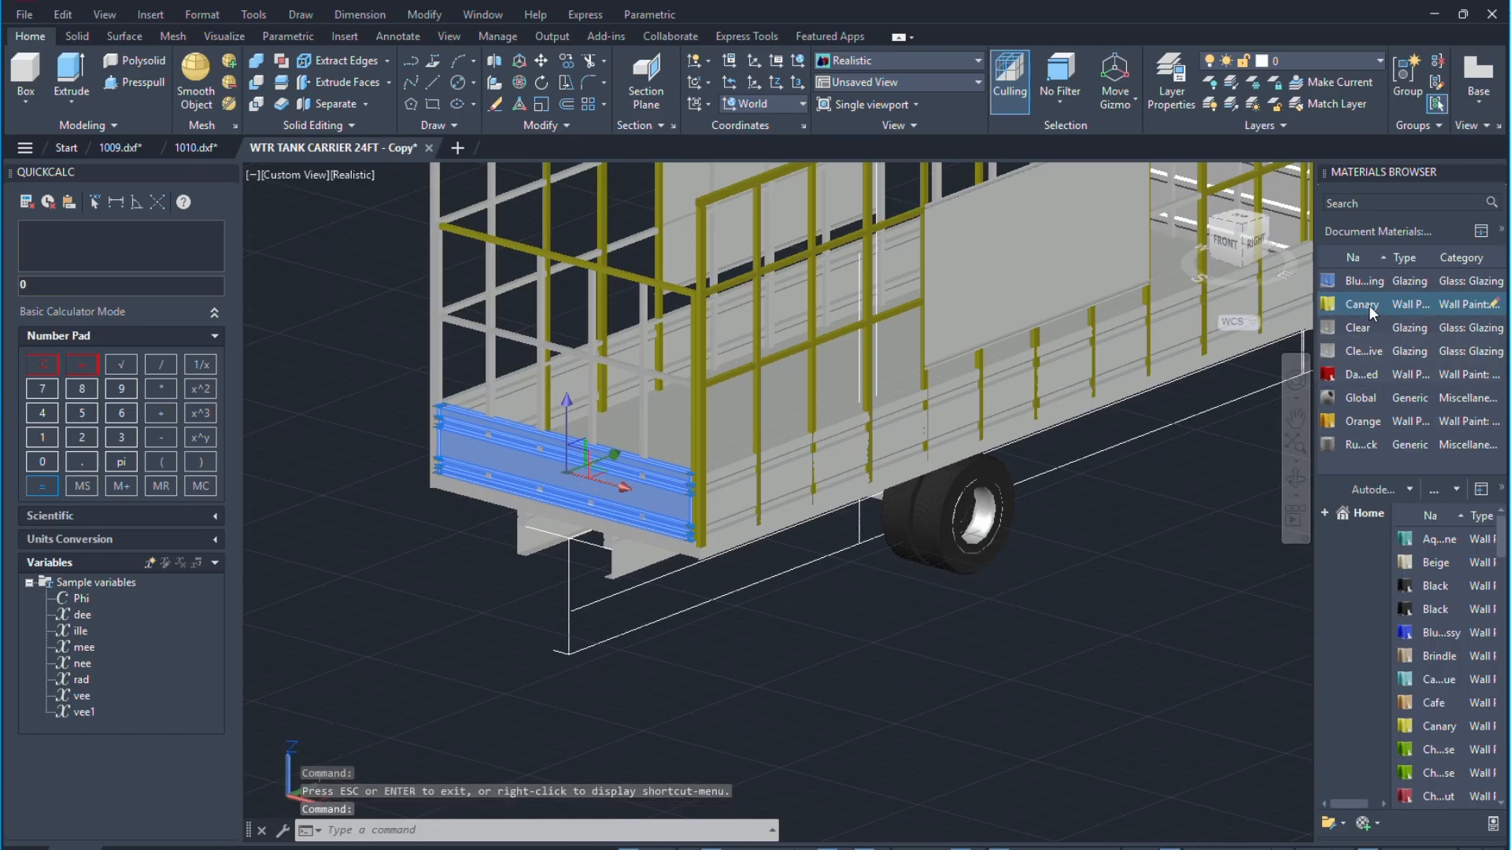
{"action": "left_click", "coordinate": [1369, 306]}
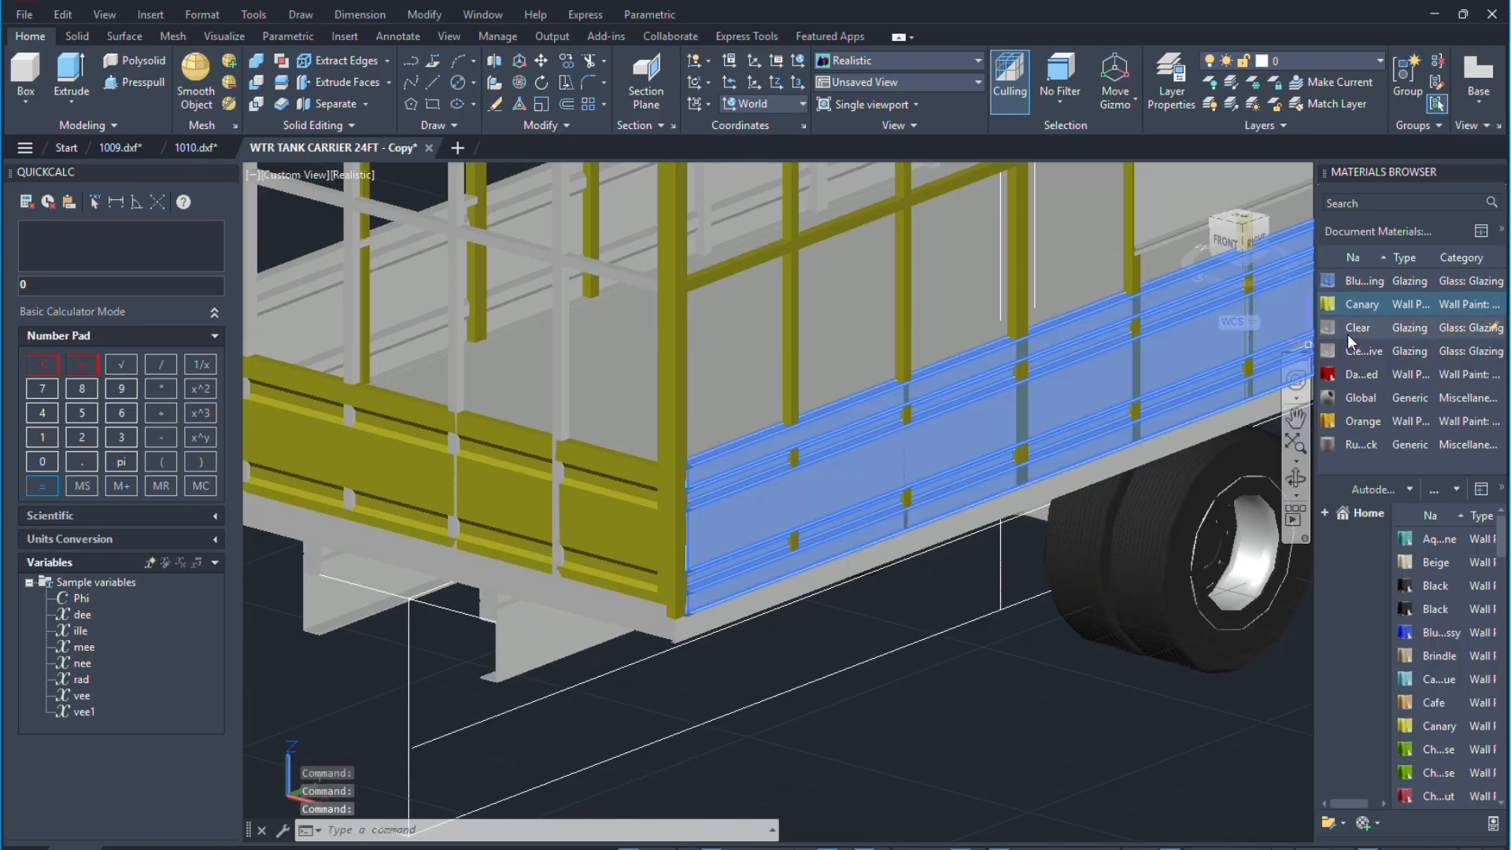
{"action": "left_click", "coordinate": [1369, 303]}
{"action": "scroll", "coordinate": [845, 534], "scroll_direction": "down", "scroll_amount": 4}
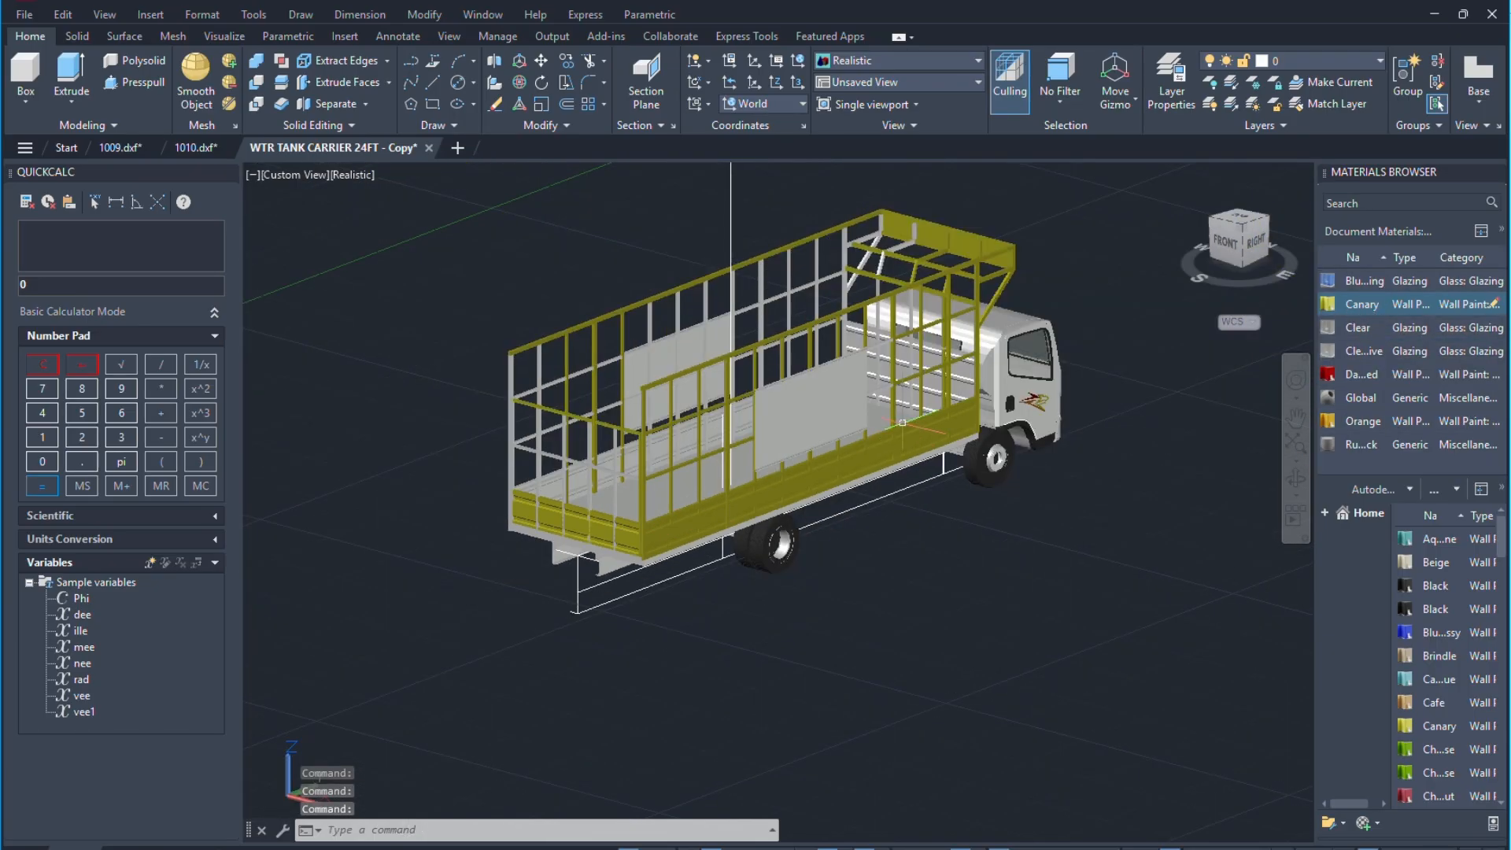
Apply Canary to the first three lower side panels behind the cab on the truck's left side.
{"action": "scroll", "coordinate": [844, 535], "scroll_direction": "up", "scroll_amount": 3}
{"action": "scroll", "coordinate": [844, 534], "scroll_direction": "up", "scroll_amount": 3}
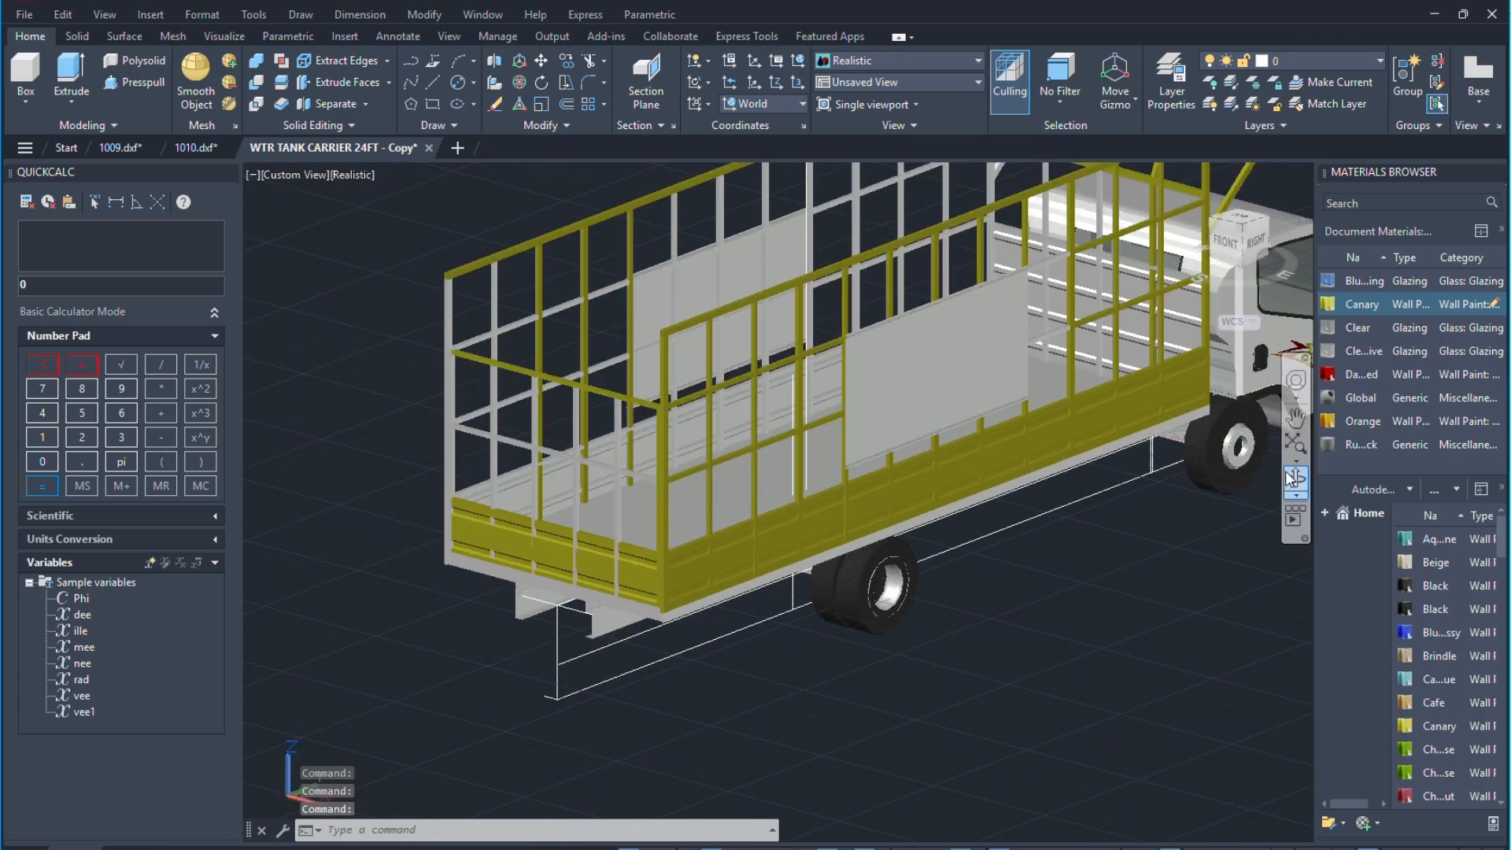
{"action": "left_click", "coordinate": [1290, 476]}
{"action": "left_click_drag", "start_coordinate": [793, 470], "coordinate": [1180, 441]}
{"action": "left_click_drag", "start_coordinate": [523, 451], "coordinate": [625, 421]}
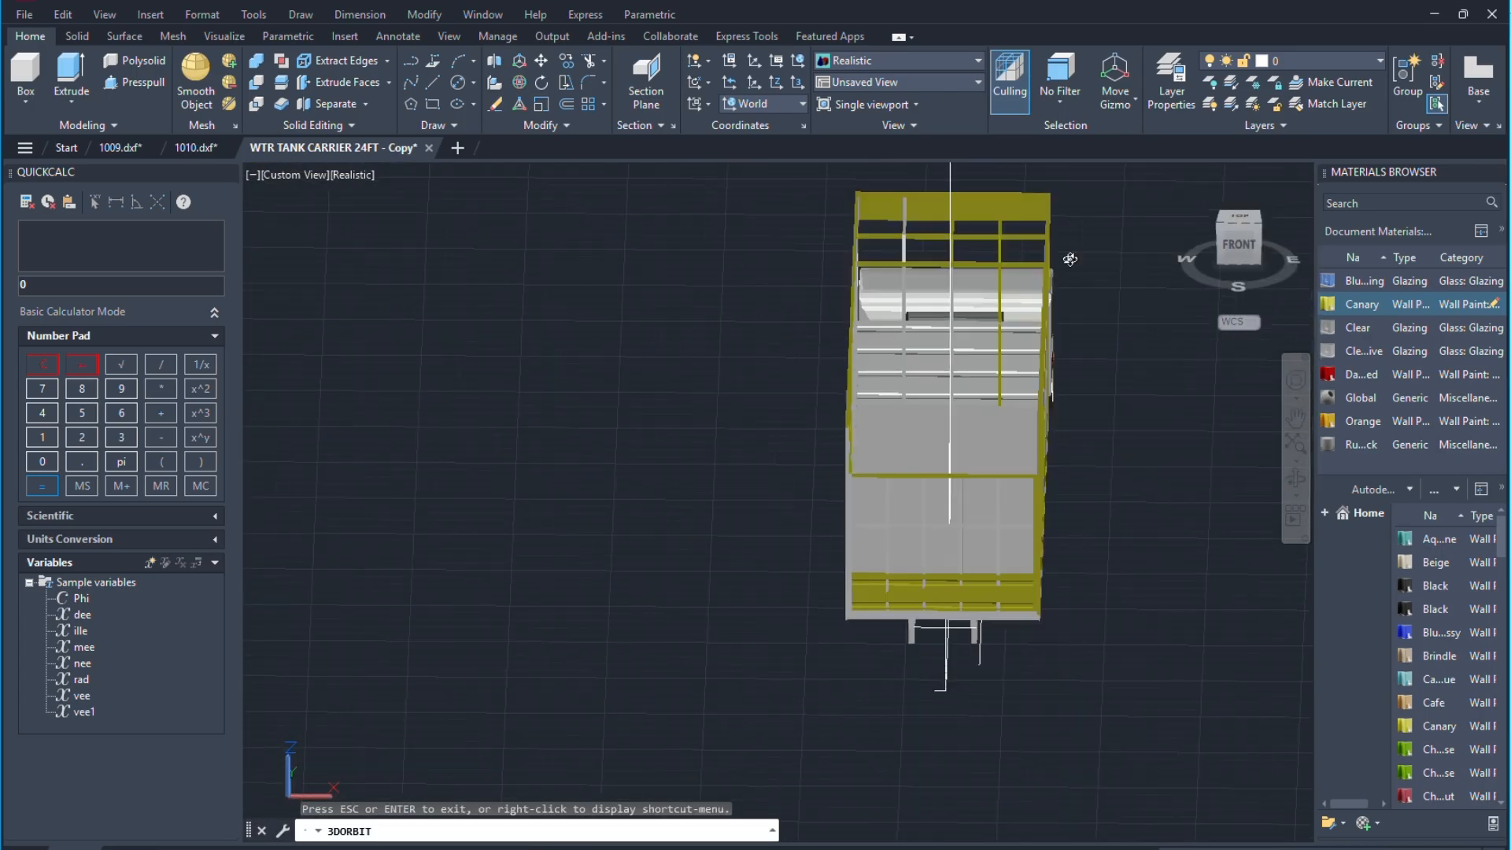
{"action": "left_click_drag", "start_coordinate": [1070, 259], "coordinate": [744, 497]}
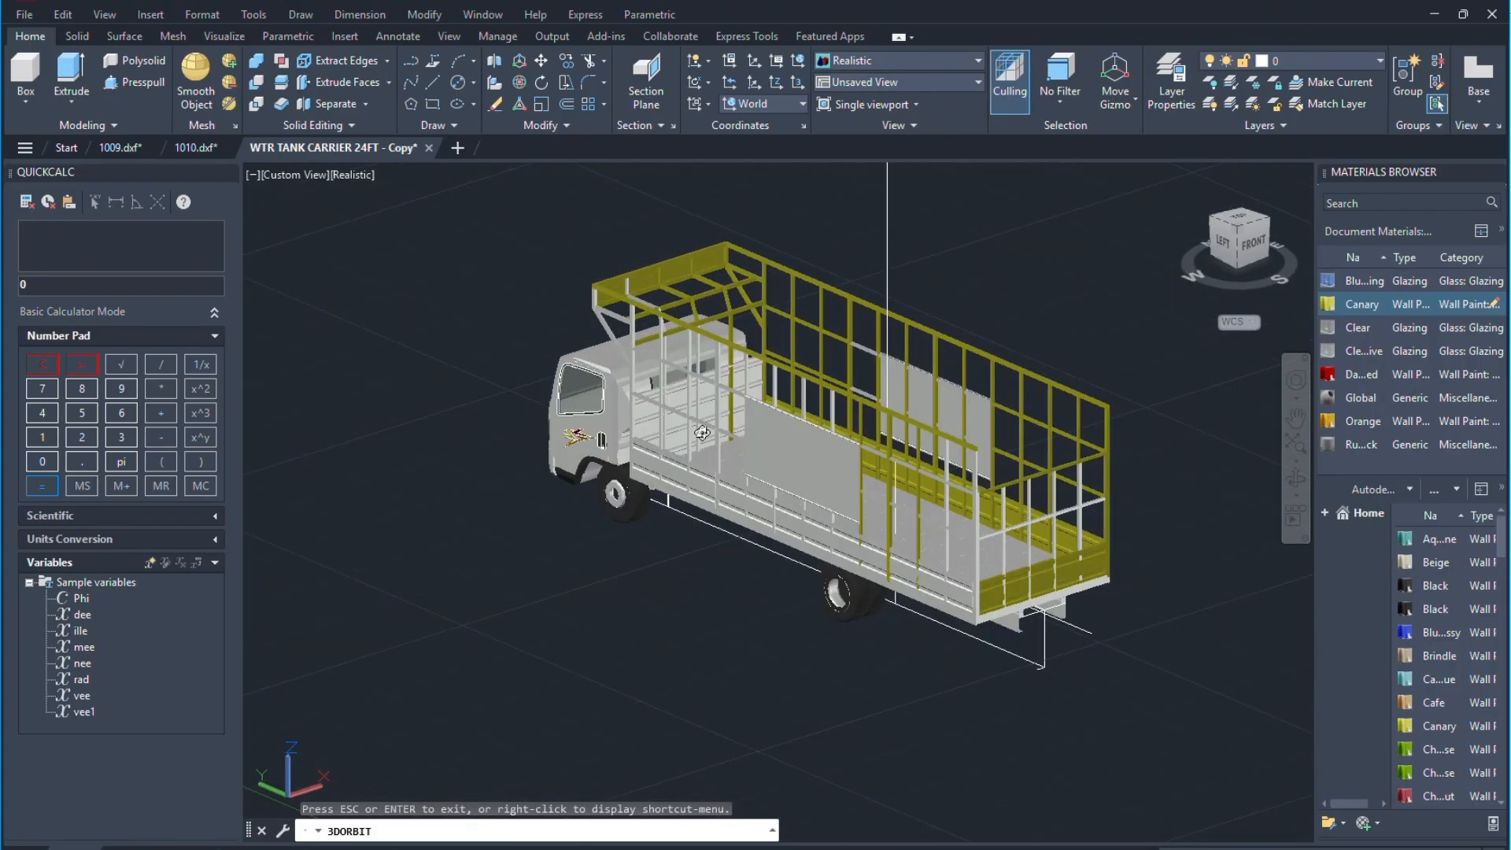
{"action": "scroll", "coordinate": [702, 432], "scroll_direction": "up", "scroll_amount": 5}
{"action": "key", "text": "Escape"}
{"action": "left_click", "coordinate": [728, 561]}
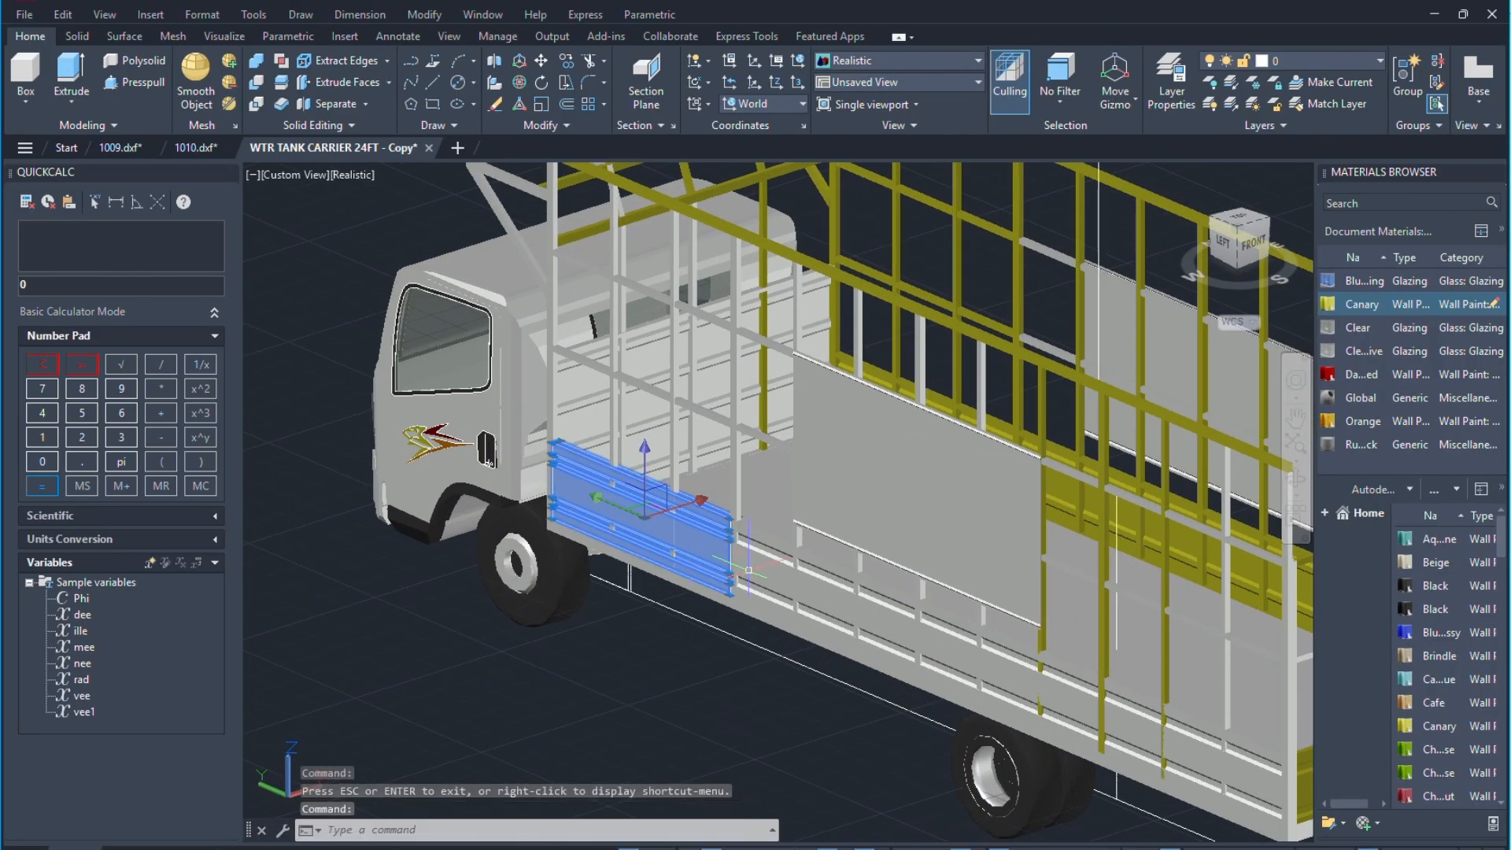
{"action": "left_click", "coordinate": [822, 589]}
{"action": "left_click", "coordinate": [960, 638]}
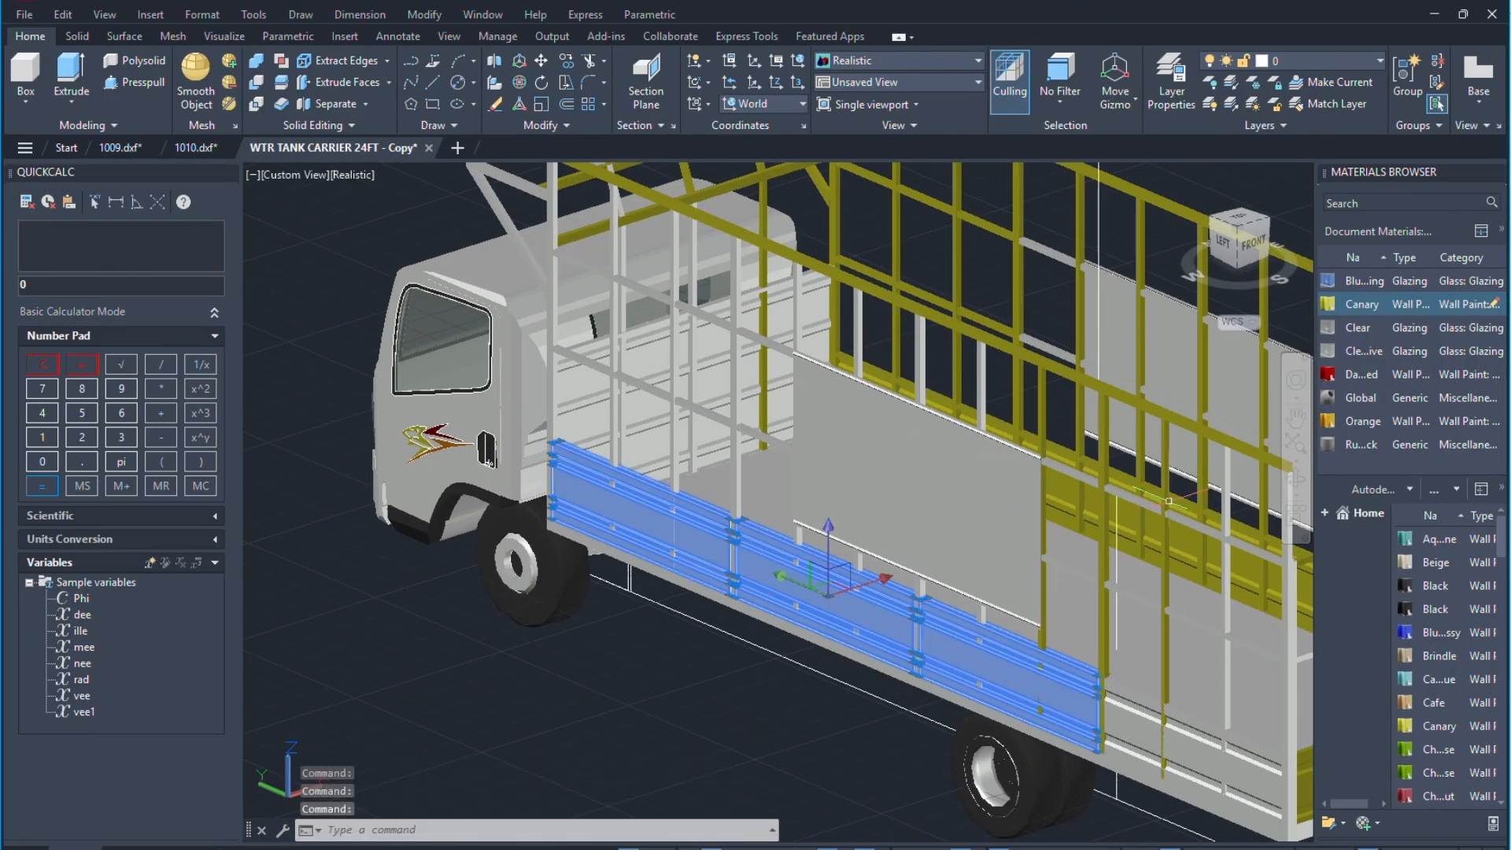
{"action": "left_click", "coordinate": [1364, 305]}
Apply Canary to the rearmost lower panel on the left side and the body's front wall behind the cab.
{"action": "scroll", "coordinate": [467, 354], "scroll_direction": "down", "scroll_amount": 4}
{"action": "scroll", "coordinate": [748, 524], "scroll_direction": "up", "scroll_amount": 6}
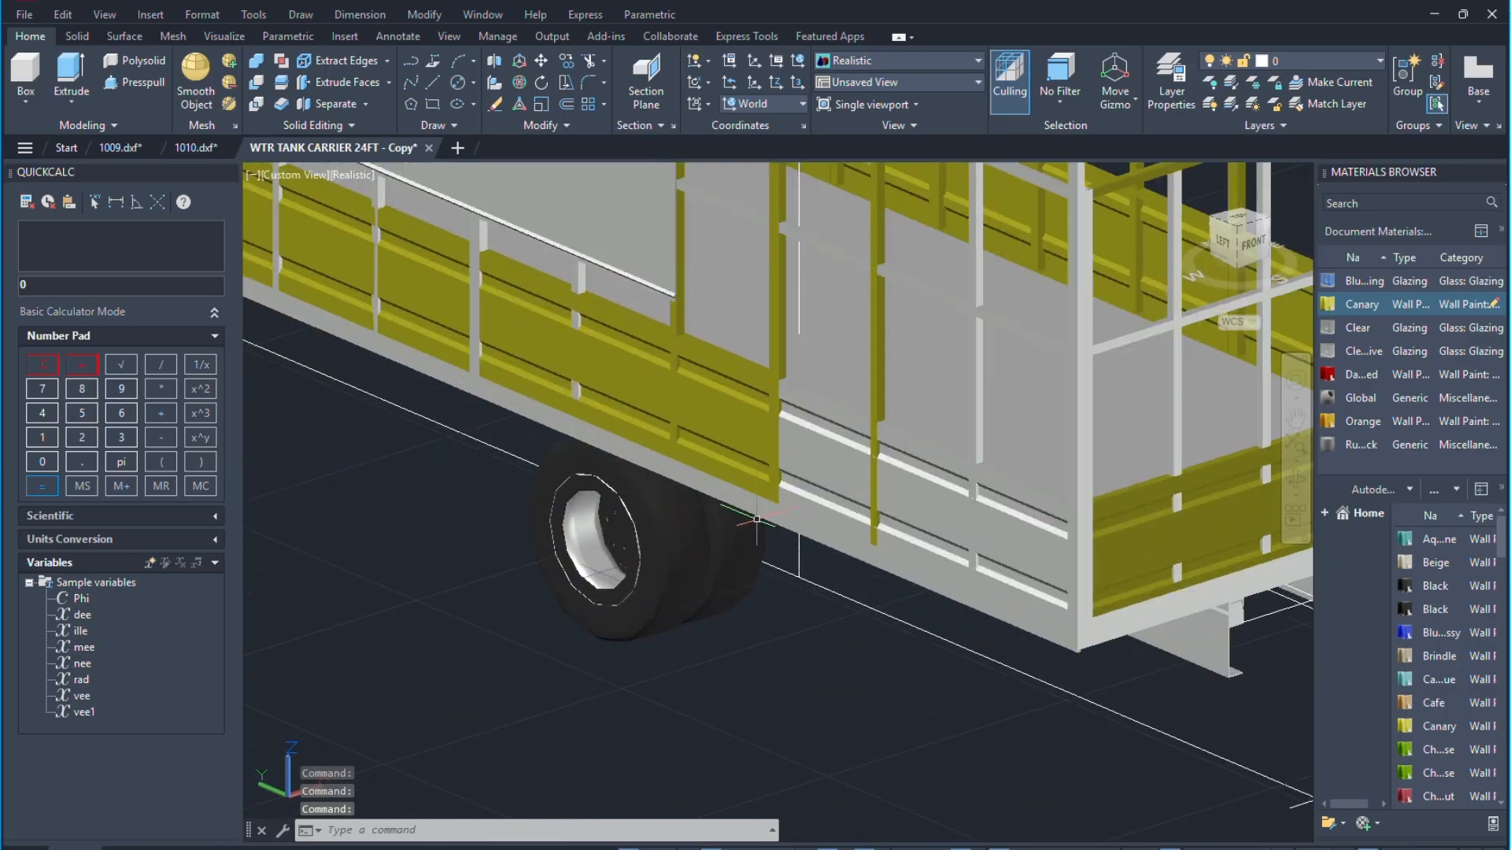
{"action": "left_click", "coordinate": [854, 480]}
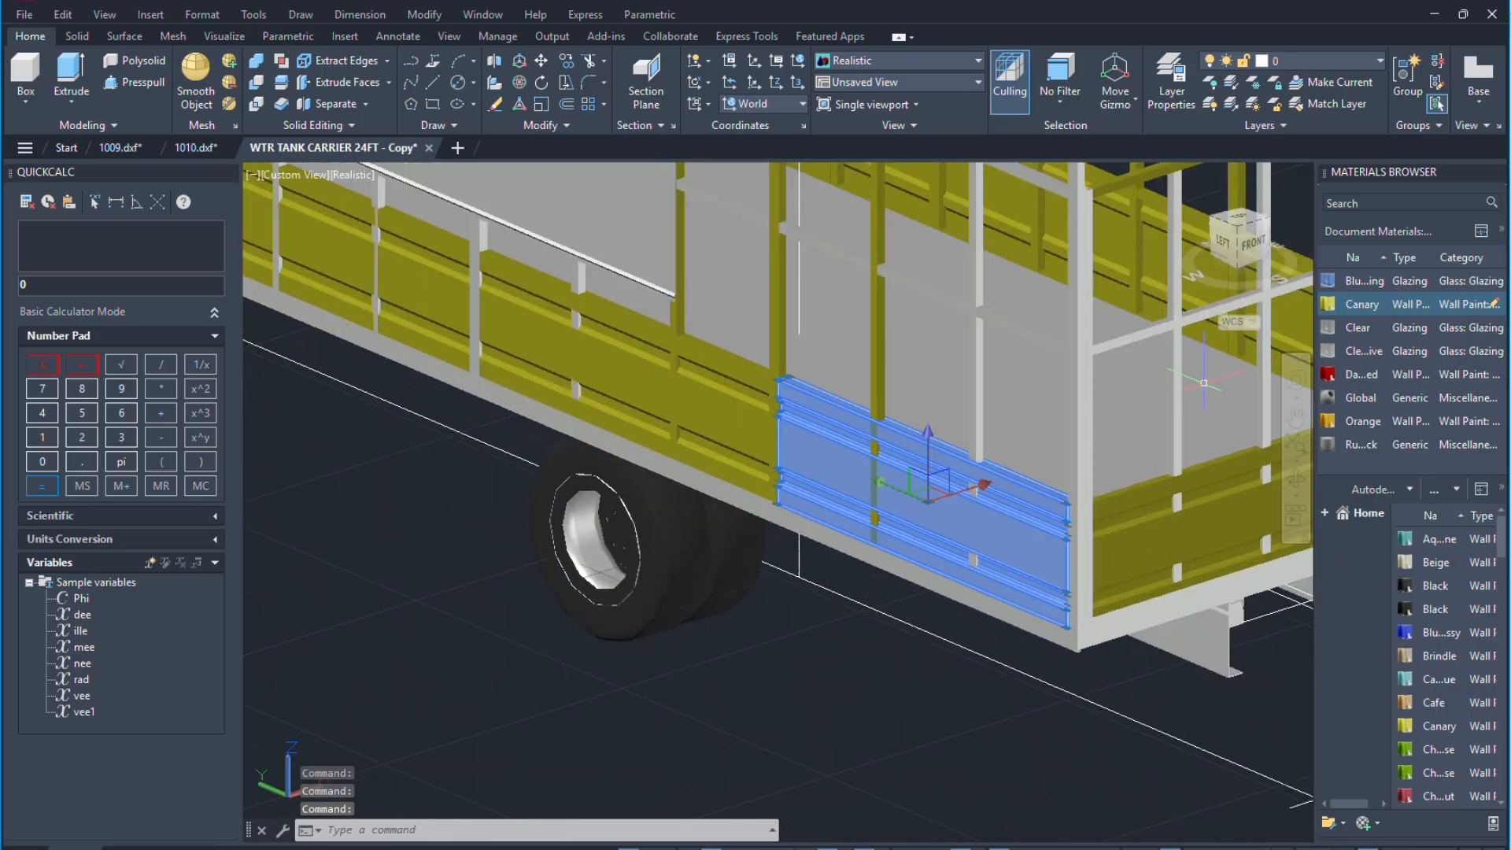
{"action": "left_click", "coordinate": [1355, 328]}
{"action": "scroll", "coordinate": [708, 472], "scroll_direction": "down", "scroll_amount": 5}
{"action": "scroll", "coordinate": [490, 480], "scroll_direction": "up", "scroll_amount": 7}
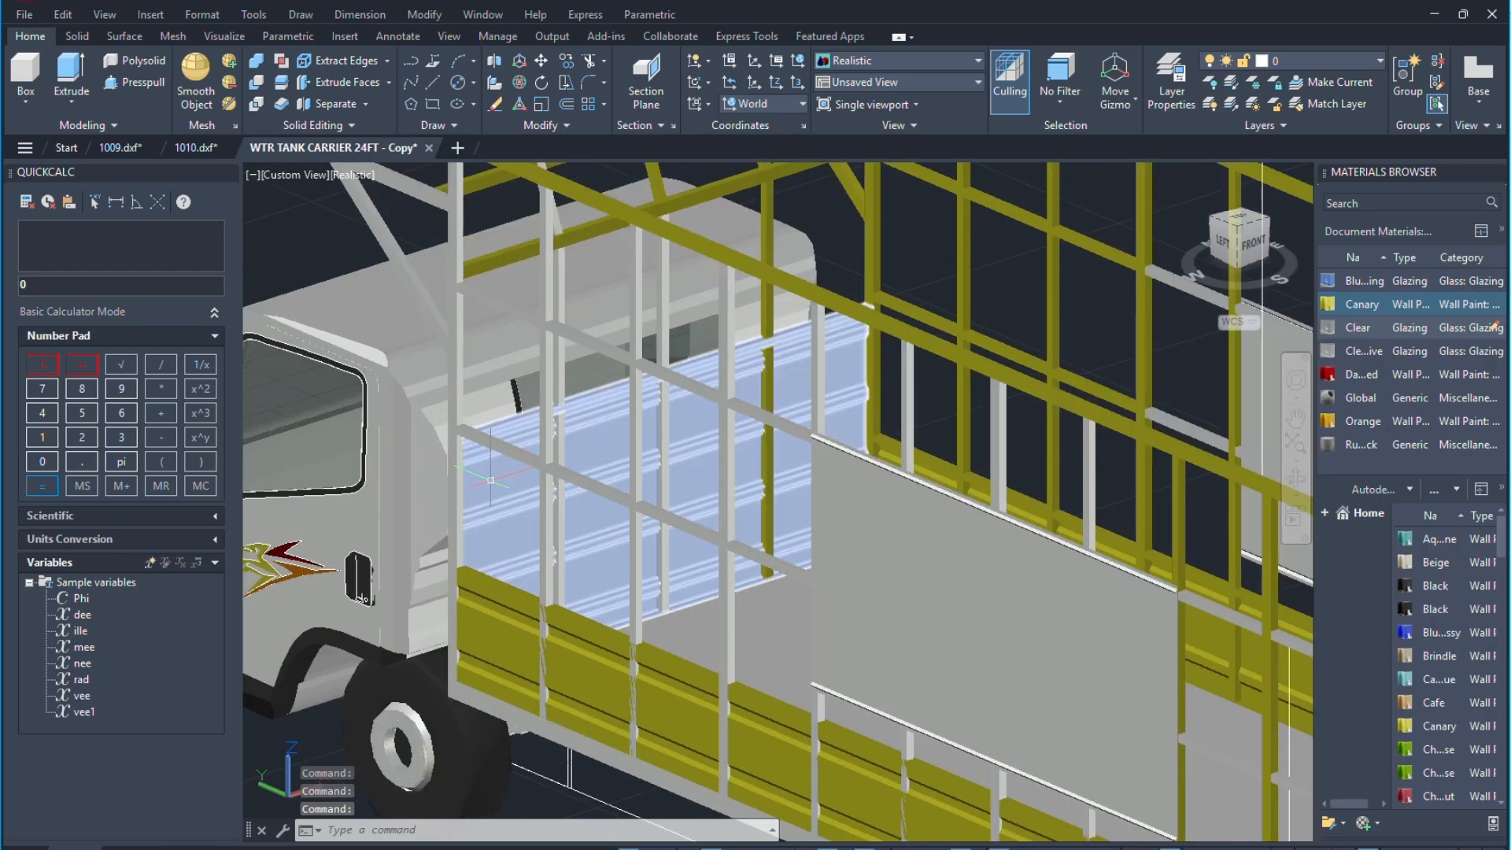
{"action": "left_click", "coordinate": [490, 480]}
{"action": "left_click", "coordinate": [1354, 305]}
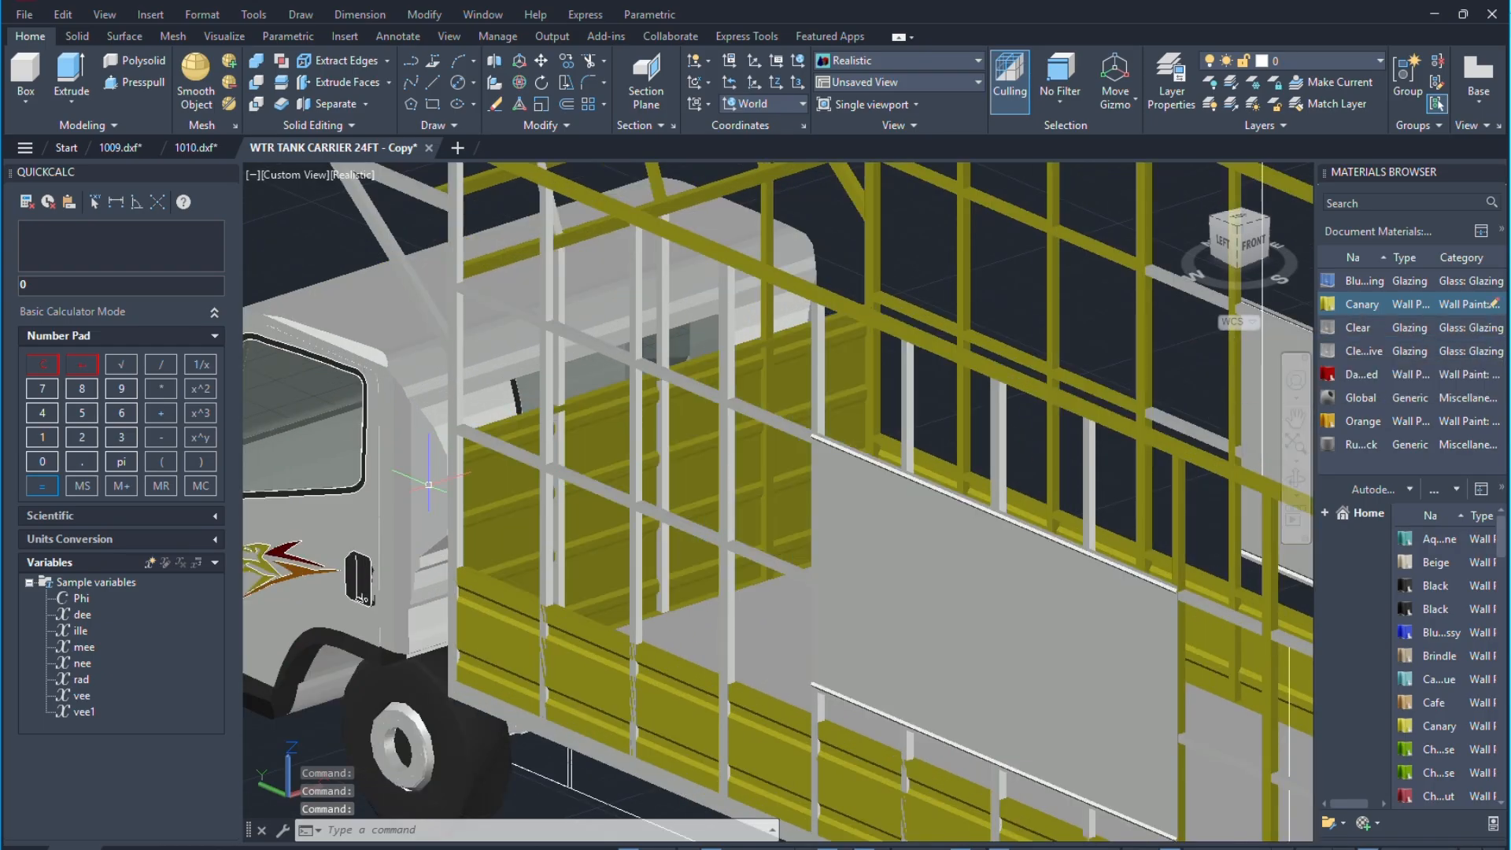
Apply Canary to the cab shell and the left cab door.
{"action": "scroll", "coordinate": [603, 438], "scroll_direction": "down", "scroll_amount": 3}
{"action": "scroll", "coordinate": [444, 368], "scroll_direction": "up", "scroll_amount": 2}
{"action": "left_click", "coordinate": [515, 397]}
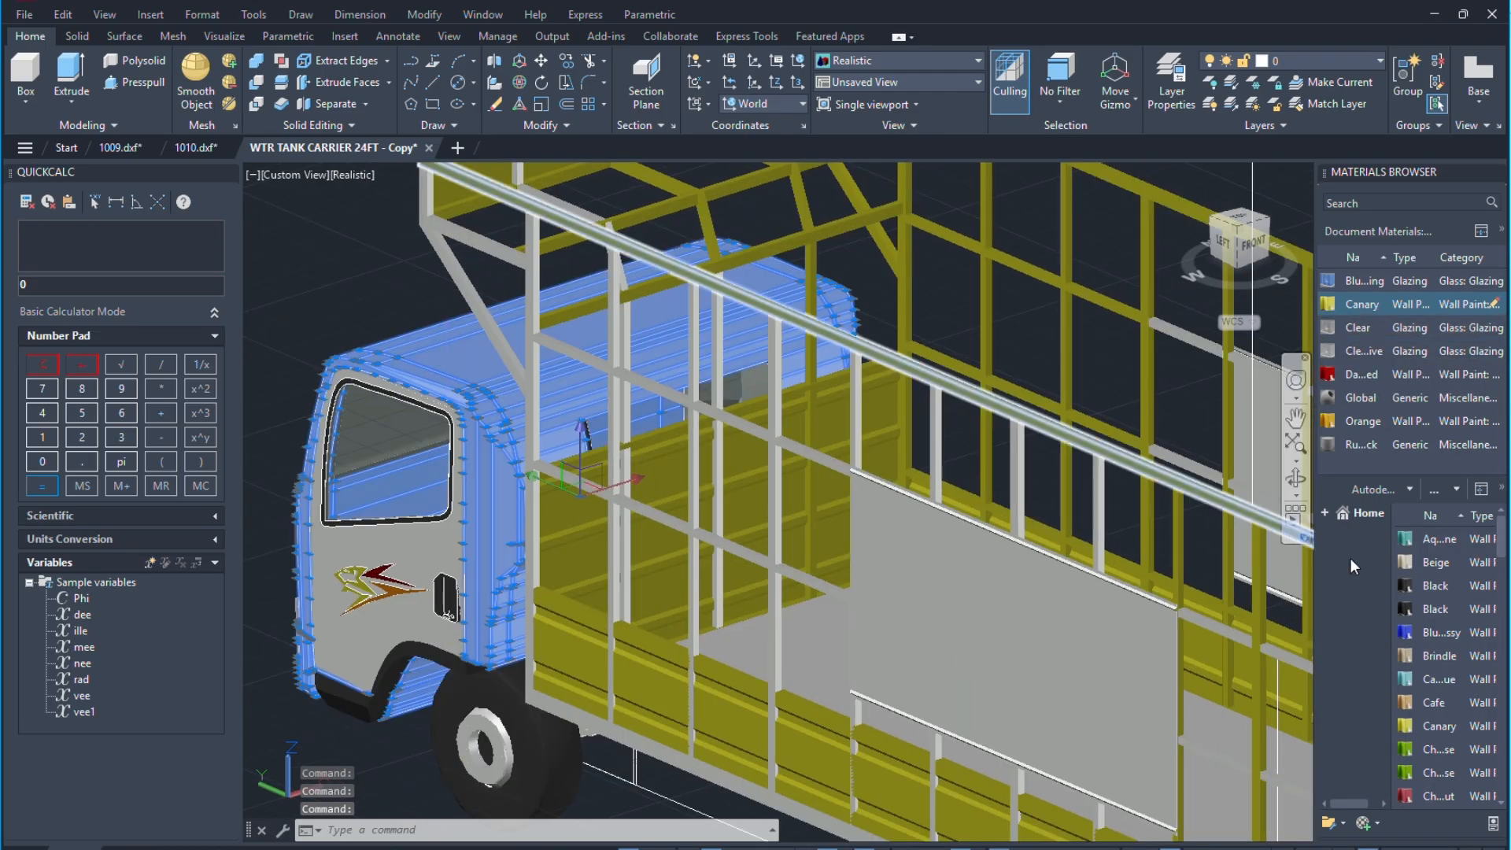
{"action": "left_click", "coordinate": [1350, 308]}
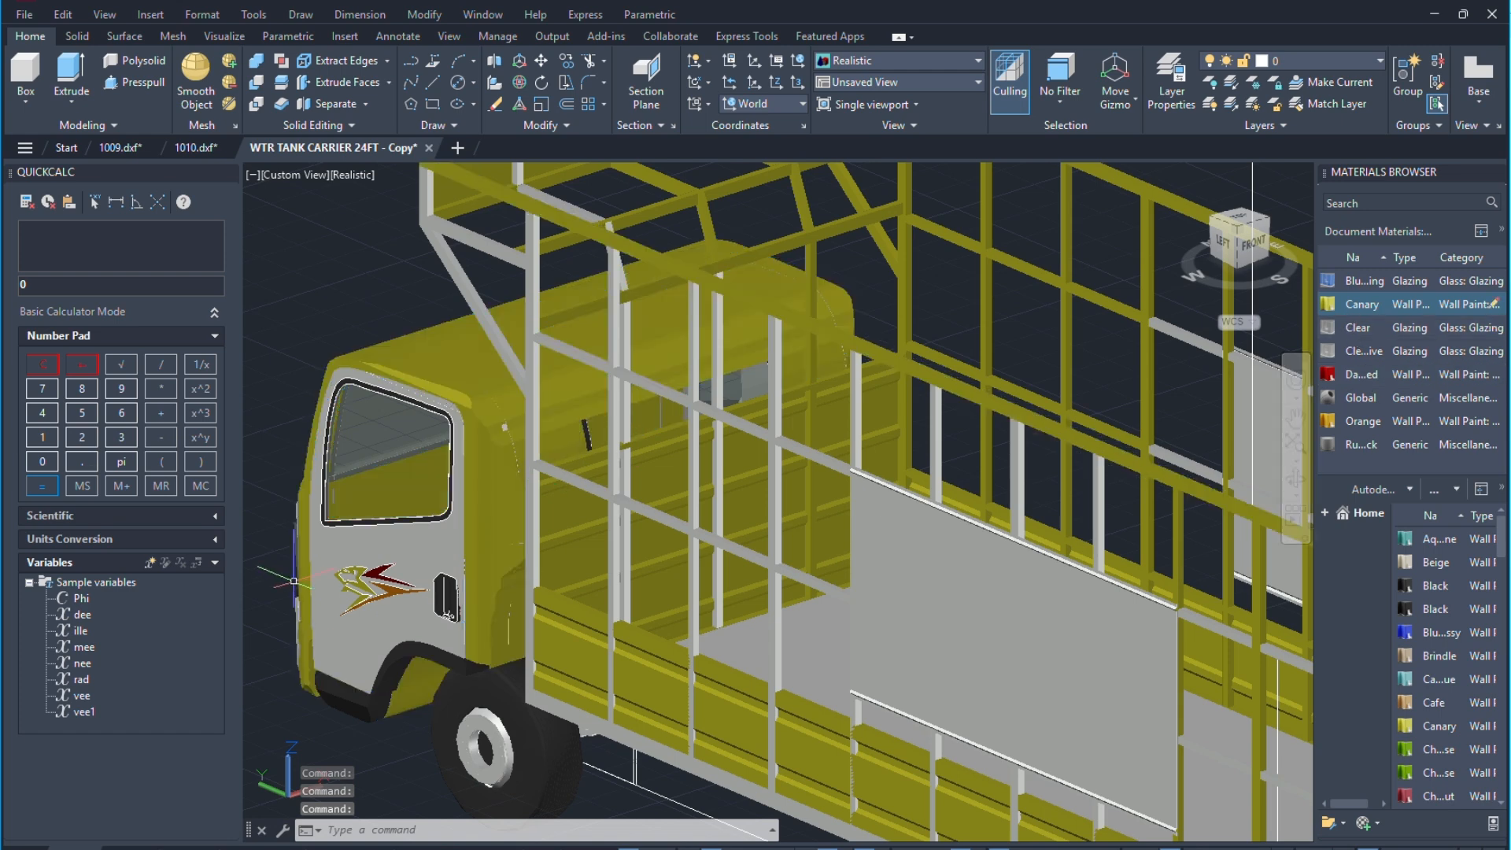
{"action": "left_click", "coordinate": [394, 566]}
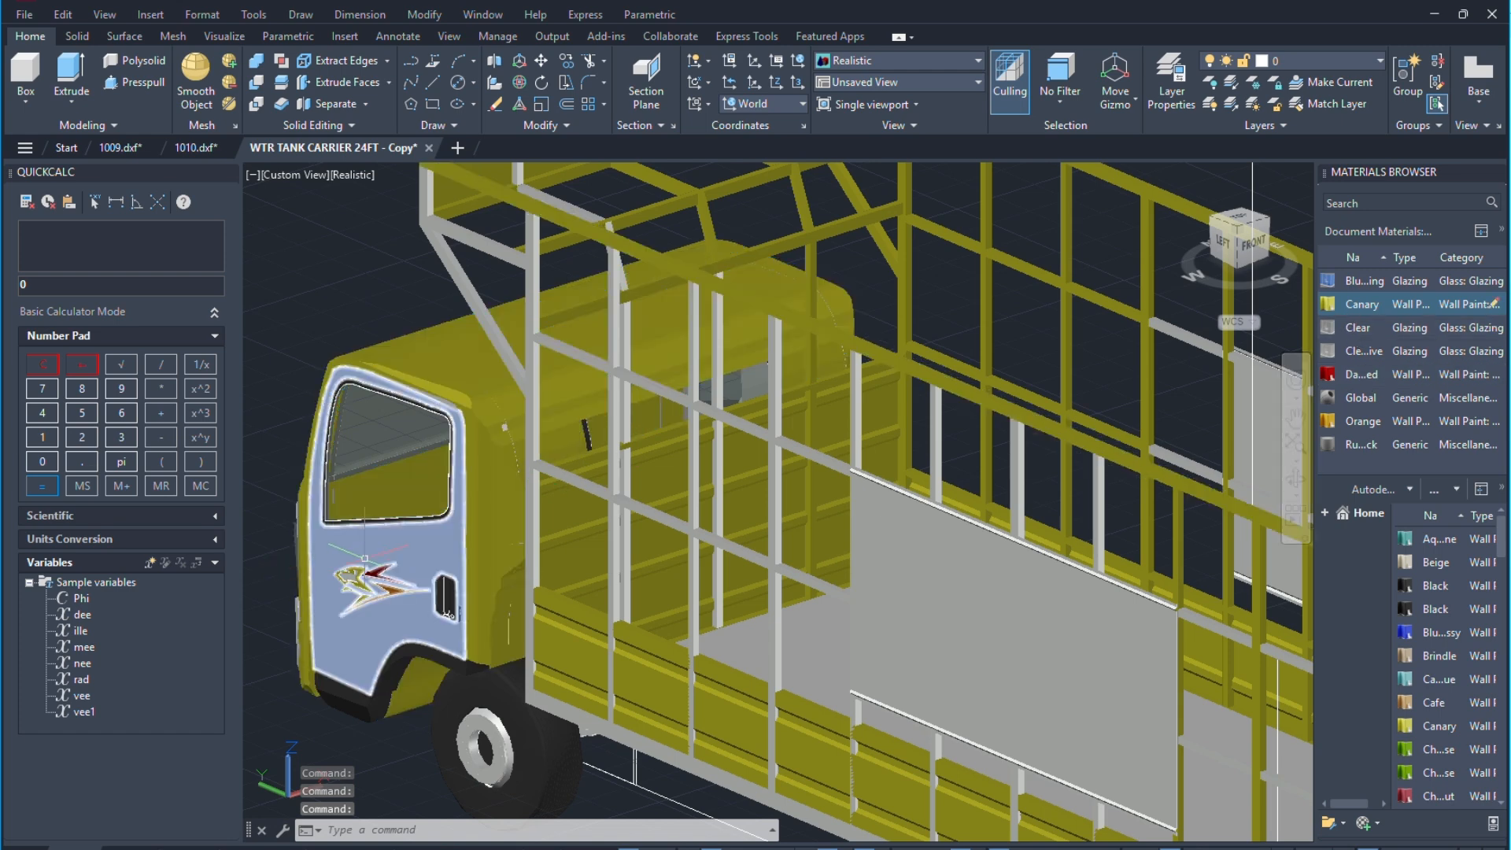
{"action": "left_click", "coordinate": [1361, 305]}
{"action": "scroll", "coordinate": [543, 661], "scroll_direction": "down", "scroll_amount": 5}
{"action": "scroll", "coordinate": [549, 672], "scroll_direction": "up", "scroll_amount": 3}
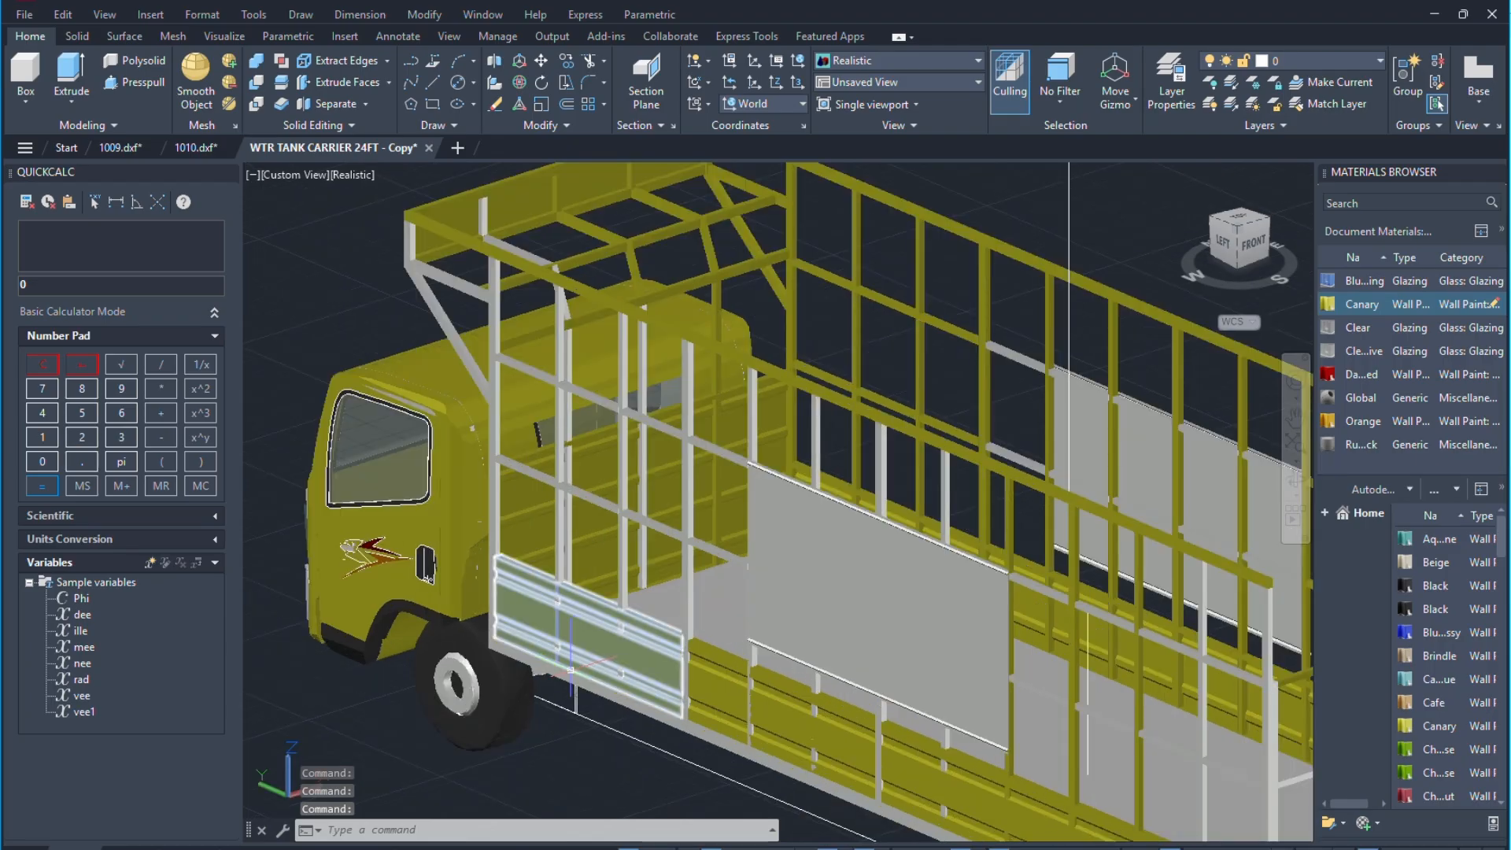
Apply Canary to the bottom edge rail along the body's left side and to the cargo floor.
{"action": "scroll", "coordinate": [347, 500], "scroll_direction": "down", "scroll_amount": 1}
{"action": "scroll", "coordinate": [879, 660], "scroll_direction": "up", "scroll_amount": 6}
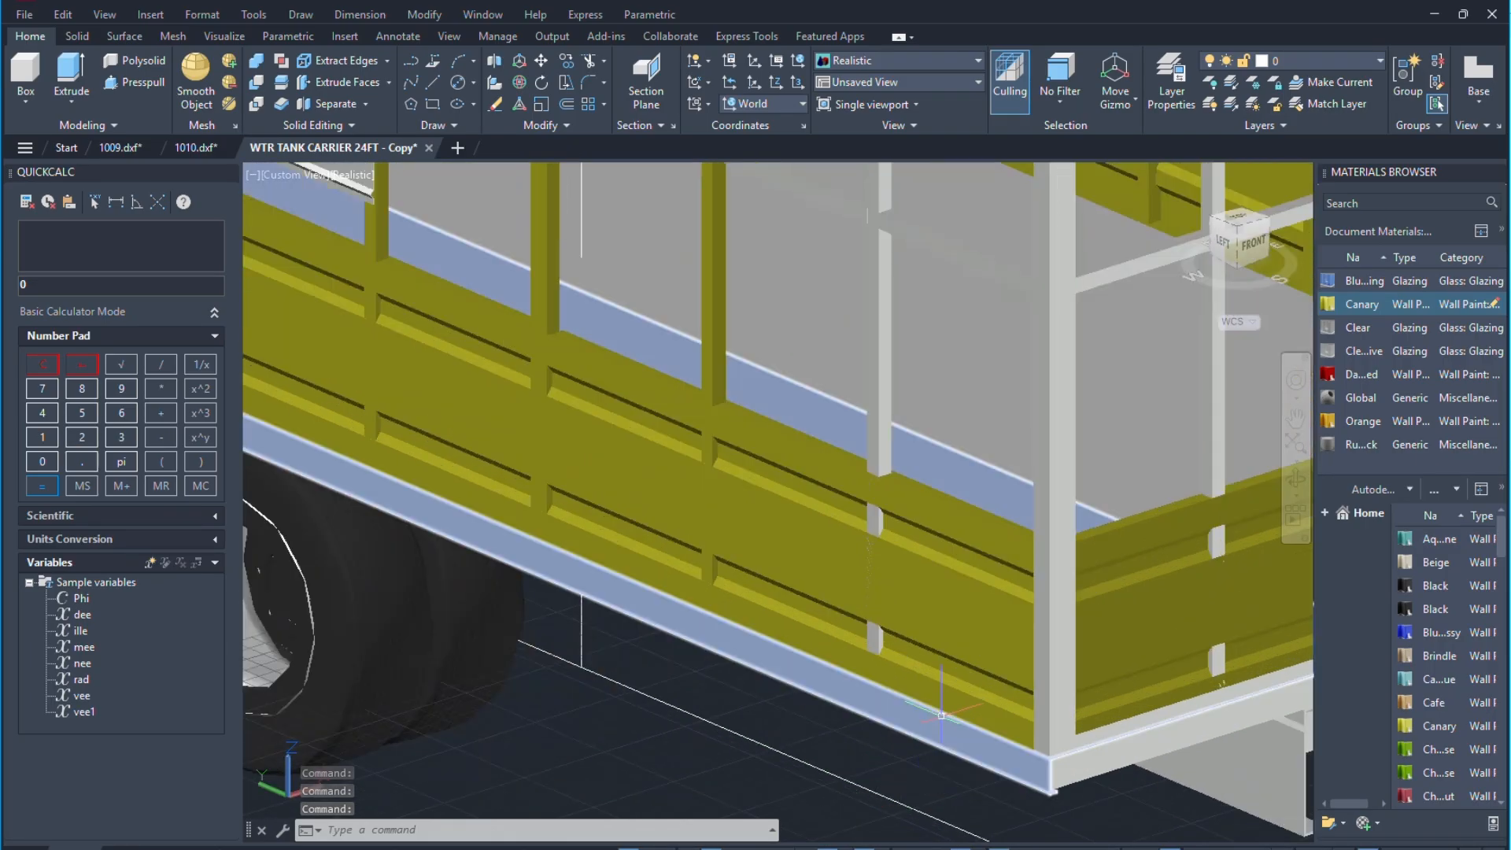
{"action": "scroll", "coordinate": [932, 723], "scroll_direction": "down", "scroll_amount": 5}
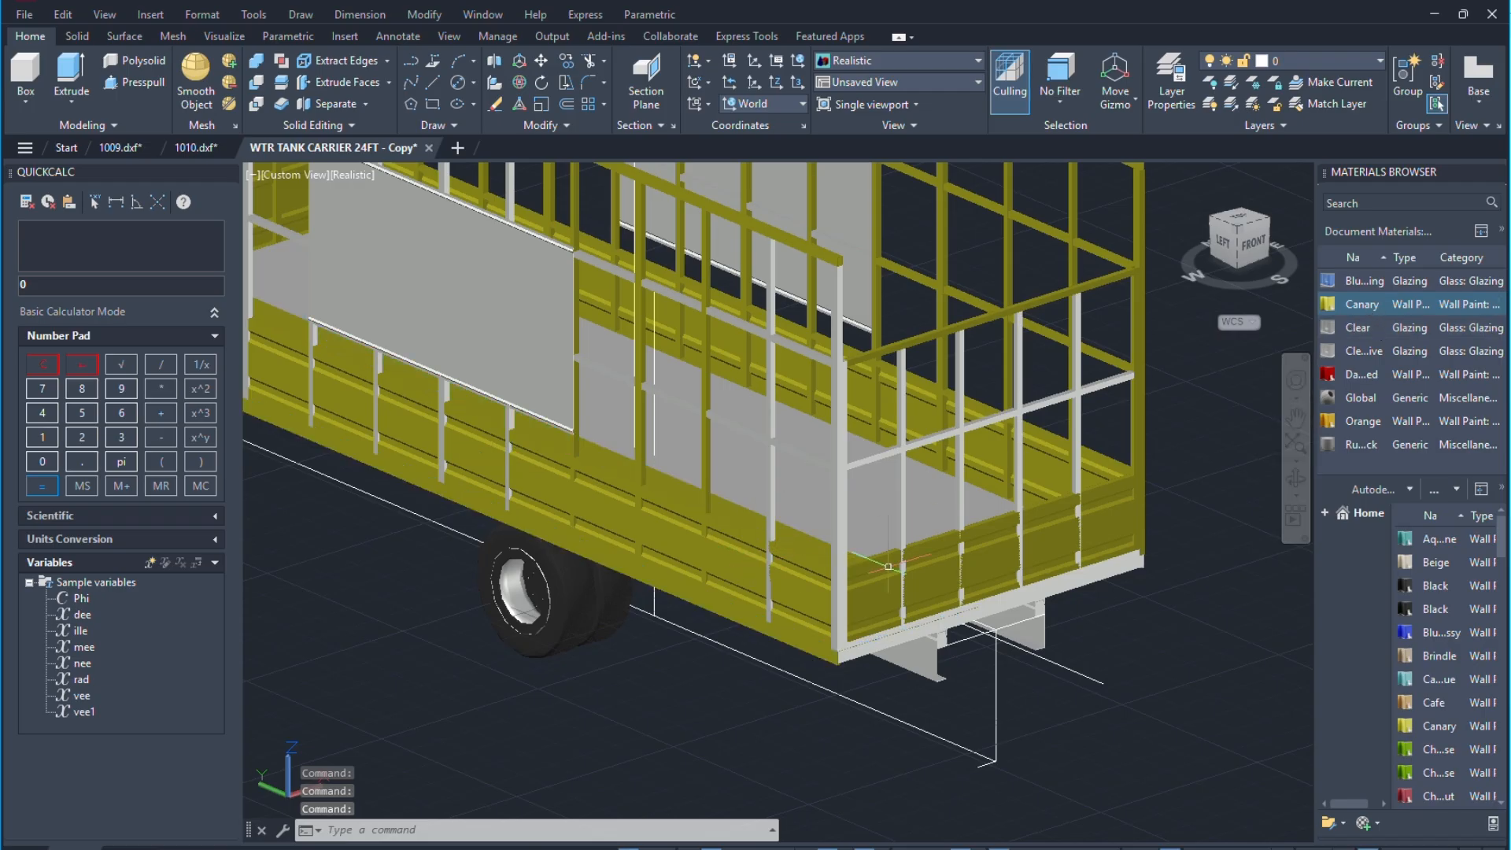
{"action": "scroll", "coordinate": [854, 472], "scroll_direction": "up", "scroll_amount": 3}
{"action": "key", "text": "Escape"}
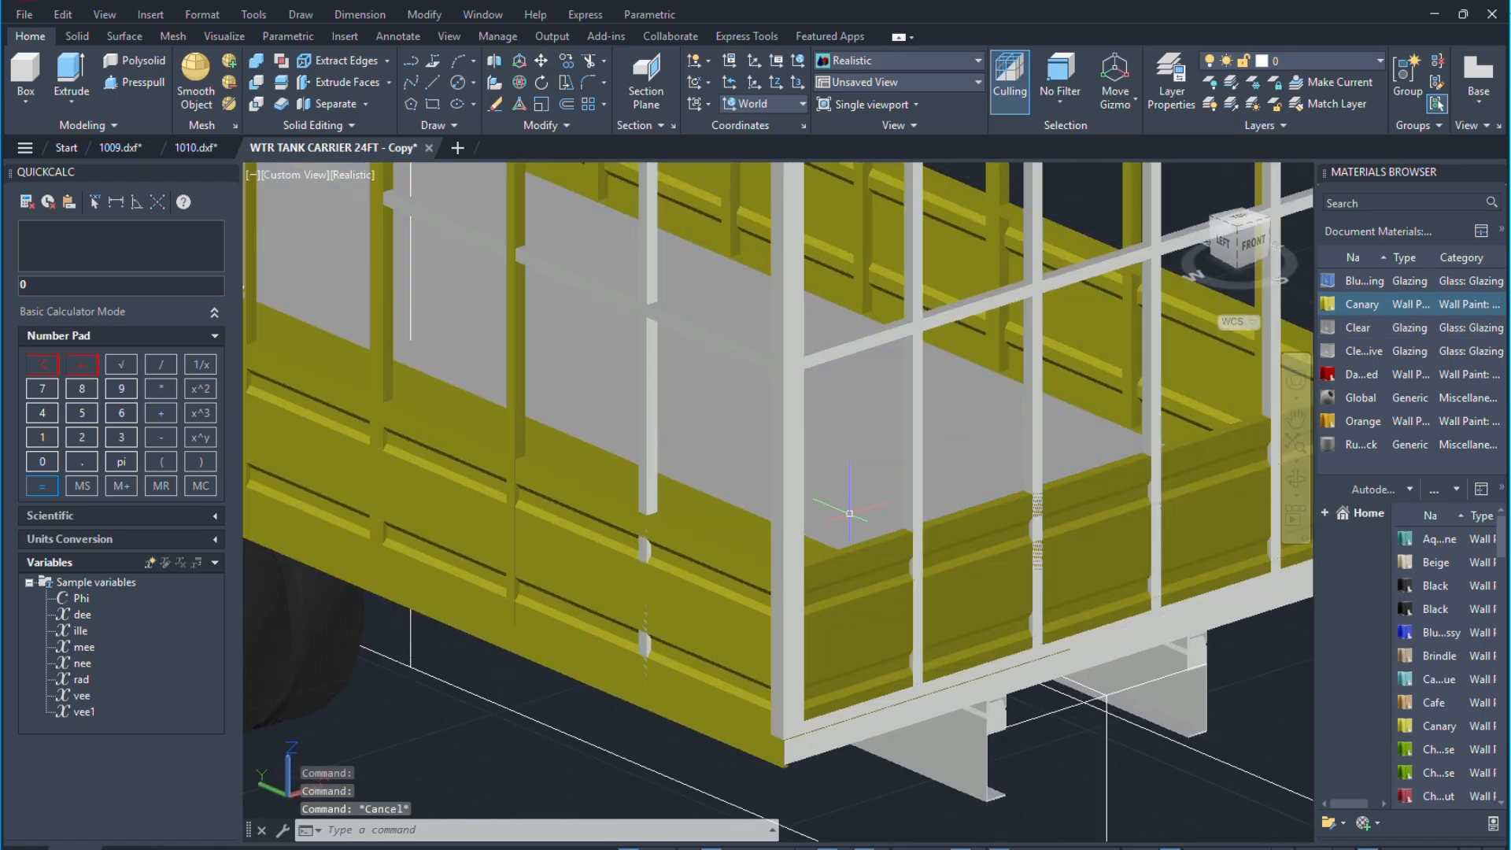
{"action": "left_click", "coordinate": [850, 508]}
{"action": "left_click", "coordinate": [844, 520]}
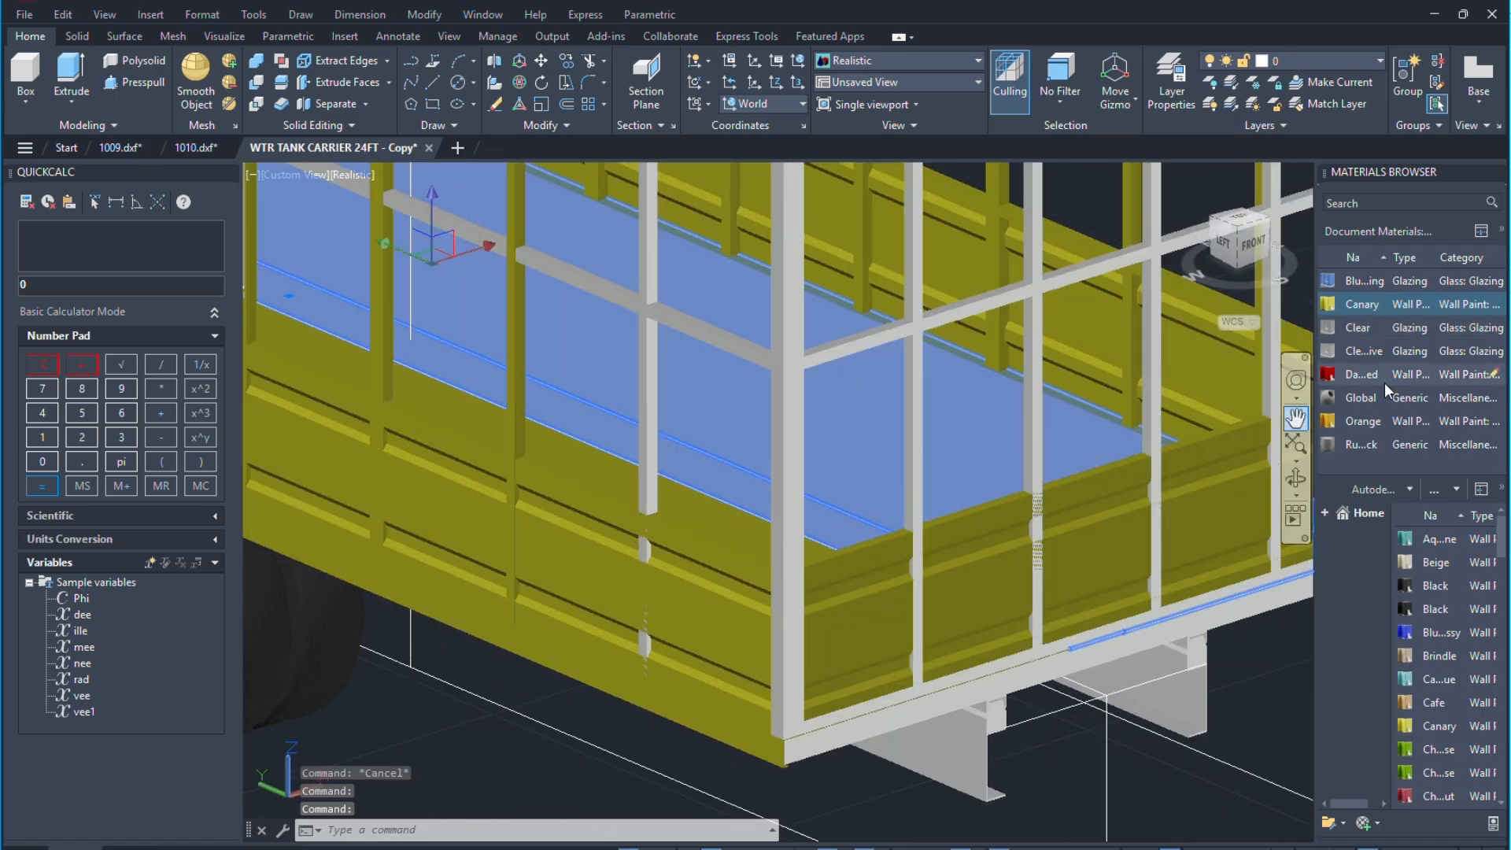
{"action": "left_click", "coordinate": [1361, 310]}
{"action": "scroll", "coordinate": [675, 605], "scroll_direction": "down", "scroll_amount": 2}
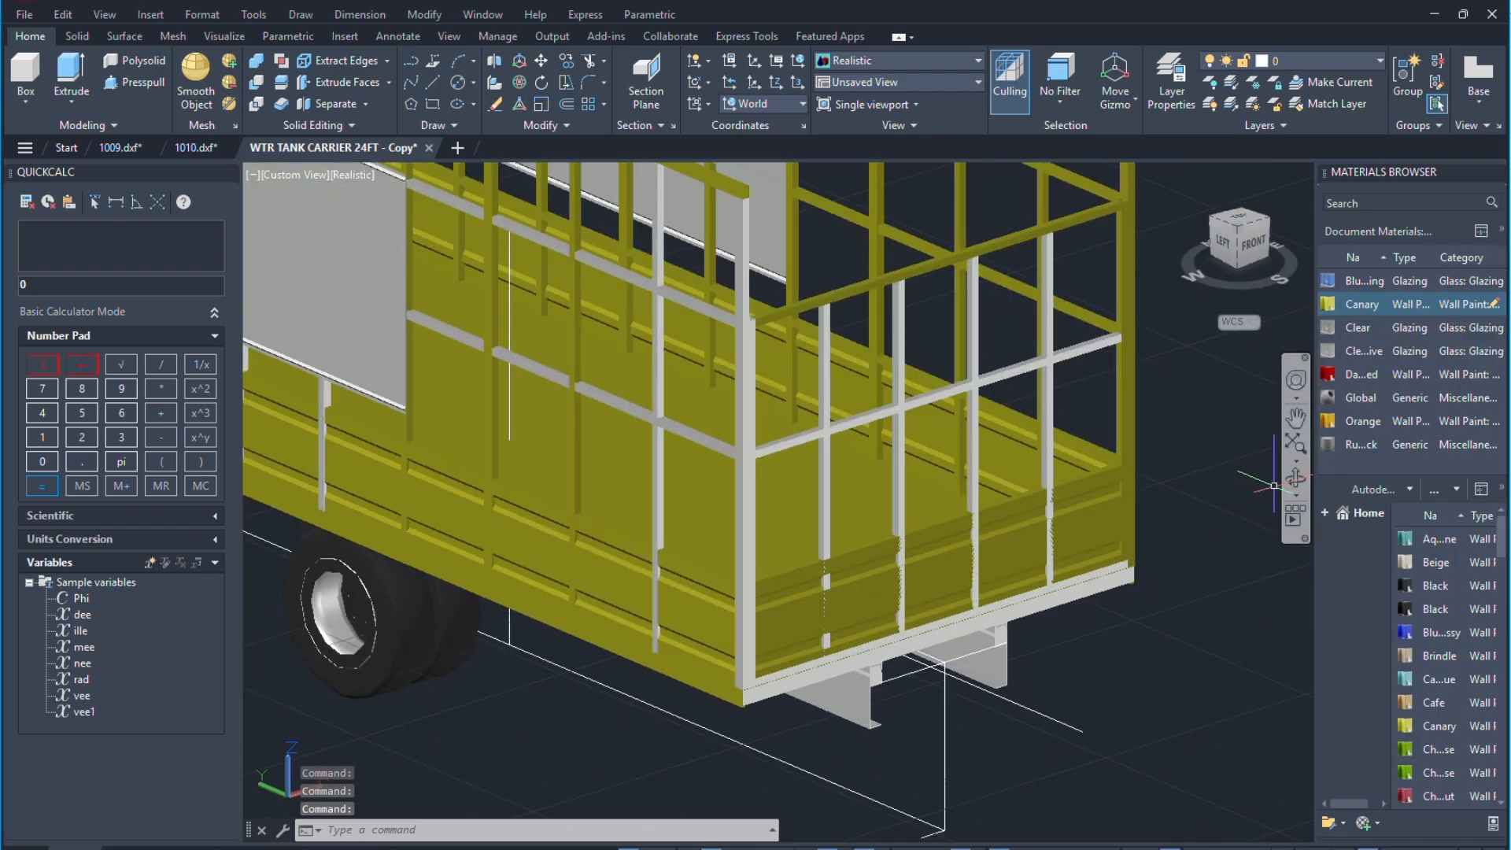
Apply Canary to the remaining posts and horizontal rails at the rear end of the truck body.
{"action": "left_click", "coordinate": [1295, 478]}
{"action": "left_click_drag", "start_coordinate": [1133, 463], "coordinate": [1200, 437]}
{"action": "scroll", "coordinate": [760, 426], "scroll_direction": "down", "scroll_amount": 2}
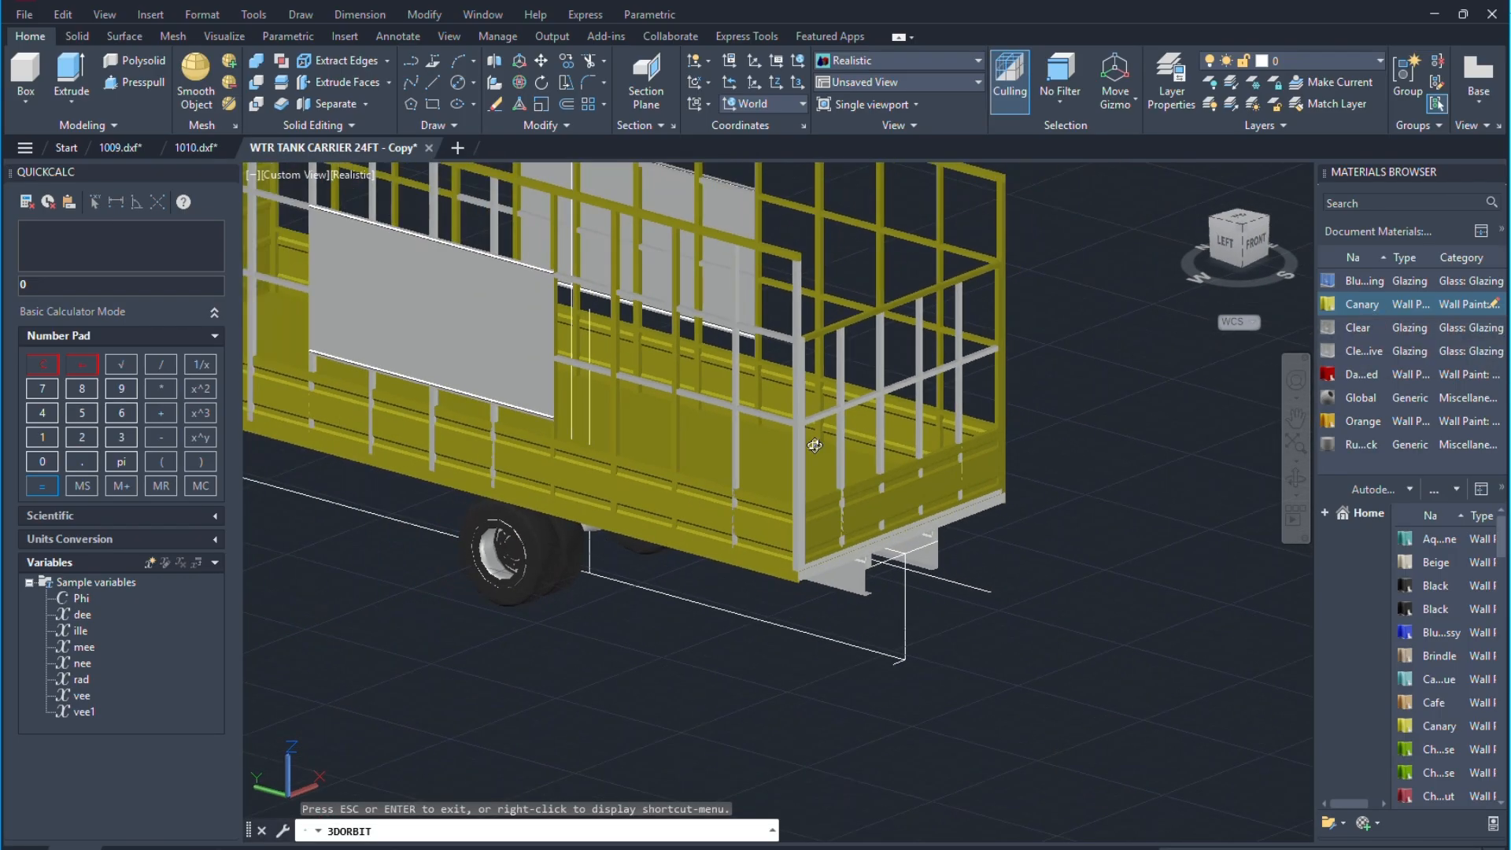
{"action": "left_click_drag", "start_coordinate": [814, 445], "coordinate": [1055, 329]}
{"action": "right_click", "coordinate": [1056, 329]}
{"action": "left_click", "coordinate": [1097, 341]}
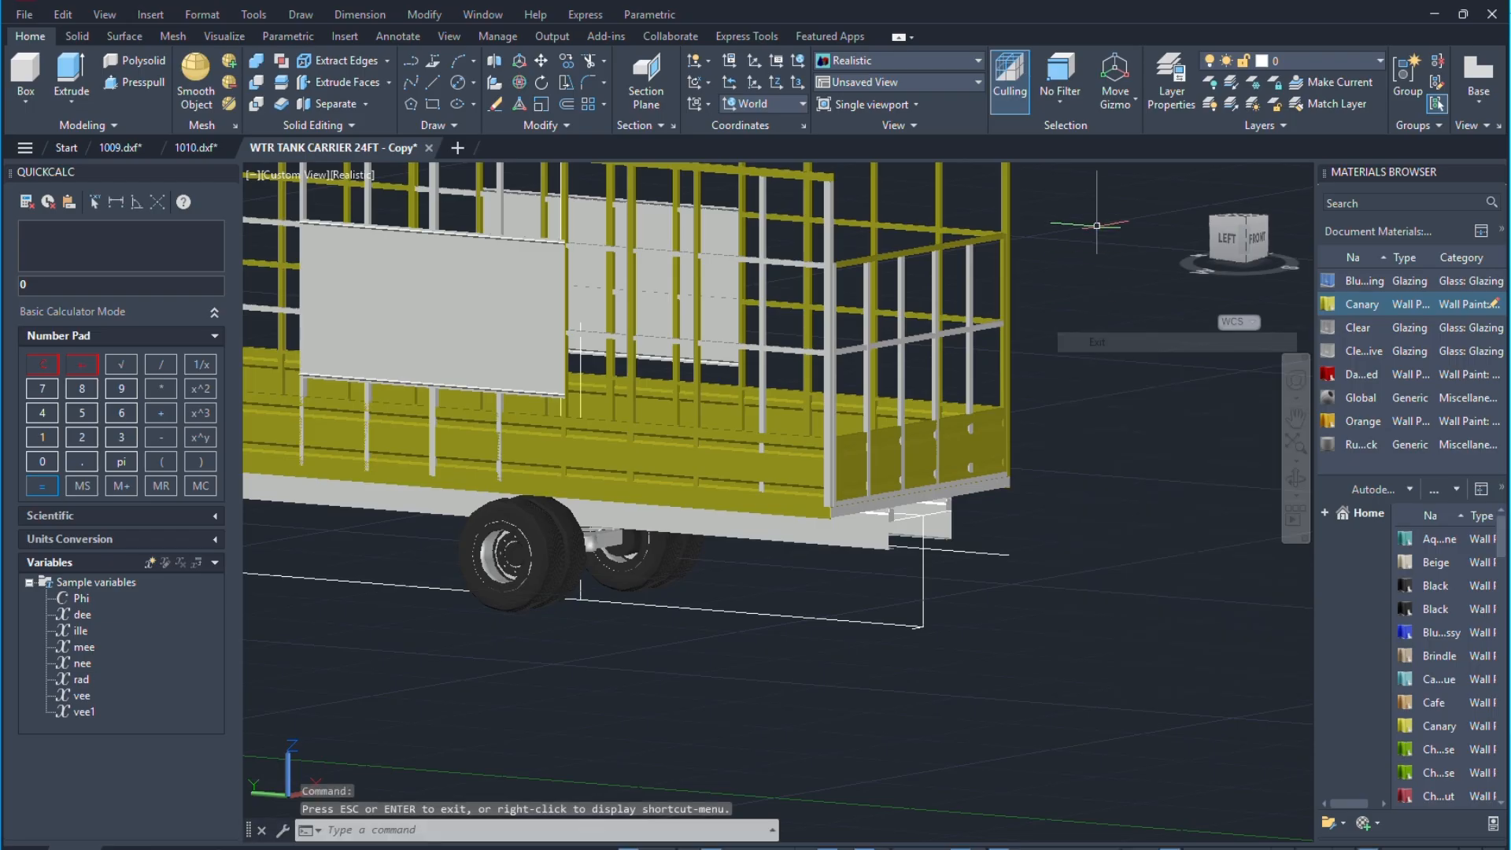
{"action": "left_click", "coordinate": [1080, 214]}
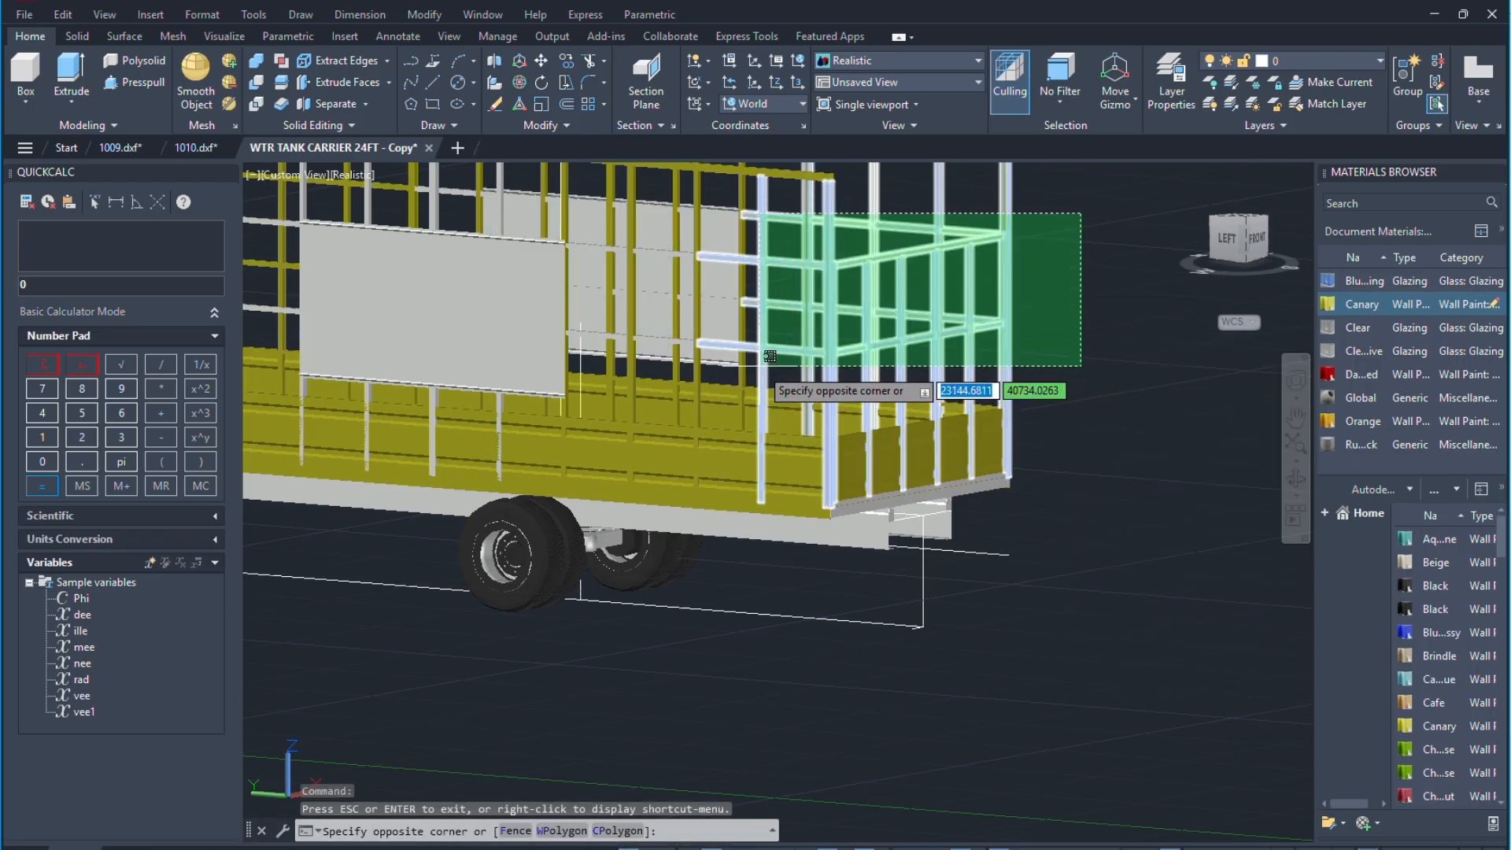
{"action": "left_click", "coordinate": [698, 399]}
{"action": "key", "text": "Escape"}
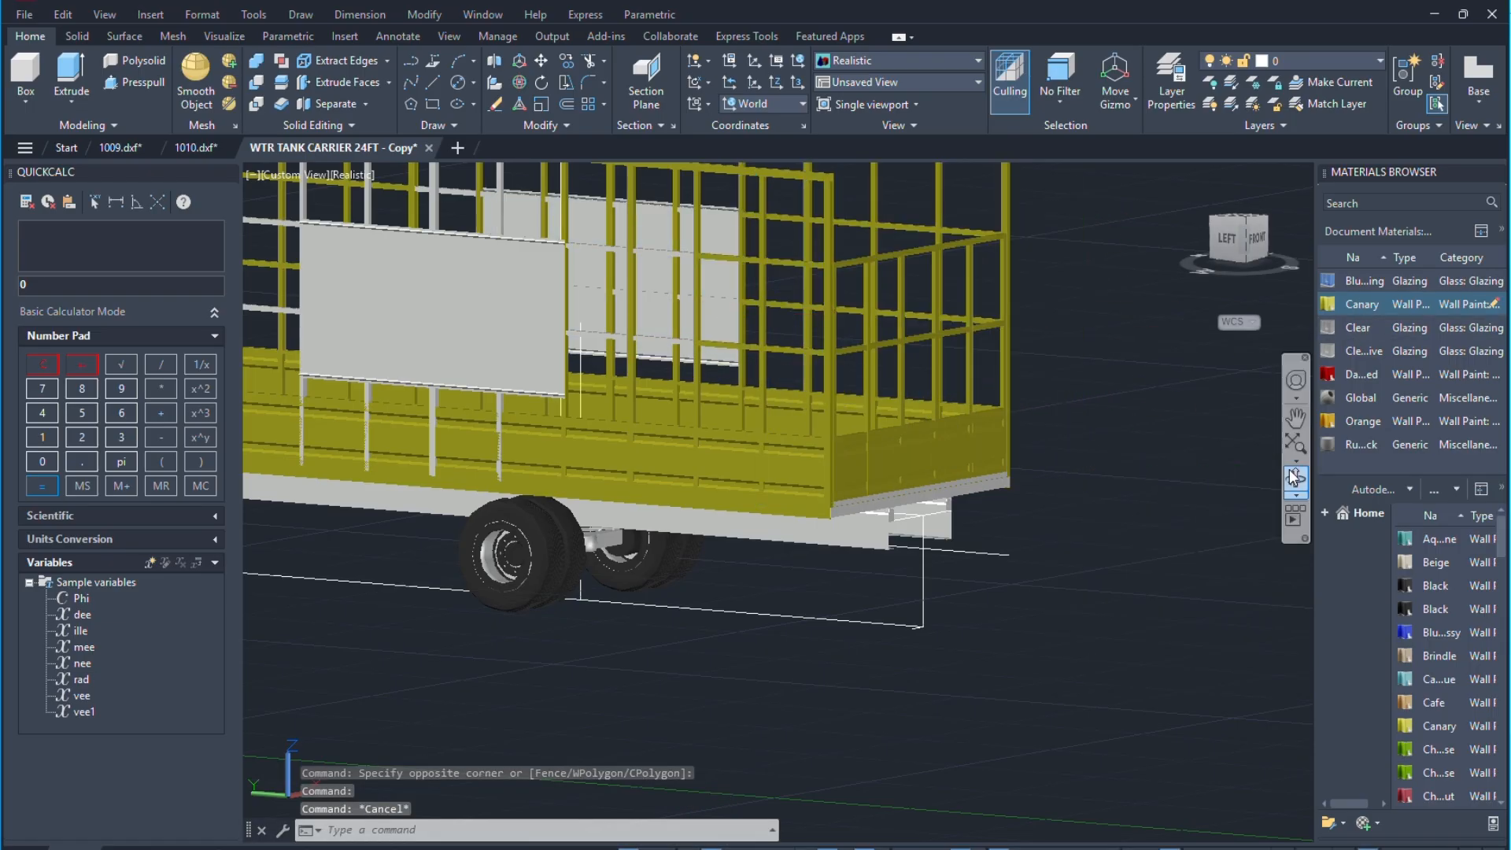
Apply Canary to the right cab door.
{"action": "left_click", "coordinate": [1295, 473]}
{"action": "left_click_drag", "start_coordinate": [991, 393], "coordinate": [606, 527]}
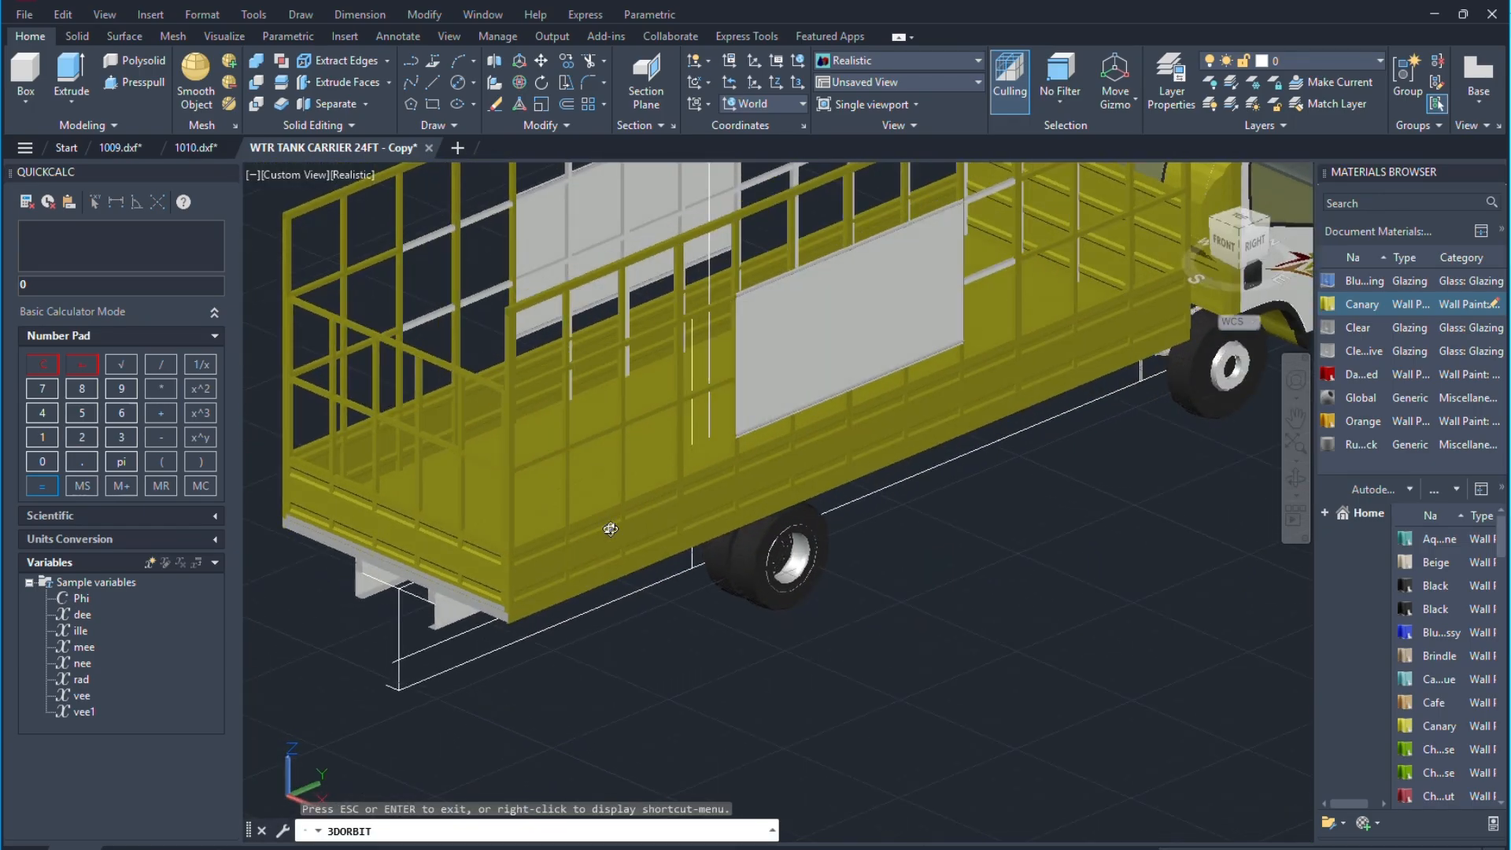
{"action": "scroll", "coordinate": [606, 526], "scroll_direction": "down", "scroll_amount": 2}
{"action": "scroll", "coordinate": [697, 360], "scroll_direction": "up", "scroll_amount": 2}
{"action": "left_click_drag", "start_coordinate": [701, 472], "coordinate": [634, 459]}
{"action": "scroll", "coordinate": [634, 459], "scroll_direction": "down", "scroll_amount": 2}
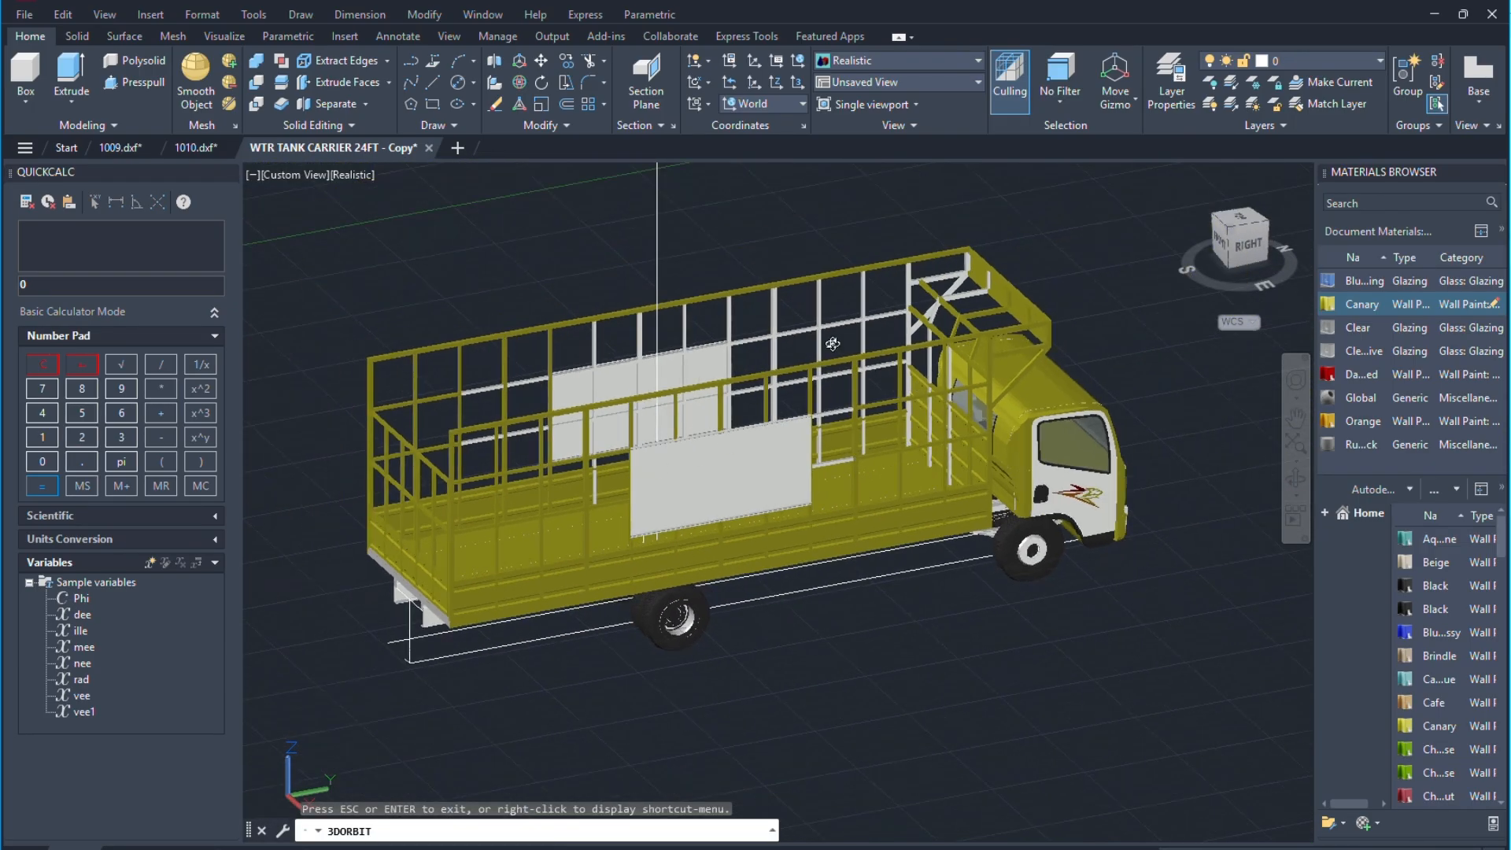
{"action": "scroll", "coordinate": [845, 316], "scroll_direction": "up", "scroll_amount": 2}
{"action": "scroll", "coordinate": [1061, 218], "scroll_direction": "up", "scroll_amount": 1}
{"action": "scroll", "coordinate": [627, 415], "scroll_direction": "down", "scroll_amount": 1}
{"action": "key", "text": "Escape"}
{"action": "scroll", "coordinate": [1212, 661], "scroll_direction": "up", "scroll_amount": 5}
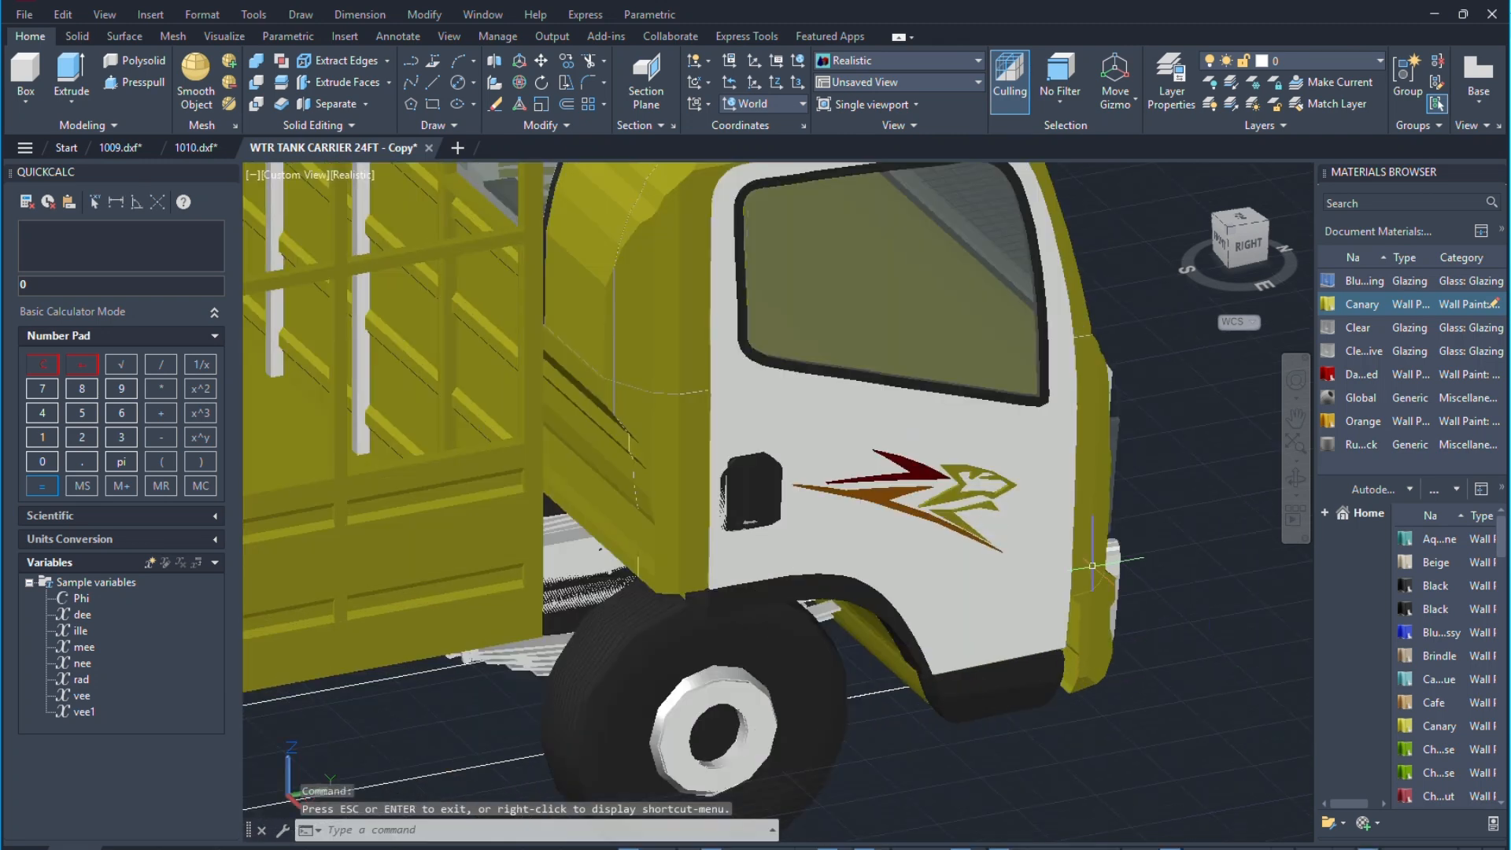
{"action": "left_click", "coordinate": [857, 422]}
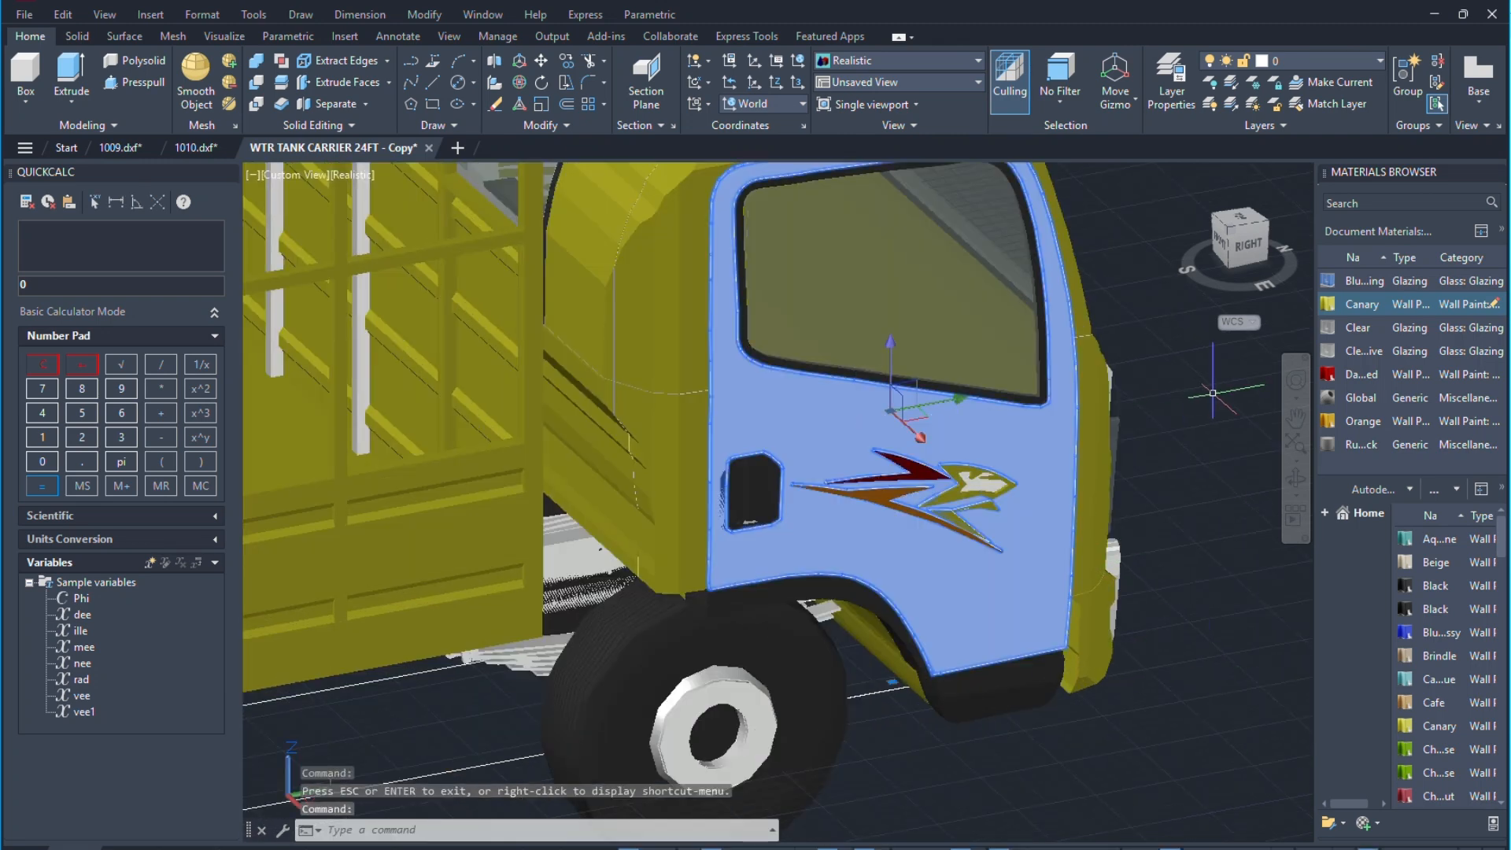
{"action": "left_click", "coordinate": [1367, 308]}
Try the Global material on the exposed chassis part between body and front wheel, and replace it with the Ru...ck material.
{"action": "scroll", "coordinate": [1117, 370], "scroll_direction": "down", "scroll_amount": 3}
{"action": "scroll", "coordinate": [952, 478], "scroll_direction": "down", "scroll_amount": 2}
{"action": "scroll", "coordinate": [882, 491], "scroll_direction": "up", "scroll_amount": 4}
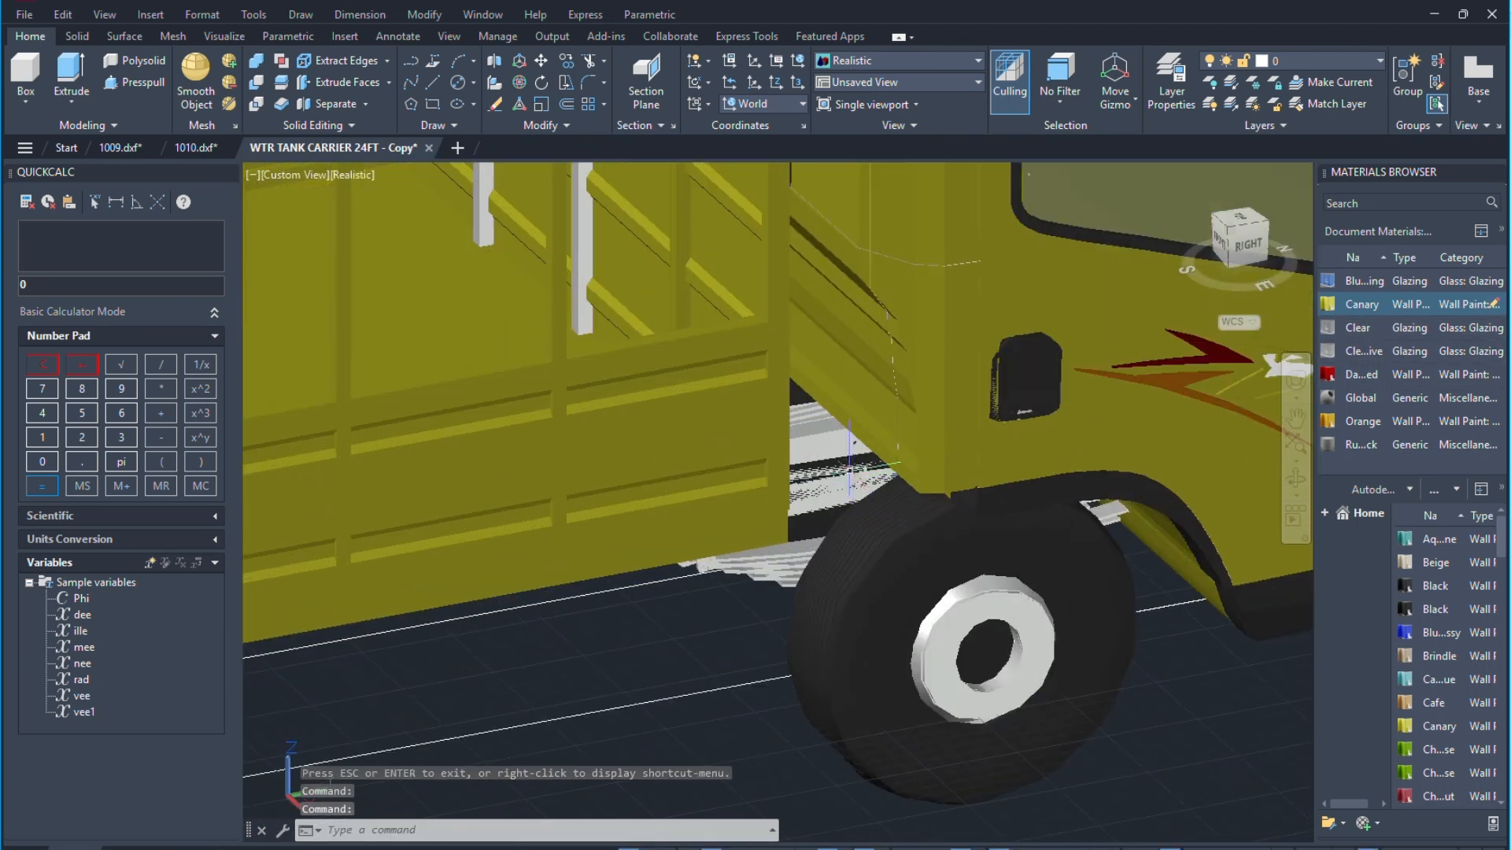
{"action": "left_click", "coordinate": [838, 464]}
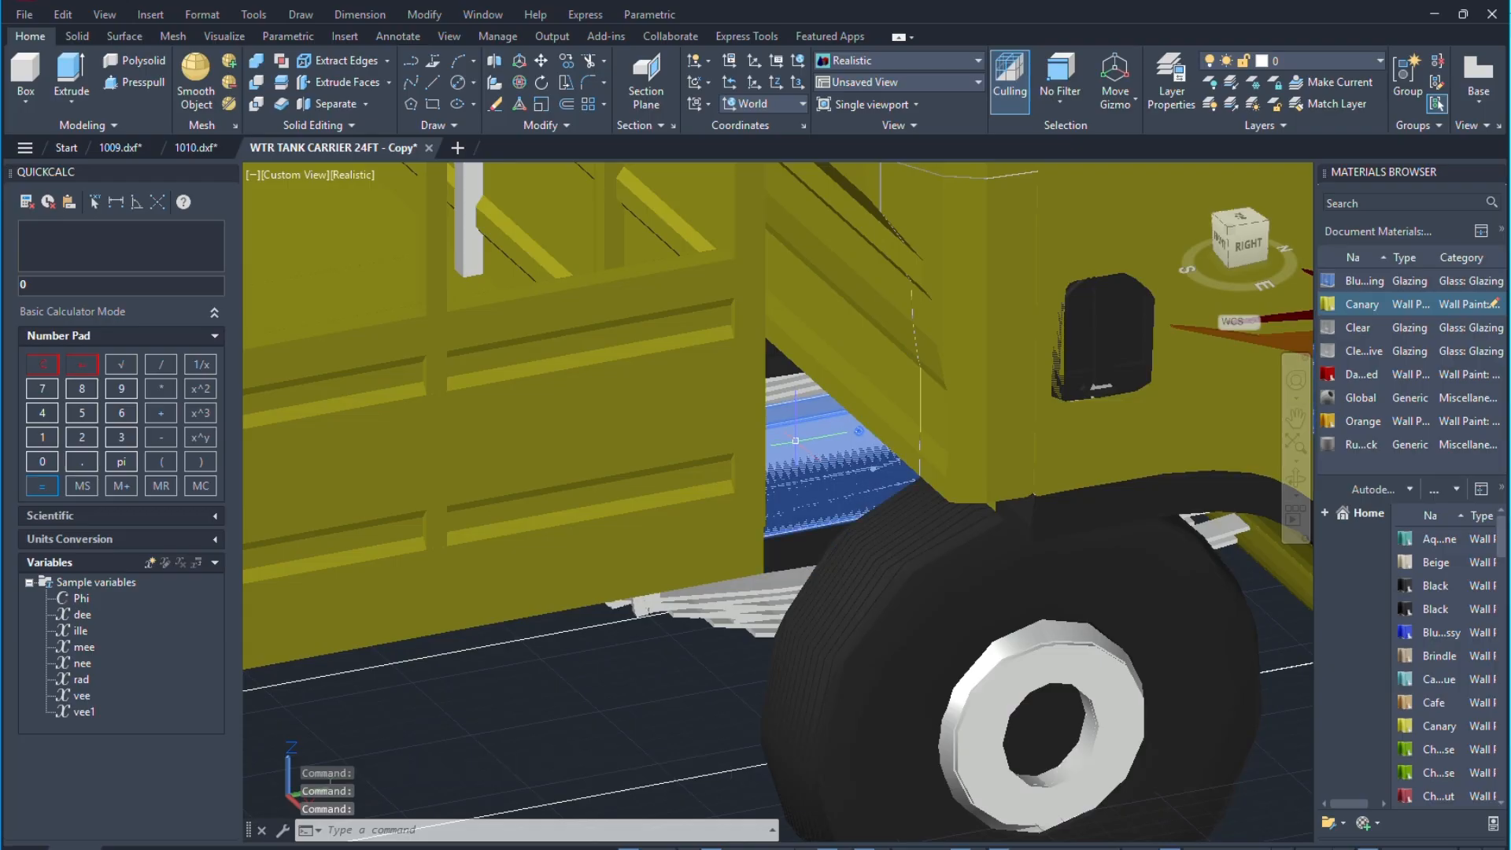
{"action": "left_click", "coordinate": [1356, 401]}
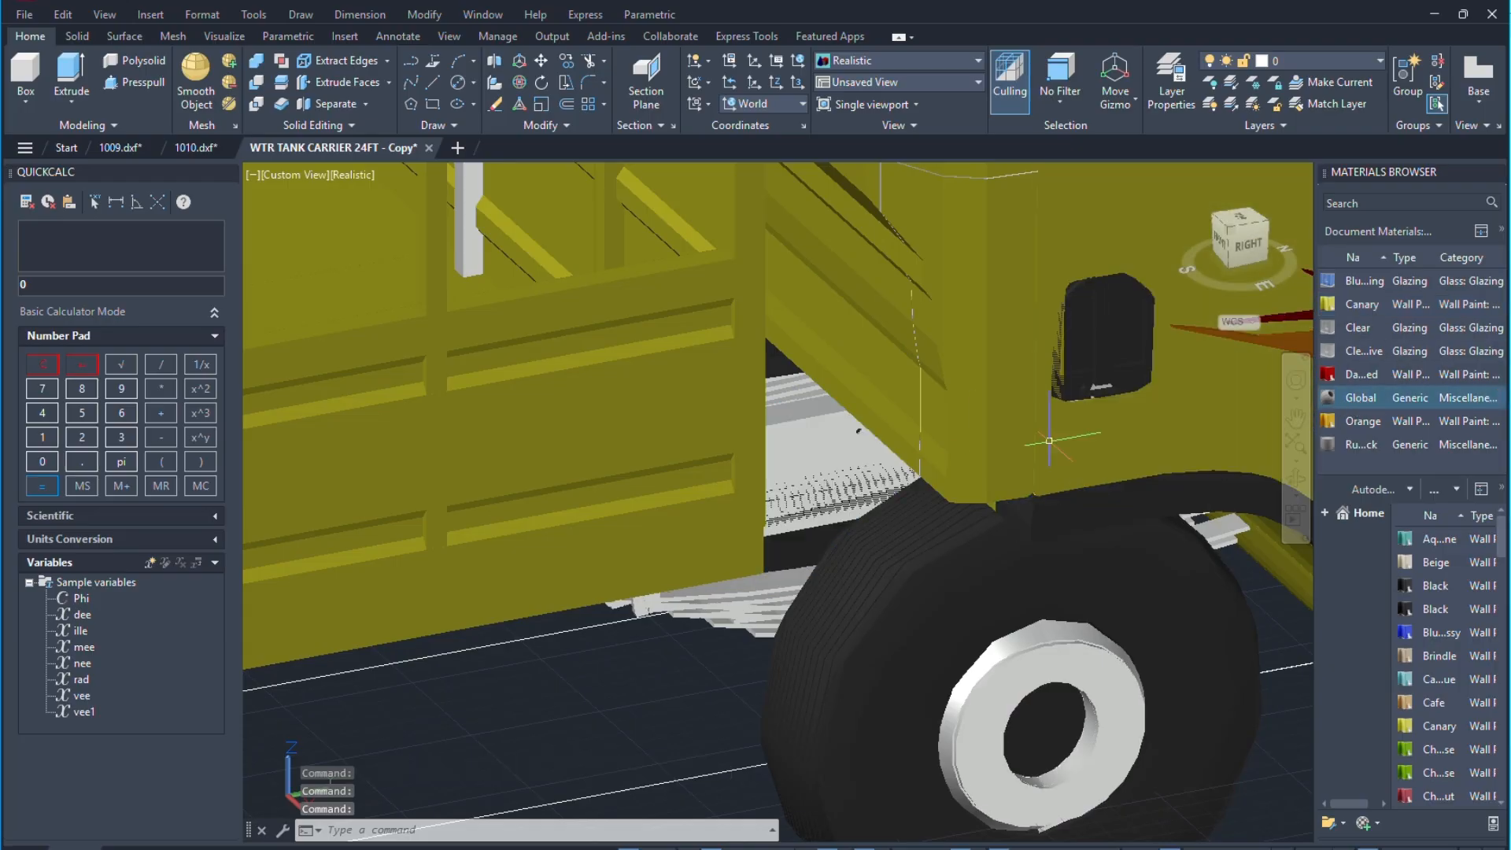
{"action": "left_click", "coordinate": [834, 484]}
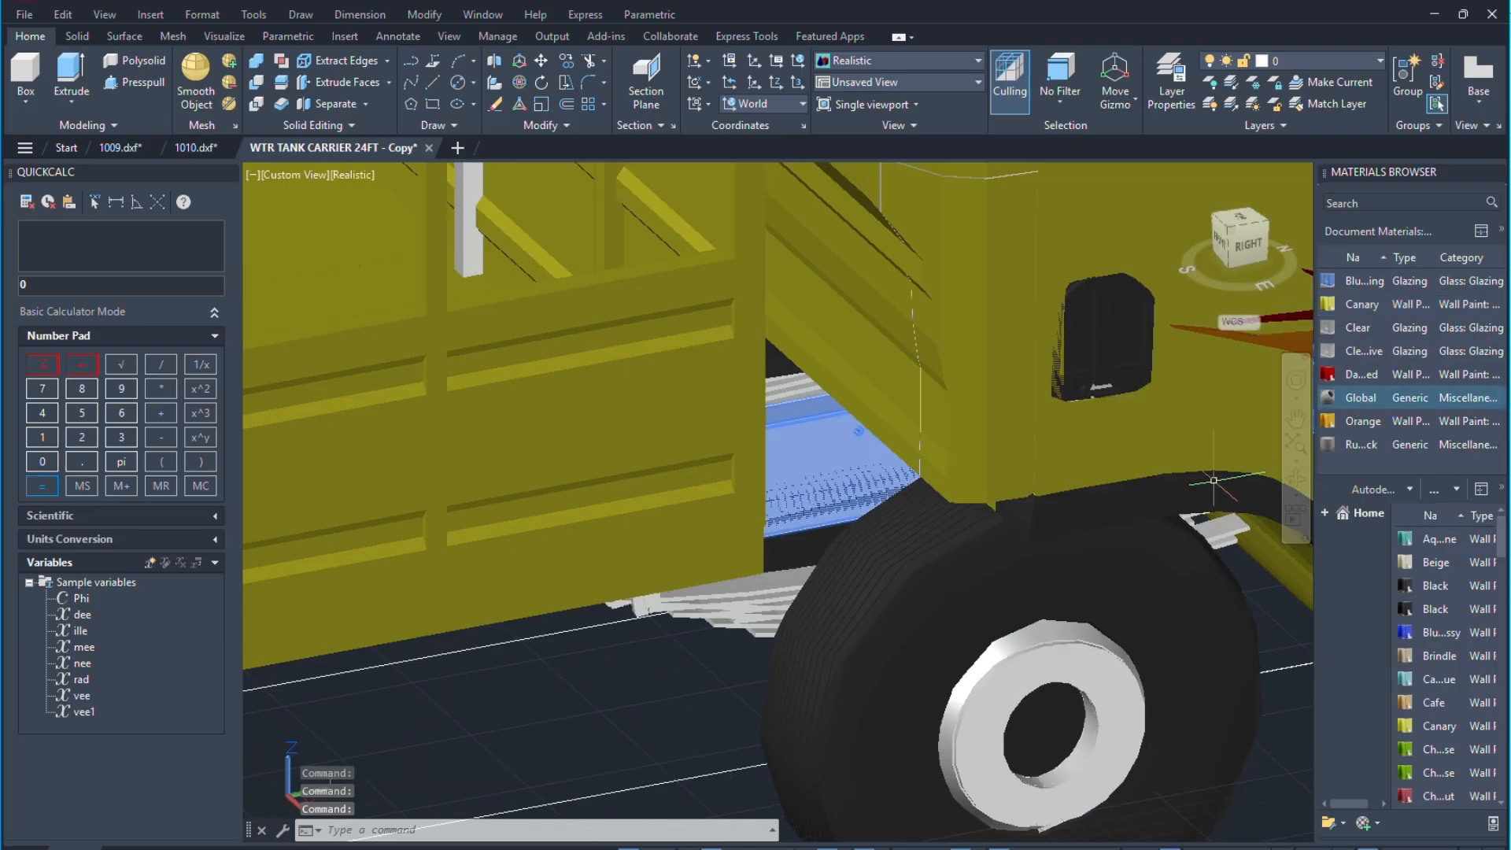
{"action": "left_click", "coordinate": [1361, 445]}
{"action": "scroll", "coordinate": [1116, 428], "scroll_direction": "down", "scroll_amount": 6}
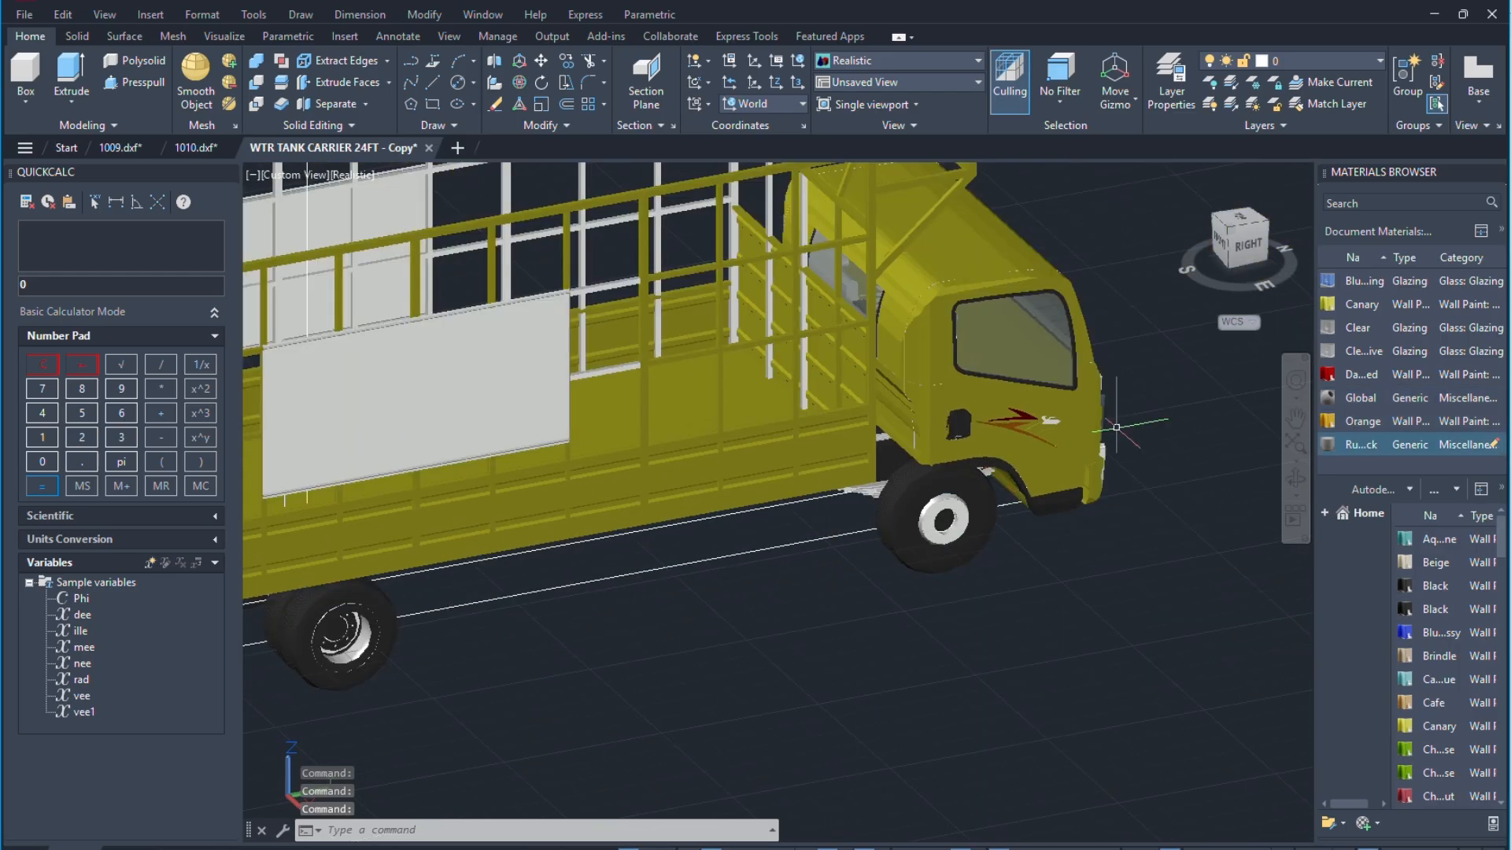
Apply Canary to the front panel of the cab below the windshield.
{"action": "left_click", "coordinate": [1295, 478]}
{"action": "left_click_drag", "start_coordinate": [1170, 441], "coordinate": [928, 433]}
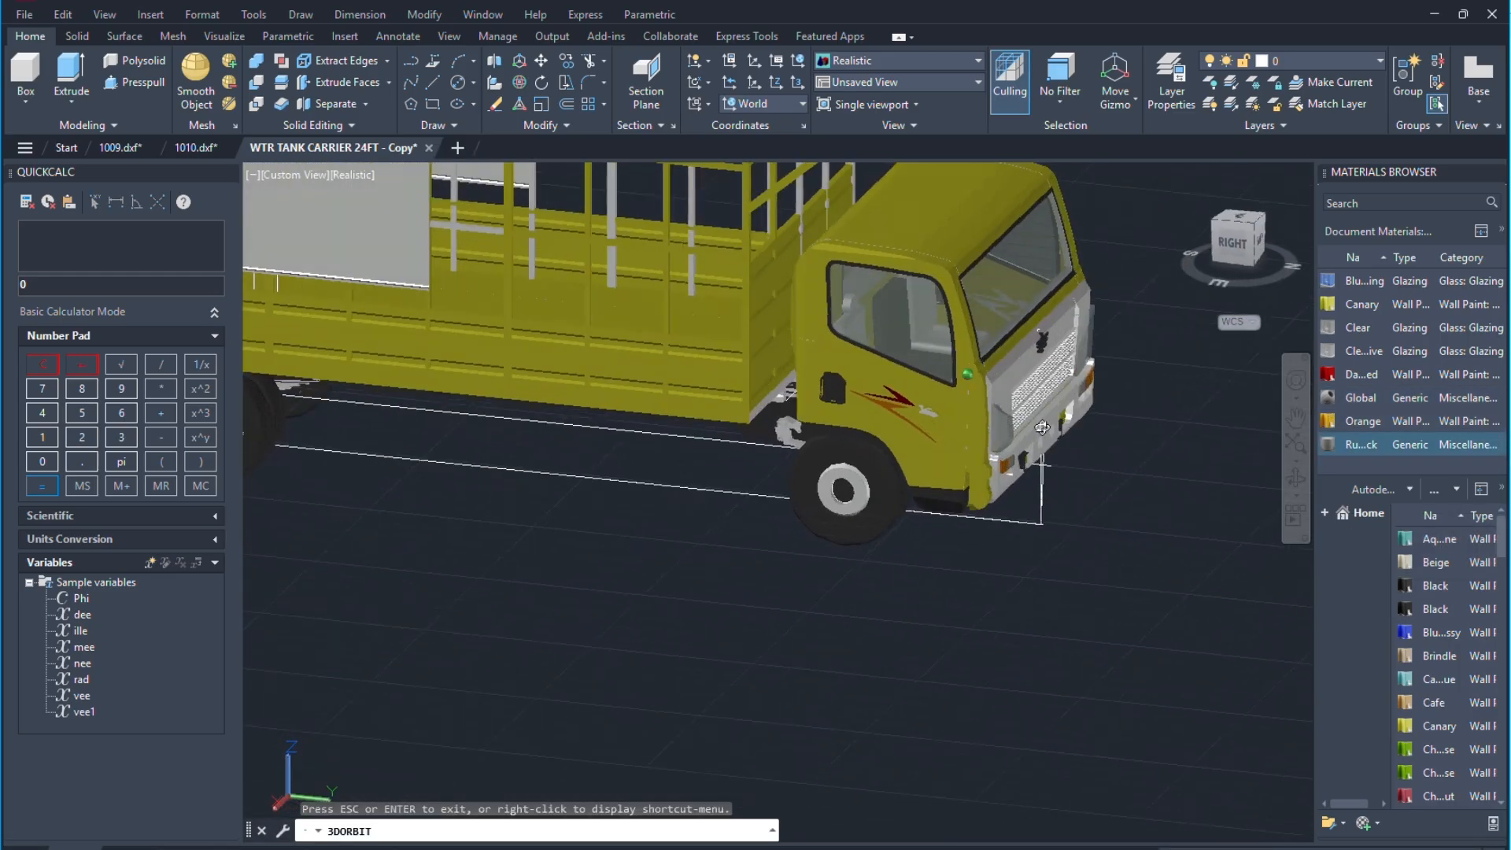
{"action": "key", "text": "Escape"}
{"action": "scroll", "coordinate": [1087, 297], "scroll_direction": "up", "scroll_amount": 6}
{"action": "left_click", "coordinate": [1067, 333]}
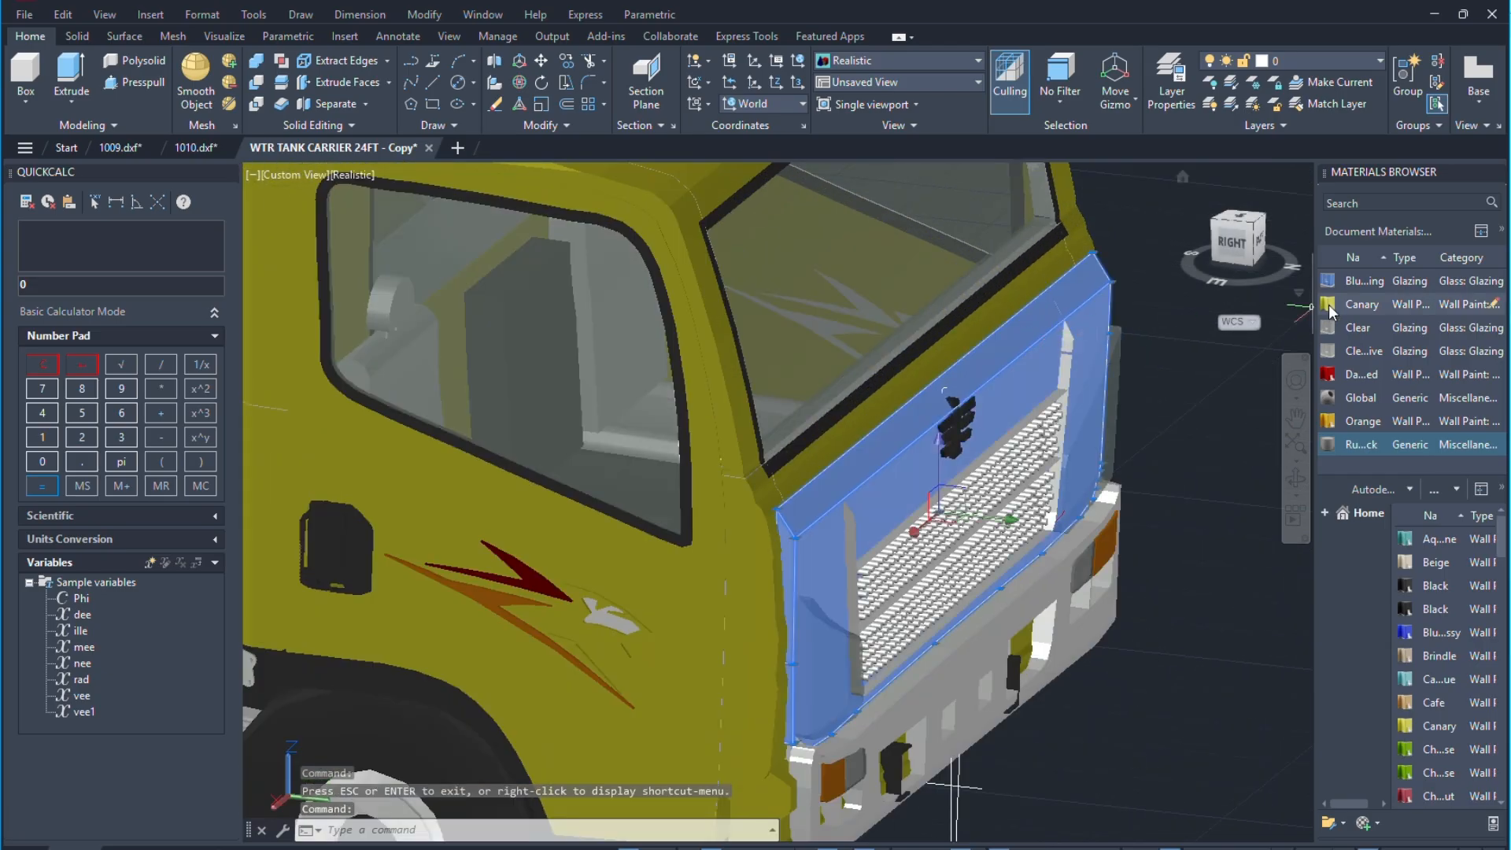
{"action": "left_click", "coordinate": [1352, 309]}
Apply Canary to the frame strips around the front grille.
{"action": "scroll", "coordinate": [1162, 448], "scroll_direction": "down", "scroll_amount": 4}
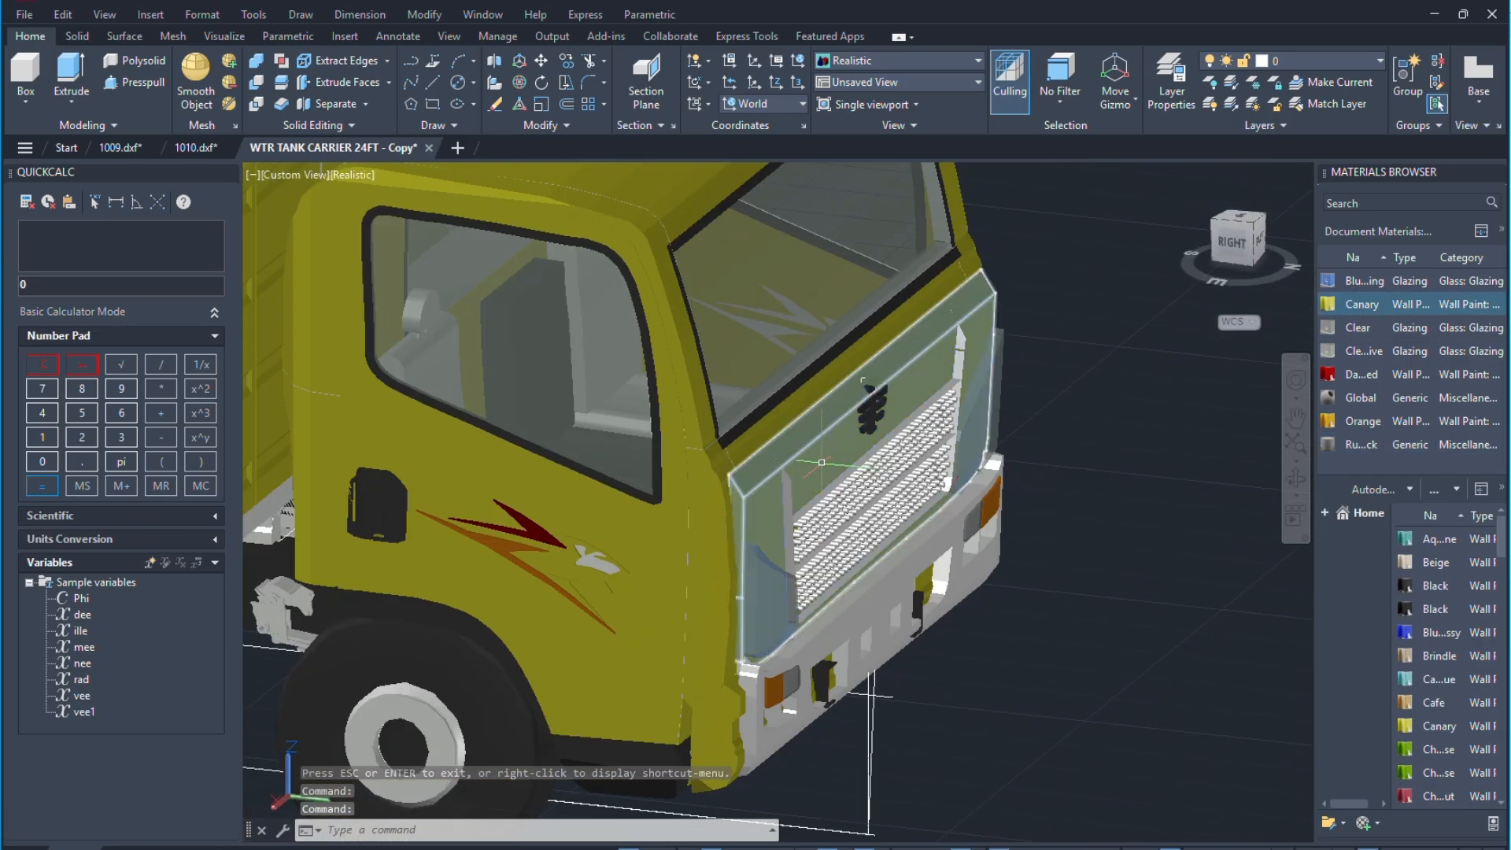
{"action": "scroll", "coordinate": [875, 466], "scroll_direction": "up", "scroll_amount": 6}
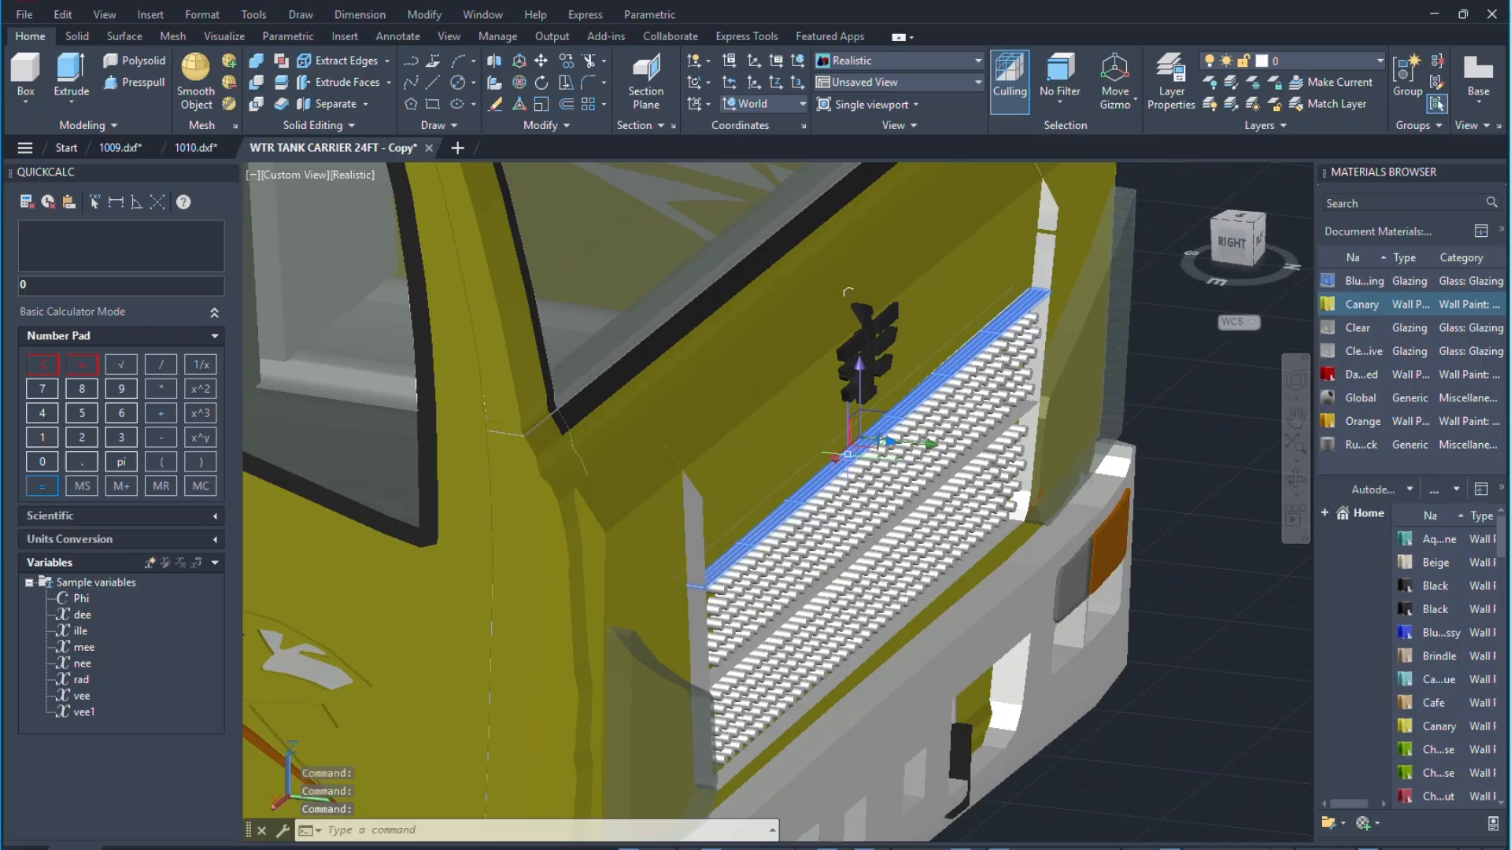
{"action": "left_click", "coordinate": [699, 530]}
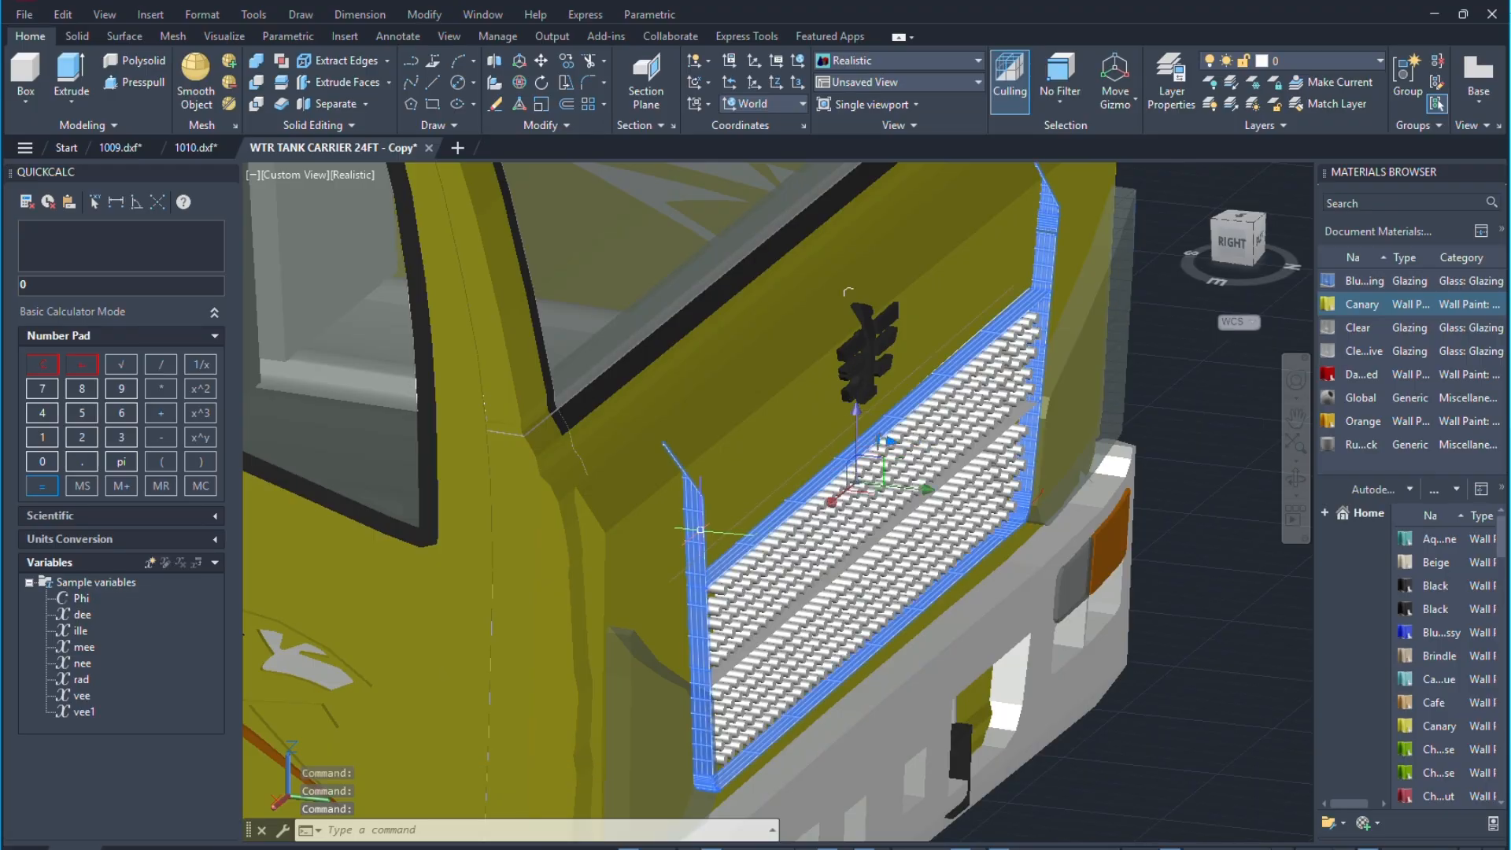
{"action": "left_click", "coordinate": [1381, 303]}
{"action": "scroll", "coordinate": [826, 468], "scroll_direction": "down", "scroll_amount": 5}
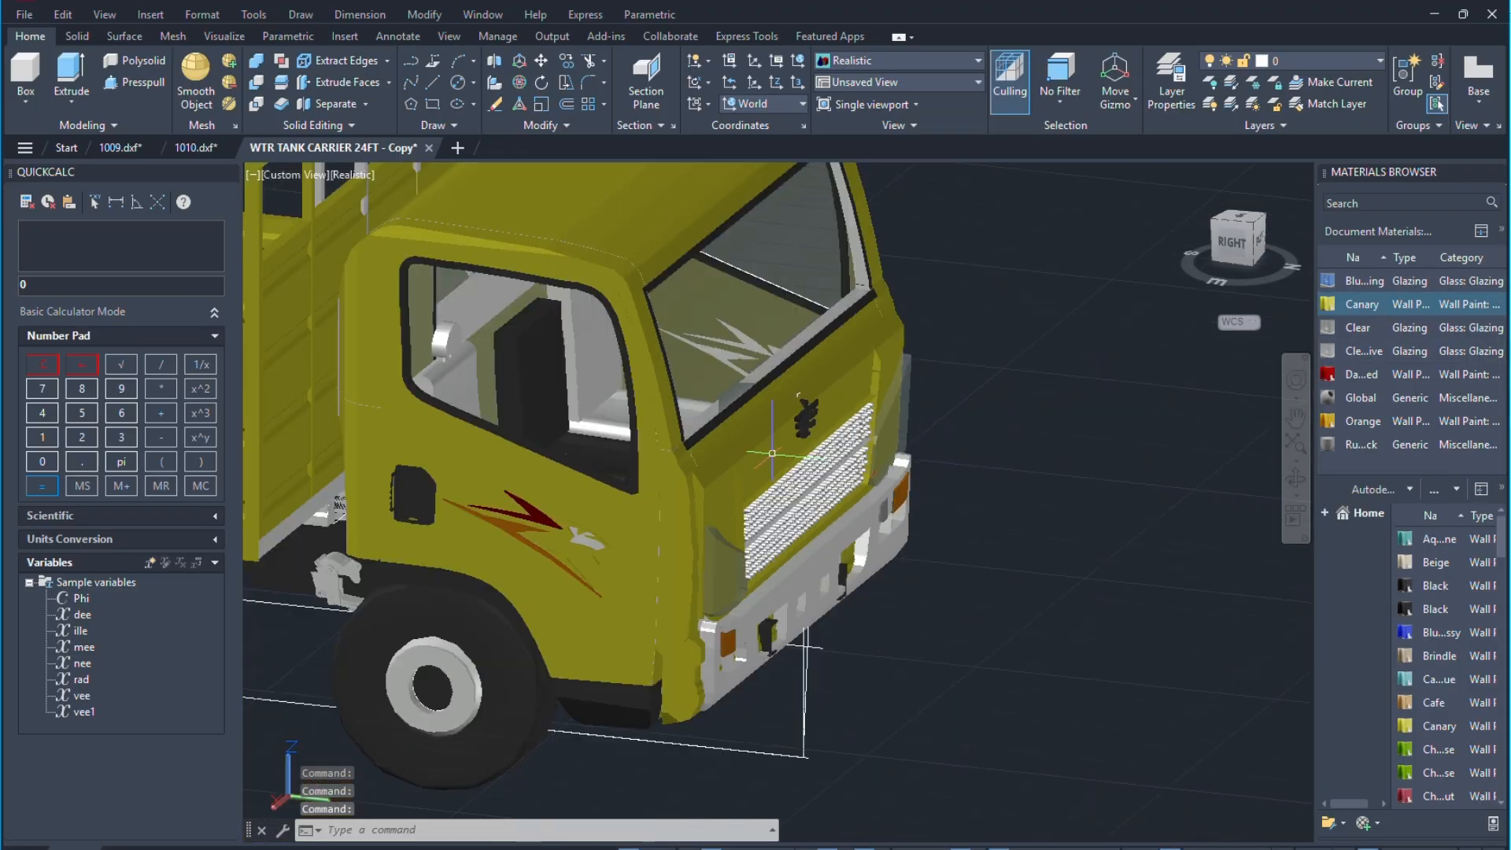
Apply Canary to the front bumper.
{"action": "left_click", "coordinate": [818, 559]}
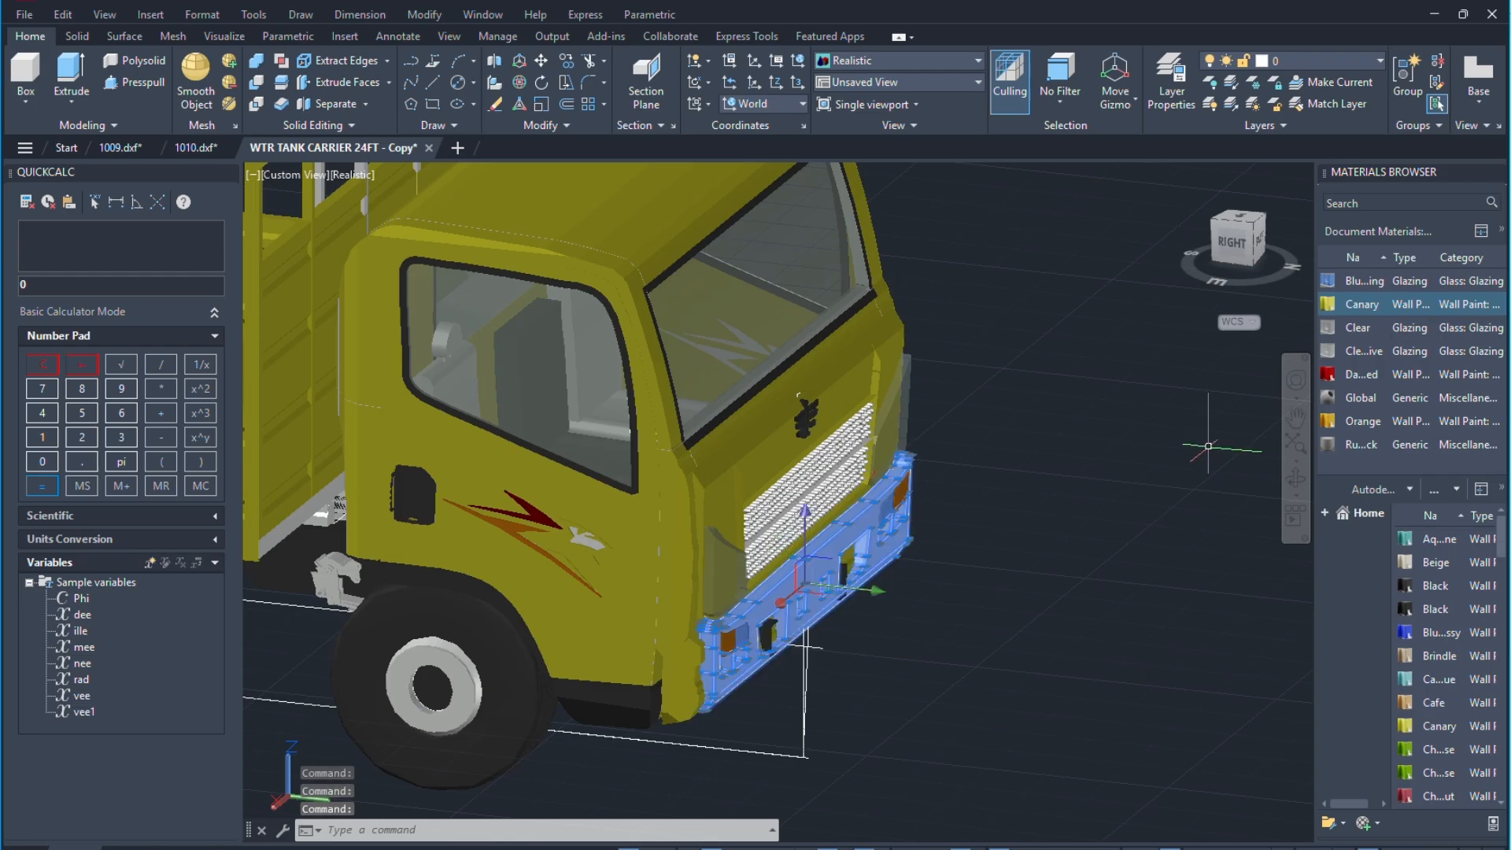
{"action": "left_click", "coordinate": [1383, 307]}
{"action": "scroll", "coordinate": [905, 509], "scroll_direction": "up", "scroll_amount": 3}
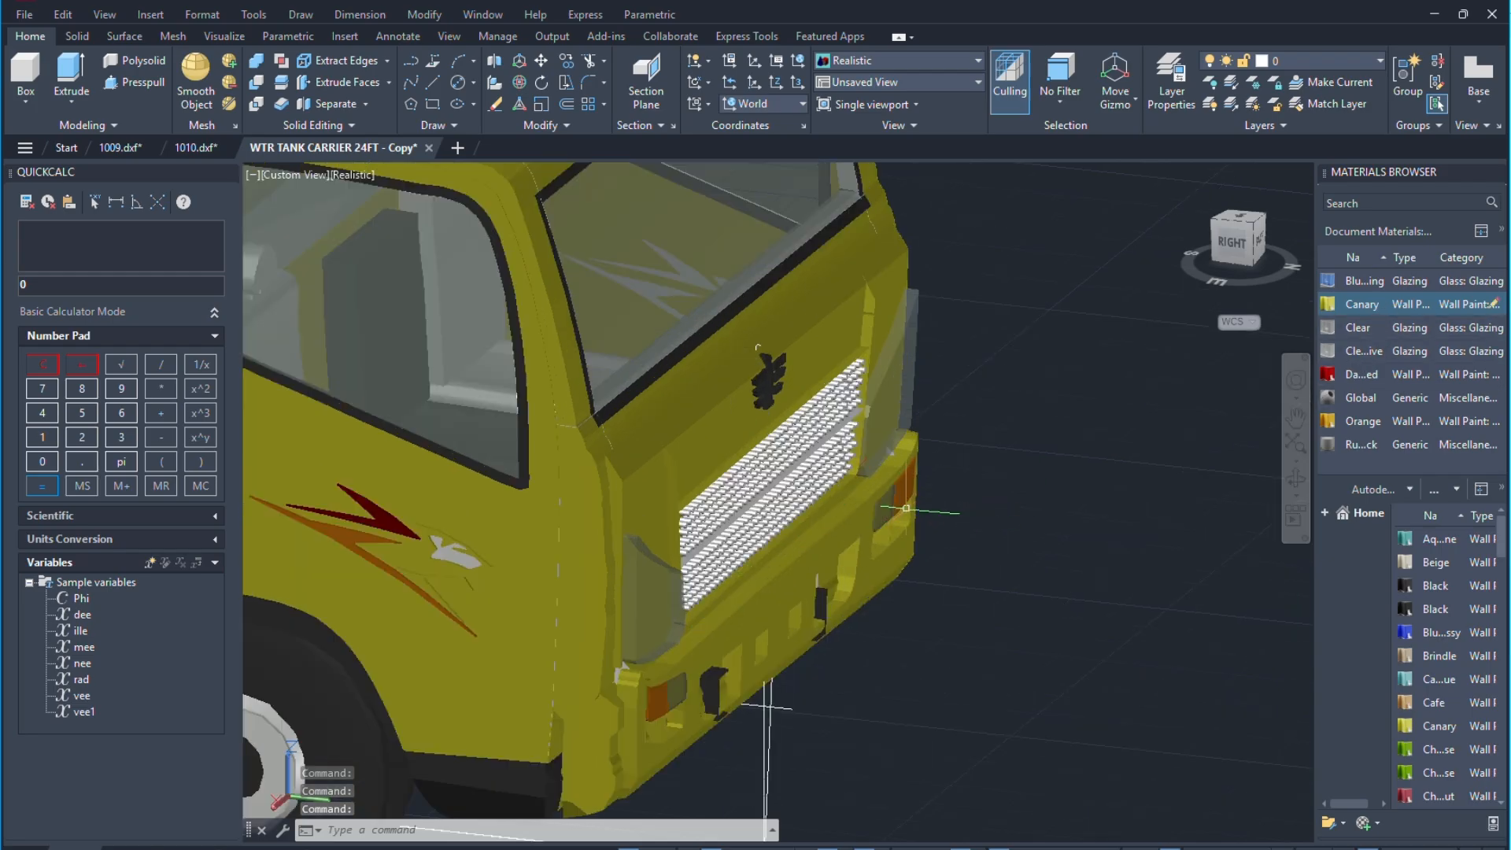
Select the cab's front parts, including the grille and emblem, with a crossing window in the Top view.
{"action": "left_click", "coordinate": [1298, 480]}
{"action": "left_click_drag", "start_coordinate": [1109, 473], "coordinate": [847, 460]}
{"action": "key", "text": "Escape"}
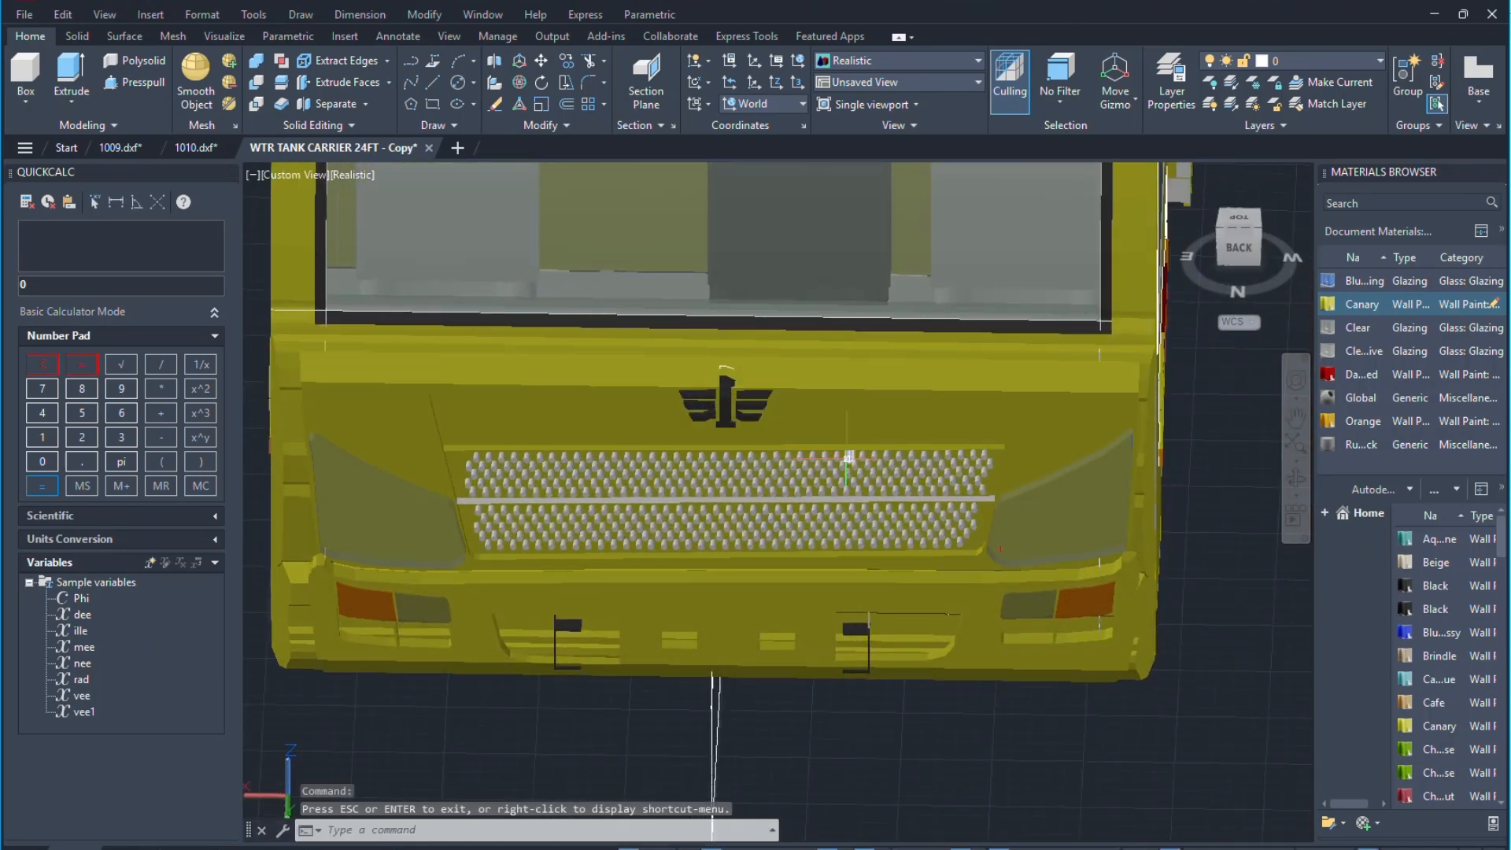
{"action": "left_click", "coordinate": [1240, 220]}
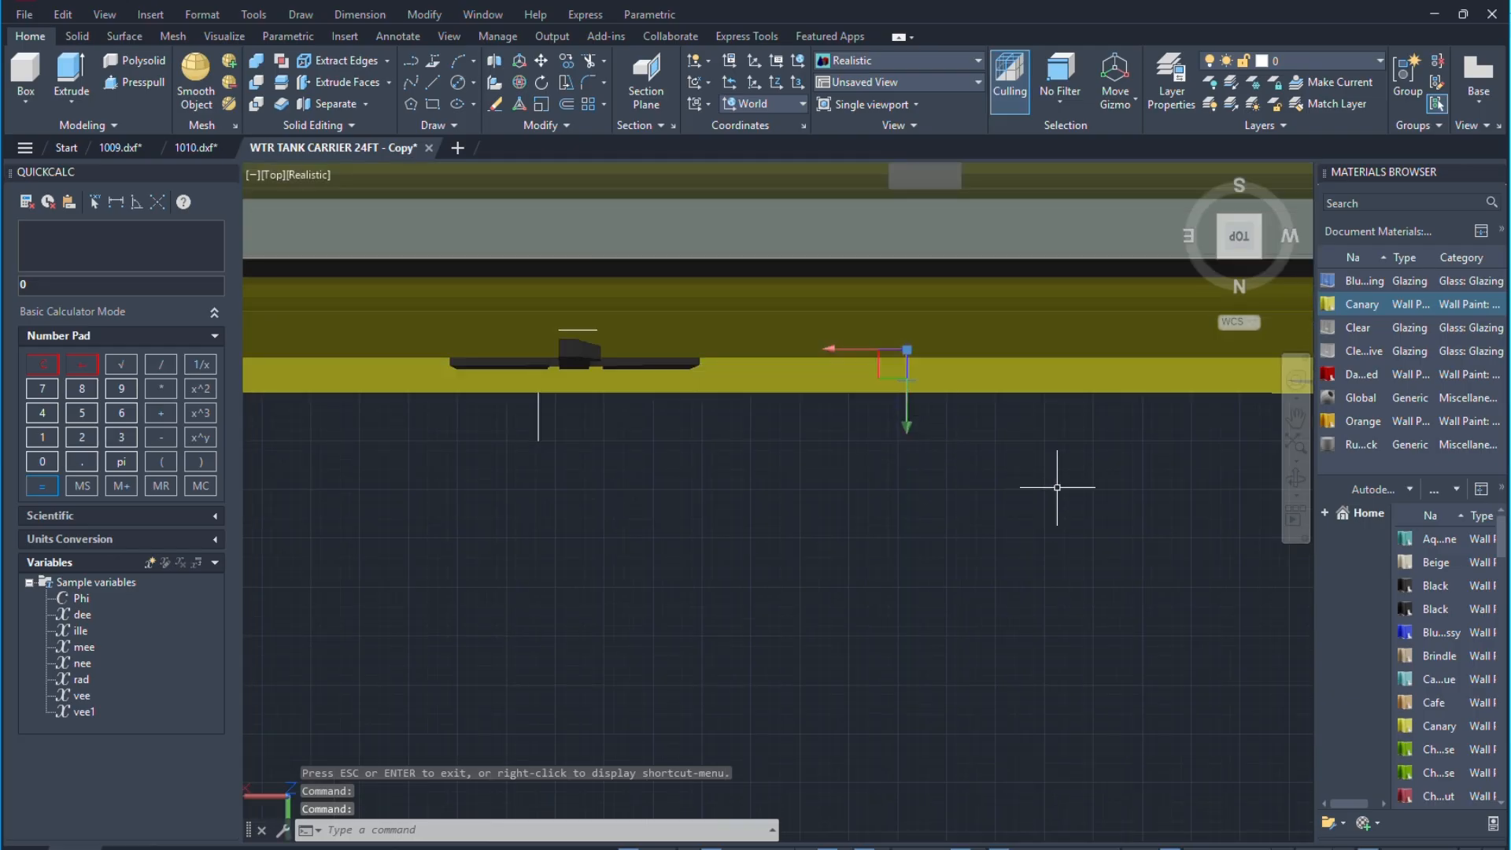
{"action": "scroll", "coordinate": [1004, 396], "scroll_direction": "down", "scroll_amount": 2}
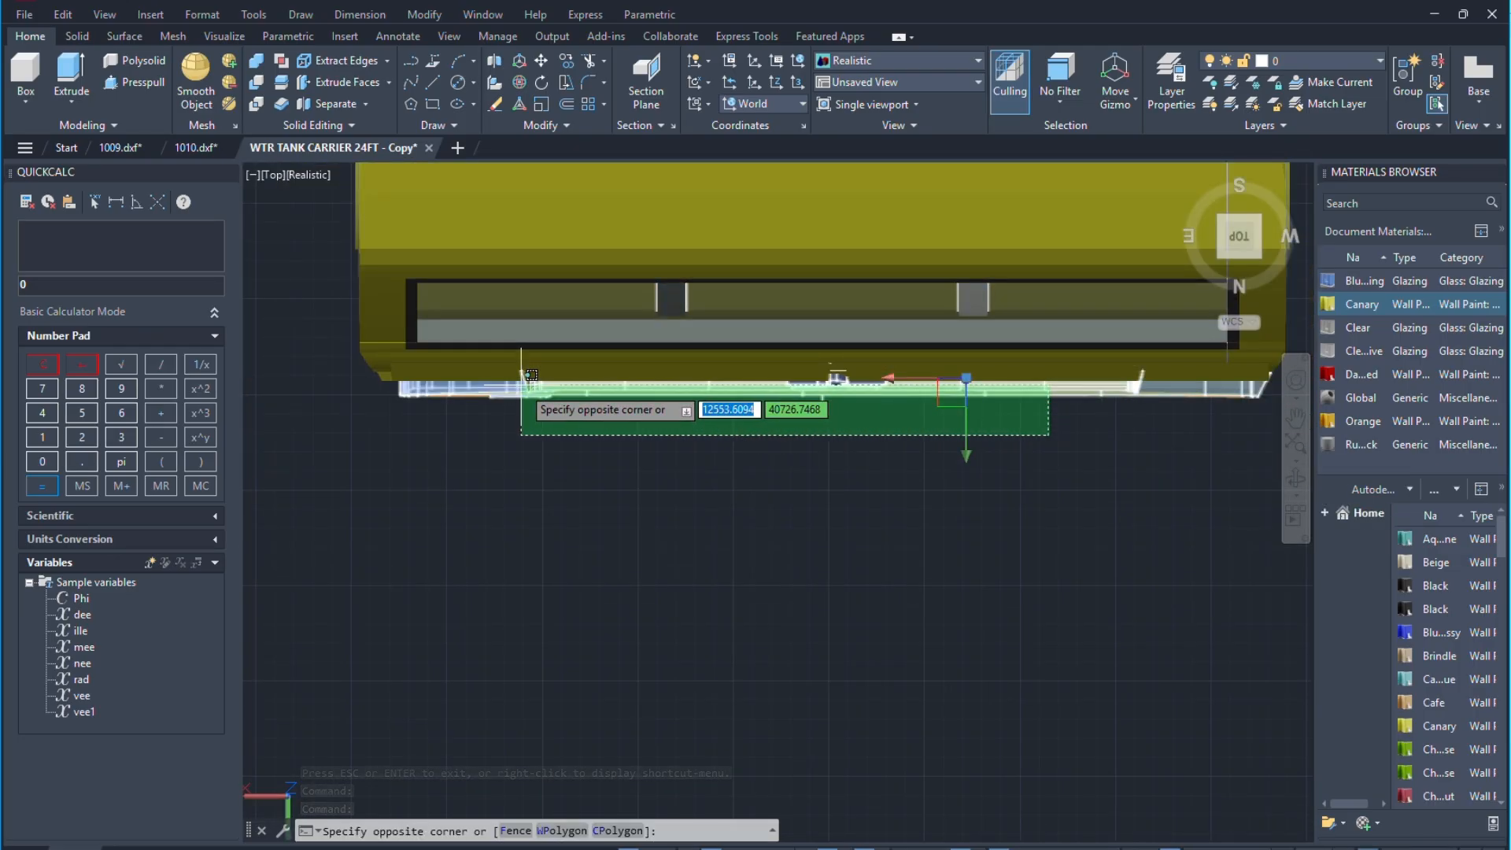
{"action": "left_click", "coordinate": [531, 375]}
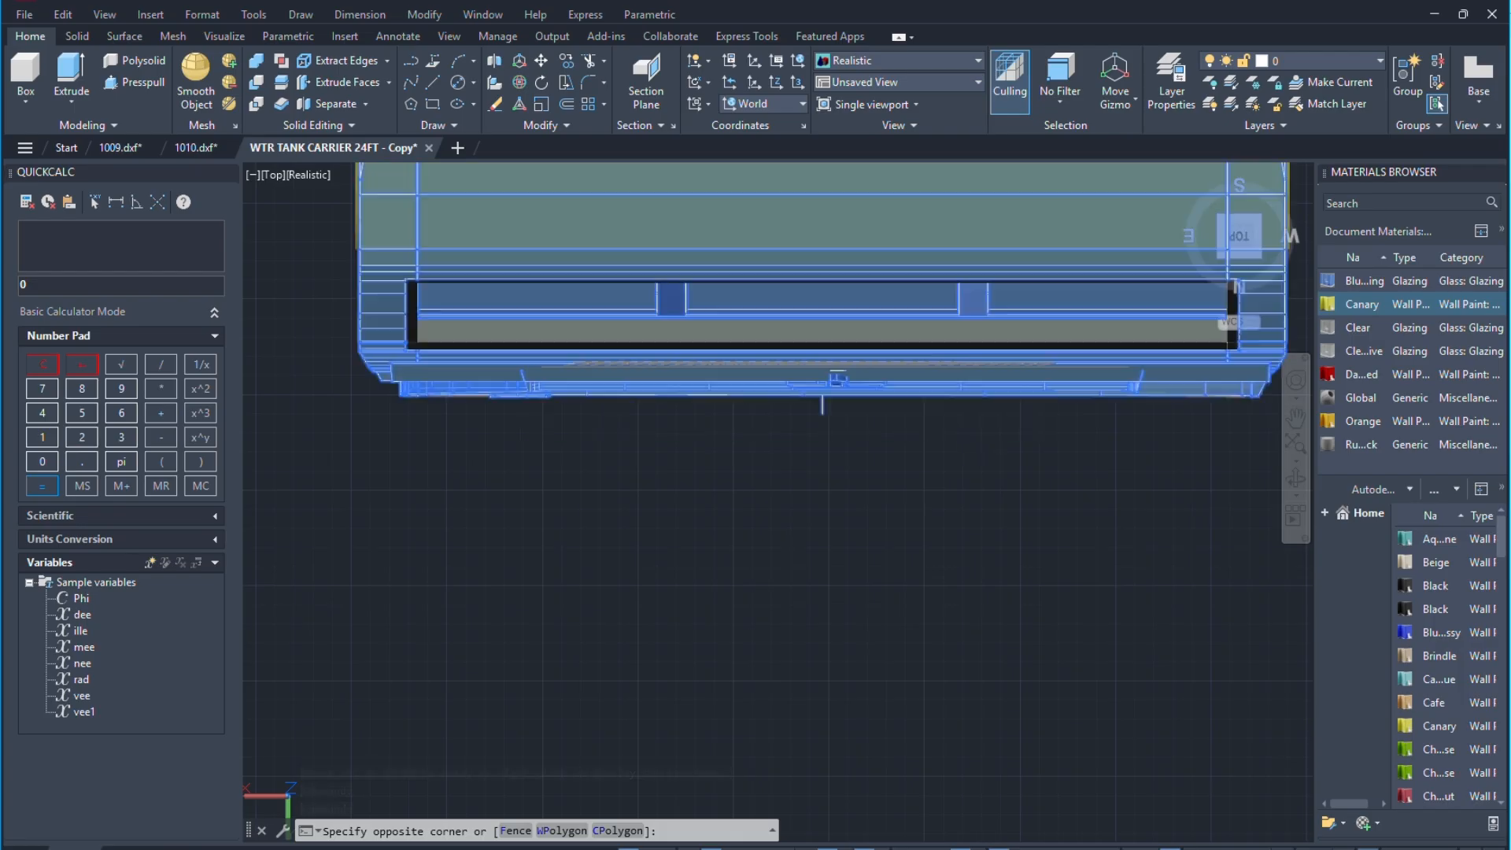
Remove the emblem's wing and centre pieces from the selection of cab front parts.
{"action": "left_click", "coordinate": [1292, 481]}
{"action": "left_click_drag", "start_coordinate": [1102, 488], "coordinate": [764, 453]}
{"action": "scroll", "coordinate": [629, 596], "scroll_direction": "down", "scroll_amount": 2}
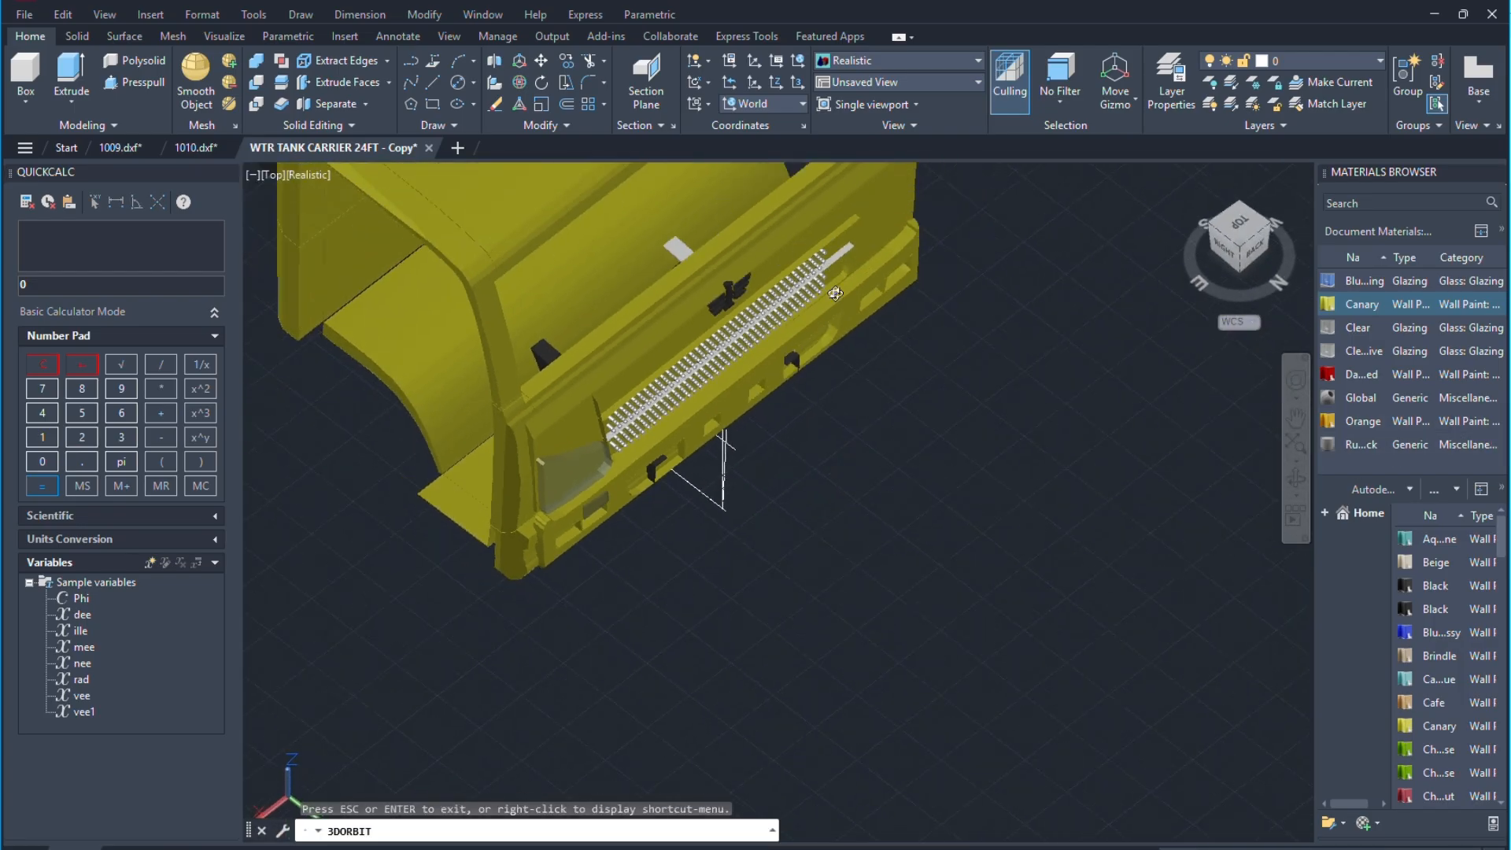
{"action": "scroll", "coordinate": [841, 263], "scroll_direction": "up", "scroll_amount": 2}
{"action": "right_click", "coordinate": [913, 380]}
{"action": "left_click", "coordinate": [952, 385]}
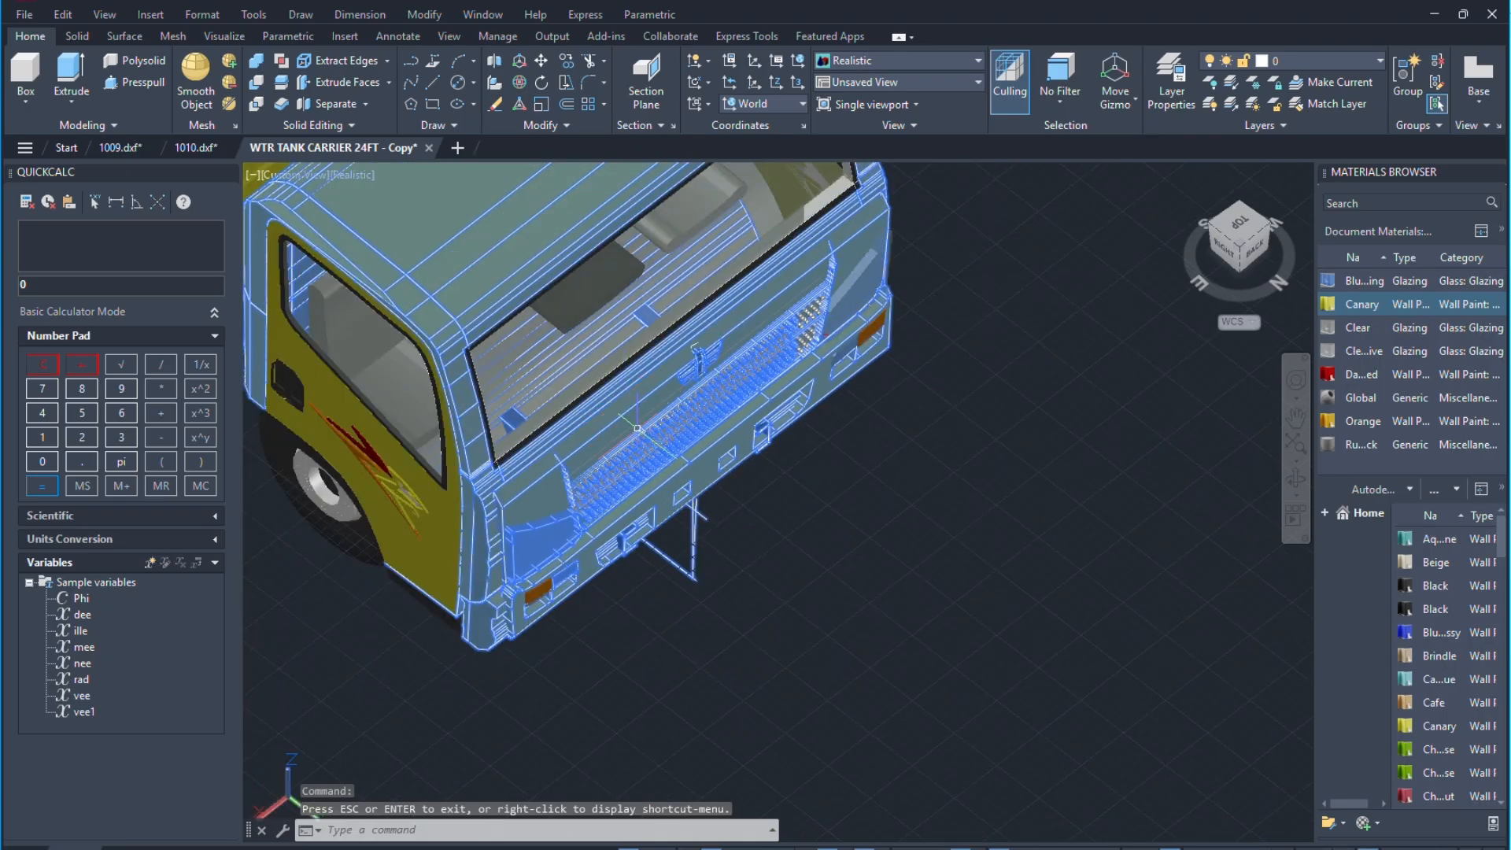
{"action": "left_click", "coordinate": [620, 399], "text": "shift"}
{"action": "scroll", "coordinate": [700, 352], "scroll_direction": "up", "scroll_amount": 10}
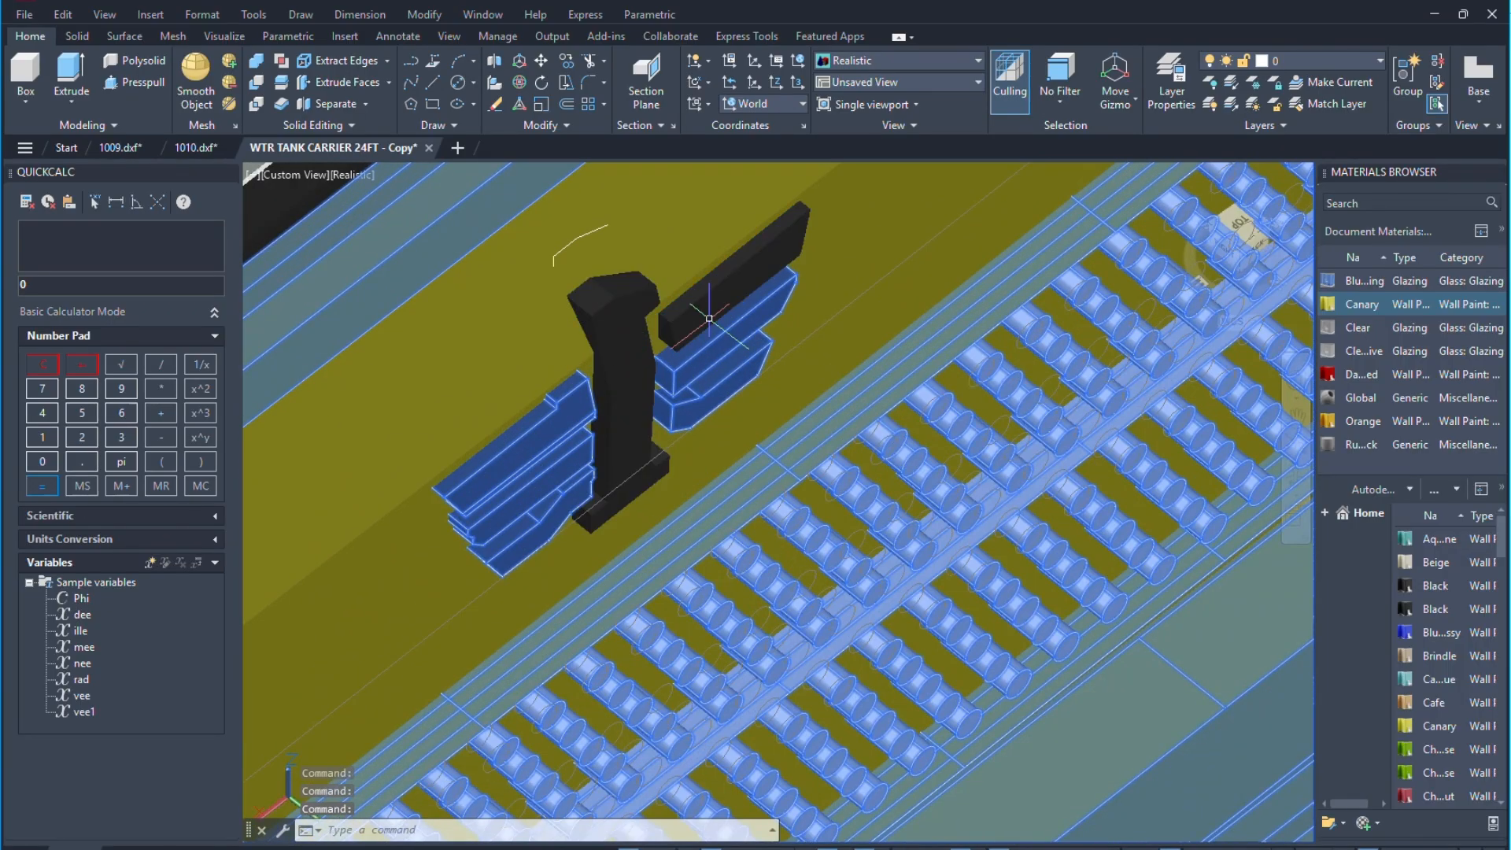
{"action": "left_click", "coordinate": [715, 341], "text": "shift"}
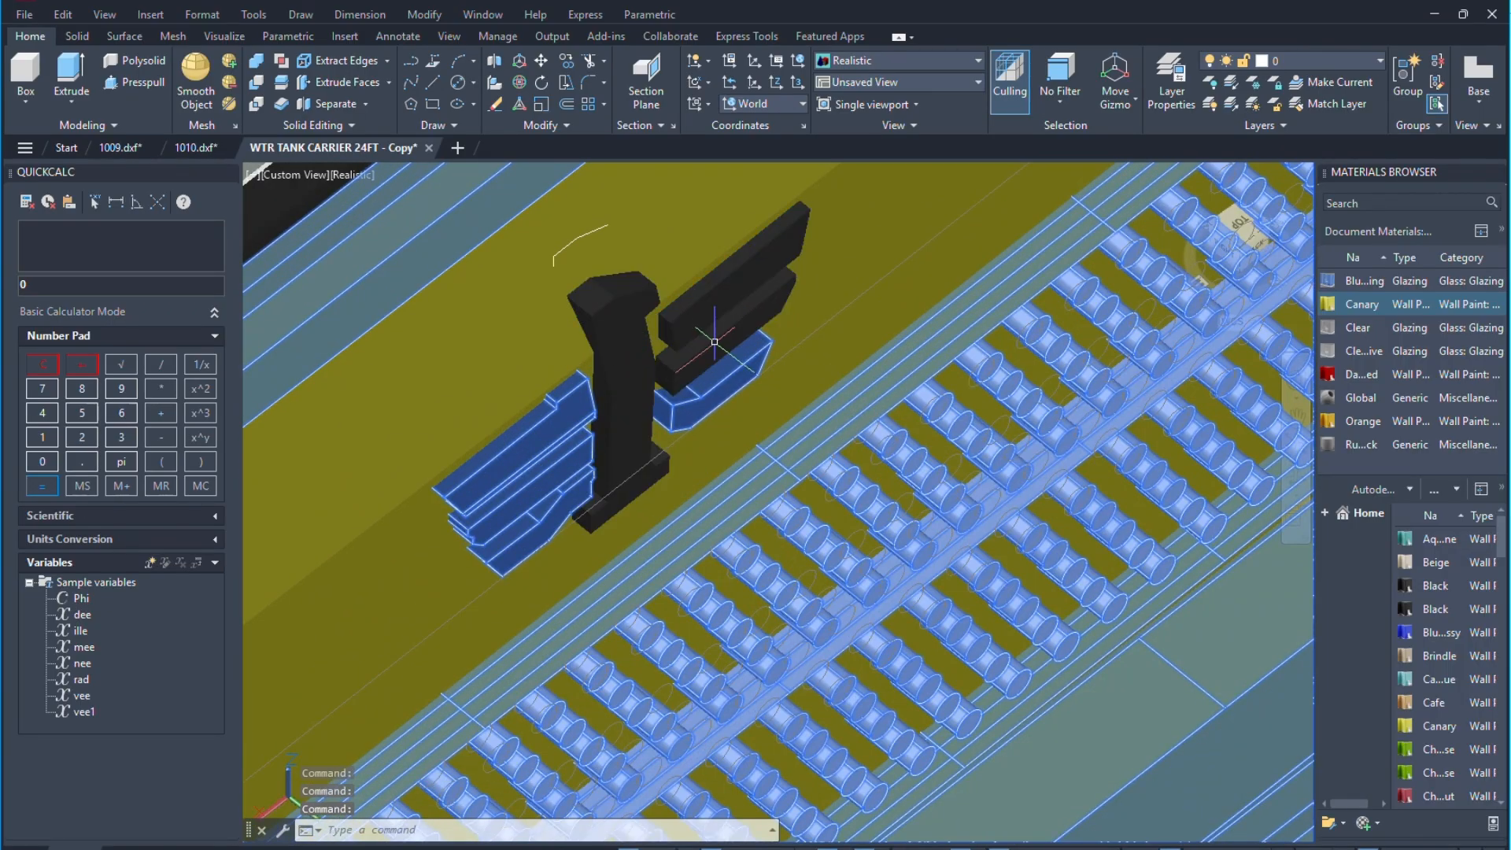
{"action": "left_click", "coordinate": [727, 379], "text": "shift"}
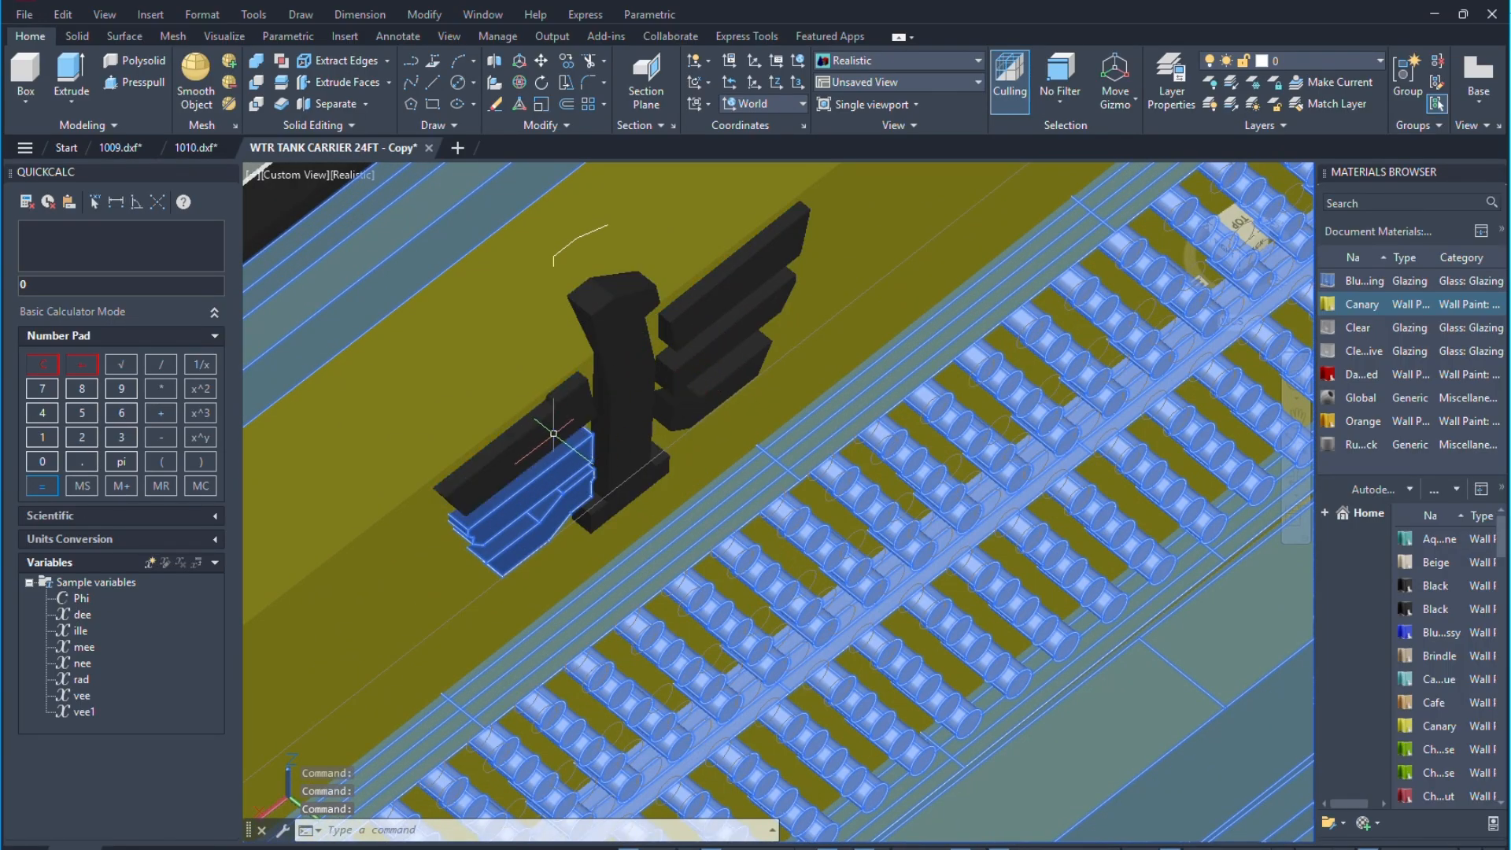
{"action": "left_click", "coordinate": [560, 482], "text": "shift"}
{"action": "scroll", "coordinate": [708, 441], "scroll_direction": "down", "scroll_amount": 8}
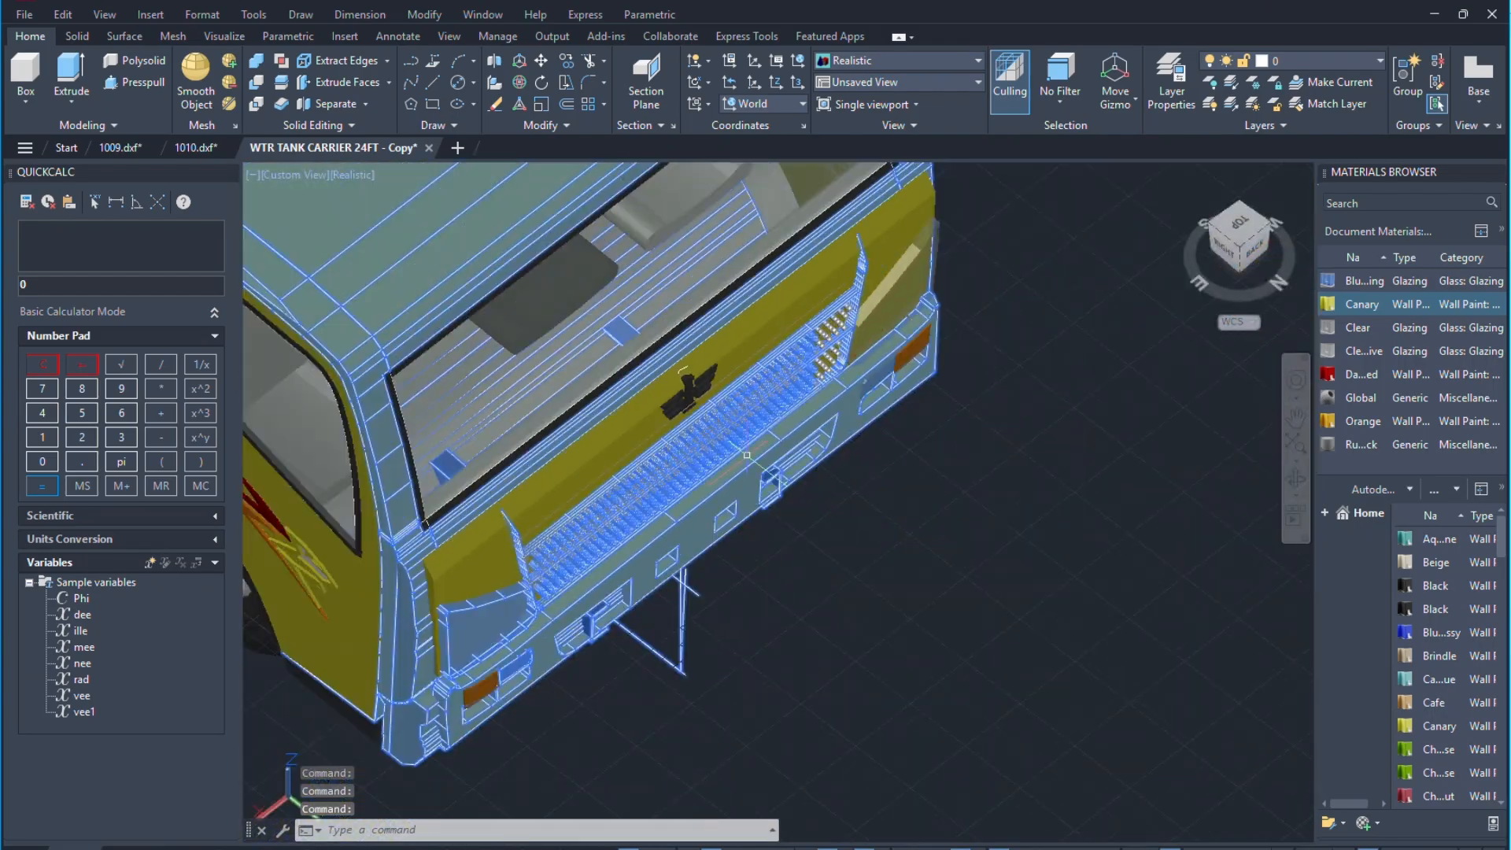
Exclude the headlights, front panel, bumper and its lamps from the selection, and apply Canary to the remaining parts, including the grille.
{"action": "scroll", "coordinate": [464, 683], "scroll_direction": "up", "scroll_amount": 4}
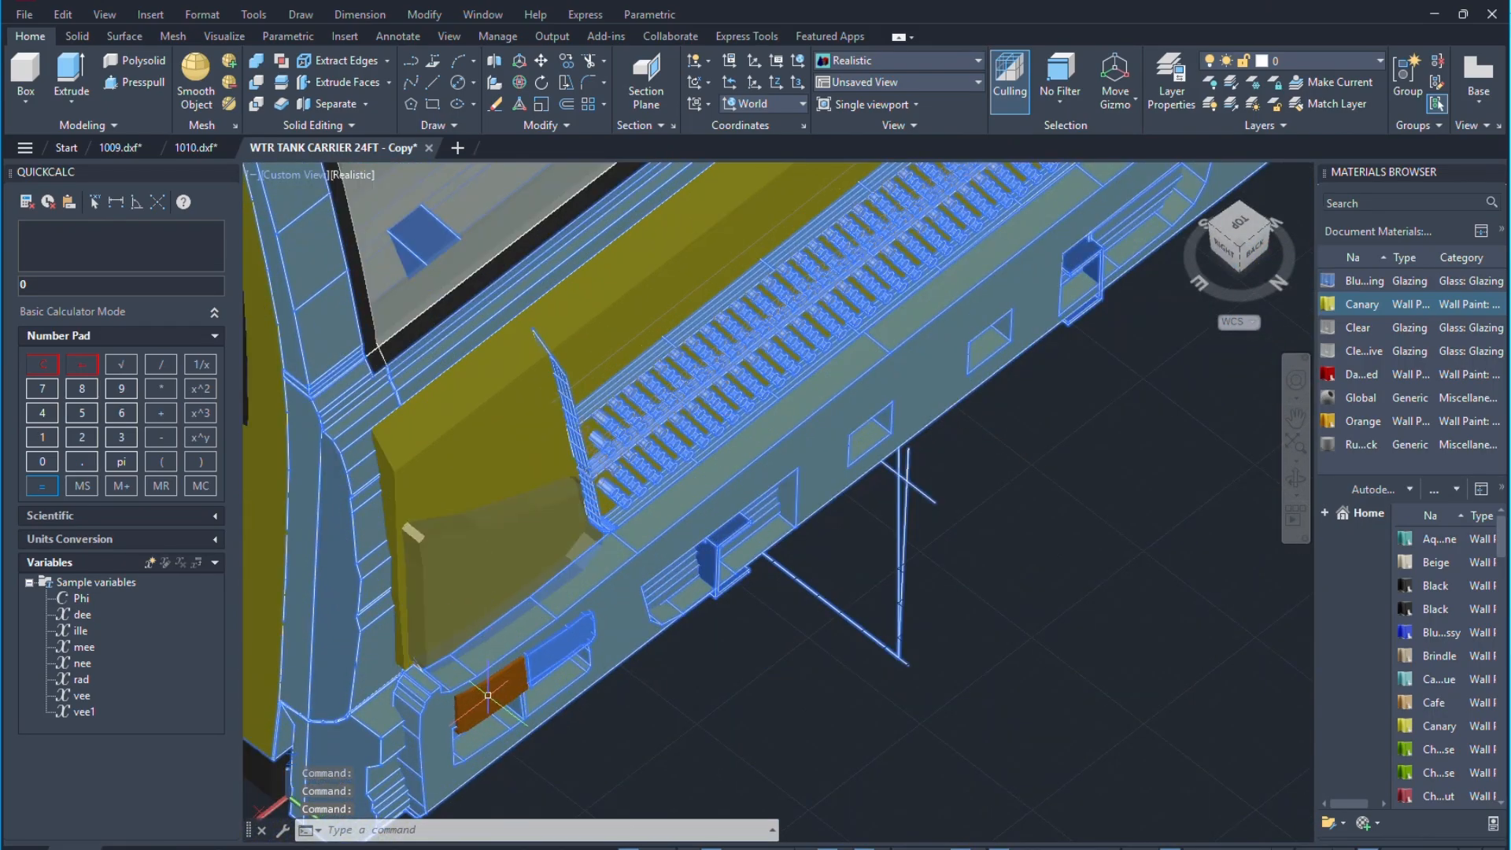
{"action": "scroll", "coordinate": [488, 696], "scroll_direction": "down", "scroll_amount": 6}
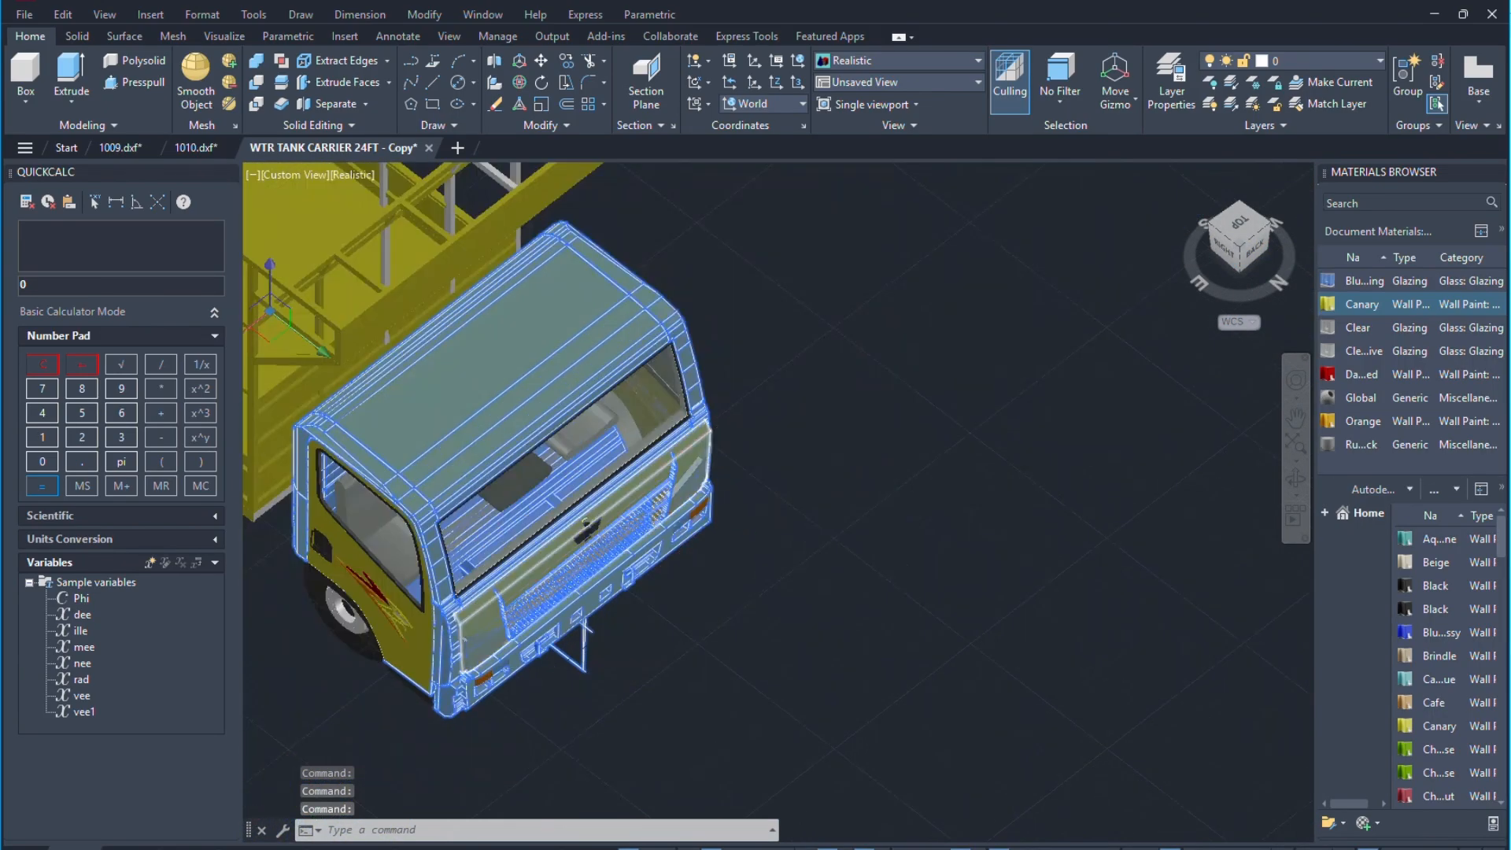
{"action": "scroll", "coordinate": [679, 520], "scroll_direction": "up", "scroll_amount": 8}
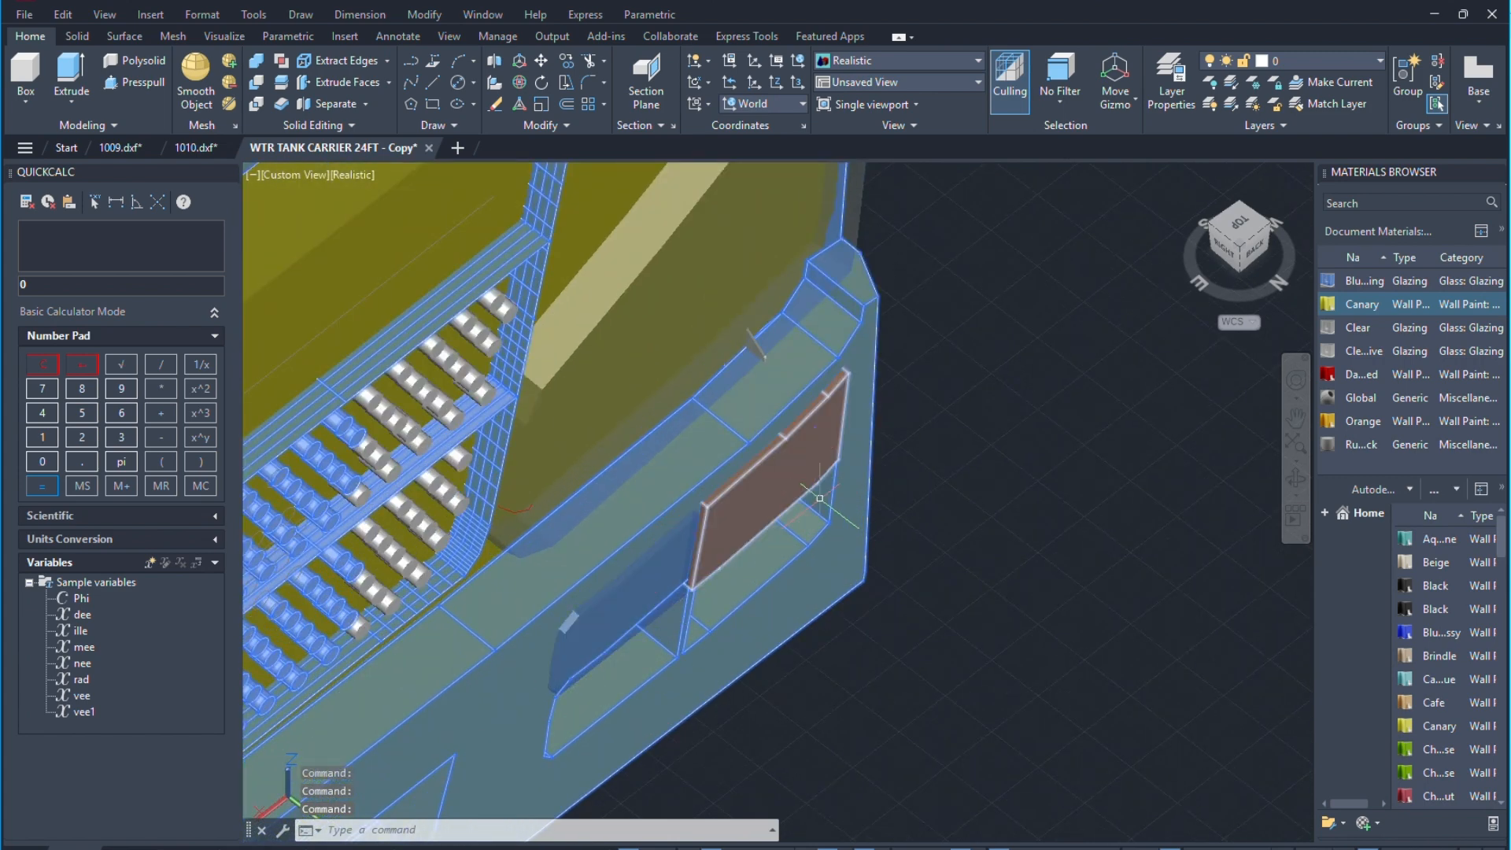
{"action": "scroll", "coordinate": [881, 447], "scroll_direction": "down", "scroll_amount": 4}
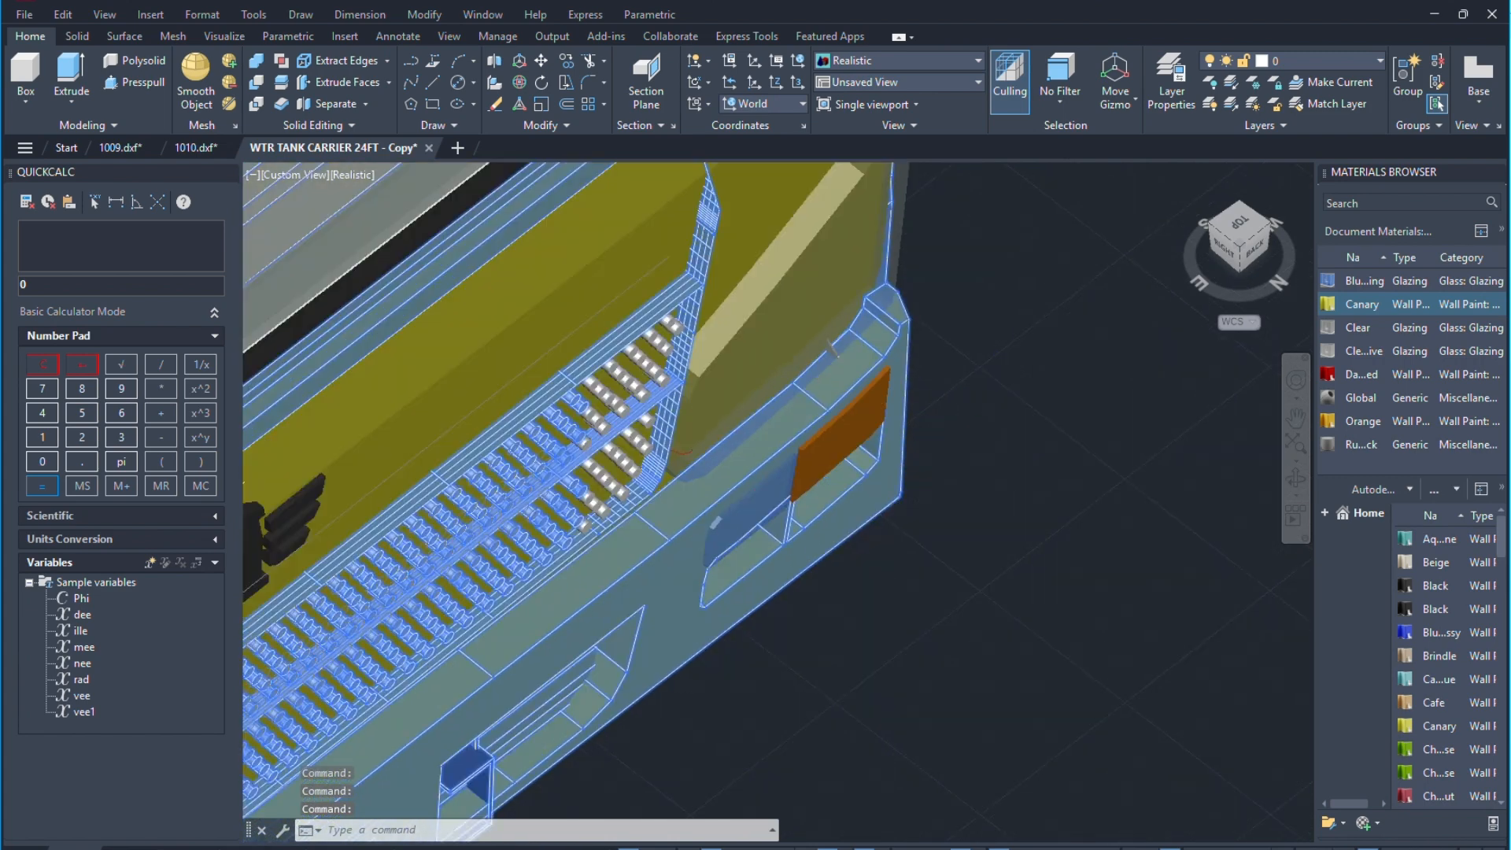
{"action": "scroll", "coordinate": [984, 413], "scroll_direction": "up", "scroll_amount": 4}
{"action": "scroll", "coordinate": [1011, 393], "scroll_direction": "down", "scroll_amount": 2}
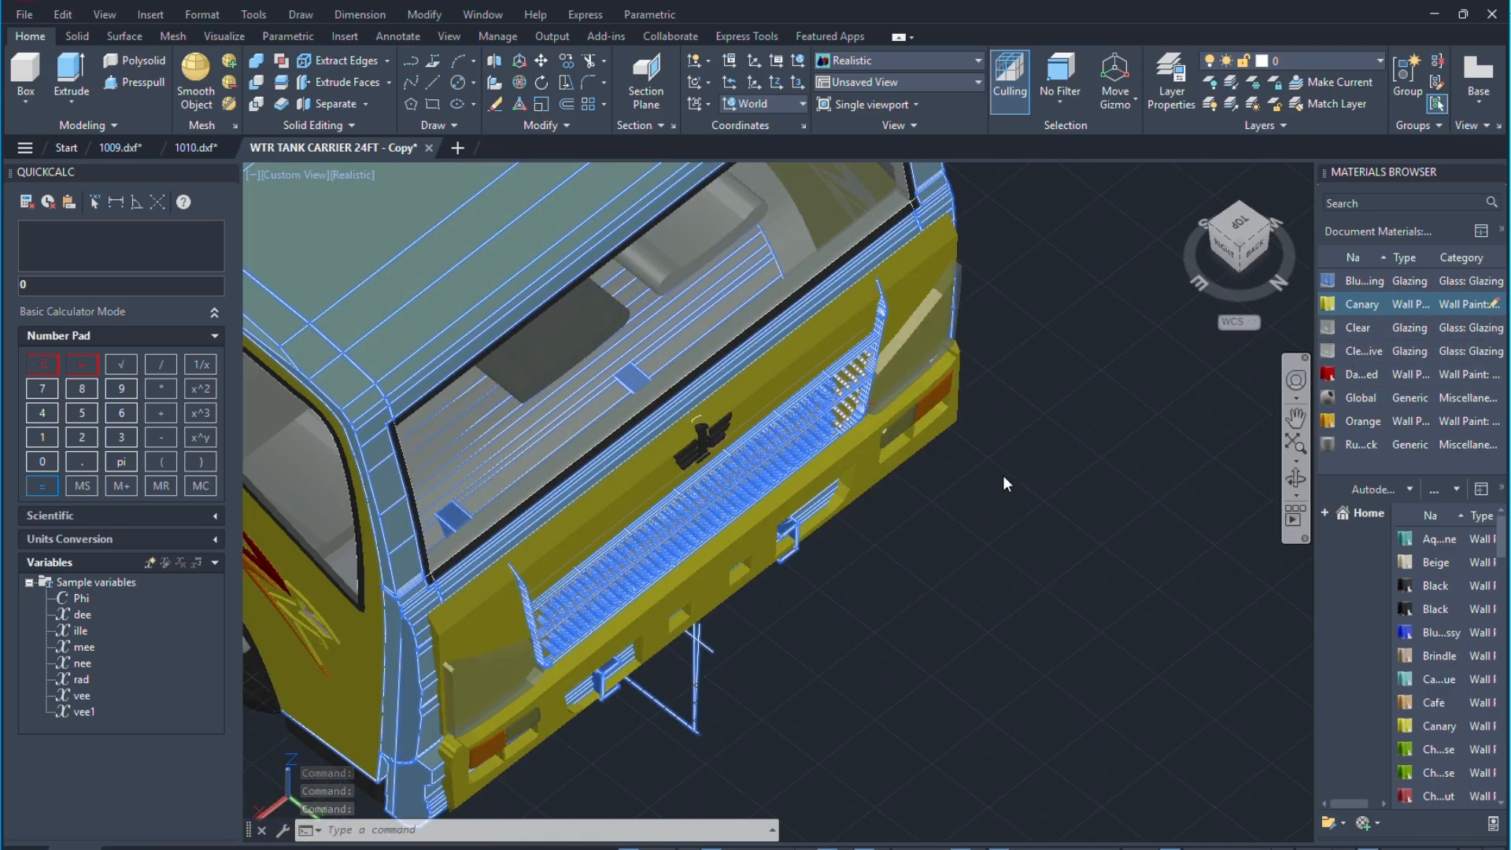
Try to select the unpainted grille studs beside the headlight with a crossing window.
{"action": "left_click", "coordinate": [1293, 476]}
{"action": "left_click_drag", "start_coordinate": [1143, 479], "coordinate": [925, 447]}
{"action": "scroll", "coordinate": [859, 478], "scroll_direction": "up", "scroll_amount": 3}
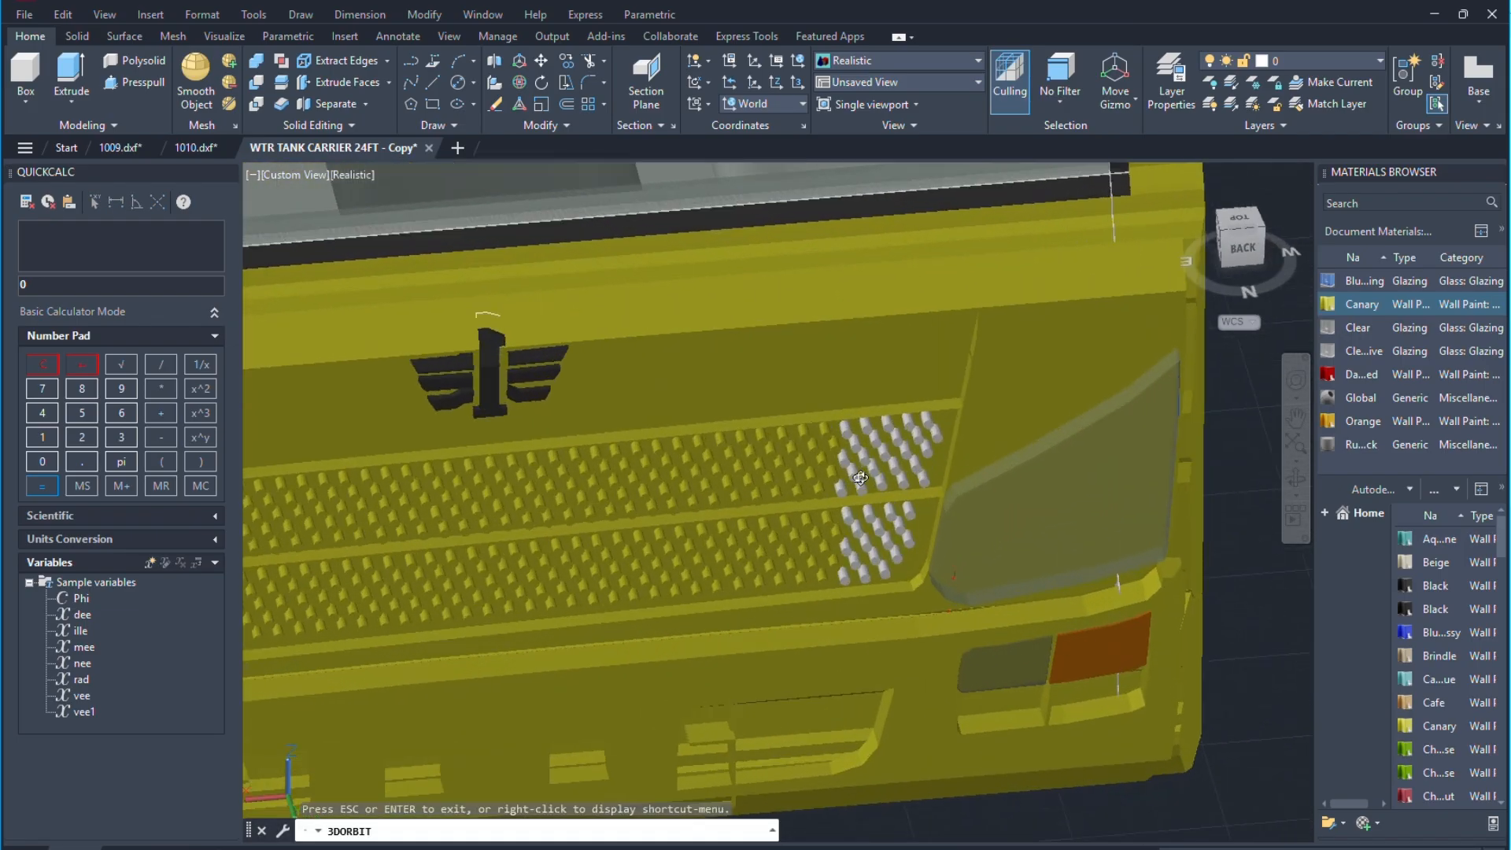
{"action": "scroll", "coordinate": [859, 478], "scroll_direction": "up", "scroll_amount": 4}
{"action": "key", "text": "Escape"}
{"action": "left_click", "coordinate": [871, 423]}
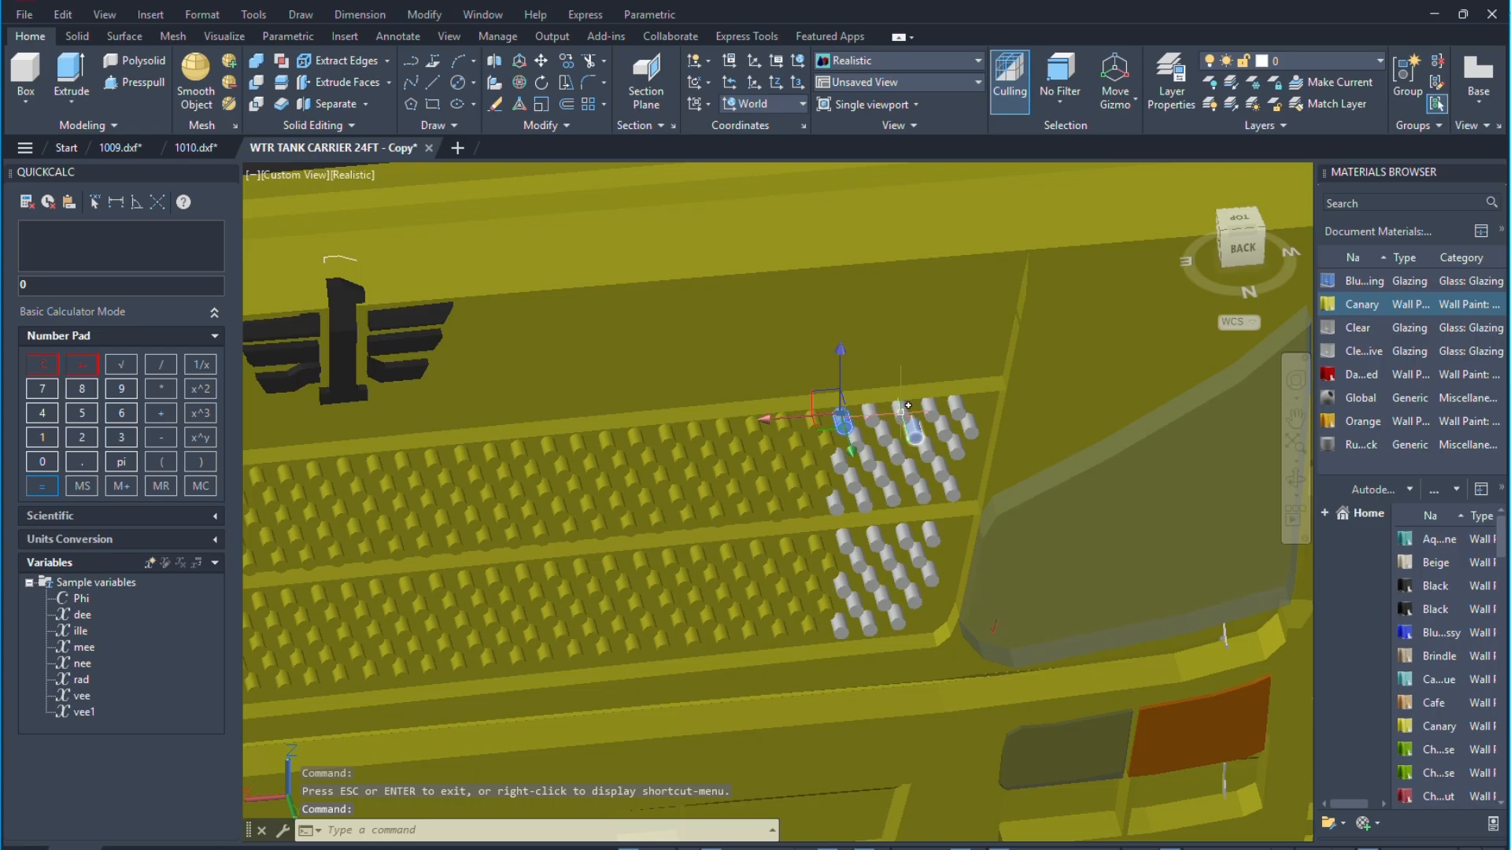
{"action": "scroll", "coordinate": [908, 406], "scroll_direction": "down", "scroll_amount": 5}
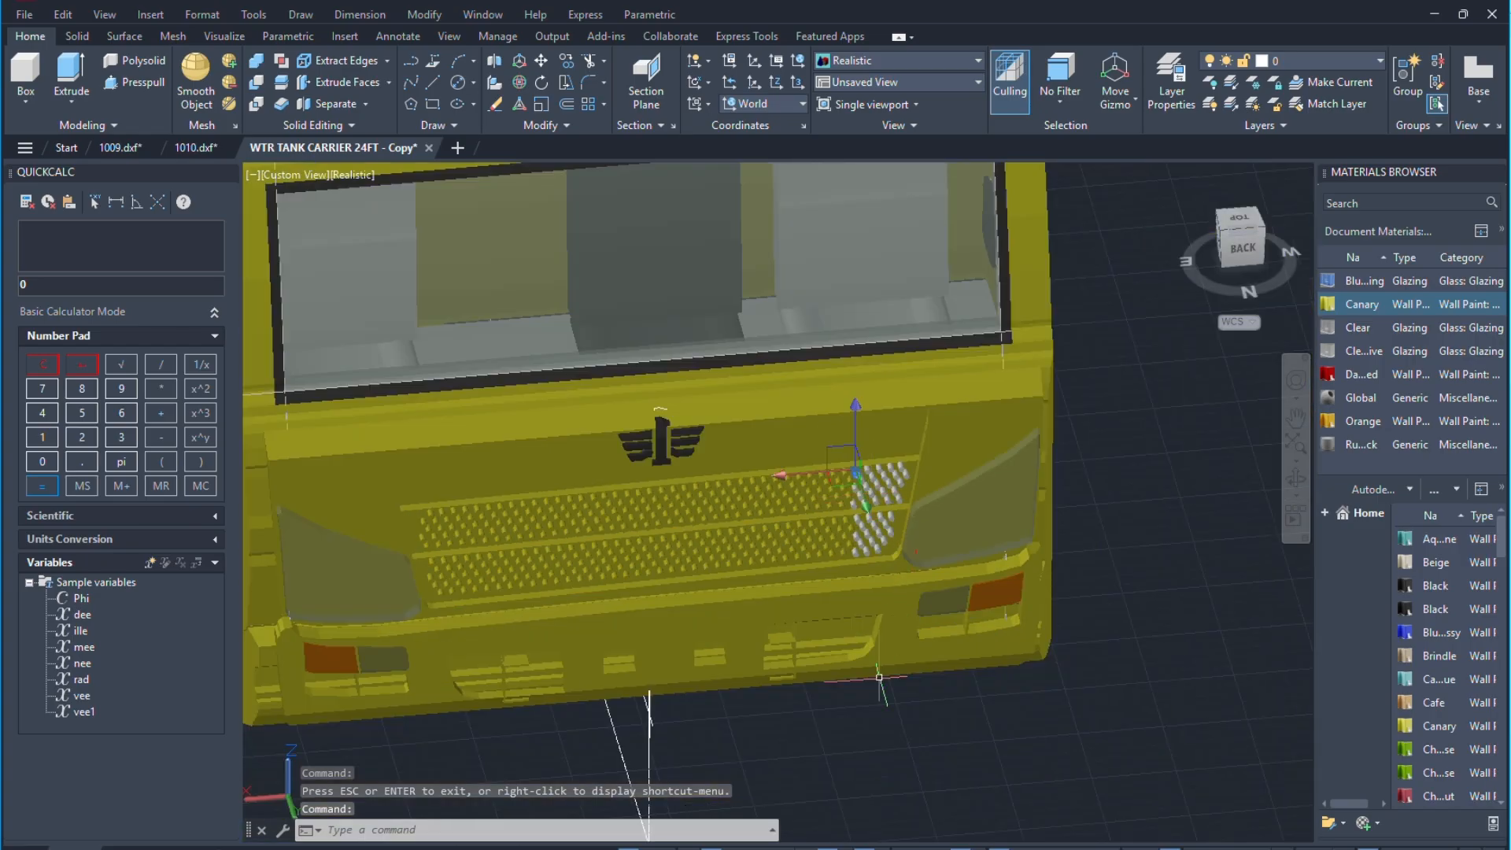
{"action": "left_click", "coordinate": [882, 695]}
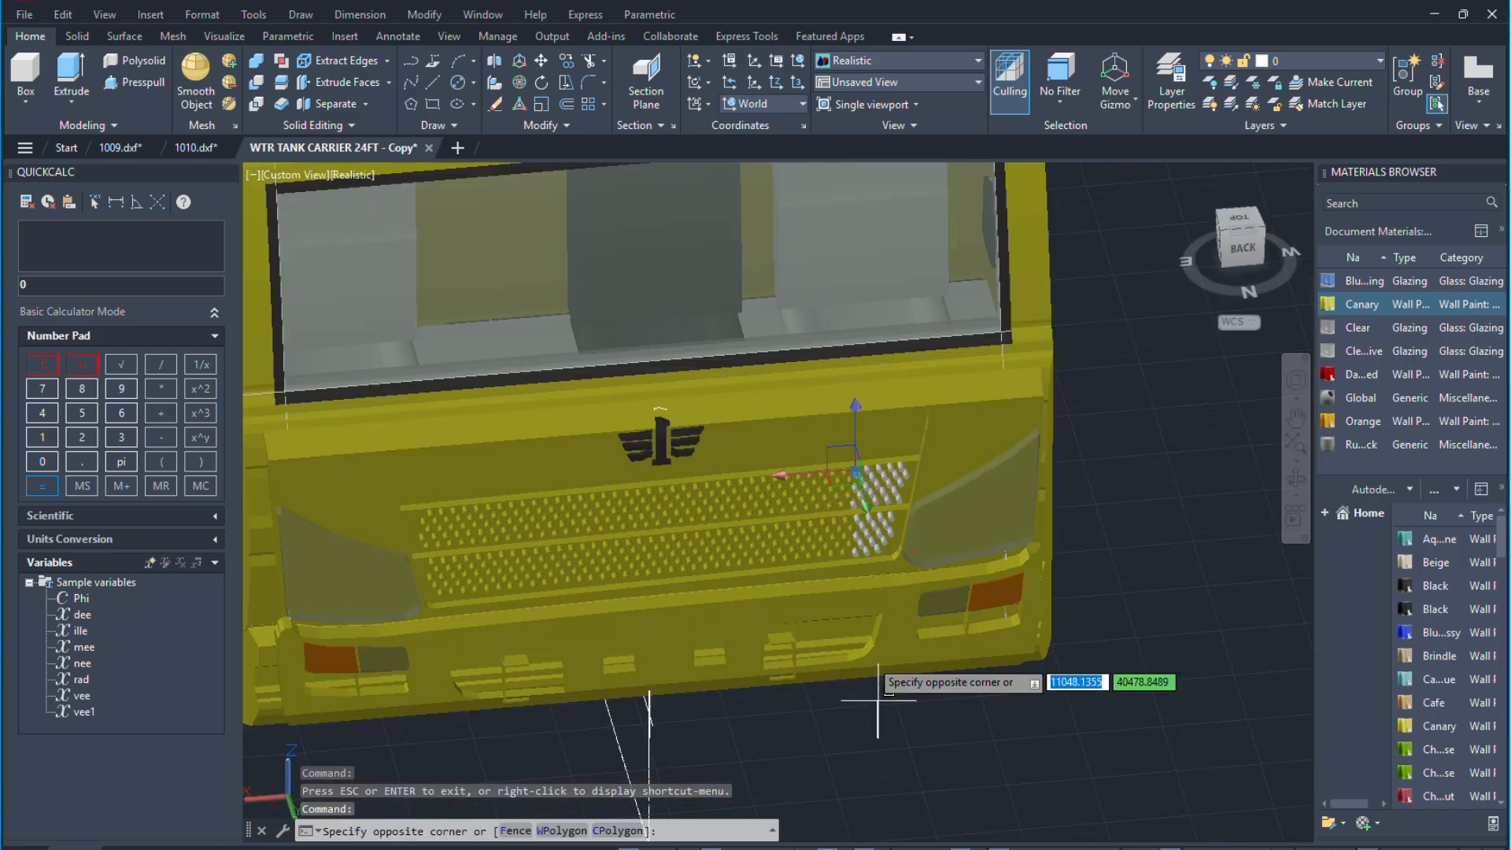
{"action": "left_click", "coordinate": [910, 686]}
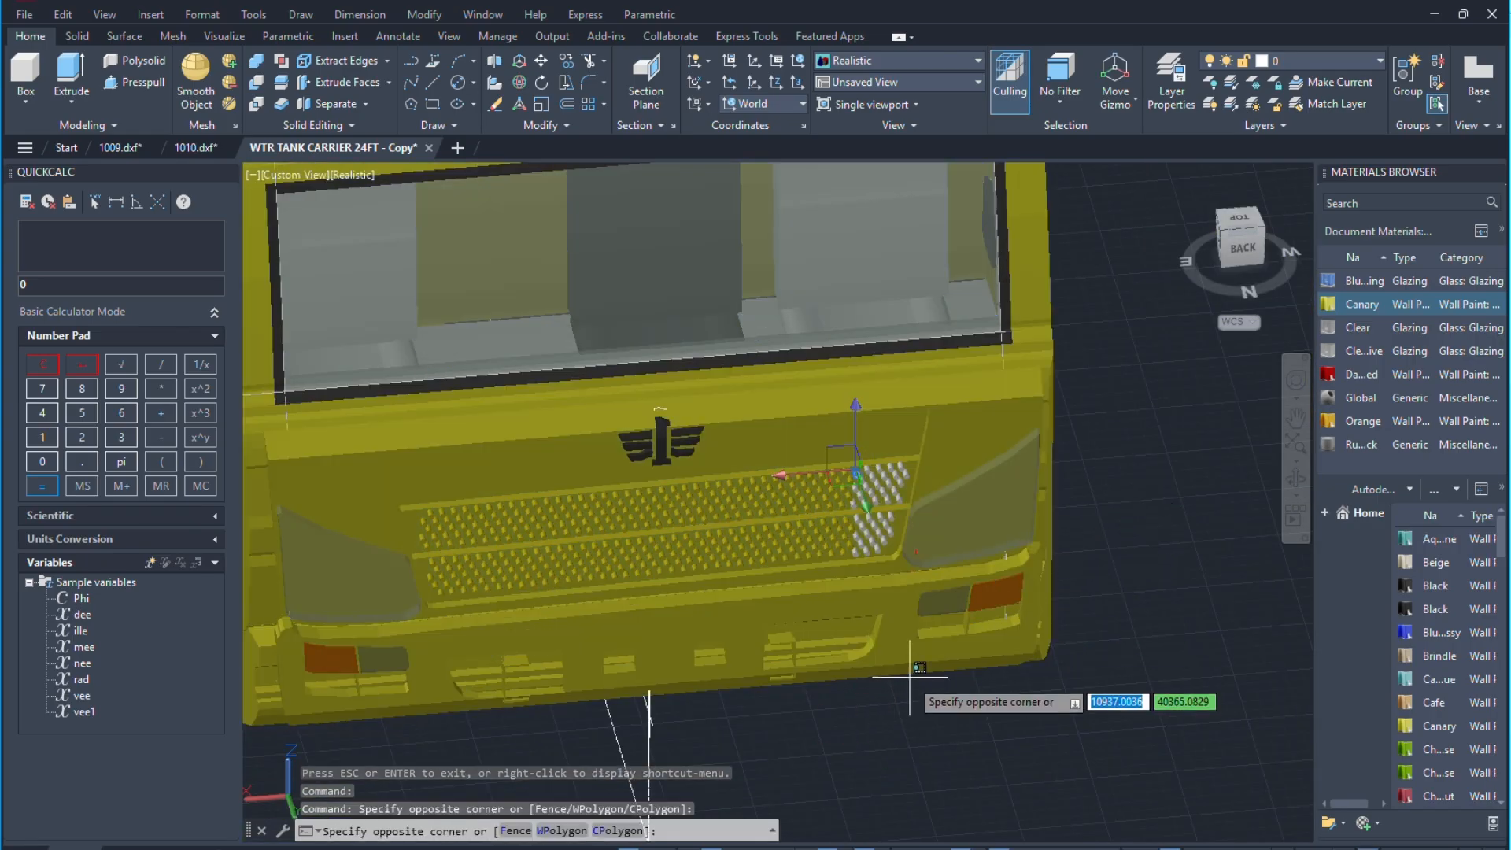
{"action": "left_click", "coordinate": [907, 521]}
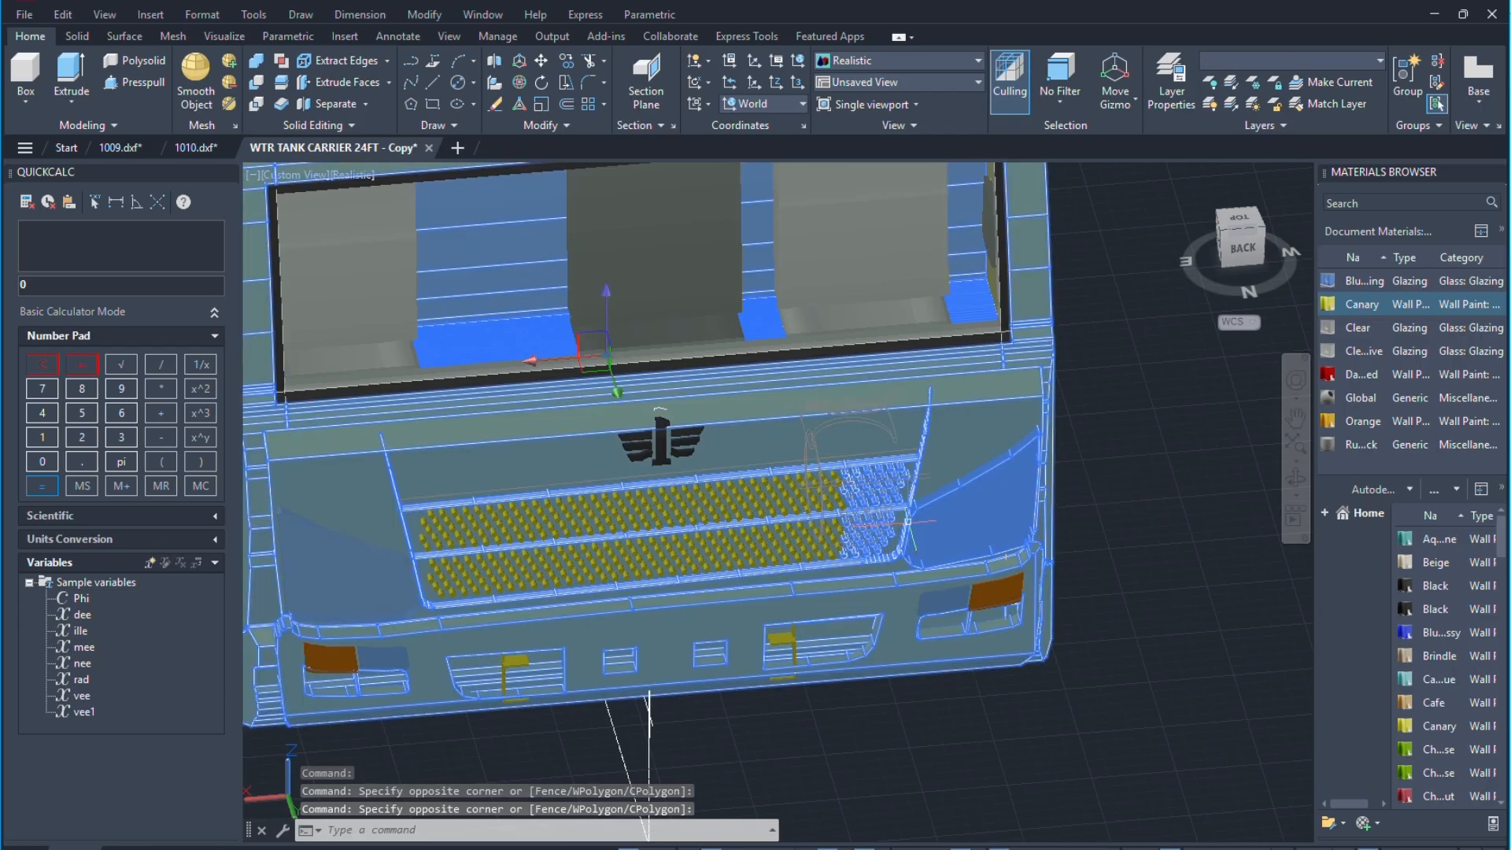
Exclude the front panel and headlights from the selection and apply Canary to the remaining cab parts.
{"action": "left_click", "coordinate": [834, 445], "text": "shift"}
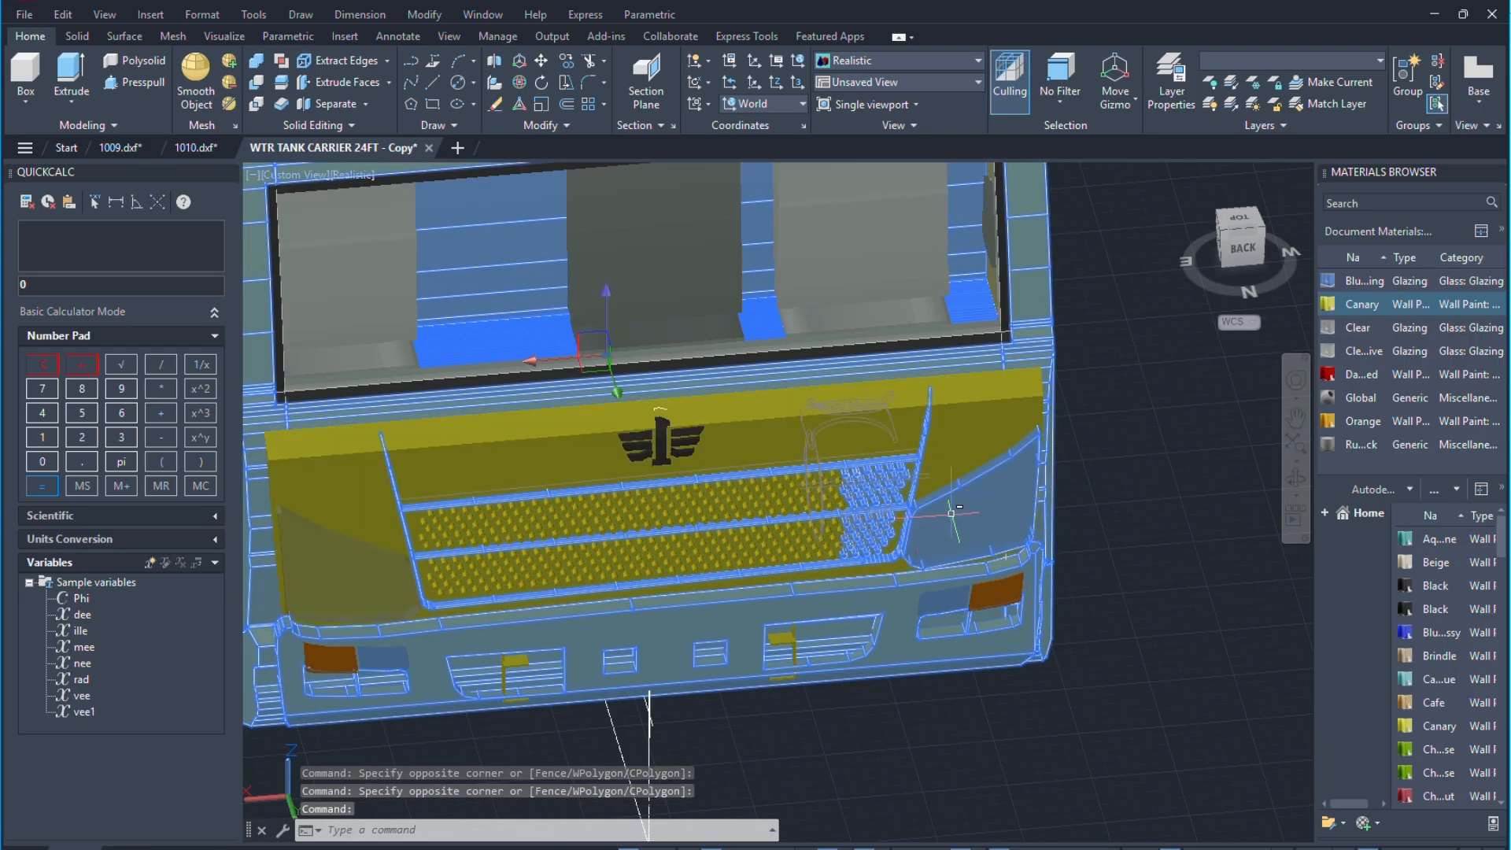
{"action": "left_click", "coordinate": [952, 513], "text": "shift"}
{"action": "scroll", "coordinate": [1022, 629], "scroll_direction": "down", "scroll_amount": 2}
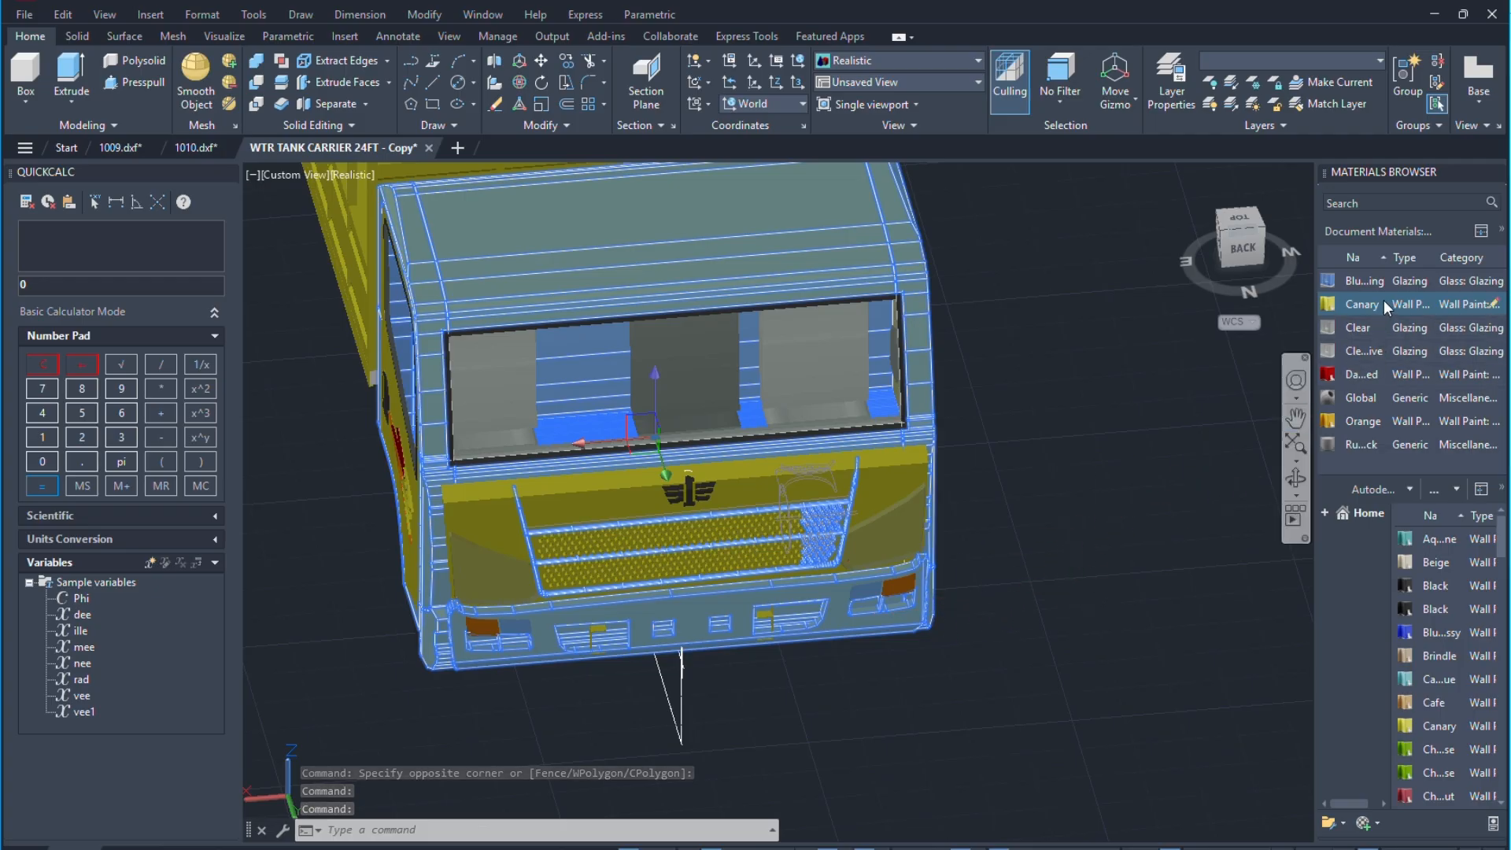
{"action": "key", "text": "Escape"}
Inspect the cab from its other side and undo the last Canary application.
{"action": "left_click", "coordinate": [1295, 476]}
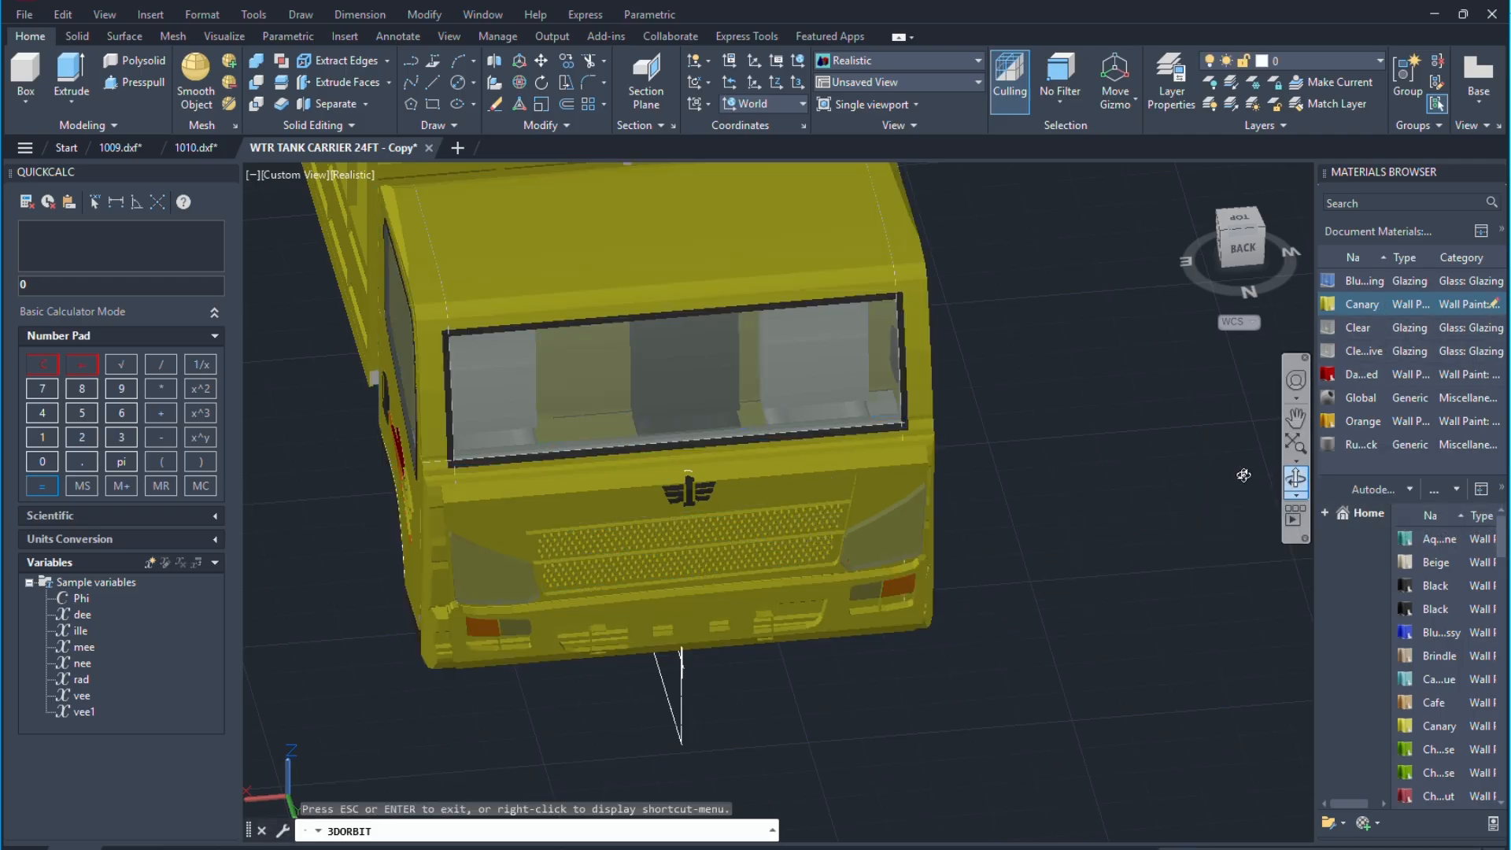
{"action": "left_click_drag", "start_coordinate": [1180, 480], "coordinate": [921, 496]}
{"action": "key", "text": "Escape"}
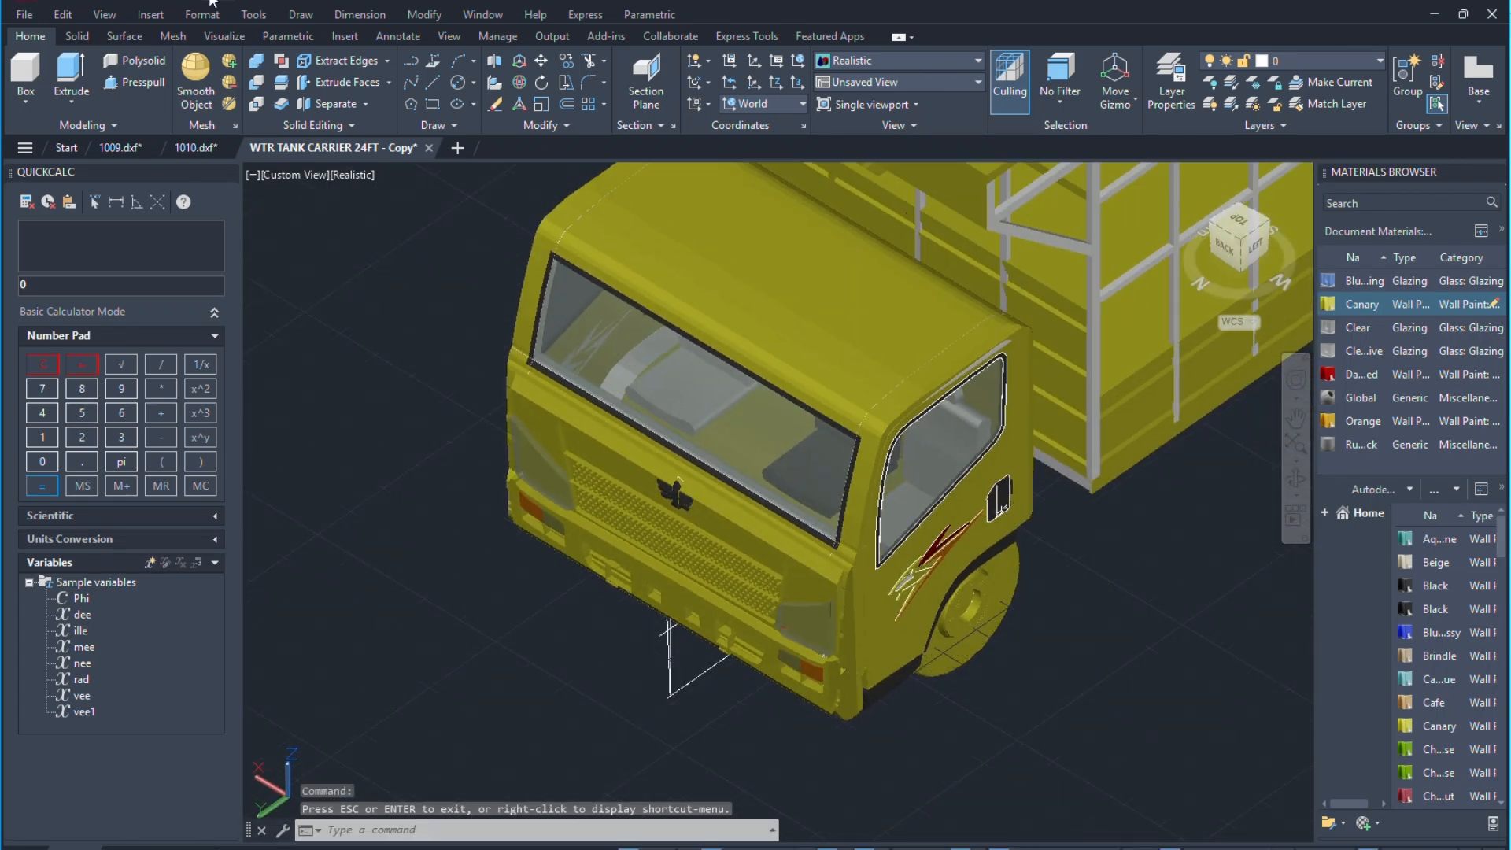
{"action": "key", "text": "ctrl+z"}
{"action": "key", "text": "ctrl+z"}
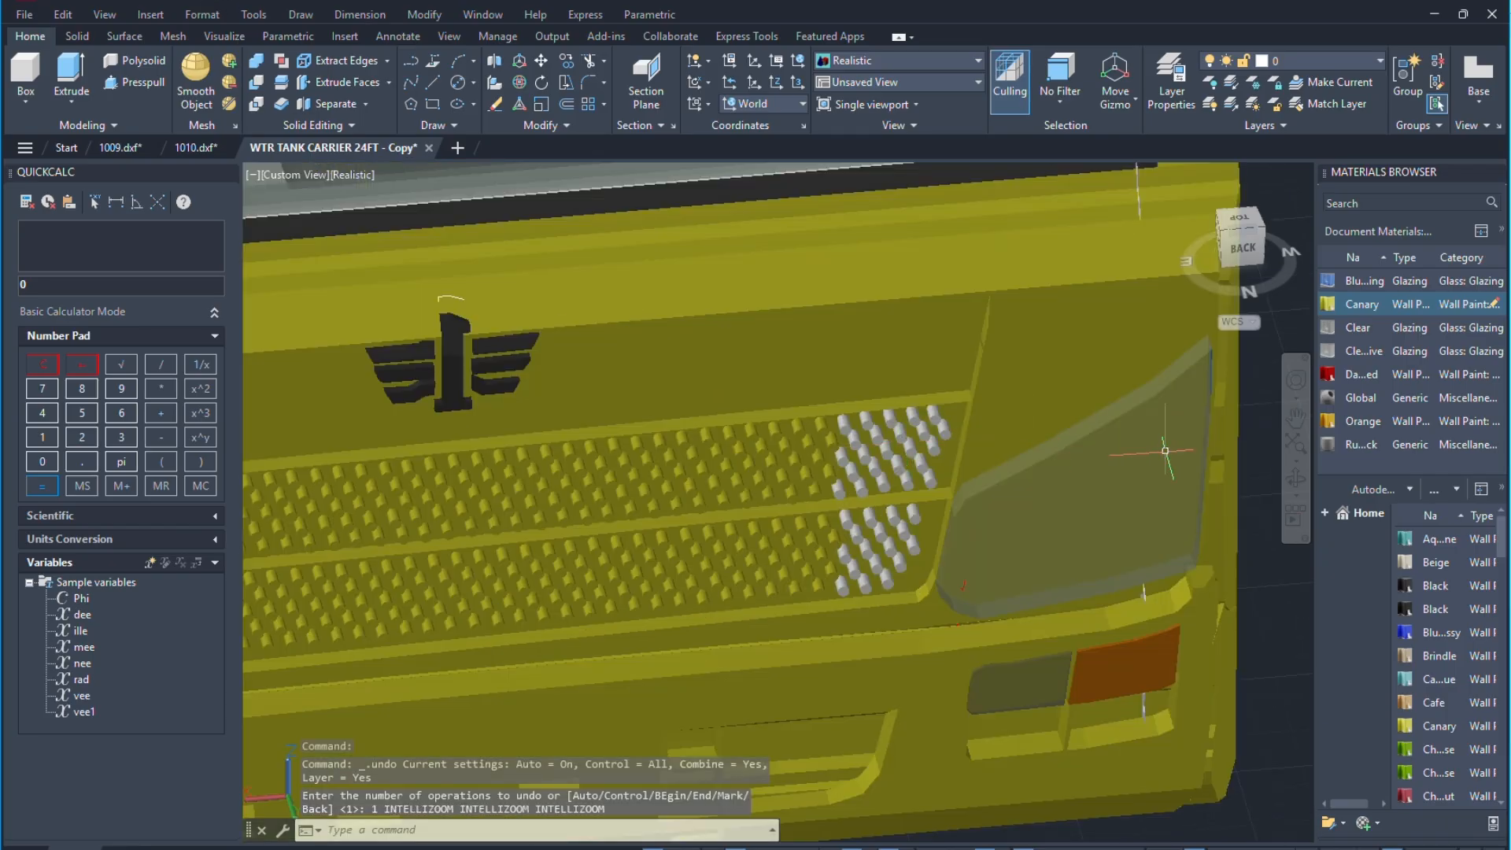
Select the cab's front parts with a crossing window through the unpainted grille studs.
{"action": "left_click", "coordinate": [1294, 478]}
{"action": "left_click_drag", "start_coordinate": [1188, 440], "coordinate": [1067, 456]}
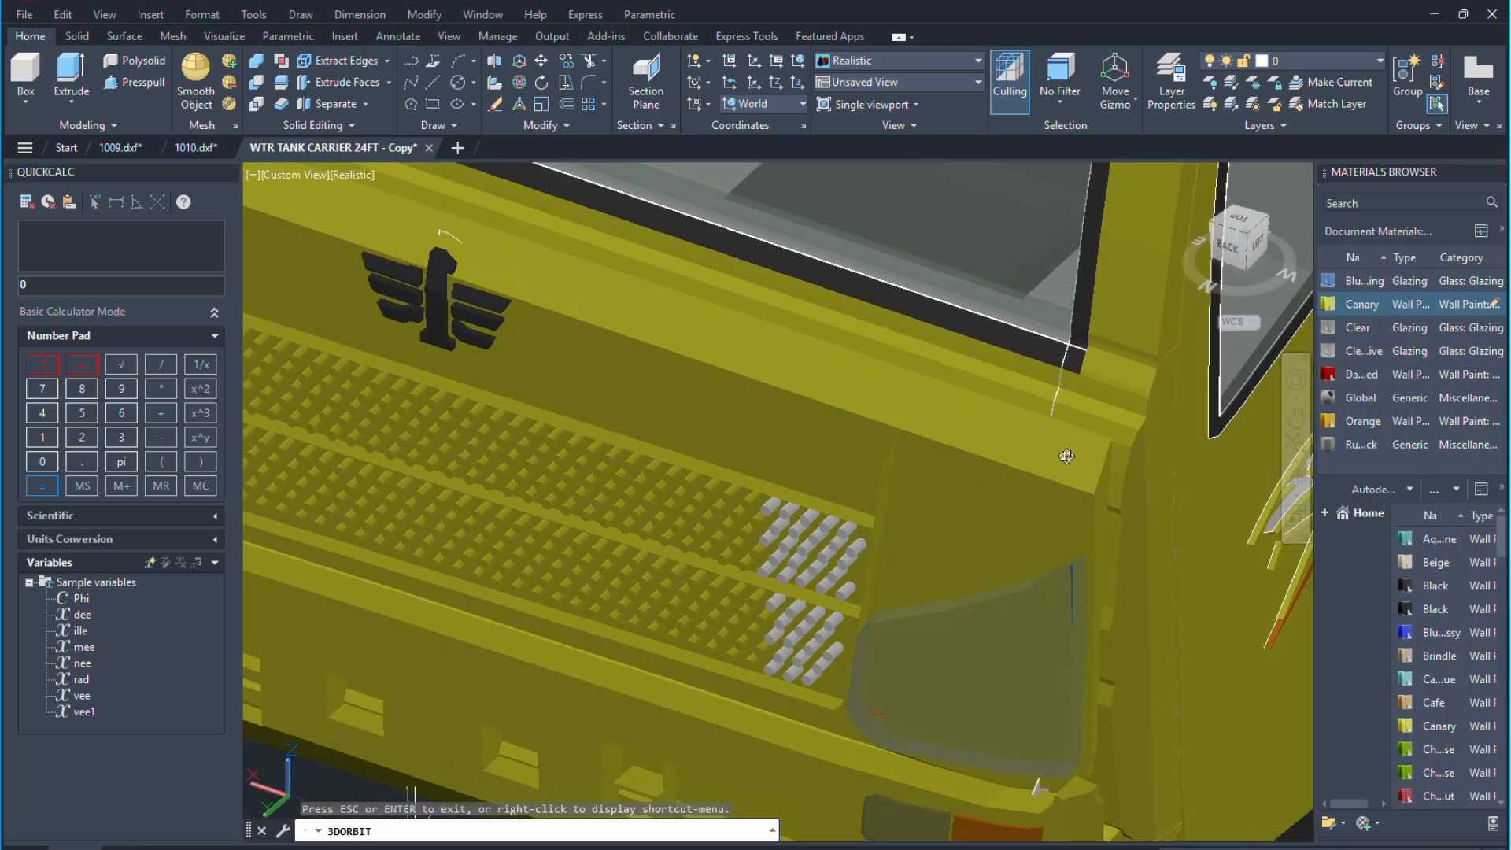
{"action": "scroll", "coordinate": [926, 353], "scroll_direction": "down", "scroll_amount": 3}
{"action": "key", "text": "Escape"}
{"action": "left_click", "coordinate": [834, 714]}
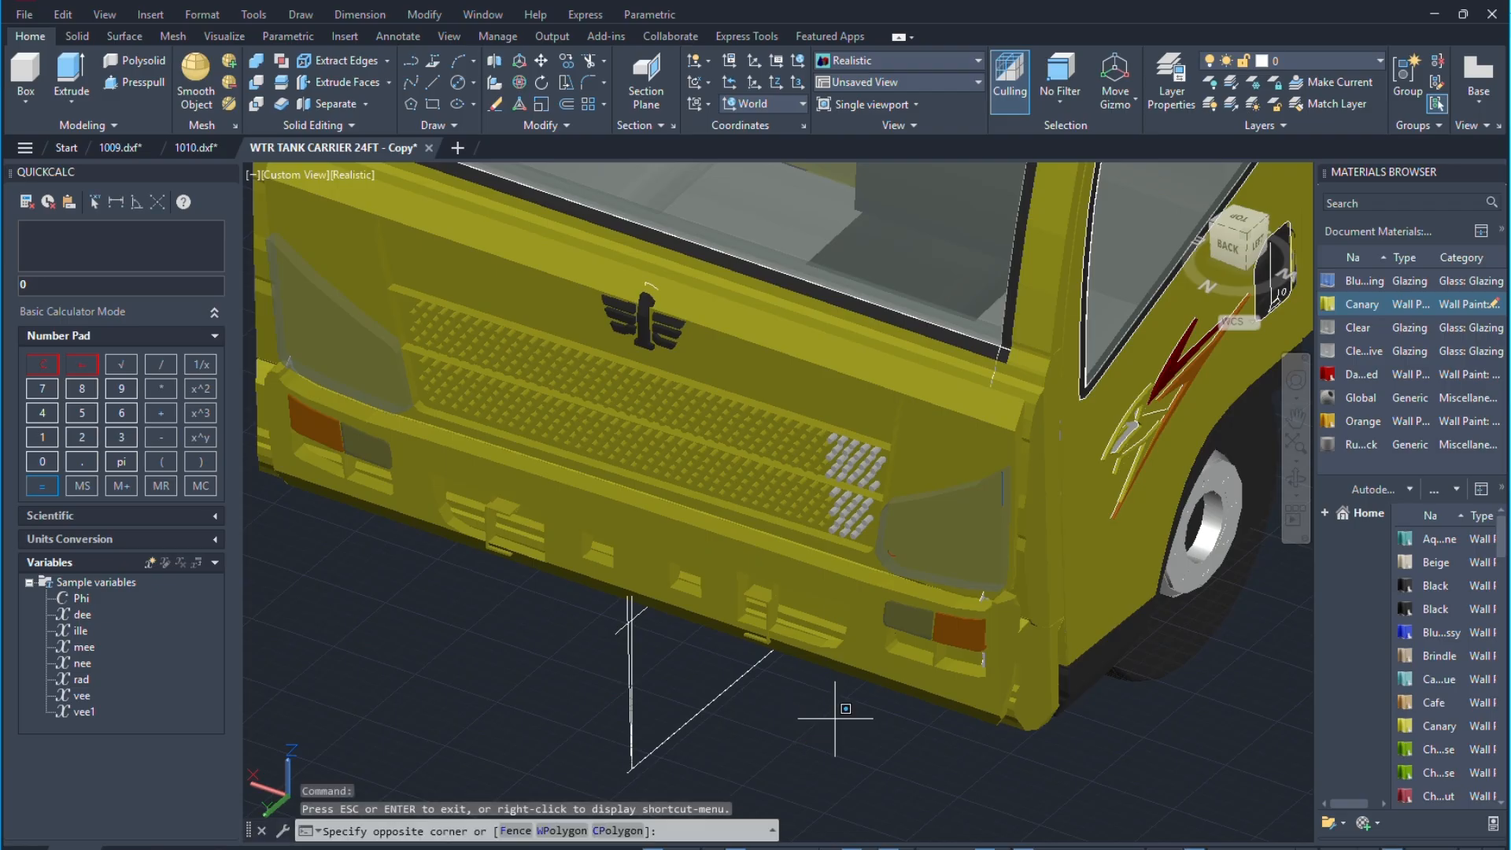
{"action": "left_click", "coordinate": [880, 644]}
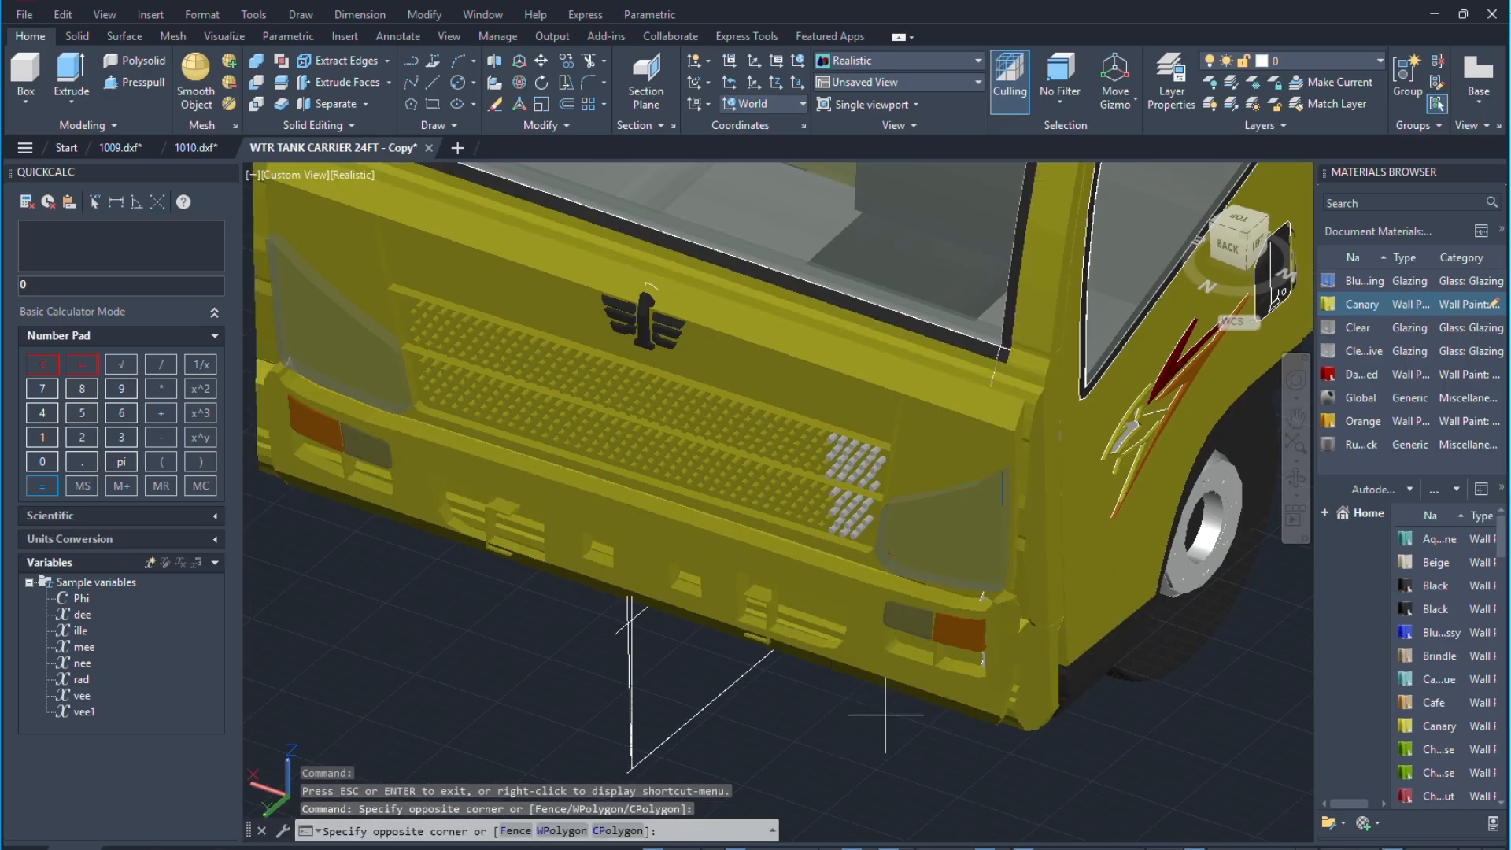
{"action": "left_click", "coordinate": [634, 503]}
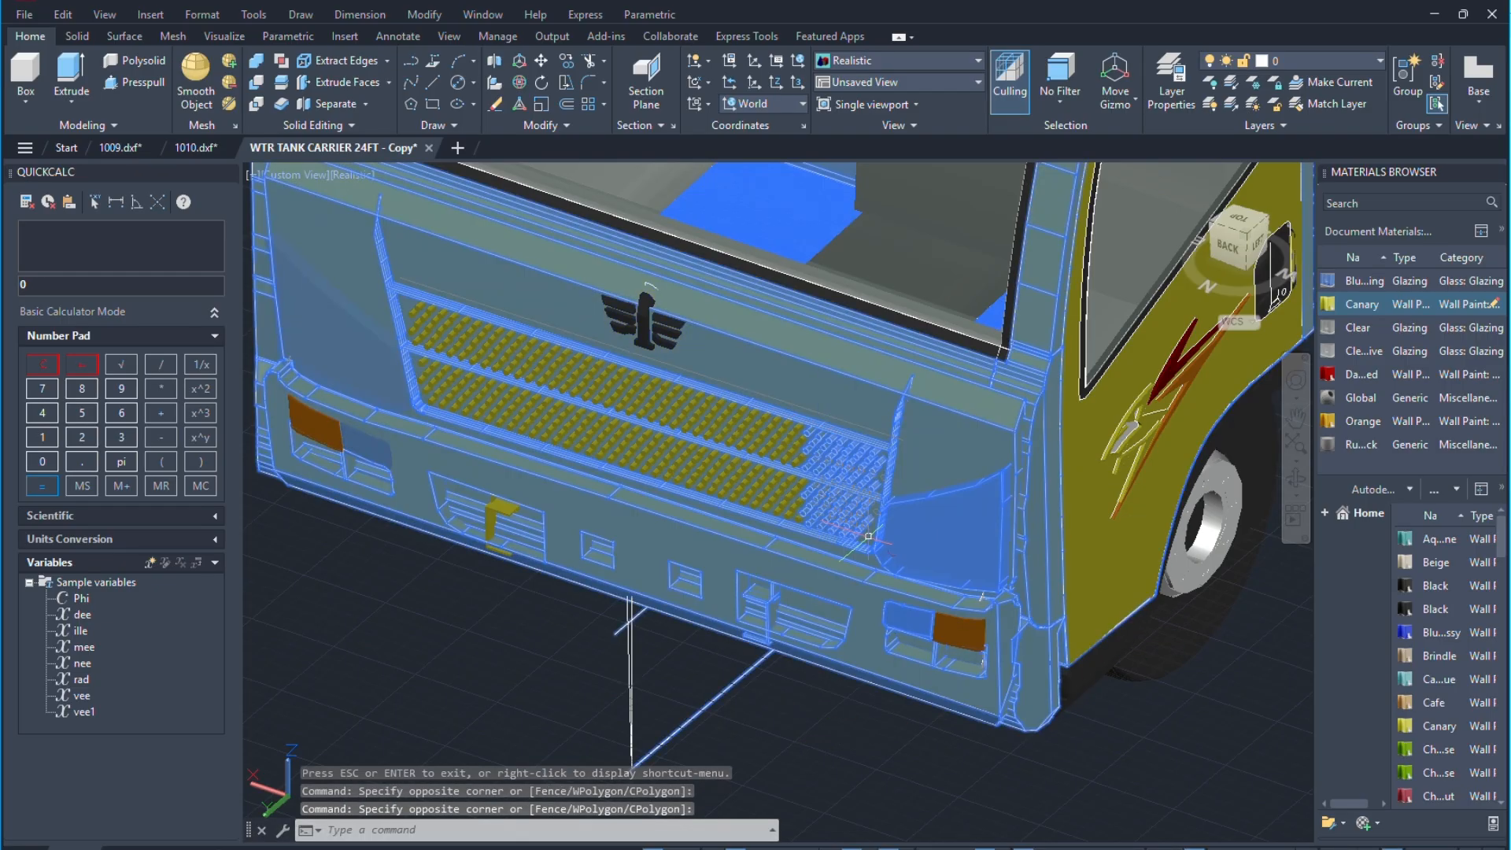
Exclude the cab body, front panel, headlights and bumper from the selection, and apply Canary to the remaining grille studs.
{"action": "left_click", "coordinate": [1053, 618], "text": "shift"}
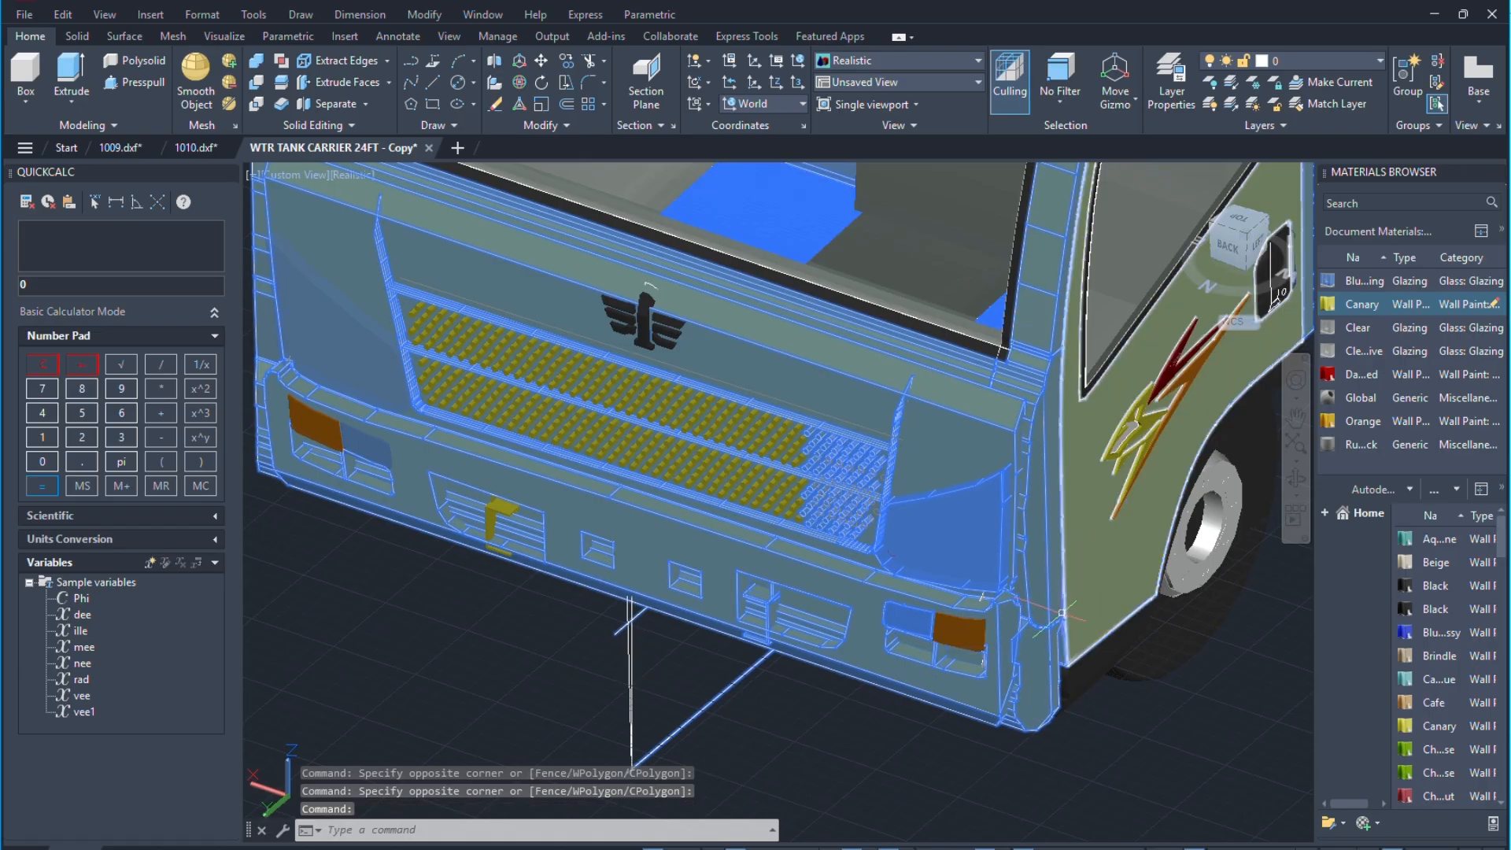
{"action": "left_click", "coordinate": [932, 454], "text": "shift"}
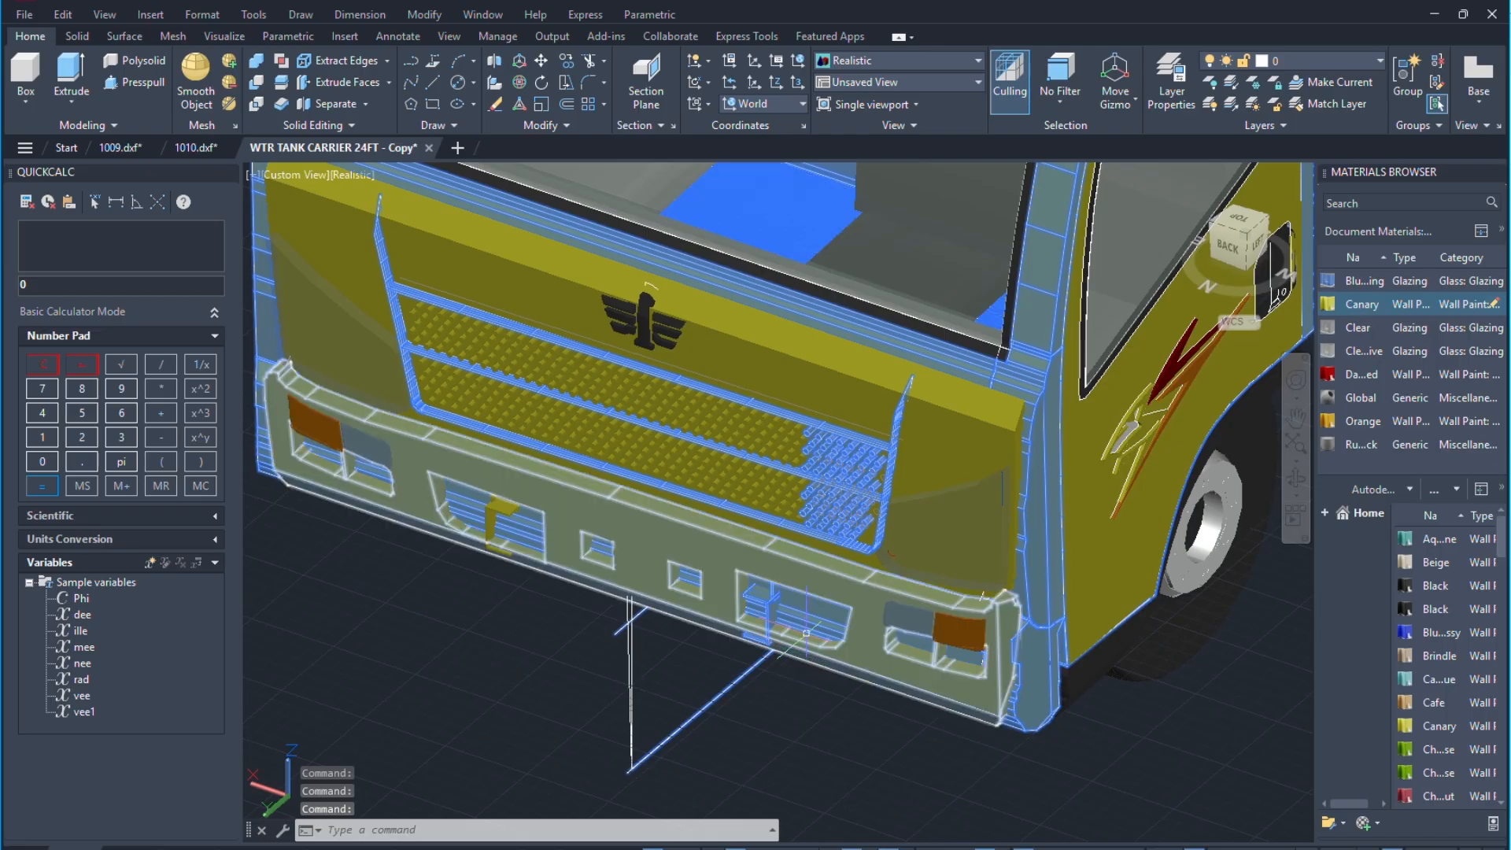
{"action": "scroll", "coordinate": [787, 605], "scroll_direction": "down", "scroll_amount": 5}
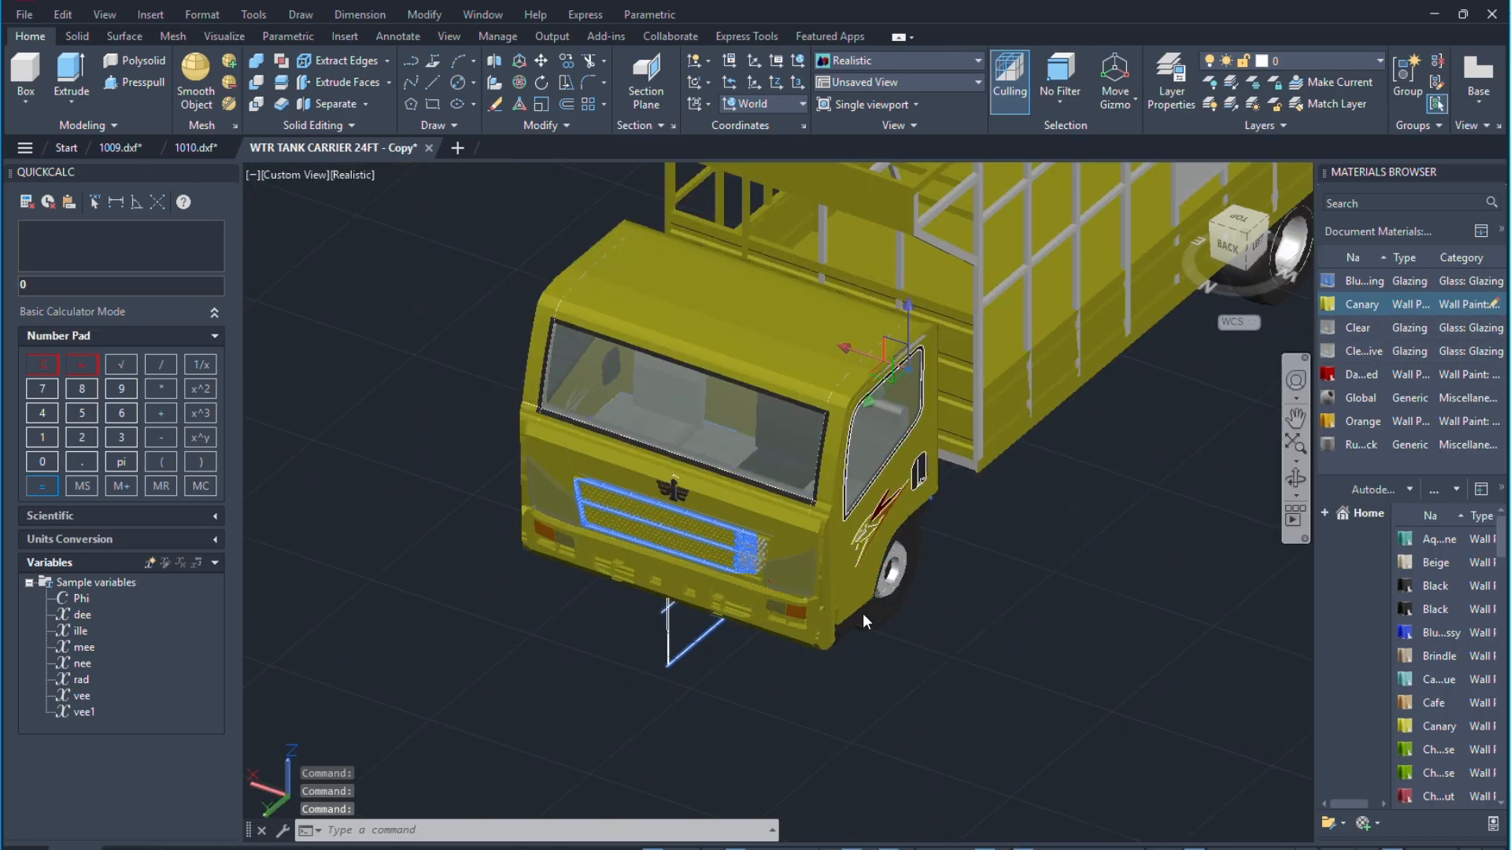
{"action": "scroll", "coordinate": [862, 612], "scroll_direction": "down", "scroll_amount": 3}
Apply Canary to the grey corner post of the cargo body behind the cab, selecting it with a crossing window.
{"action": "scroll", "coordinate": [868, 737], "scroll_direction": "up", "scroll_amount": 6}
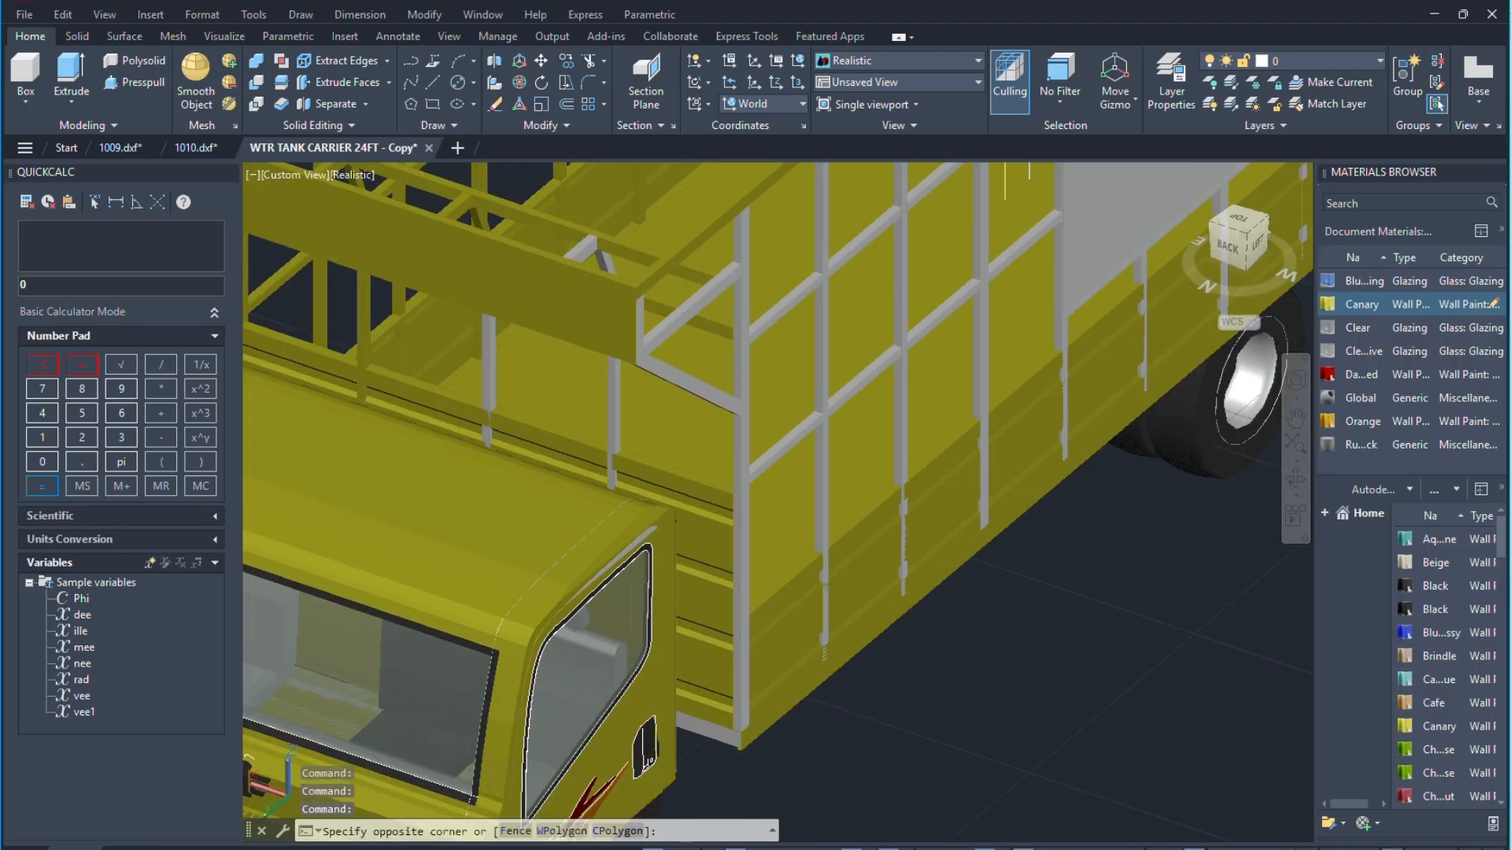
{"action": "left_click", "coordinate": [733, 588]}
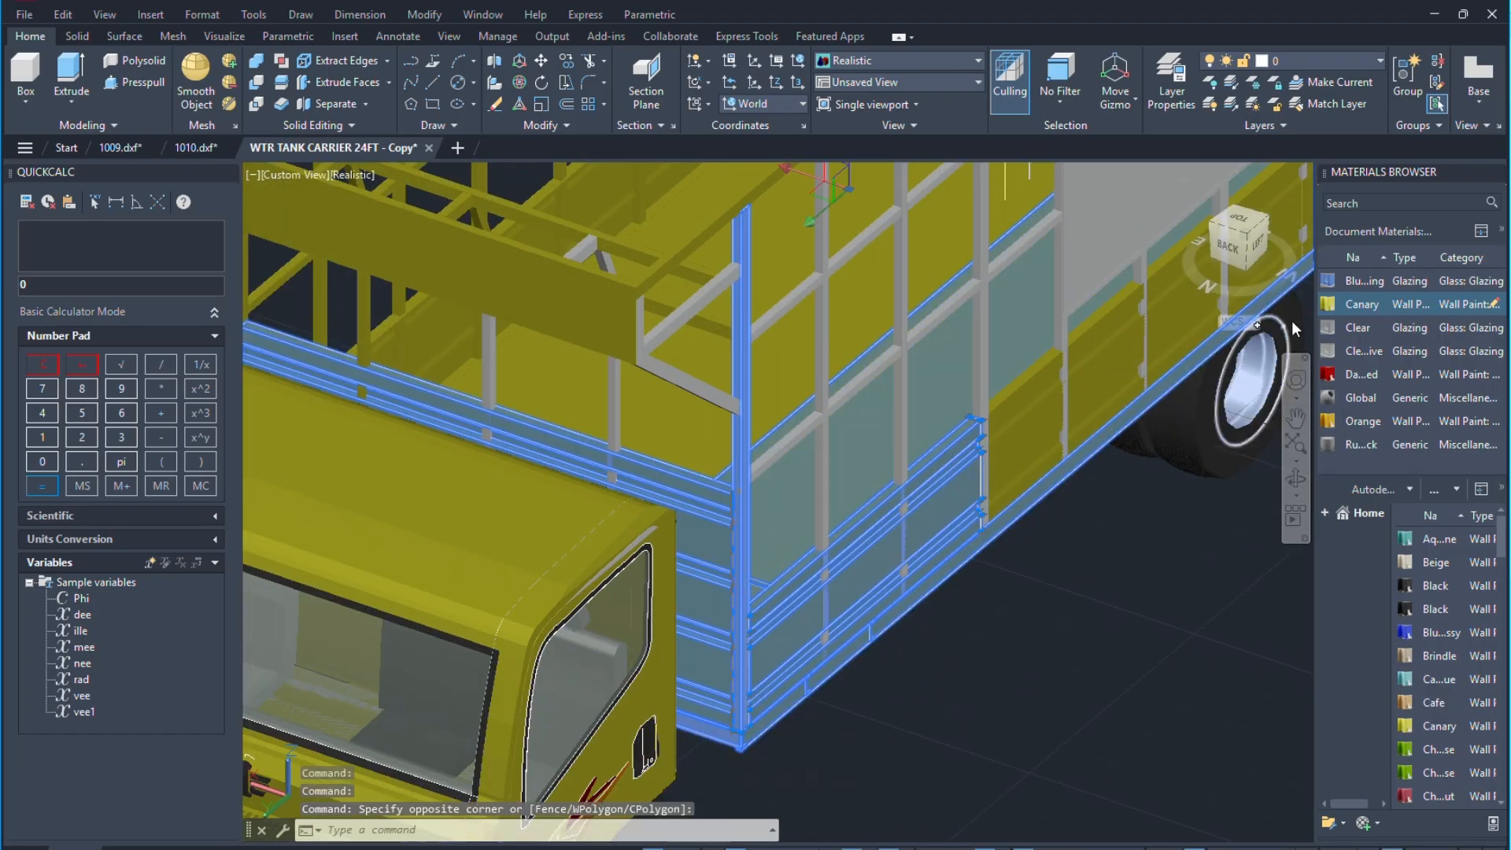
{"action": "key", "text": "Escape"}
{"action": "scroll", "coordinate": [820, 523], "scroll_direction": "down", "scroll_amount": 3}
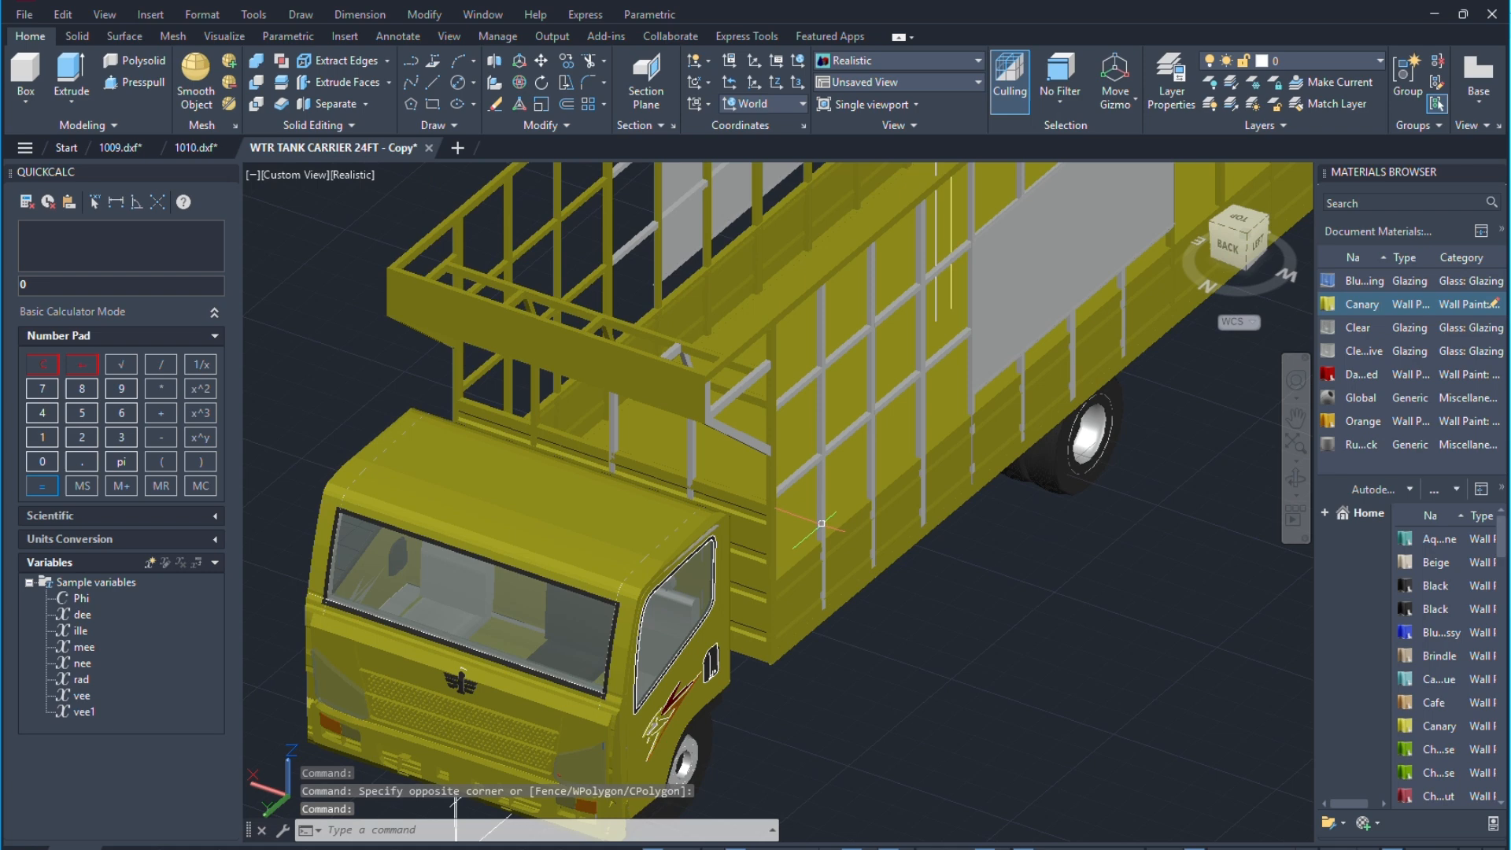
Select the grey uprights and side members at the cab end of the cargo body with crossing windows and apply Canary.
{"action": "left_click", "coordinate": [958, 646]}
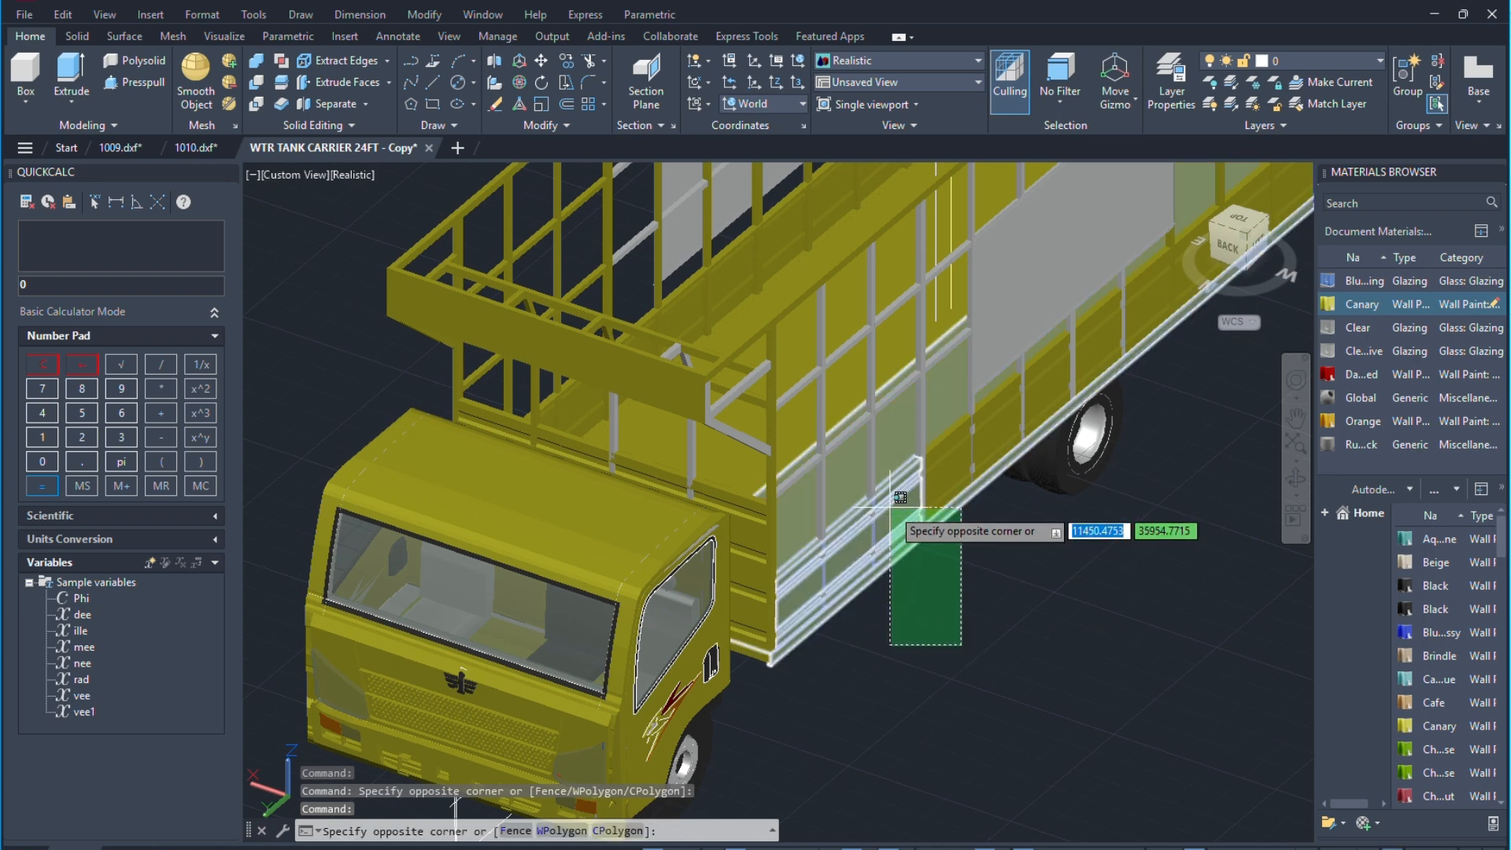
{"action": "left_click", "coordinate": [918, 374]}
{"action": "scroll", "coordinate": [856, 524], "scroll_direction": "up", "scroll_amount": 3}
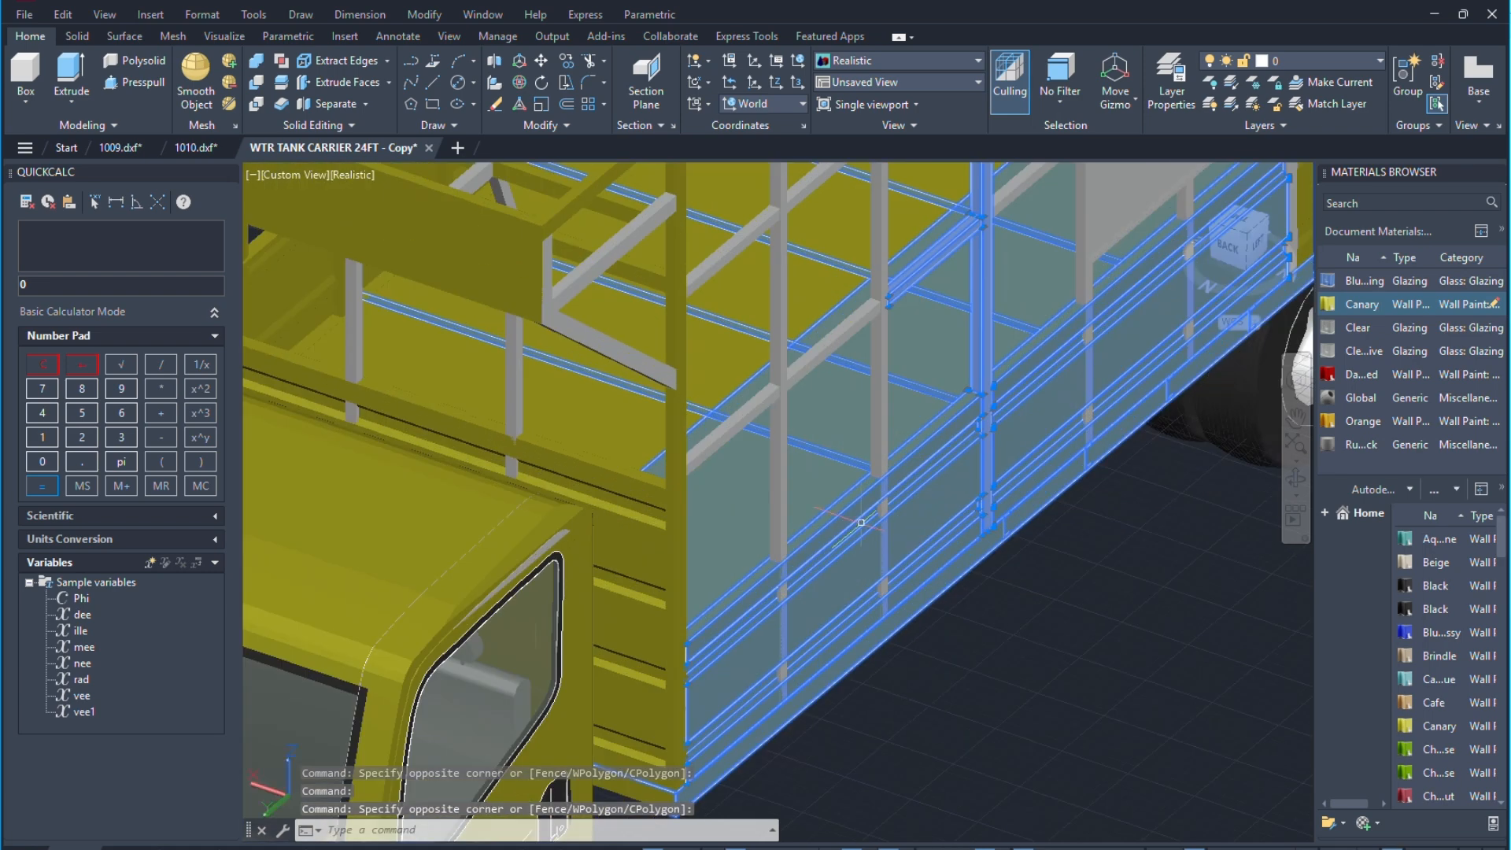
{"action": "left_click", "coordinate": [858, 708]}
{"action": "left_click", "coordinate": [770, 587]}
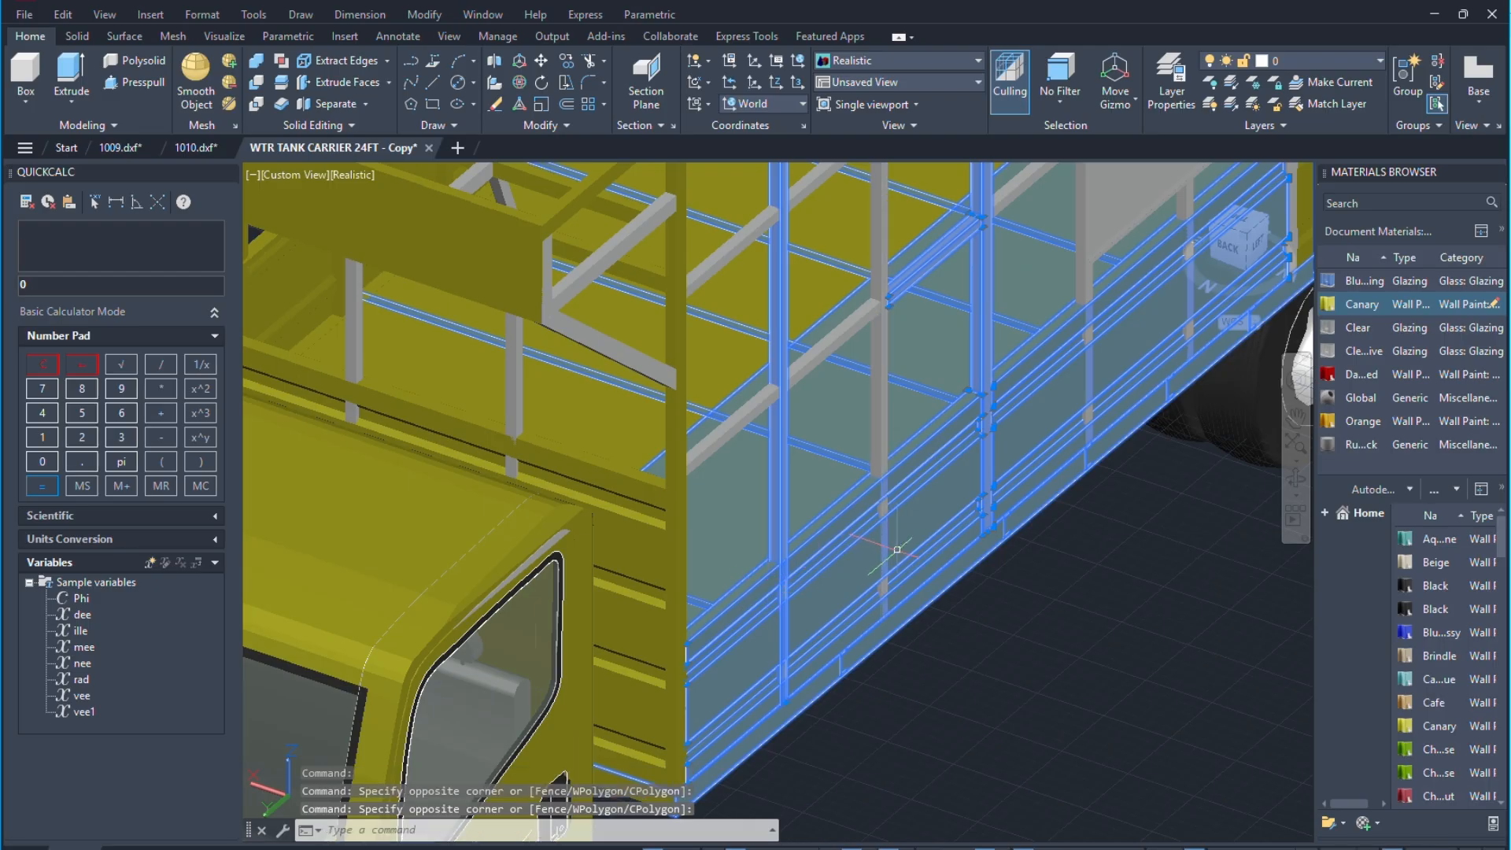
{"action": "left_click", "coordinate": [902, 666]}
{"action": "left_click", "coordinate": [887, 593]}
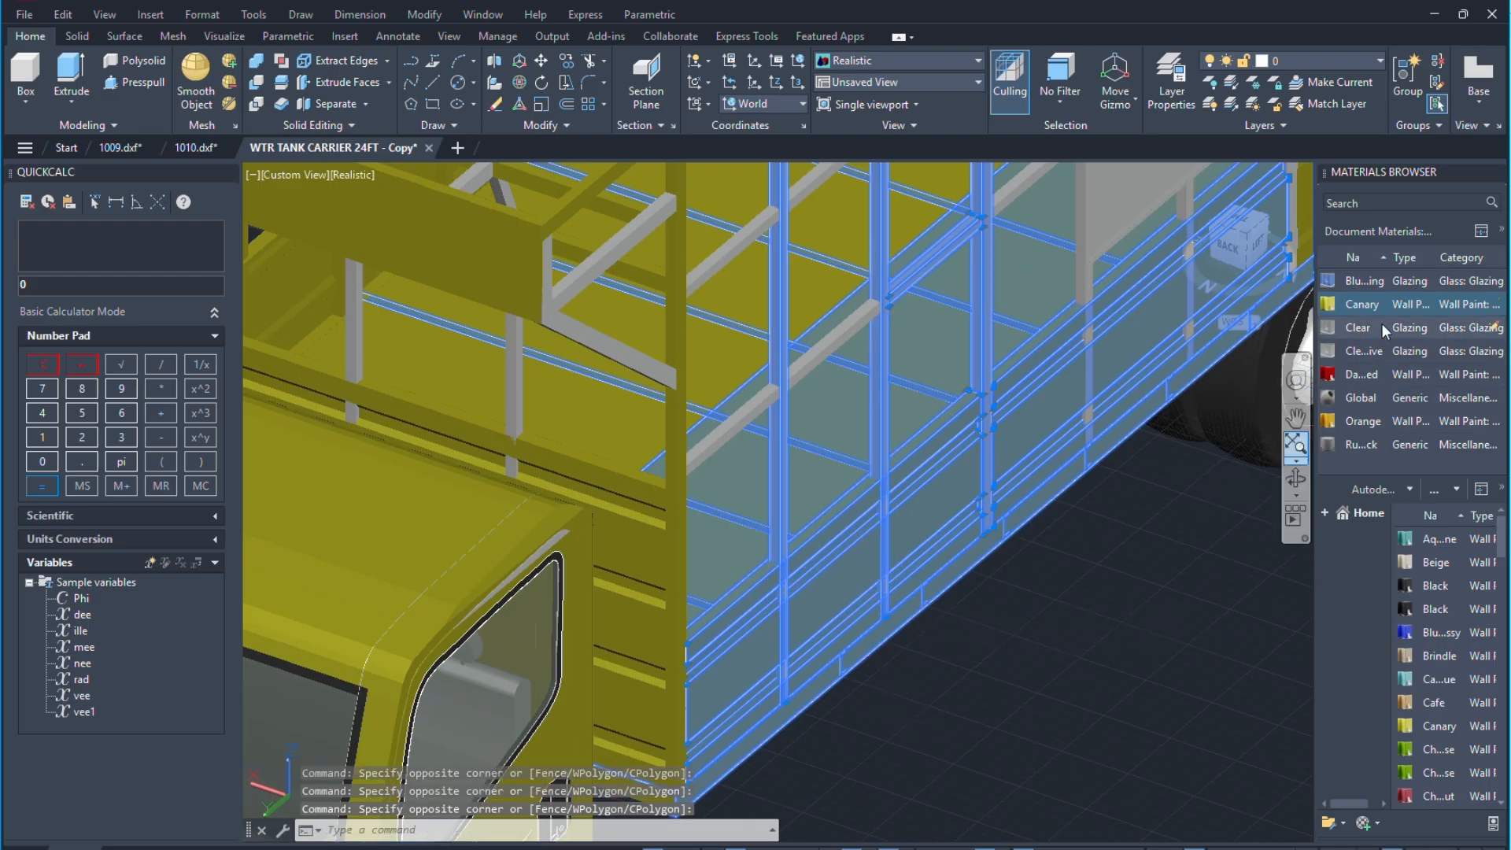
{"action": "left_click", "coordinate": [1381, 301]}
From a side view, select the cab overhang framing and the front uprights and rails of the cargo frame with crossing windows.
{"action": "scroll", "coordinate": [960, 535], "scroll_direction": "down", "scroll_amount": 3}
{"action": "scroll", "coordinate": [933, 432], "scroll_direction": "up", "scroll_amount": 1}
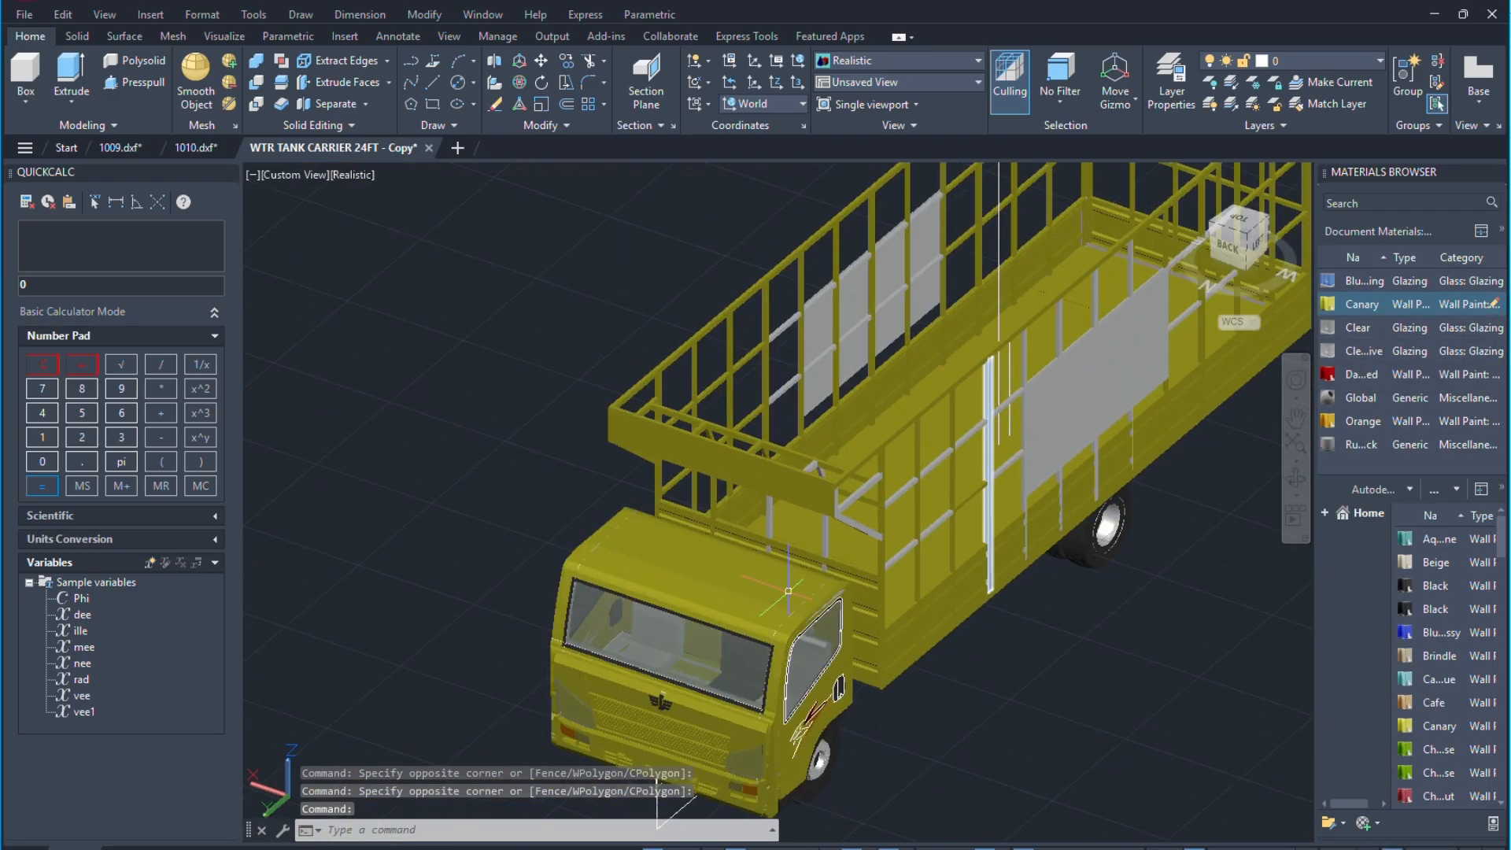
{"action": "left_click", "coordinate": [1295, 479]}
{"action": "left_click_drag", "start_coordinate": [1203, 590], "coordinate": [916, 389]}
{"action": "right_click", "coordinate": [915, 386]}
{"action": "left_click", "coordinate": [951, 395]}
{"action": "left_click", "coordinate": [984, 321]}
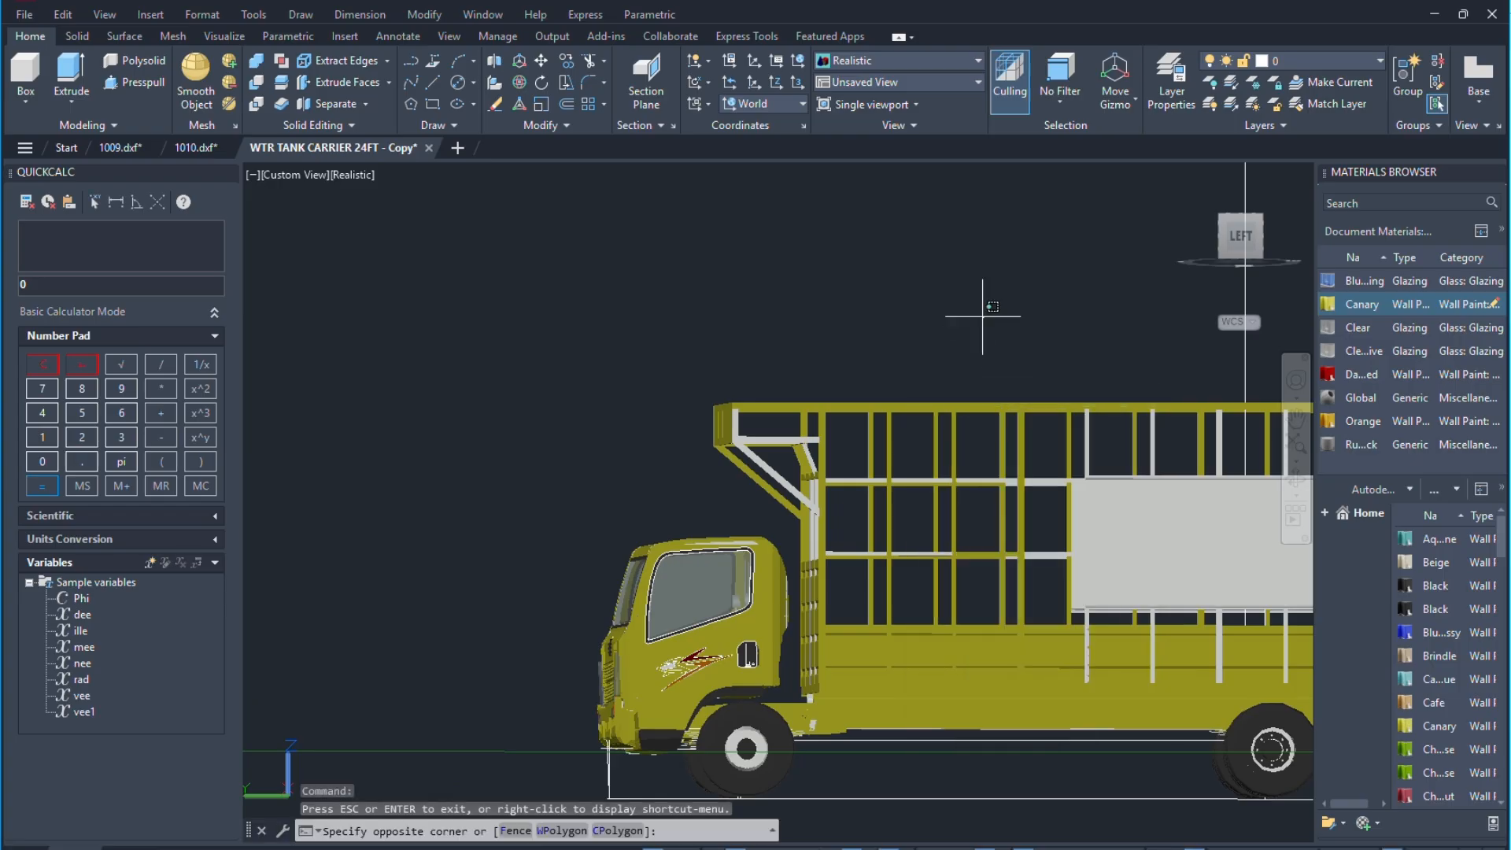
{"action": "left_click", "coordinate": [826, 504]}
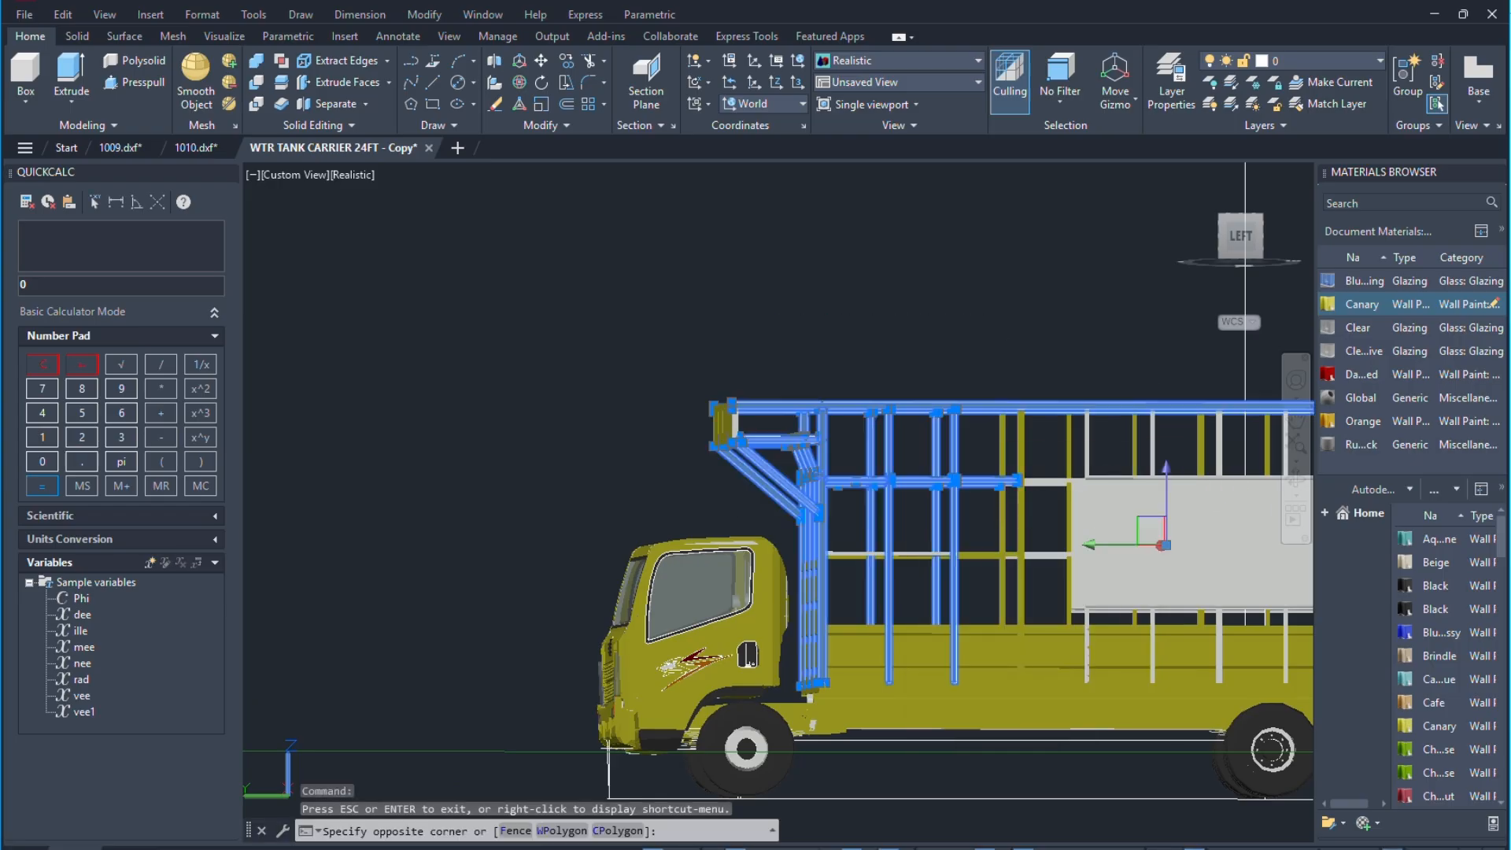
{"action": "left_click", "coordinate": [1062, 338]}
{"action": "left_click", "coordinate": [1000, 572]}
{"action": "scroll", "coordinate": [1111, 414], "scroll_direction": "up", "scroll_amount": 1}
{"action": "middle_click_drag", "start_coordinate": [1110, 414], "coordinate": [957, 445]}
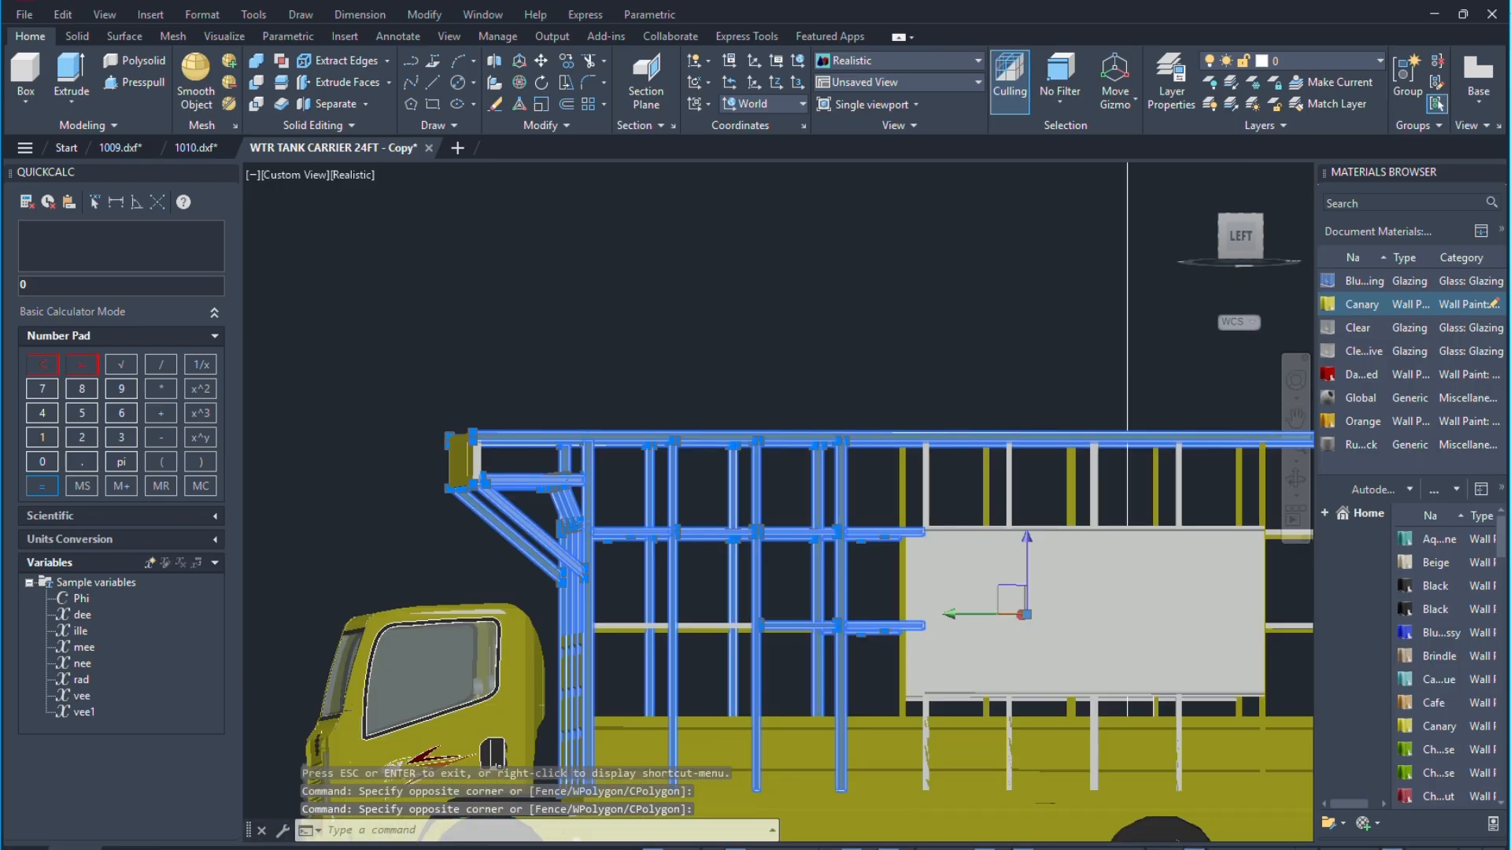
Add the middle uprights and rear rails of the cargo frame to the selection and apply Canary to all of them.
{"action": "scroll", "coordinate": [731, 497], "scroll_direction": "down", "scroll_amount": 2}
{"action": "left_click", "coordinate": [1079, 433]}
{"action": "left_click", "coordinate": [824, 490]}
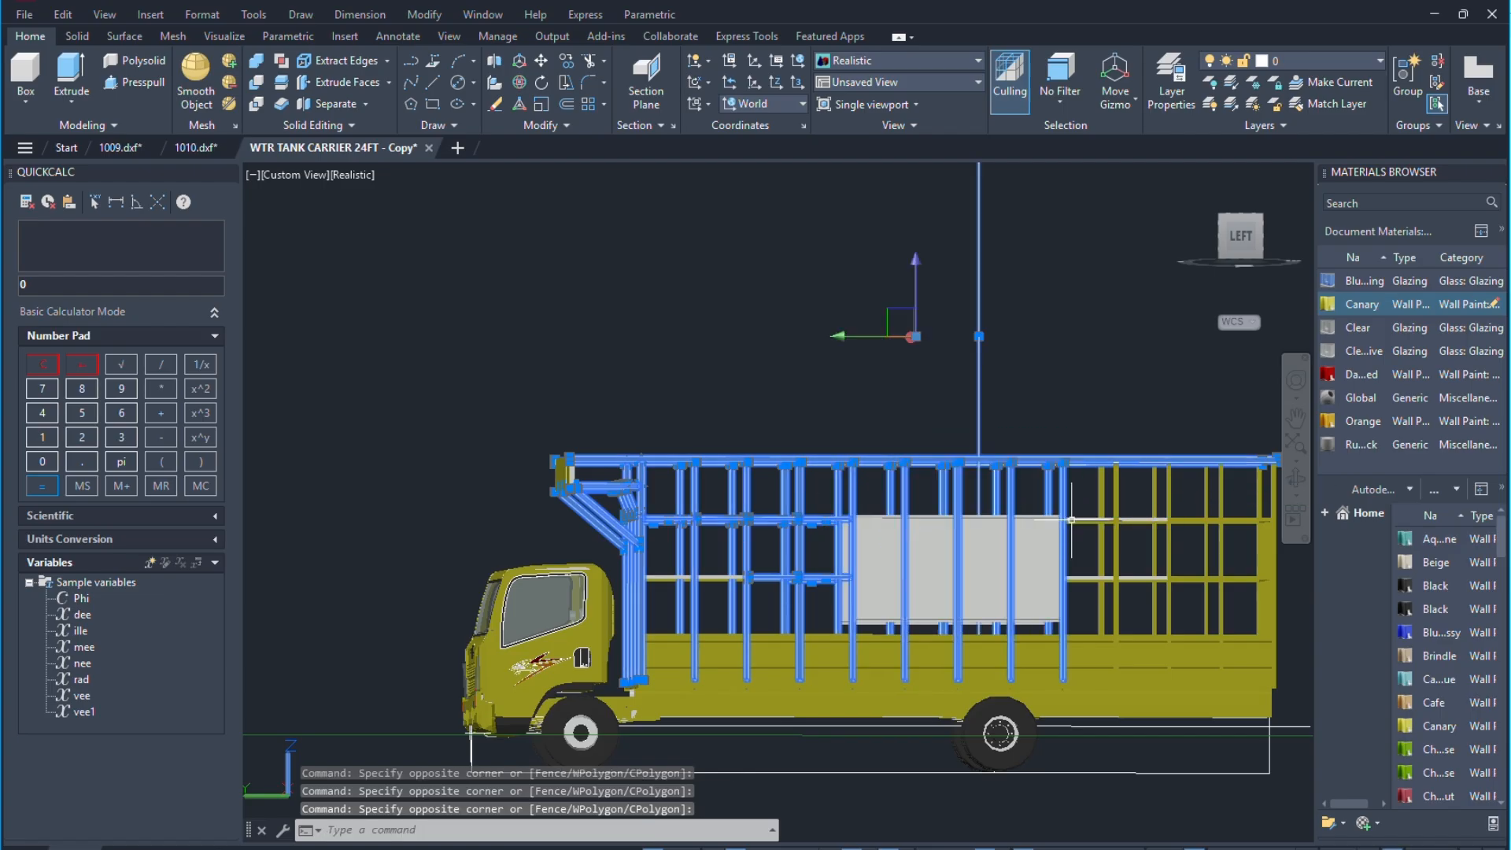
{"action": "left_click", "coordinate": [1192, 433]}
{"action": "left_click", "coordinate": [1084, 592]}
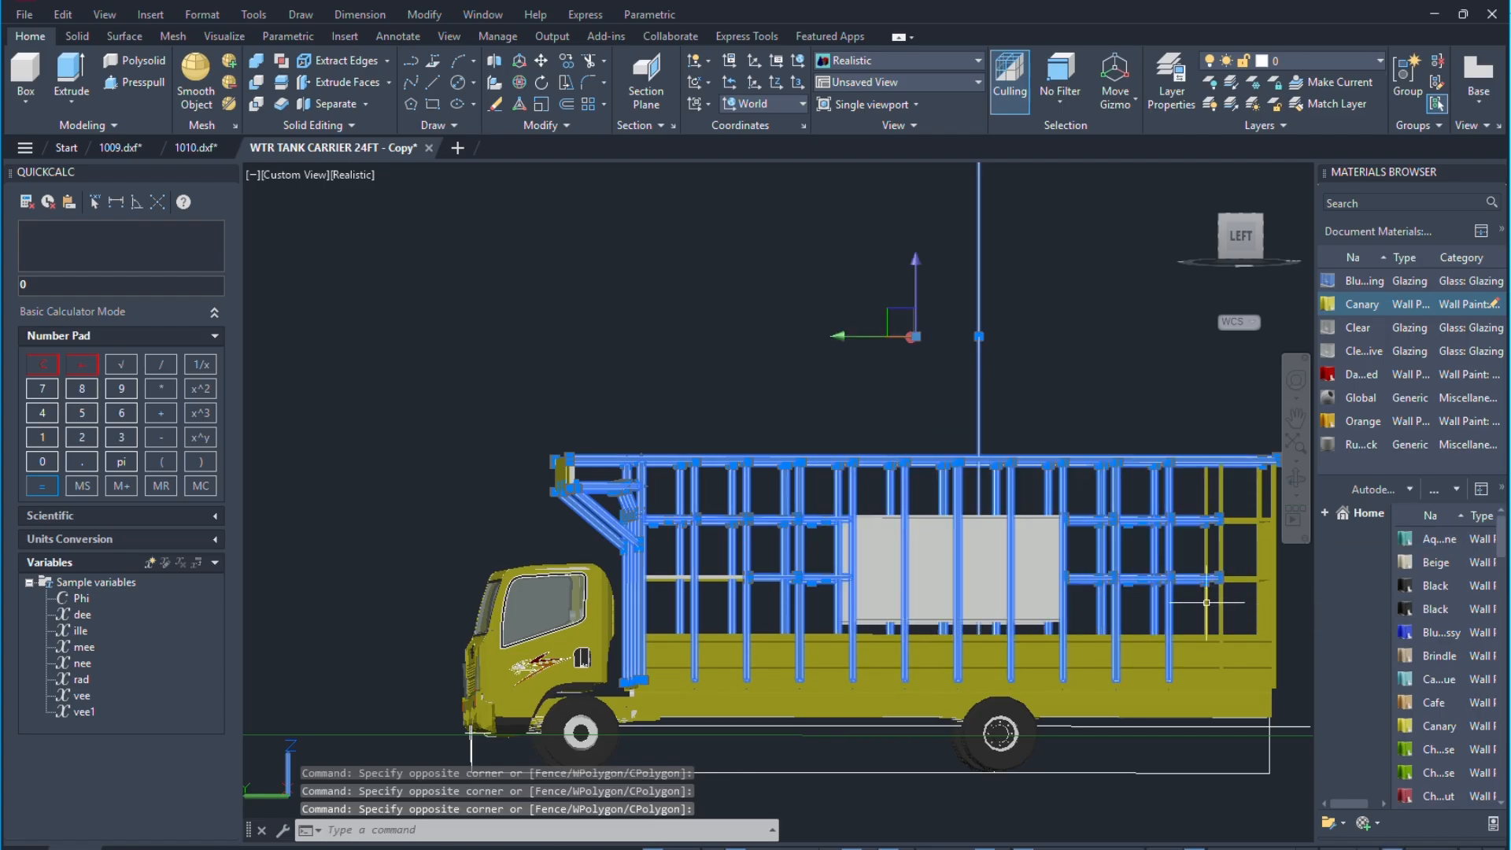
{"action": "left_click", "coordinate": [1352, 311]}
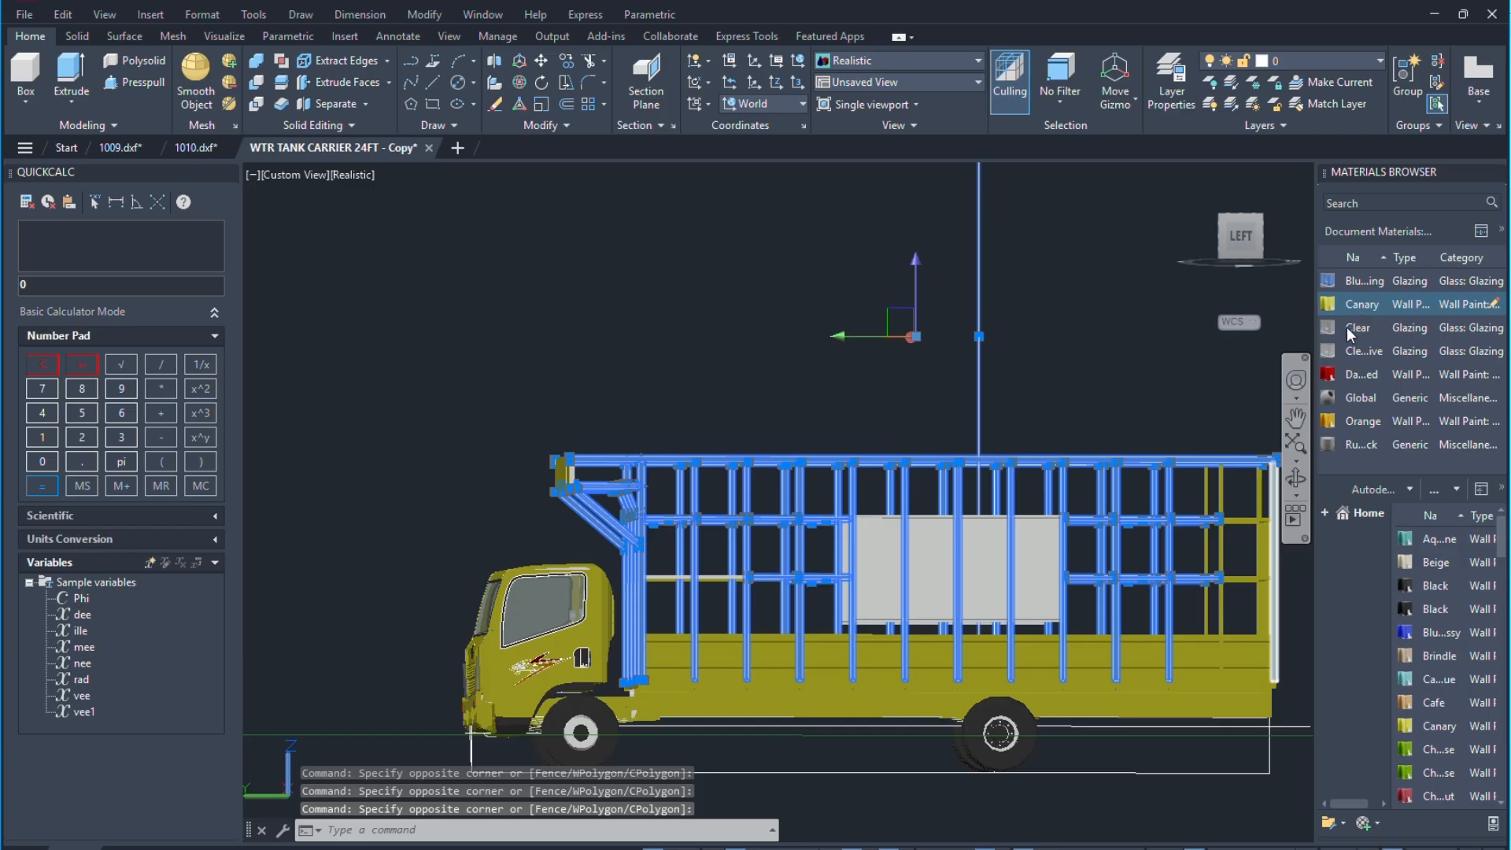
Apply Canary to the remaining grey horizontal rail on the cargo frame's side just behind the cab.
{"action": "left_click", "coordinate": [1297, 477]}
{"action": "left_click_drag", "start_coordinate": [1227, 543], "coordinate": [991, 587]}
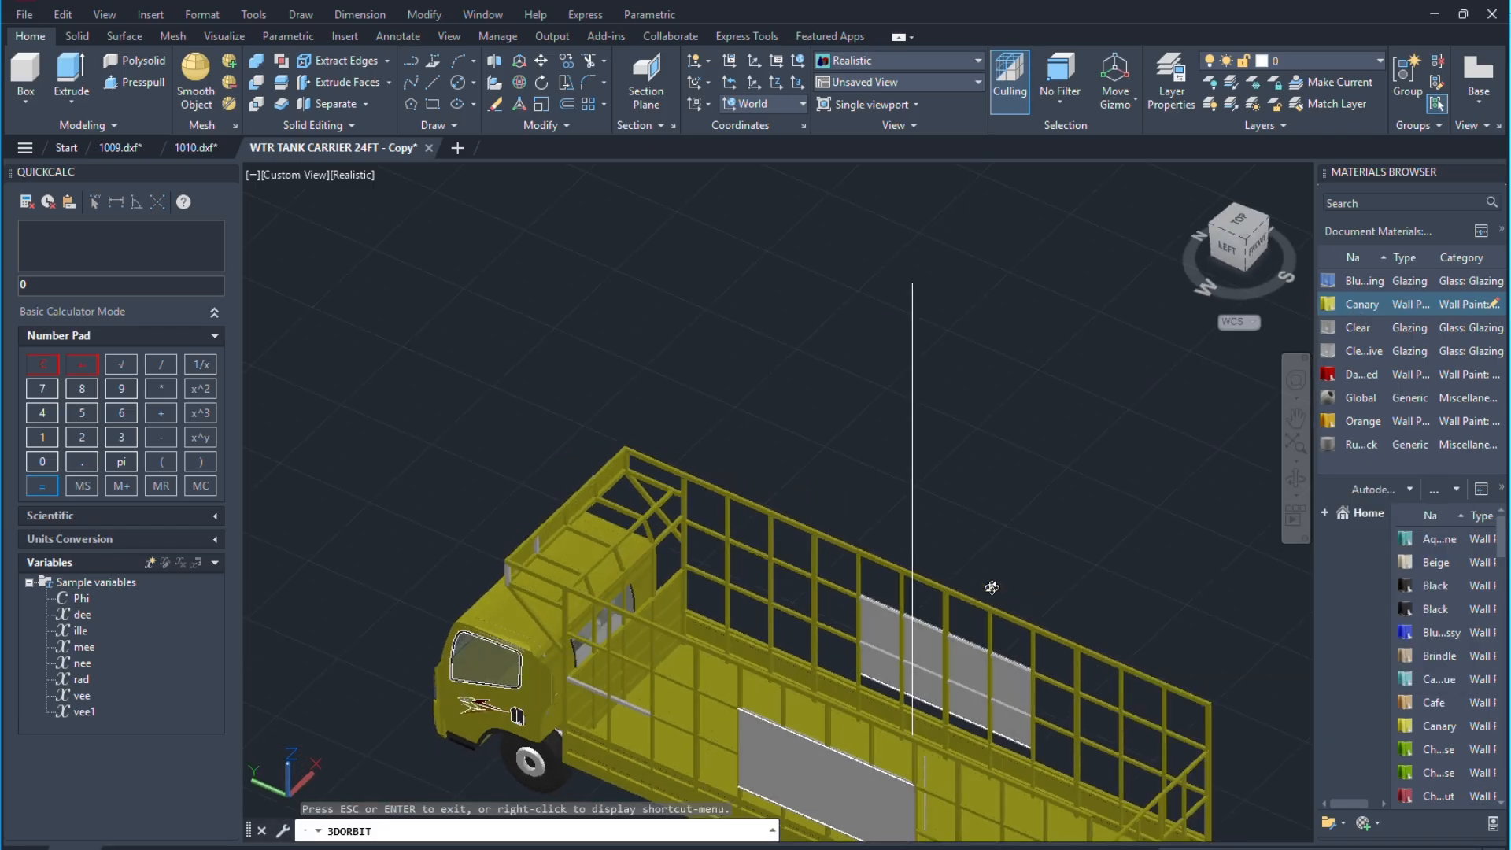
{"action": "scroll", "coordinate": [991, 587], "scroll_direction": "down", "scroll_amount": 3}
{"action": "scroll", "coordinate": [738, 614], "scroll_direction": "up", "scroll_amount": 6}
{"action": "key", "text": "Escape"}
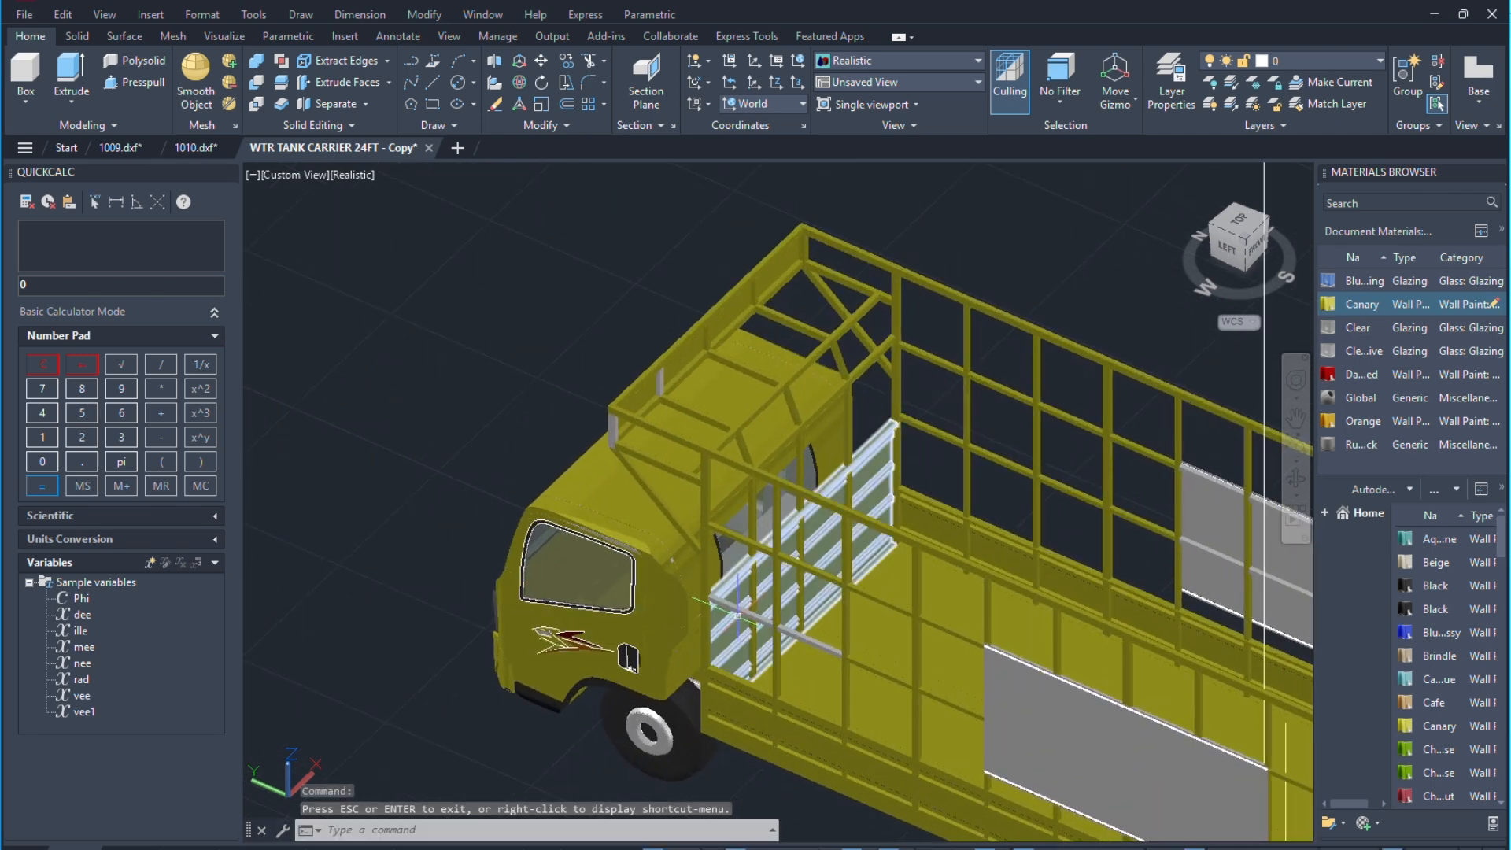
{"action": "scroll", "coordinate": [738, 614], "scroll_direction": "up", "scroll_amount": 3}
{"action": "left_click", "coordinate": [751, 608]}
{"action": "left_click", "coordinate": [881, 663]}
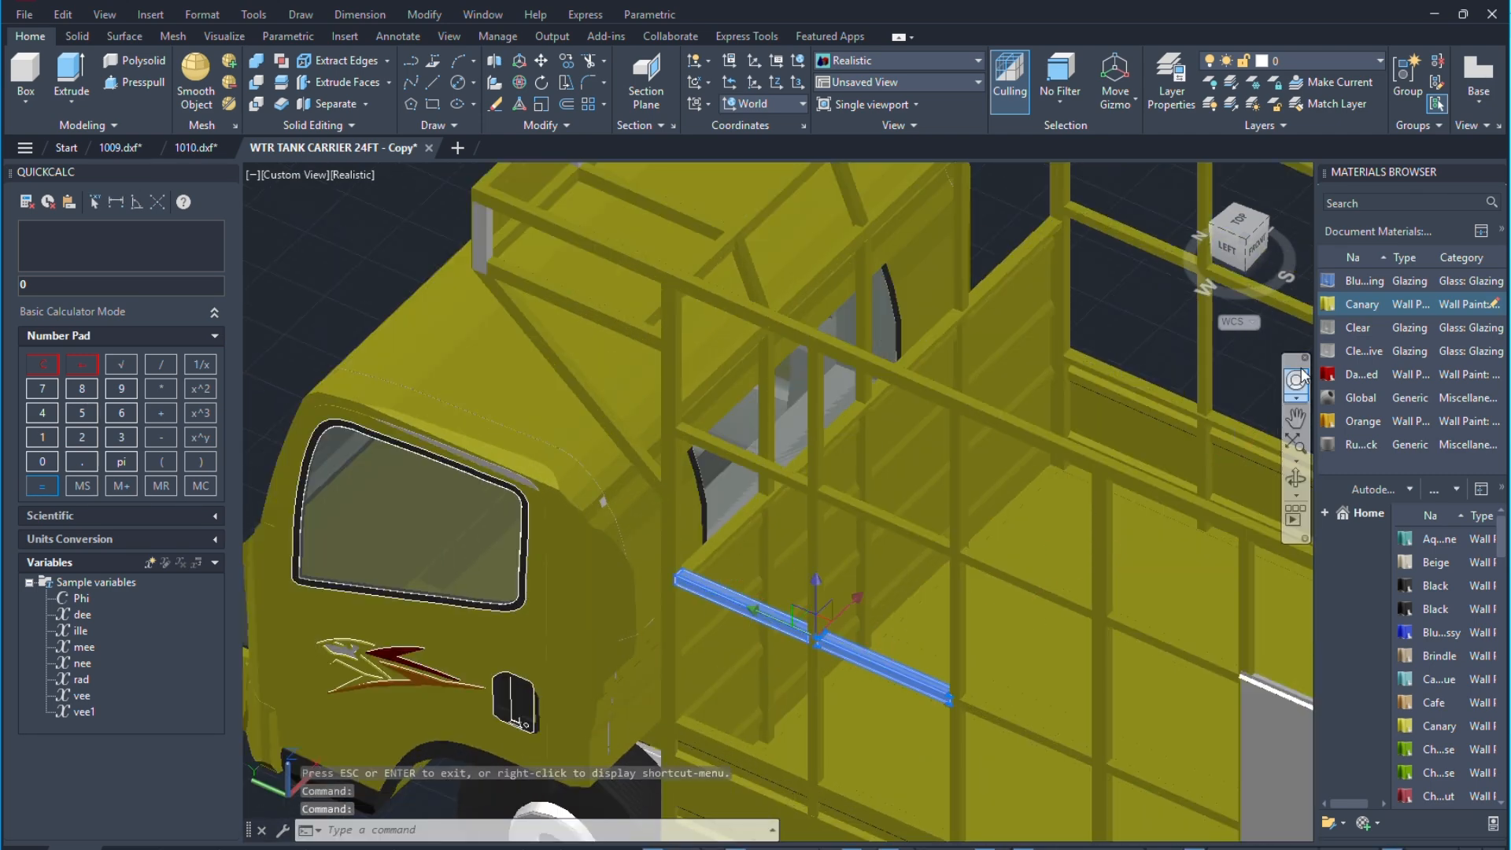
{"action": "scroll", "coordinate": [851, 515], "scroll_direction": "down", "scroll_amount": 5}
Select the grey posts of the overhang above the cab, exclude the cab parts from the selection, and apply Canary.
{"action": "scroll", "coordinate": [825, 413], "scroll_direction": "up", "scroll_amount": 4}
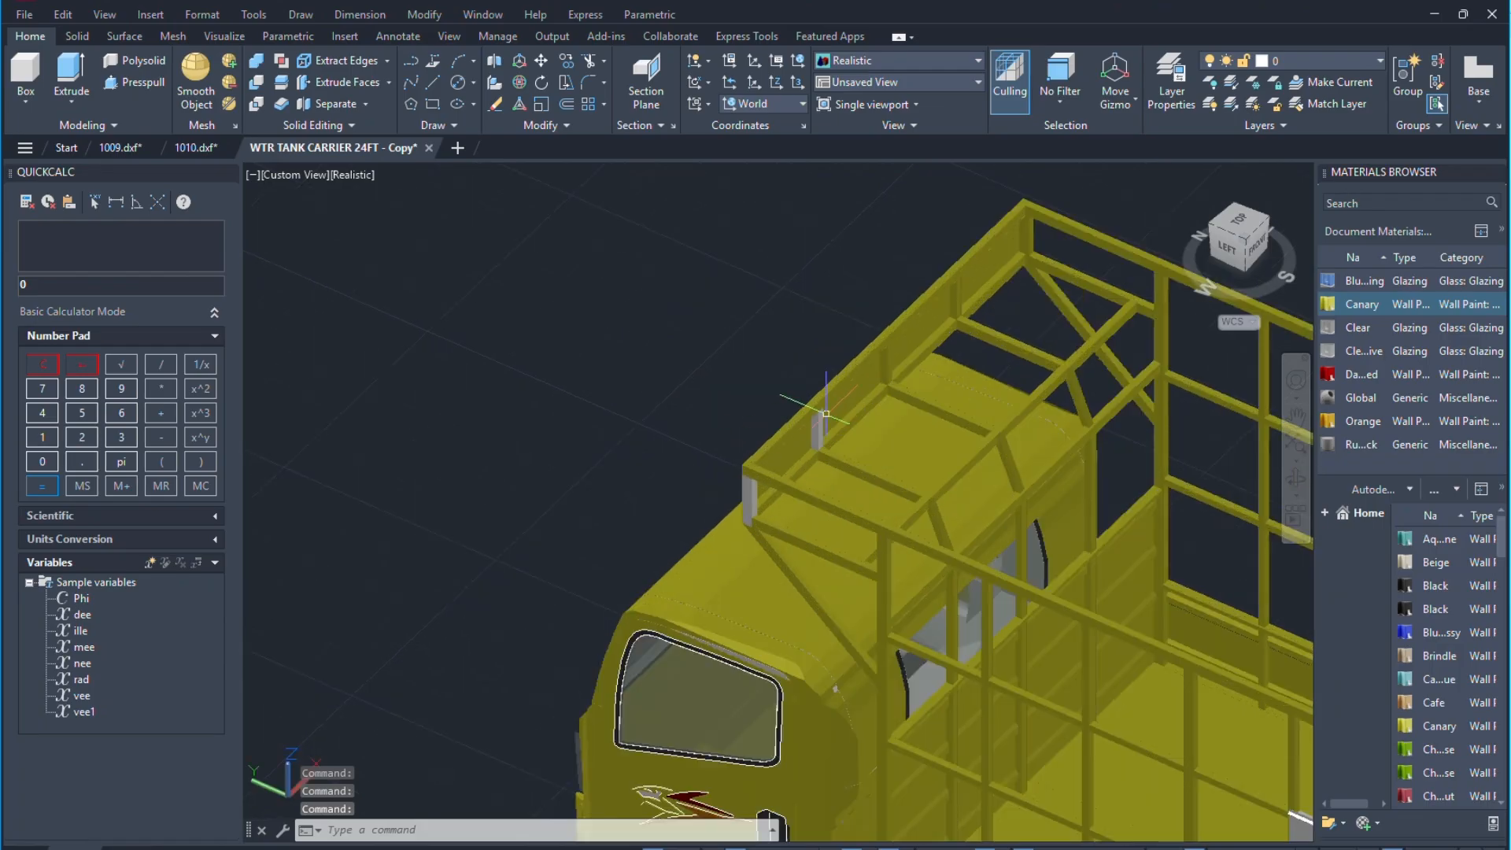
{"action": "left_click", "coordinate": [838, 333]}
{"action": "left_click", "coordinate": [665, 513]}
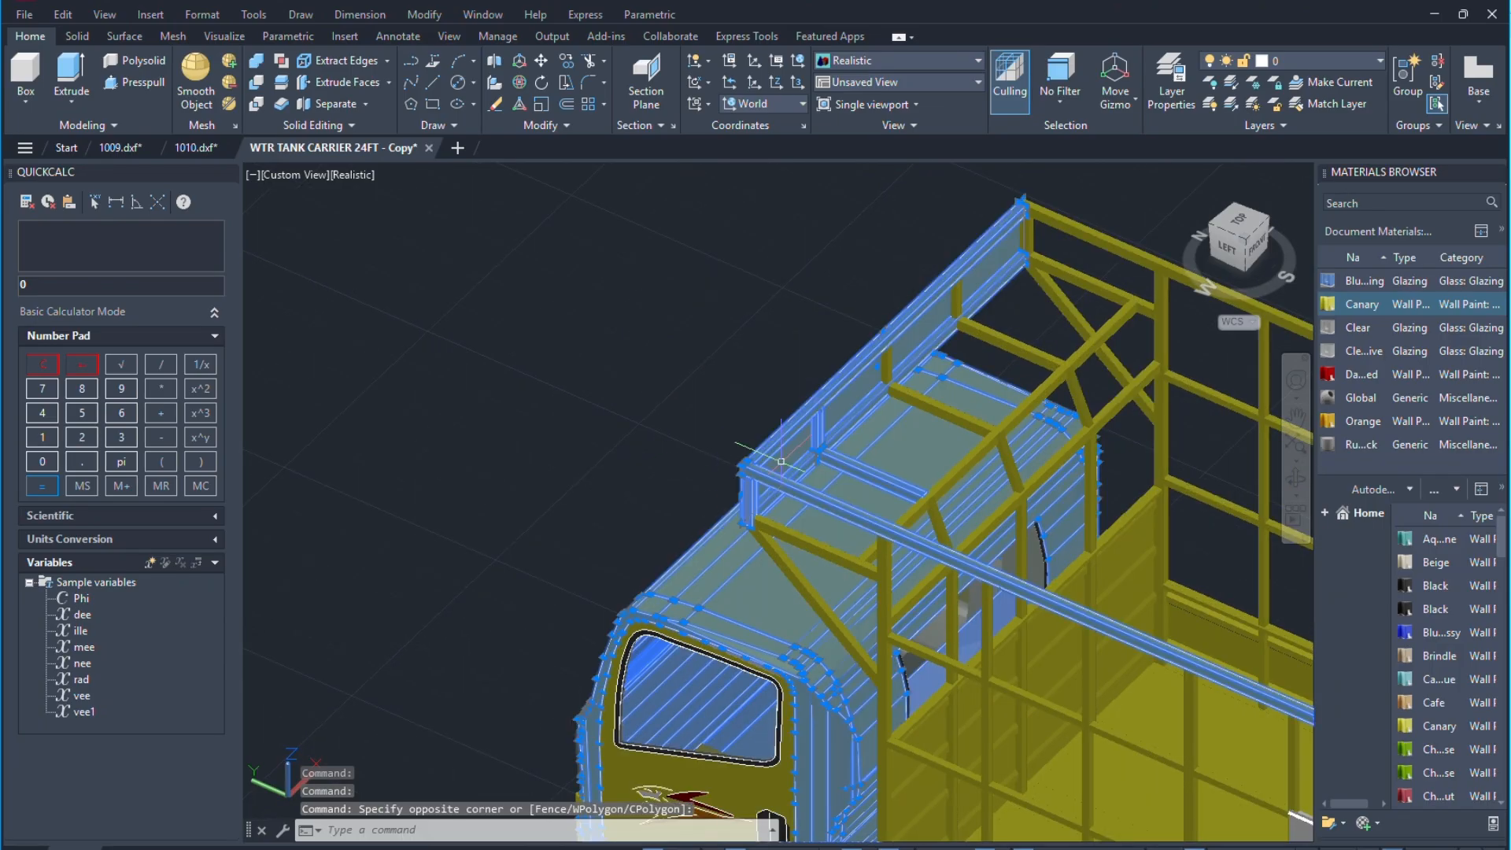
{"action": "left_click", "coordinate": [681, 487], "text": "shift"}
{"action": "left_click", "coordinate": [589, 637], "text": "shift"}
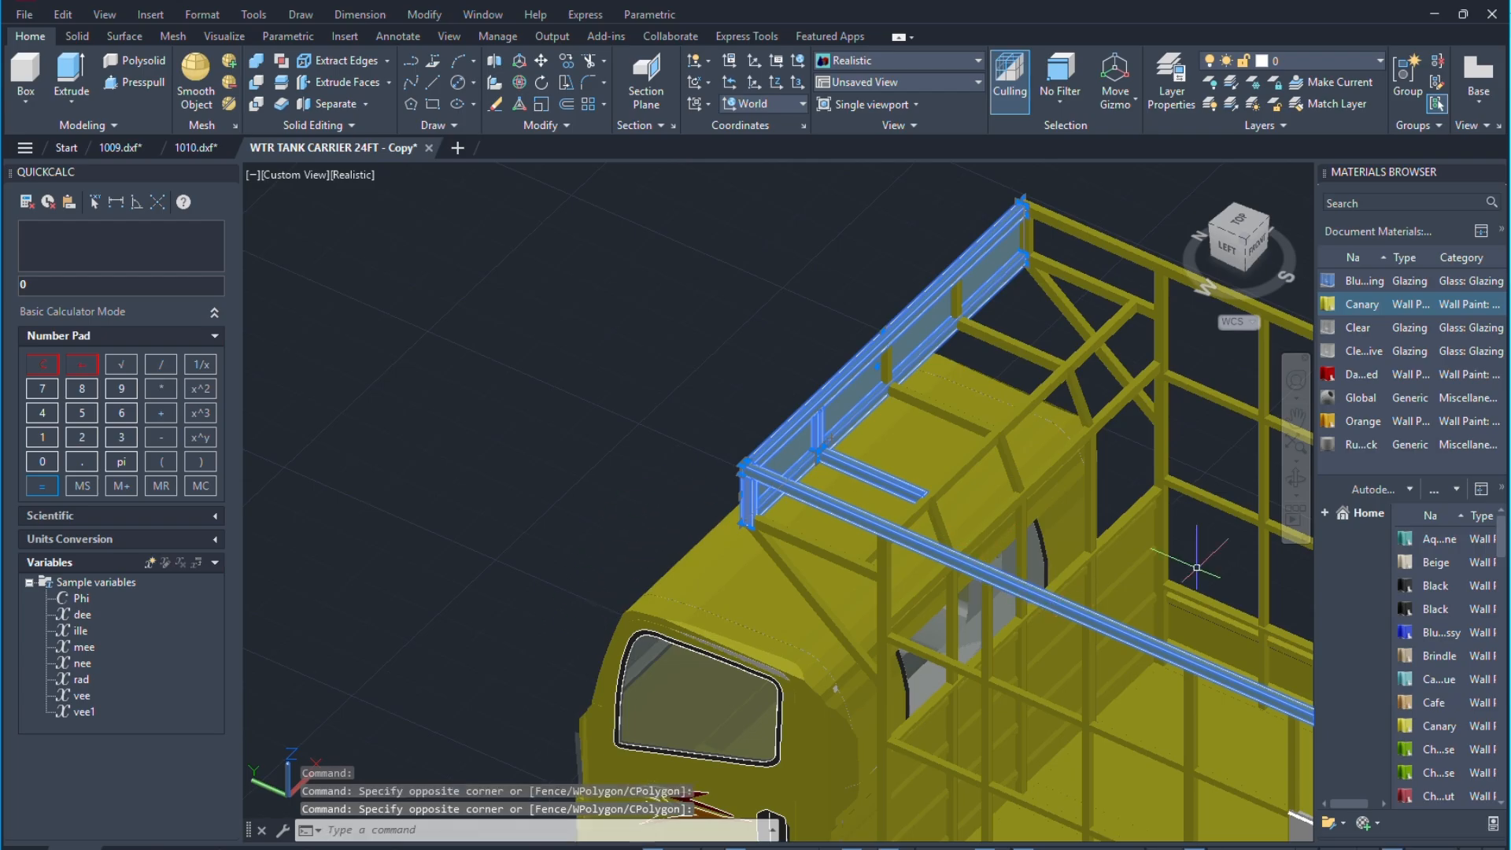
{"action": "left_click", "coordinate": [1355, 305]}
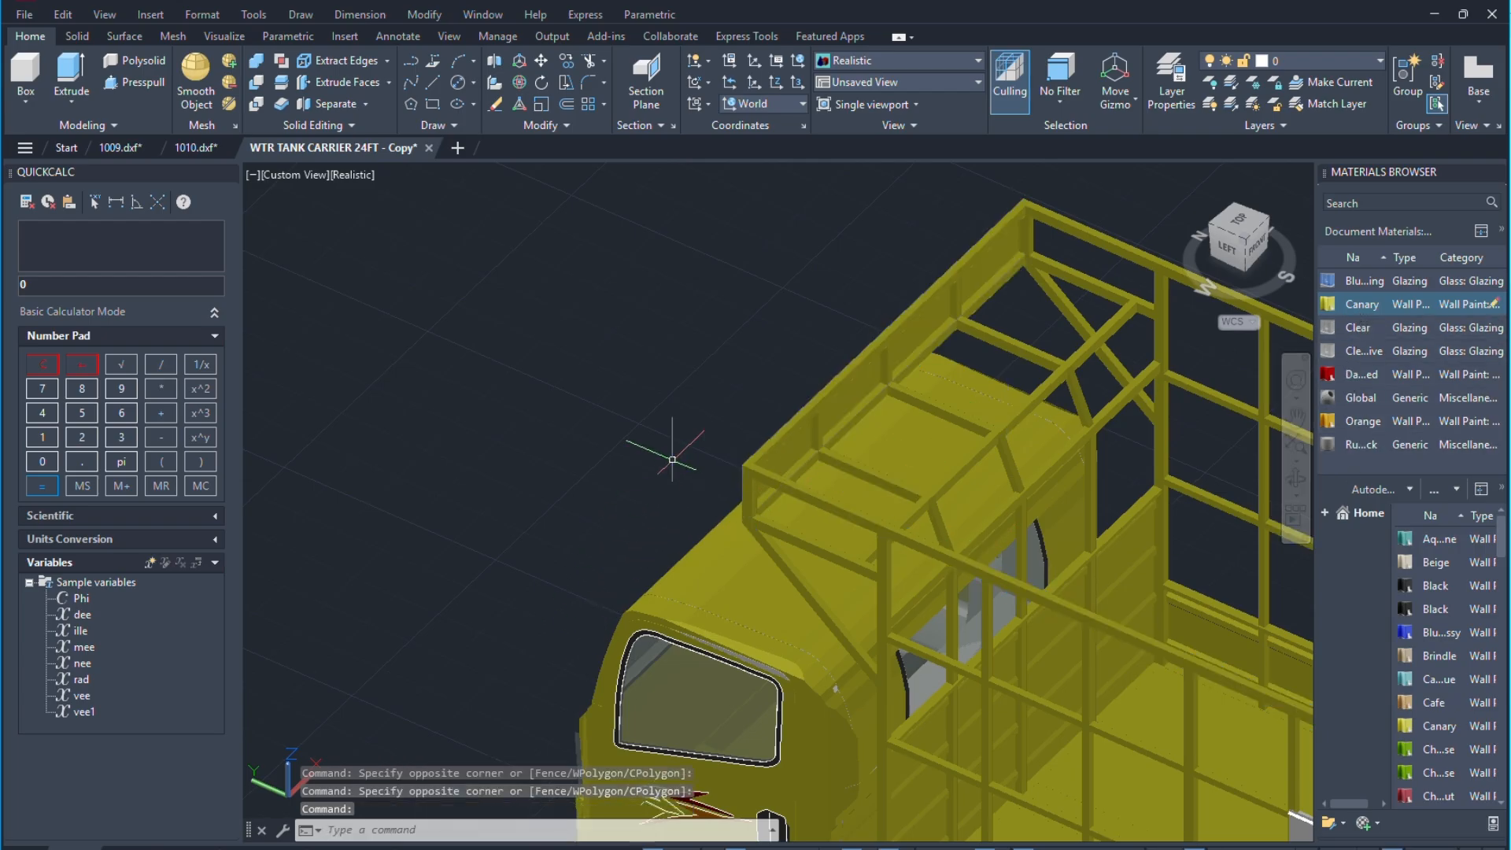
Check the cargo body for unpainted parts and examine the chassis at the rear of the truck.
{"action": "scroll", "coordinate": [671, 462], "scroll_direction": "down", "scroll_amount": 5}
{"action": "scroll", "coordinate": [785, 463], "scroll_direction": "up", "scroll_amount": 3}
{"action": "scroll", "coordinate": [1201, 644], "scroll_direction": "down", "scroll_amount": 2}
{"action": "scroll", "coordinate": [1235, 739], "scroll_direction": "up", "scroll_amount": 5}
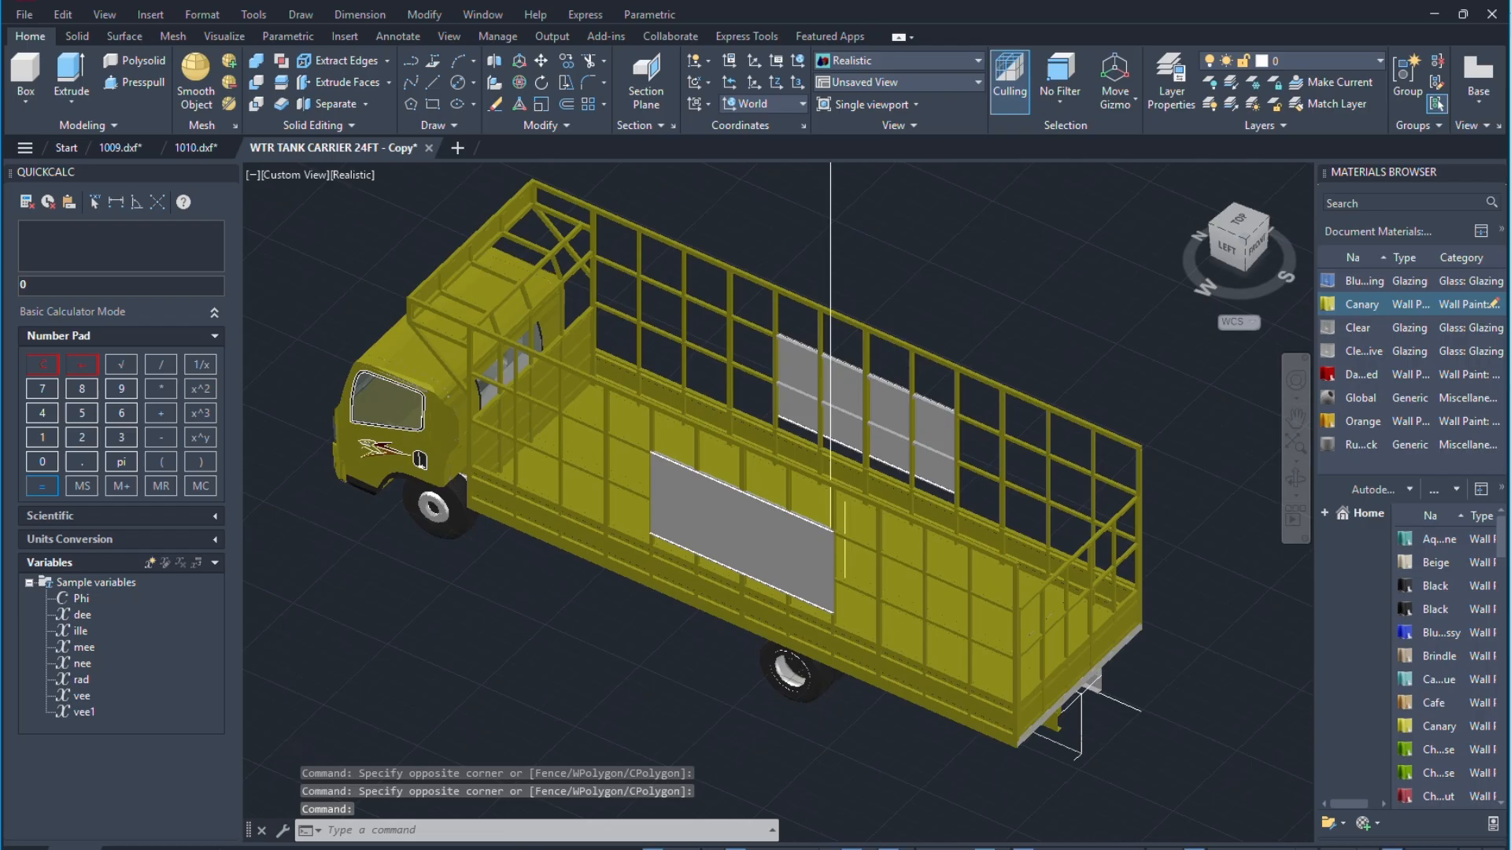
{"action": "left_click", "coordinate": [1295, 486]}
{"action": "left_click_drag", "start_coordinate": [1078, 520], "coordinate": [834, 464]}
{"action": "key", "text": "Escape"}
{"action": "scroll", "coordinate": [645, 554], "scroll_direction": "up", "scroll_amount": 2}
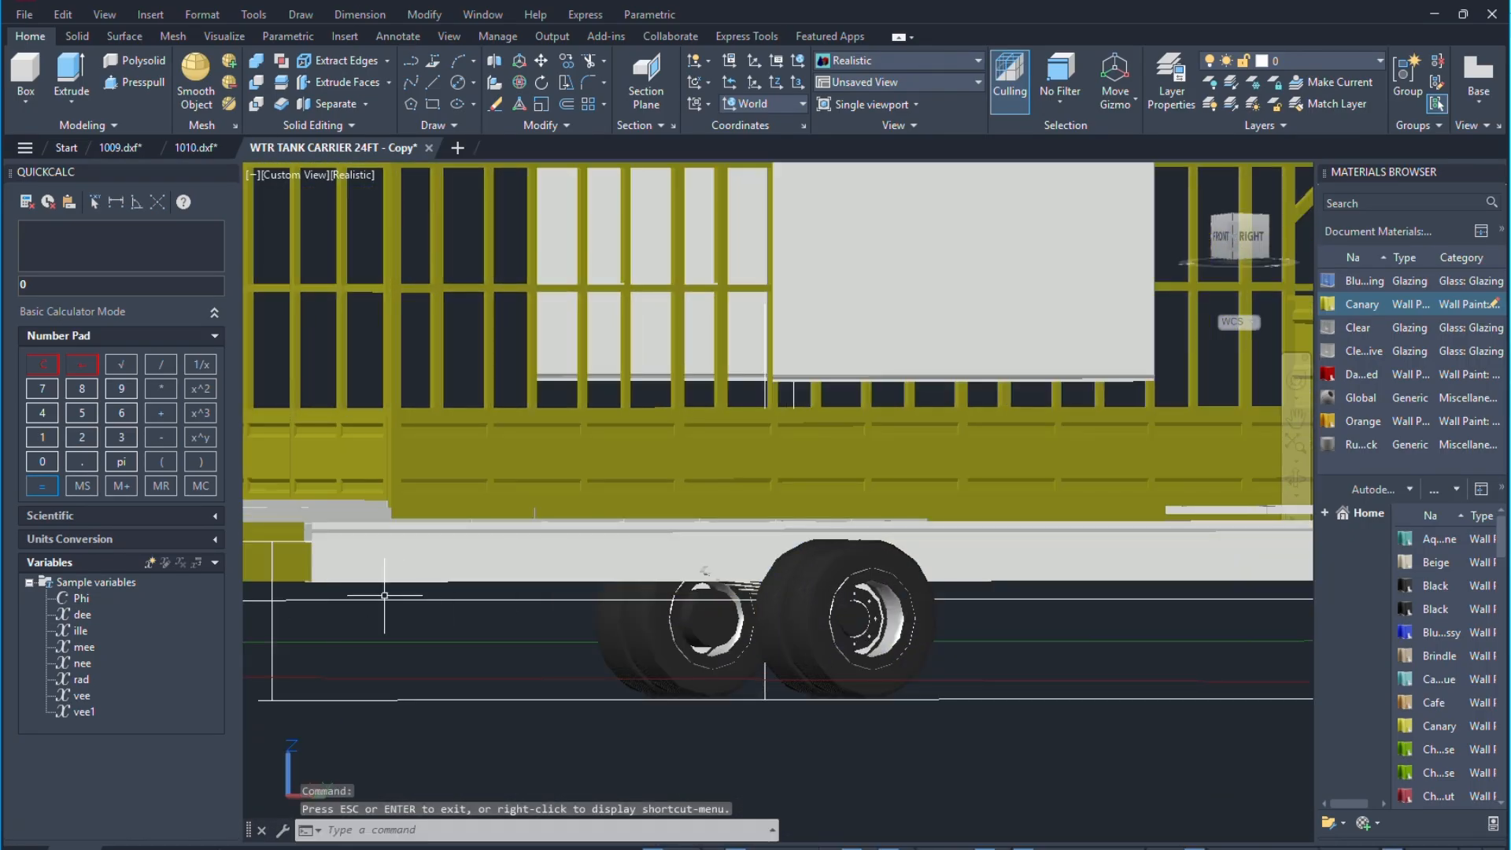
{"action": "scroll", "coordinate": [385, 597], "scroll_direction": "down", "scroll_amount": 4}
{"action": "scroll", "coordinate": [384, 561], "scroll_direction": "up", "scroll_amount": 3}
Select the cross member pieces at the chassis's rear end and apply the black Ru...ck material.
{"action": "left_click", "coordinate": [486, 558]}
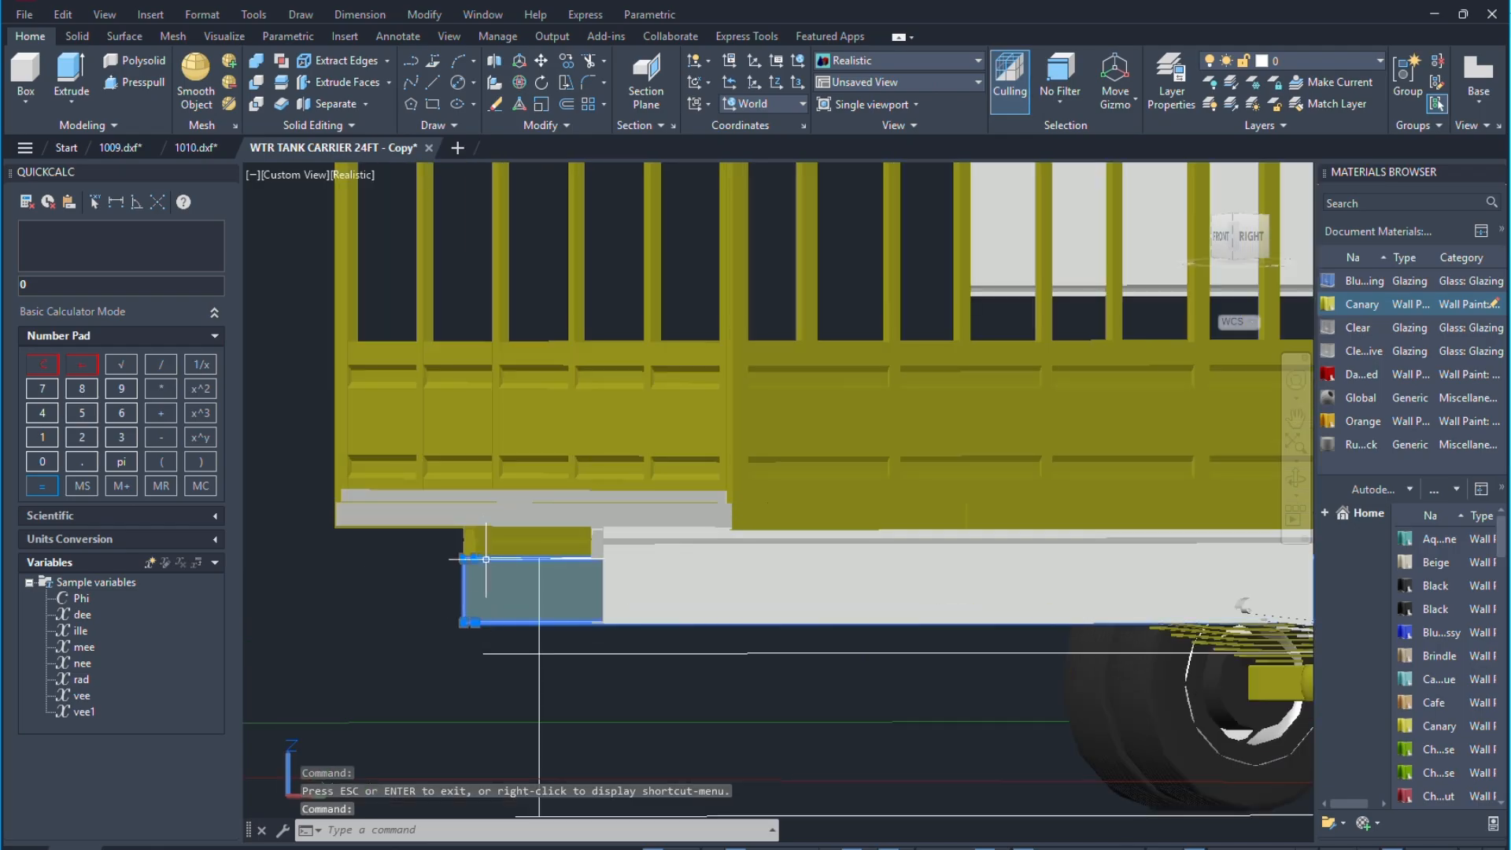
{"action": "scroll", "coordinate": [488, 551], "scroll_direction": "up", "scroll_amount": 2}
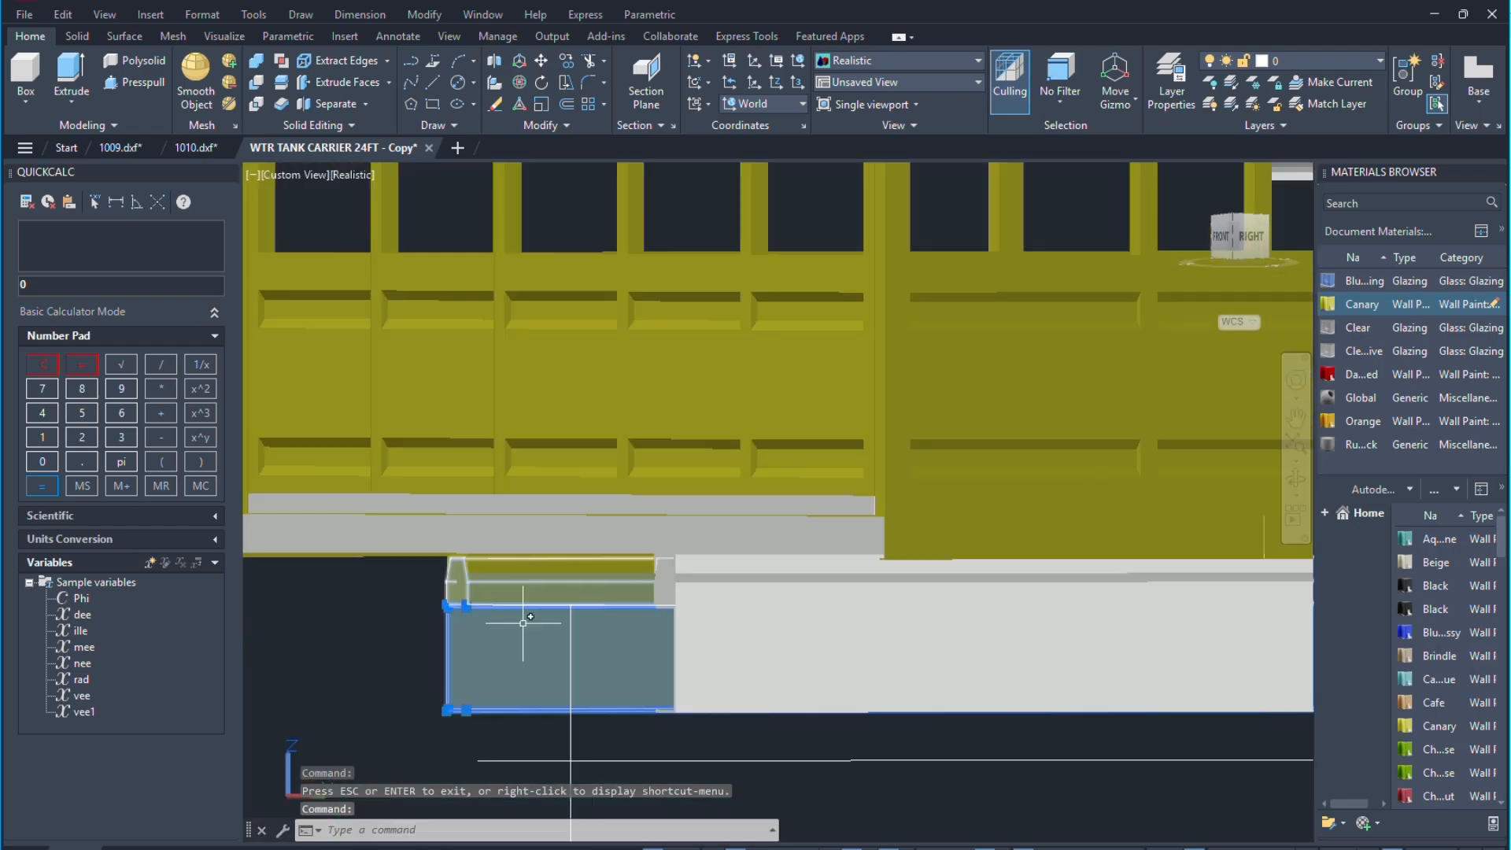
{"action": "left_click", "coordinate": [483, 735]}
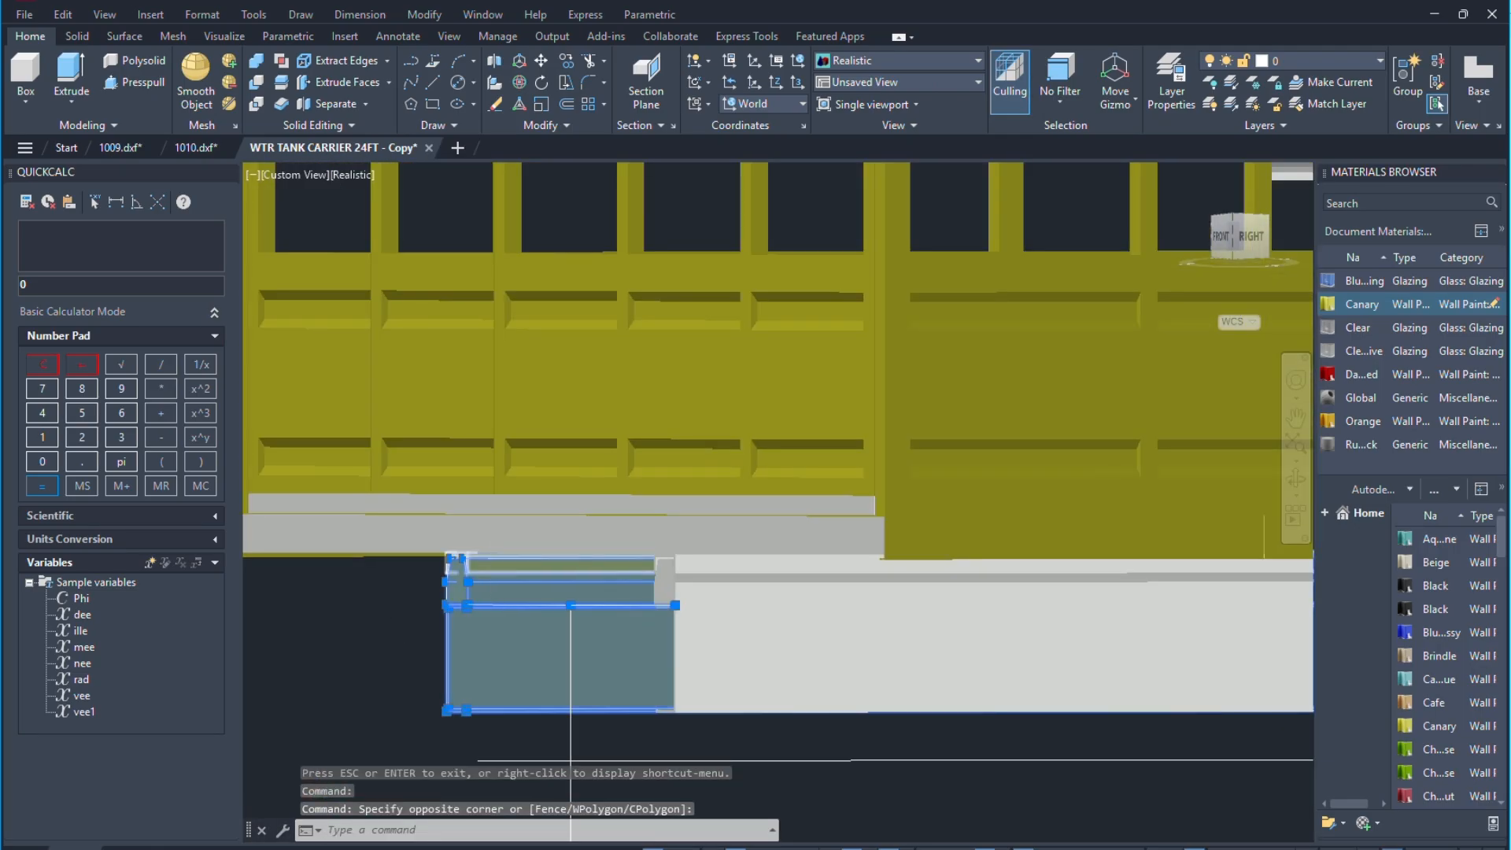
{"action": "scroll", "coordinate": [482, 553], "scroll_direction": "up", "scroll_amount": 2}
{"action": "left_click", "coordinate": [482, 553]}
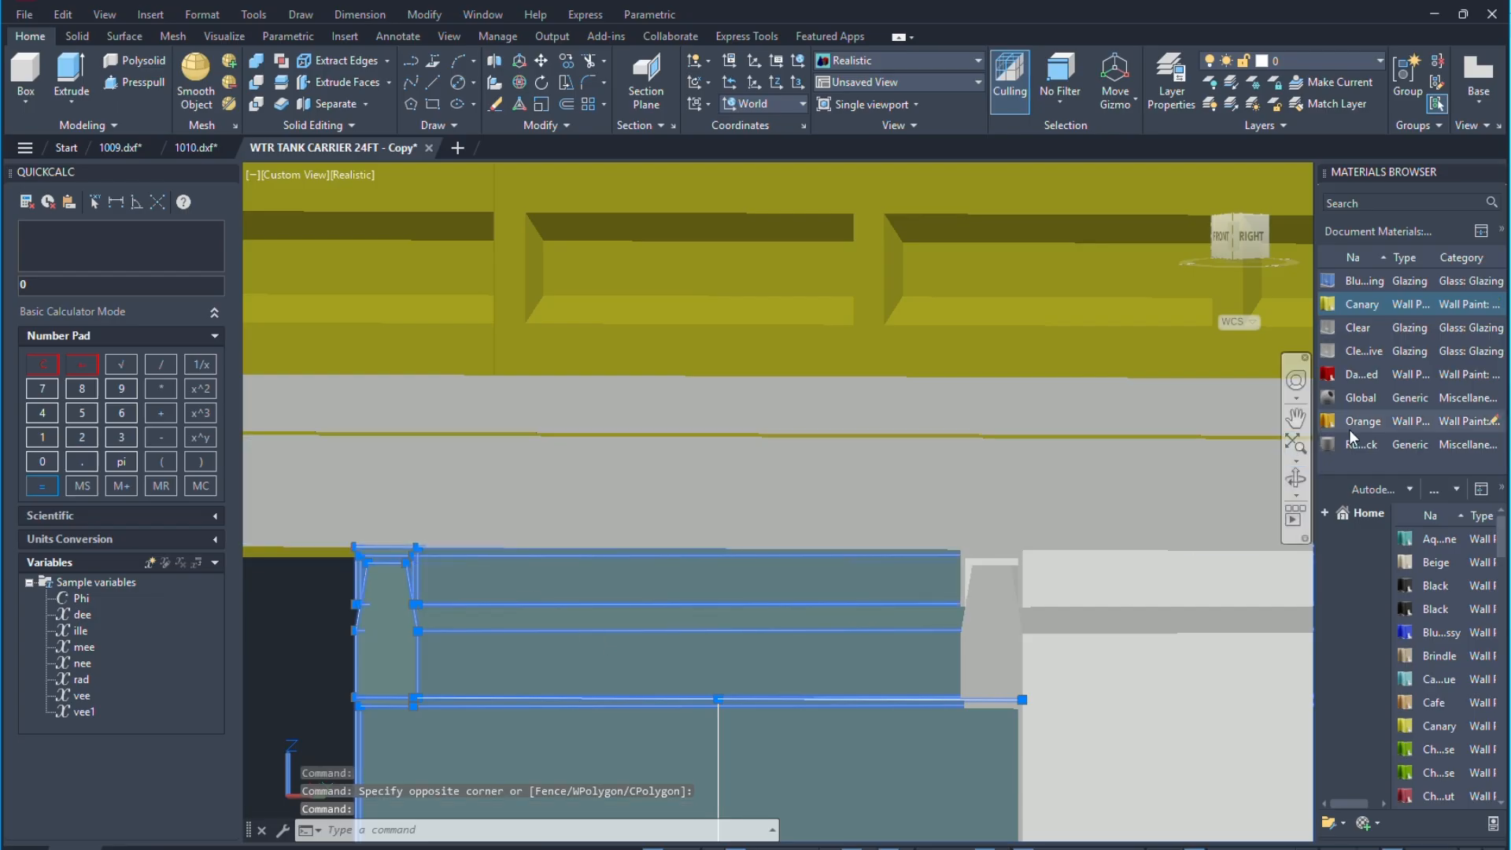
{"action": "left_click", "coordinate": [1372, 445]}
Select the rear cross member and long chassis rails with a crossing window and apply the Global material.
{"action": "scroll", "coordinate": [604, 371], "scroll_direction": "down", "scroll_amount": 4}
{"action": "scroll", "coordinate": [703, 427], "scroll_direction": "up", "scroll_amount": 1}
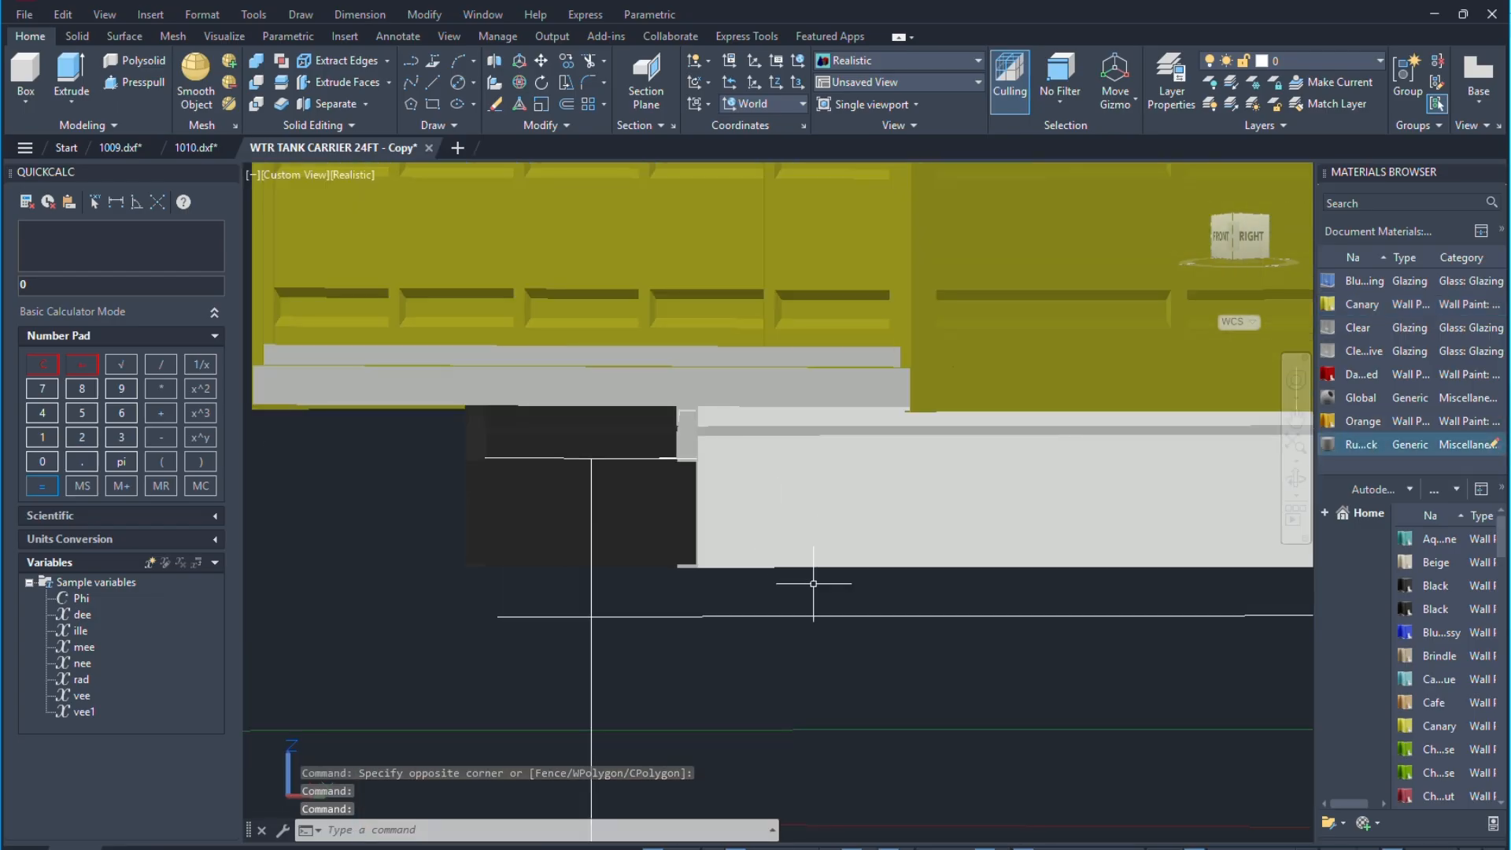
{"action": "left_click", "coordinate": [814, 583]}
{"action": "left_click", "coordinate": [675, 425]}
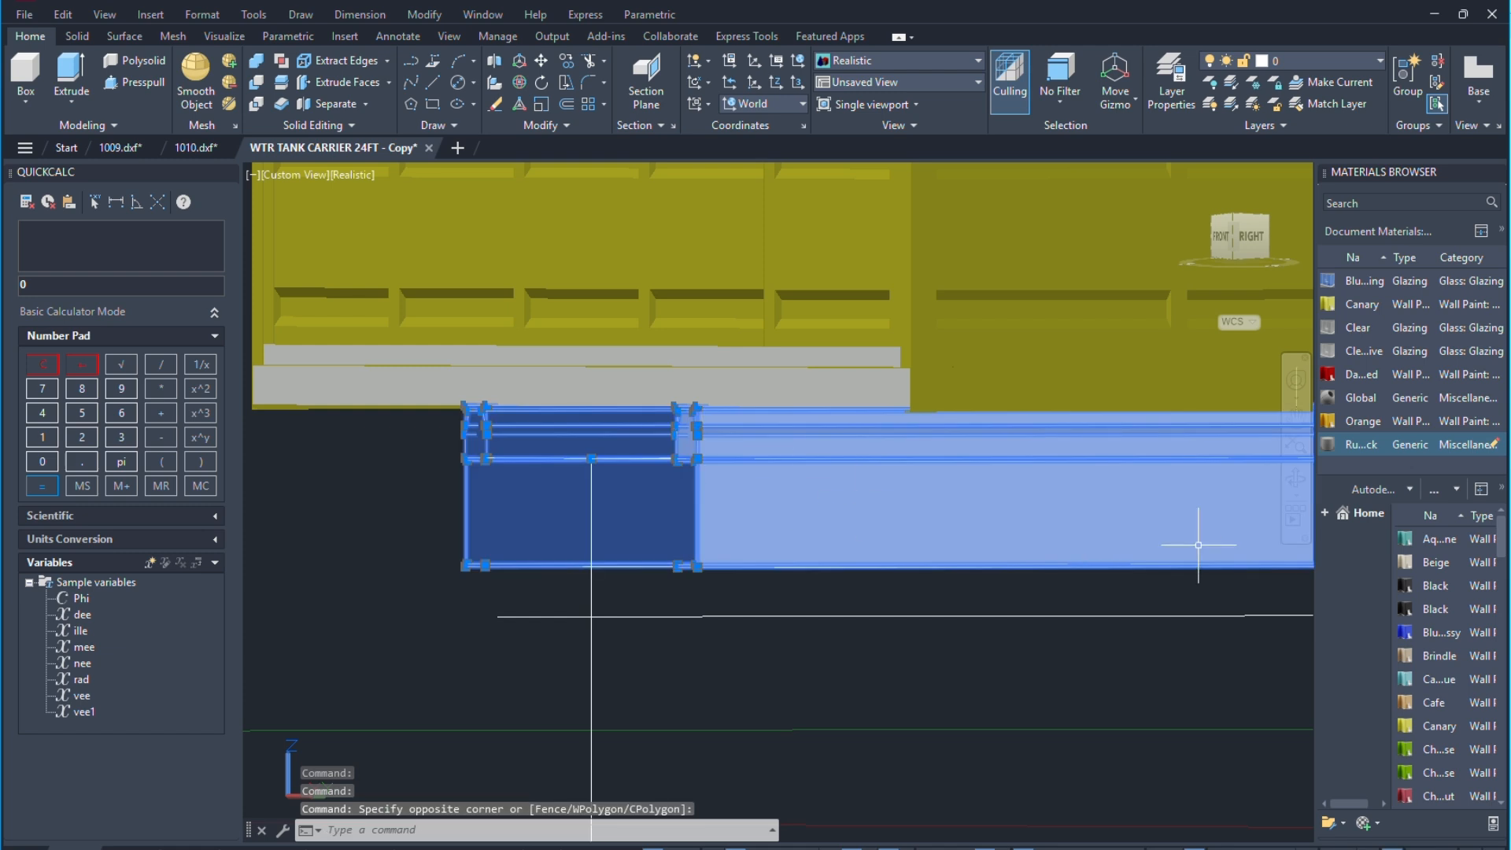
{"action": "left_click", "coordinate": [1366, 394]}
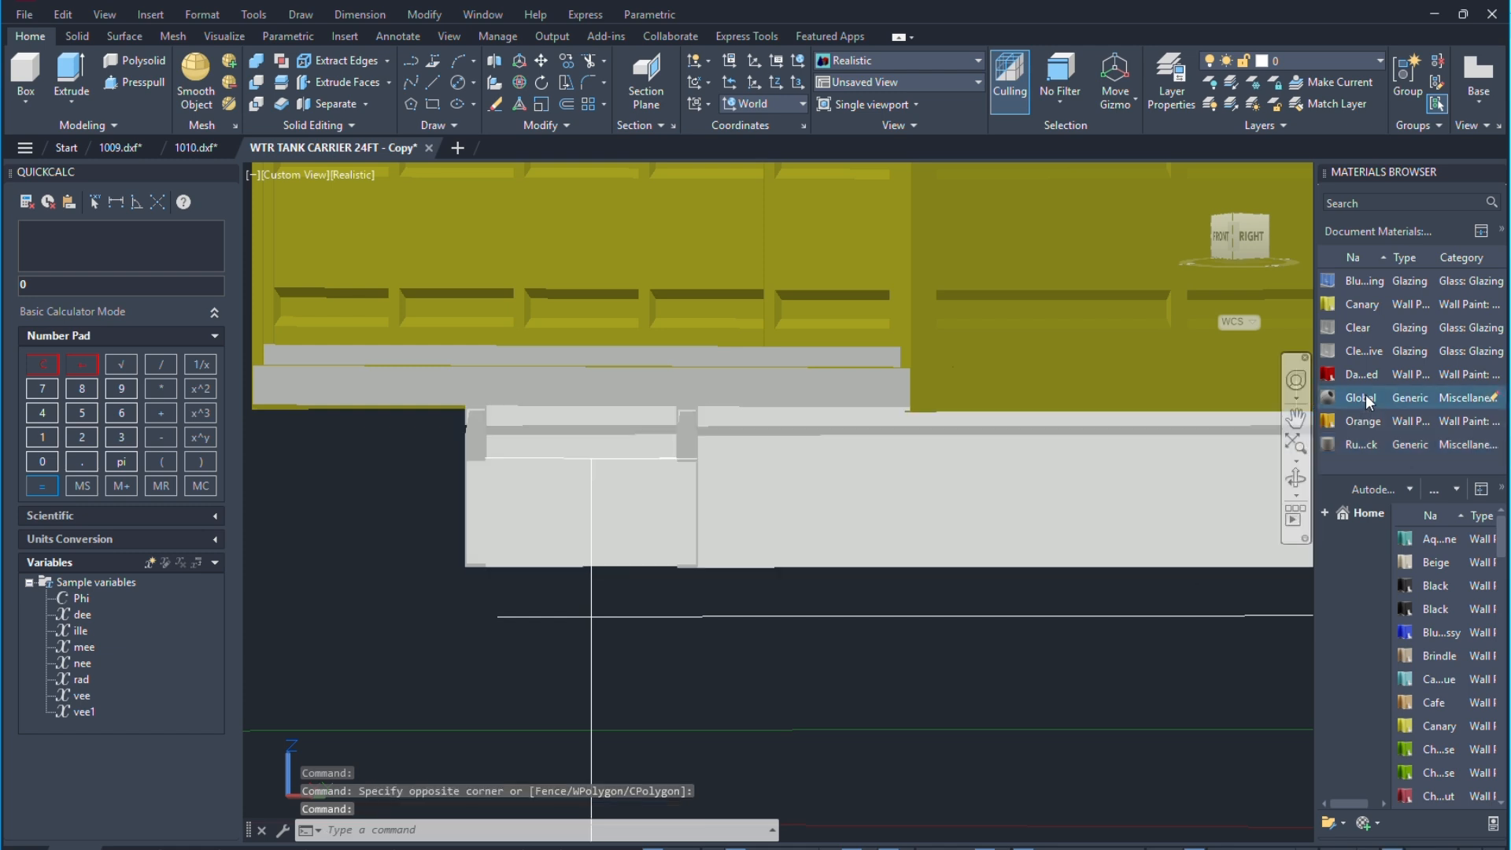
Reselect the rear cross member and chassis rails with a crossing window and apply the black Ru...ck material.
{"action": "left_click", "coordinate": [849, 582]}
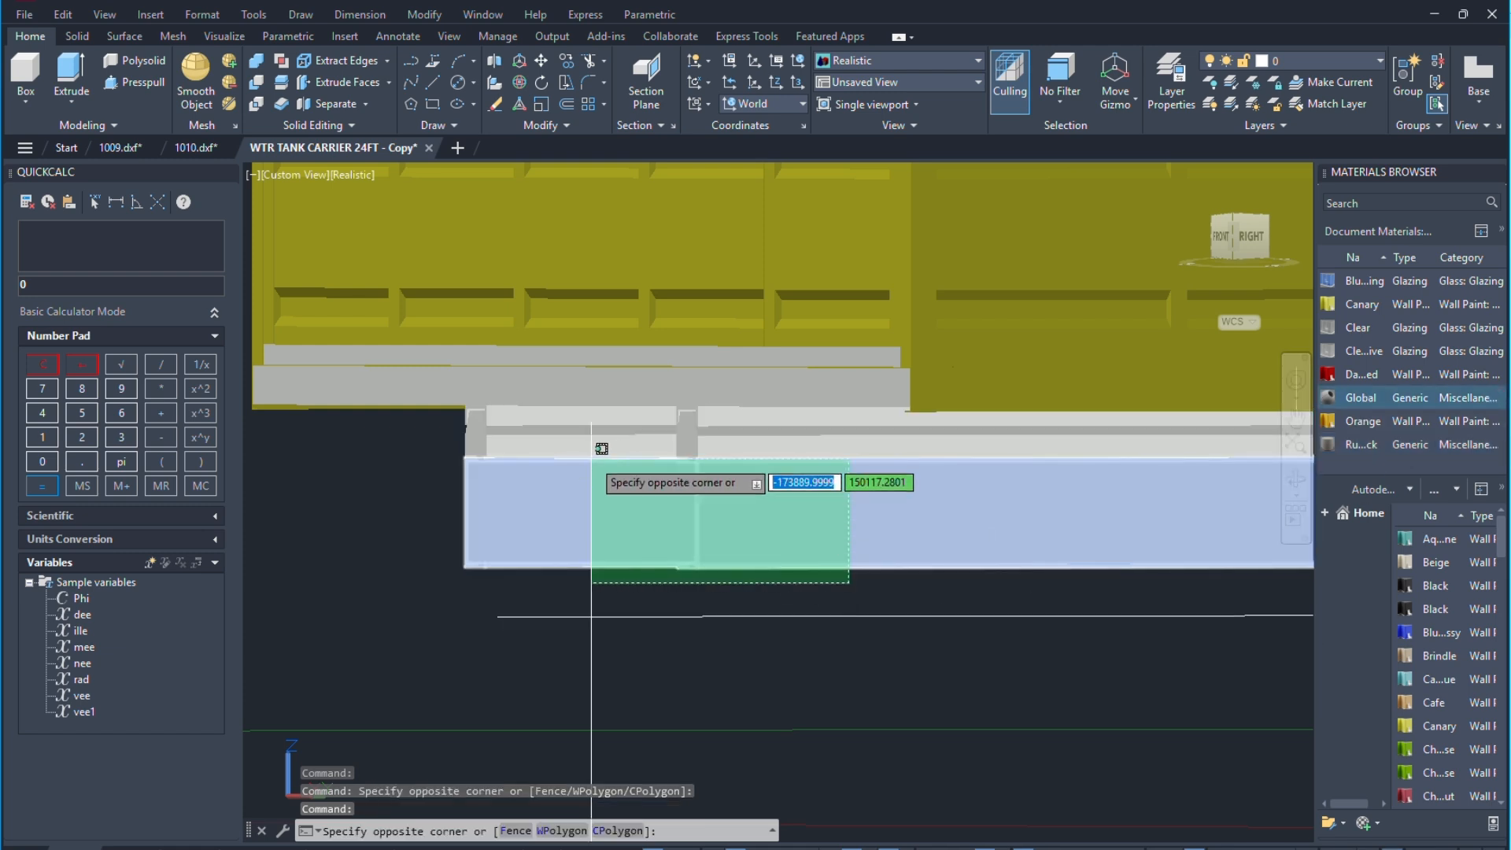
{"action": "left_click", "coordinate": [483, 412]}
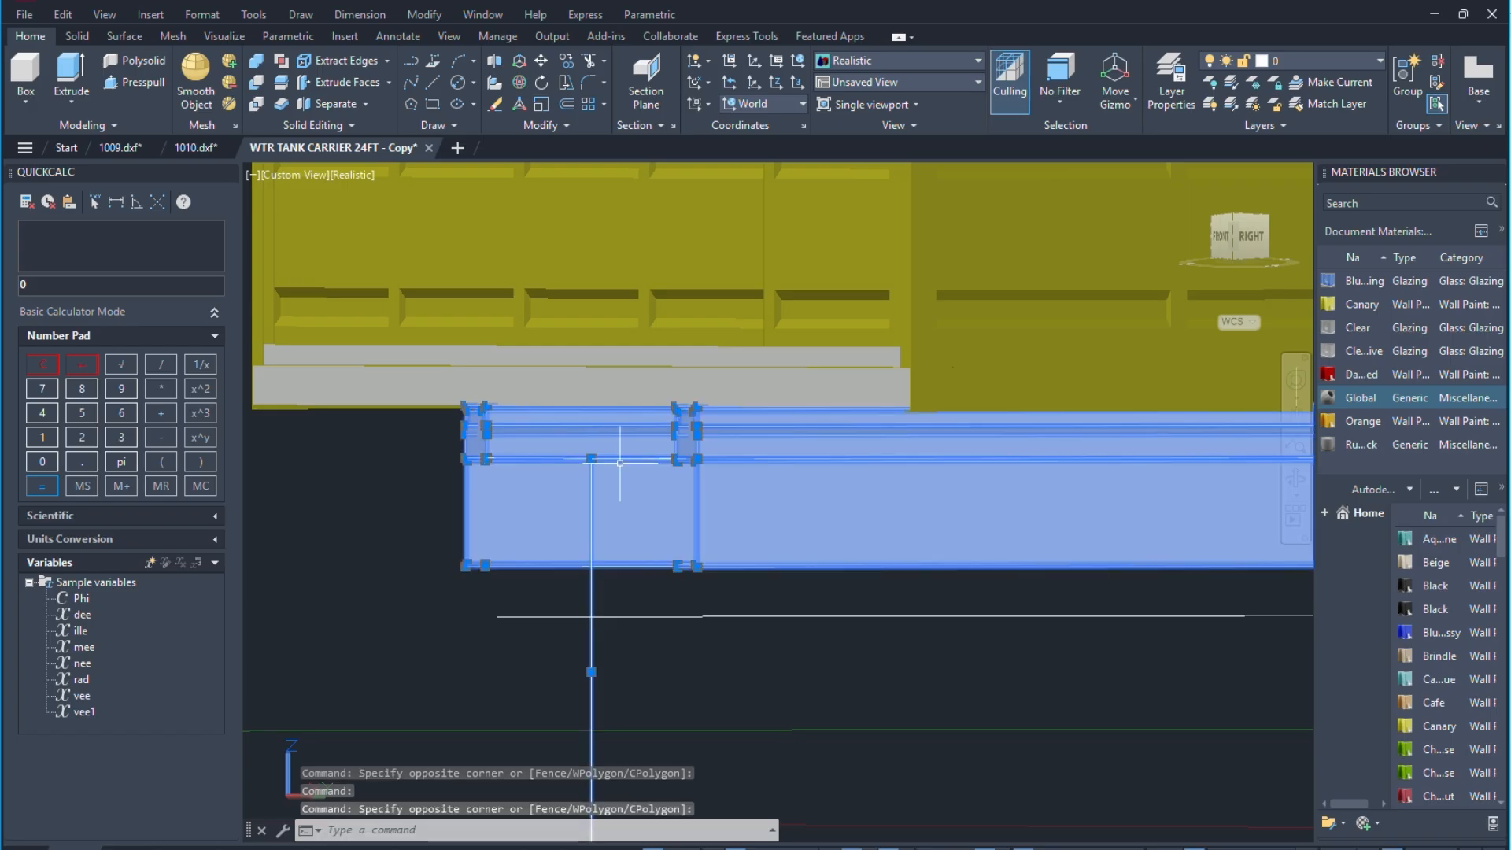
{"action": "left_click", "coordinate": [1351, 443]}
{"action": "scroll", "coordinate": [716, 470], "scroll_direction": "down", "scroll_amount": 3}
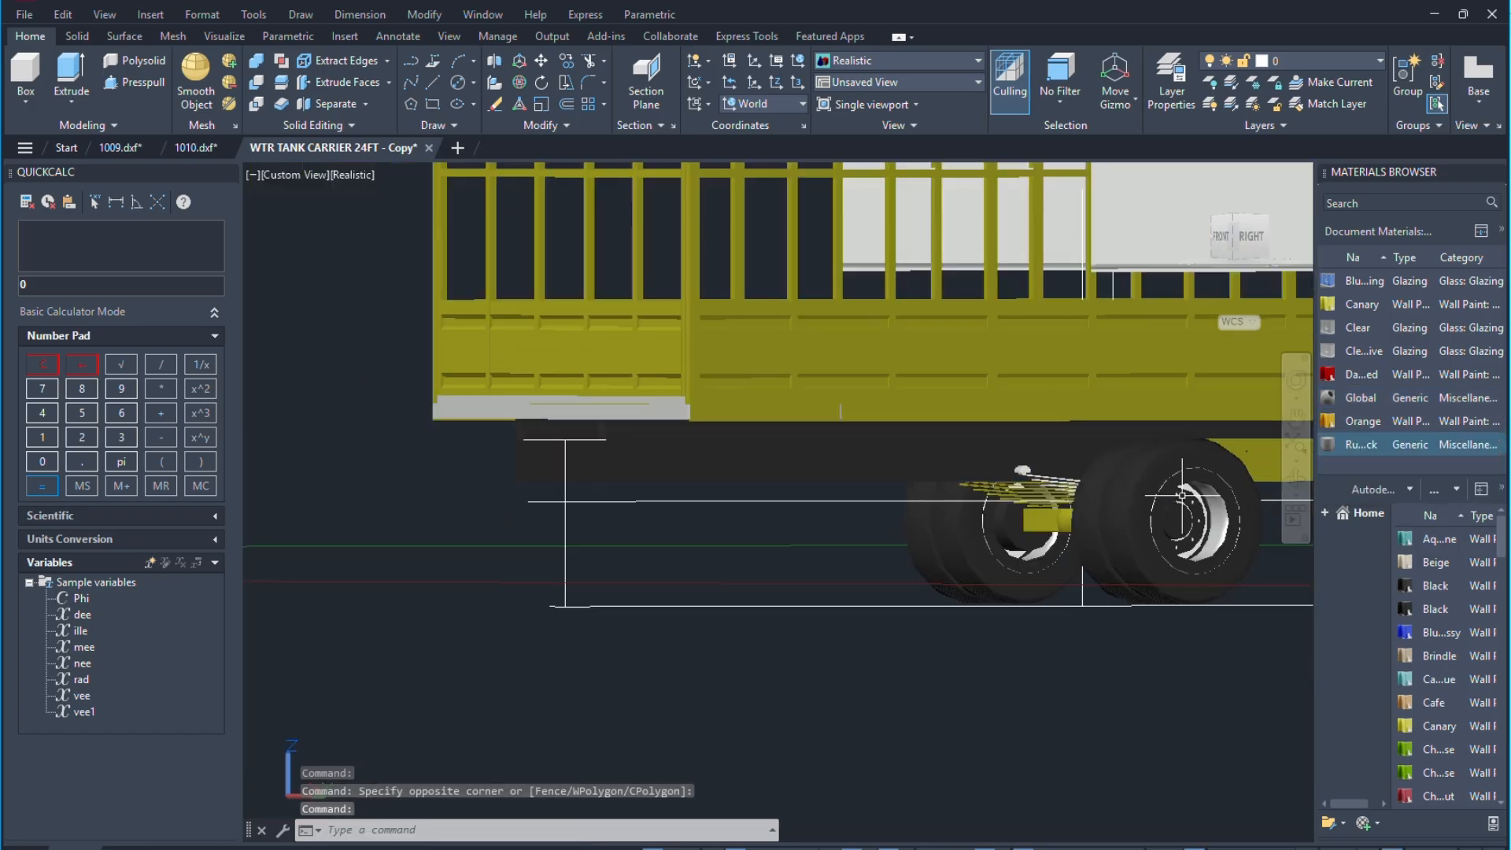
Apply the black Ru...ck material to the remaining chassis members above the front axle's leaf springs.
{"action": "scroll", "coordinate": [759, 433], "scroll_direction": "down", "scroll_amount": 3}
{"action": "middle_click_drag", "start_coordinate": [755, 432], "coordinate": [551, 441]}
{"action": "scroll", "coordinate": [965, 472], "scroll_direction": "up", "scroll_amount": 2}
{"action": "left_click", "coordinate": [964, 472]}
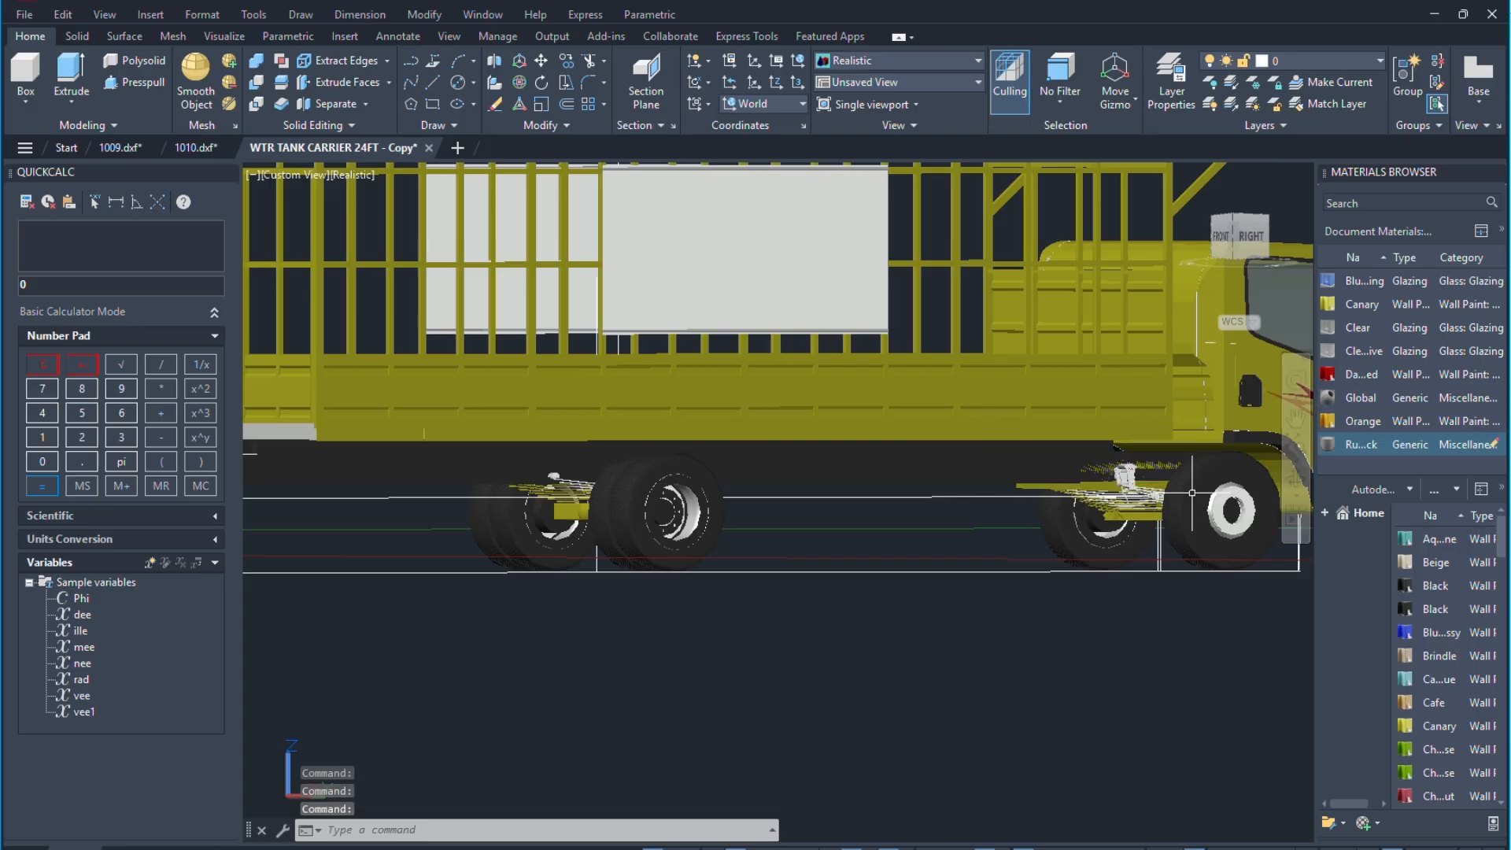
{"action": "scroll", "coordinate": [1149, 500], "scroll_direction": "up", "scroll_amount": 5}
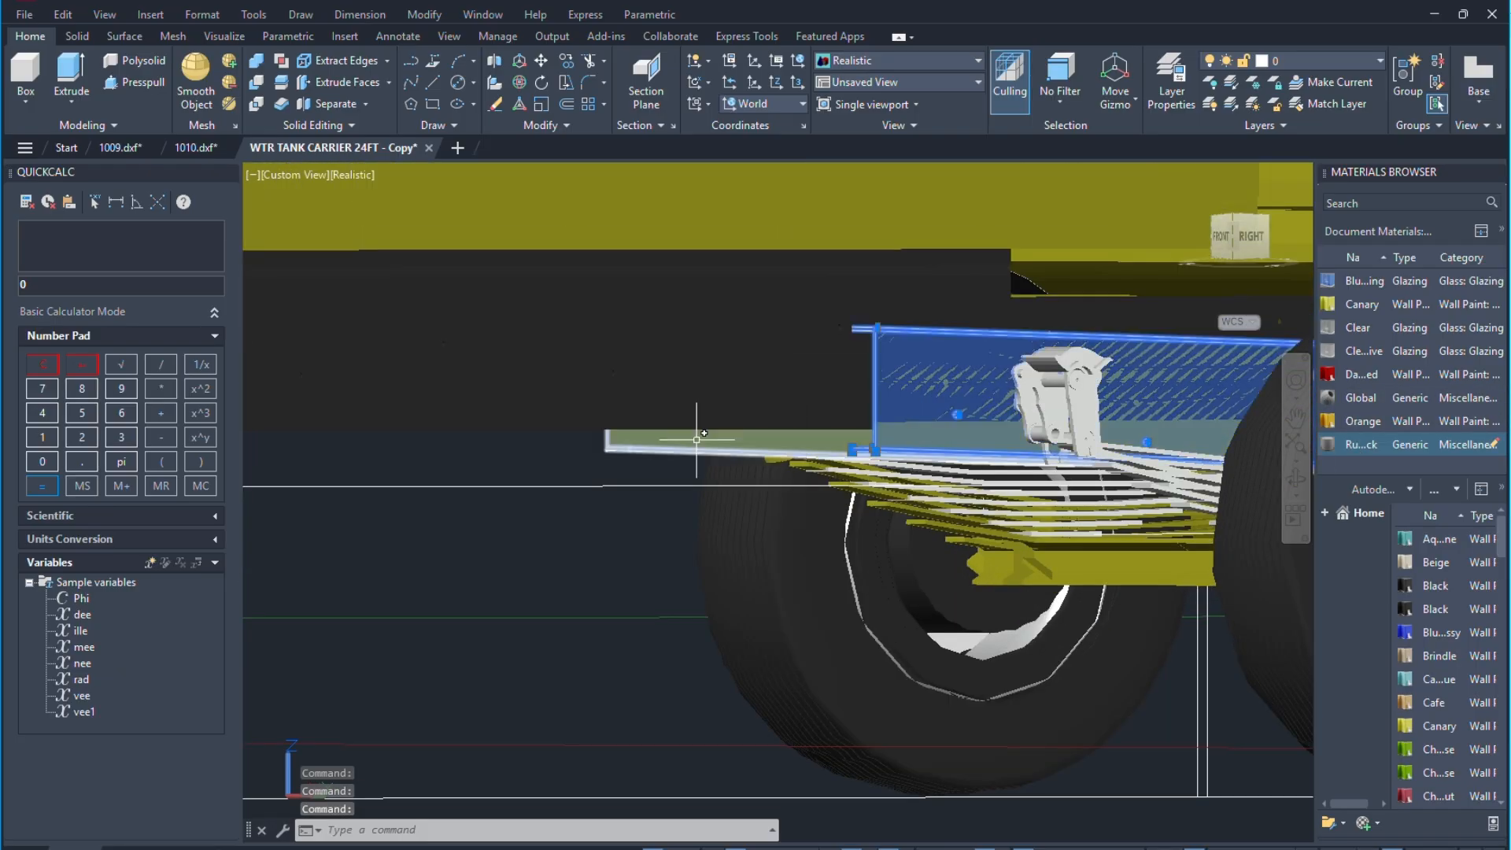
{"action": "left_click", "coordinate": [1347, 444]}
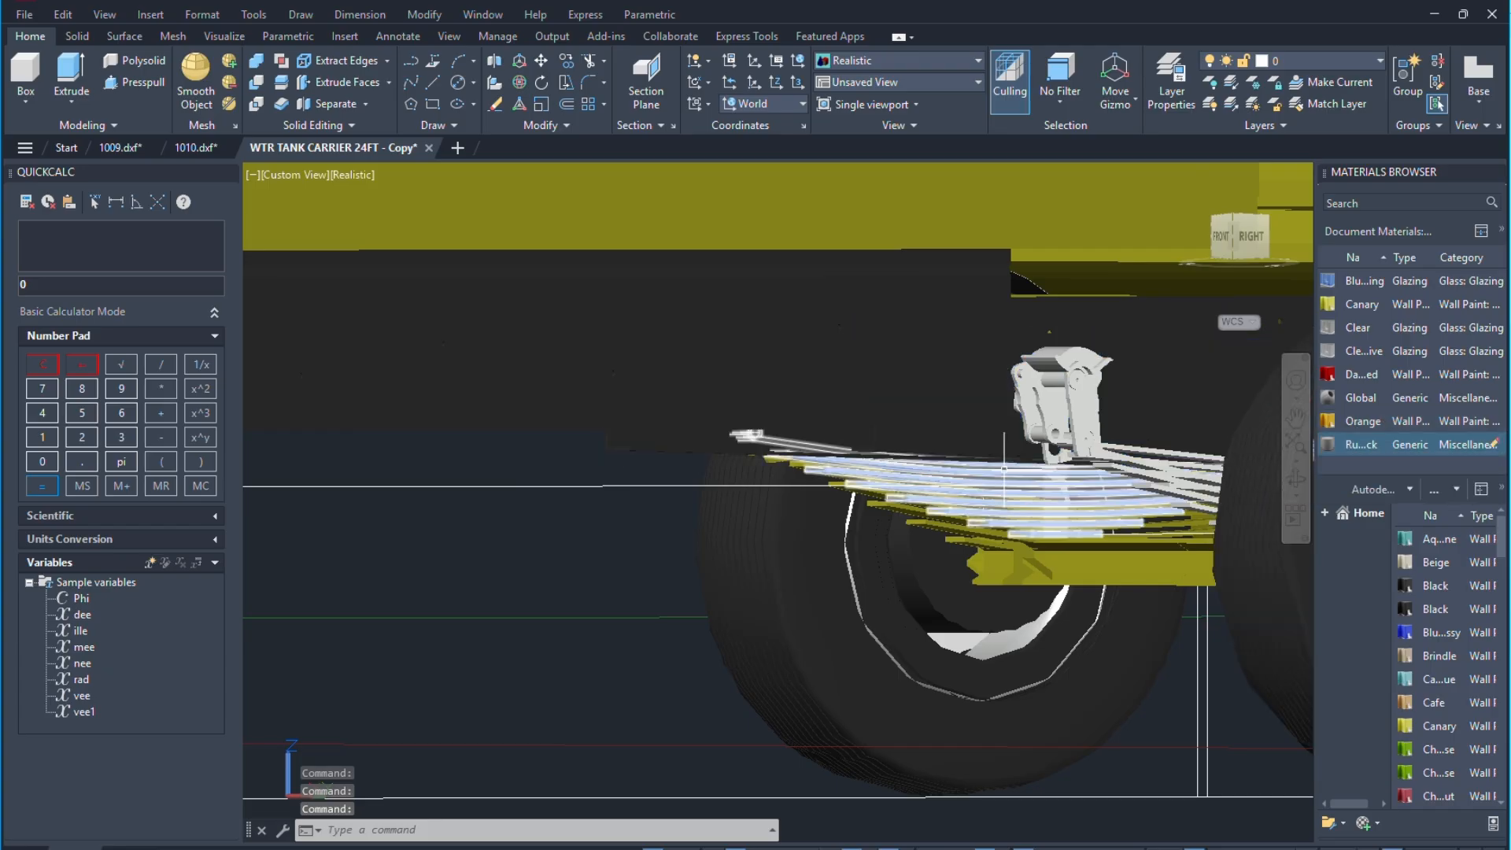
Apply the black Ru...ck material to the front axle beam beneath the cab.
{"action": "scroll", "coordinate": [984, 468], "scroll_direction": "down", "scroll_amount": 4}
{"action": "scroll", "coordinate": [1031, 488], "scroll_direction": "up", "scroll_amount": 2}
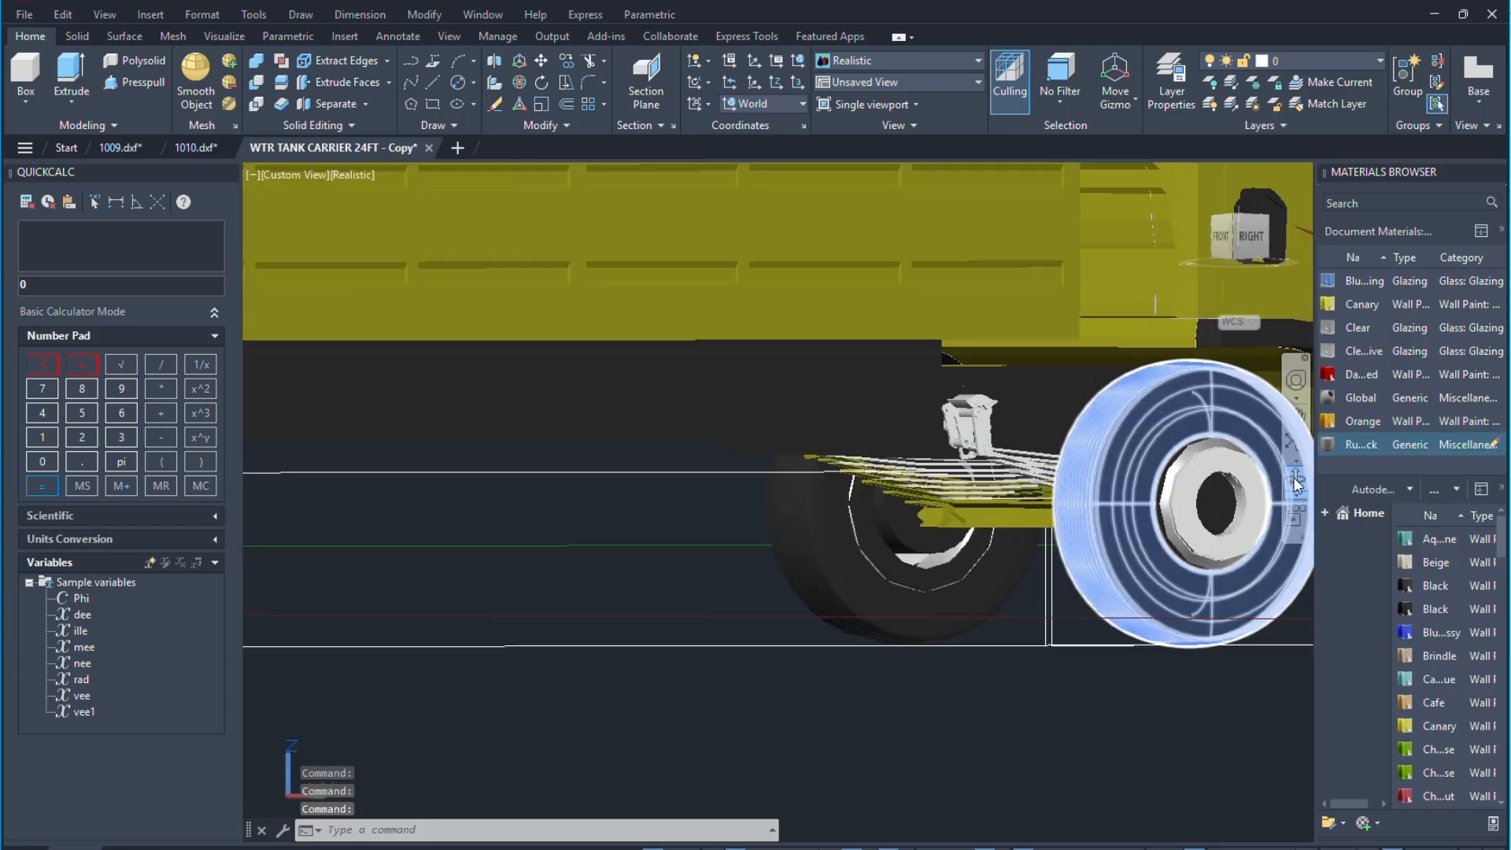
{"action": "left_click", "coordinate": [1295, 480]}
{"action": "left_click_drag", "start_coordinate": [1227, 483], "coordinate": [843, 483]}
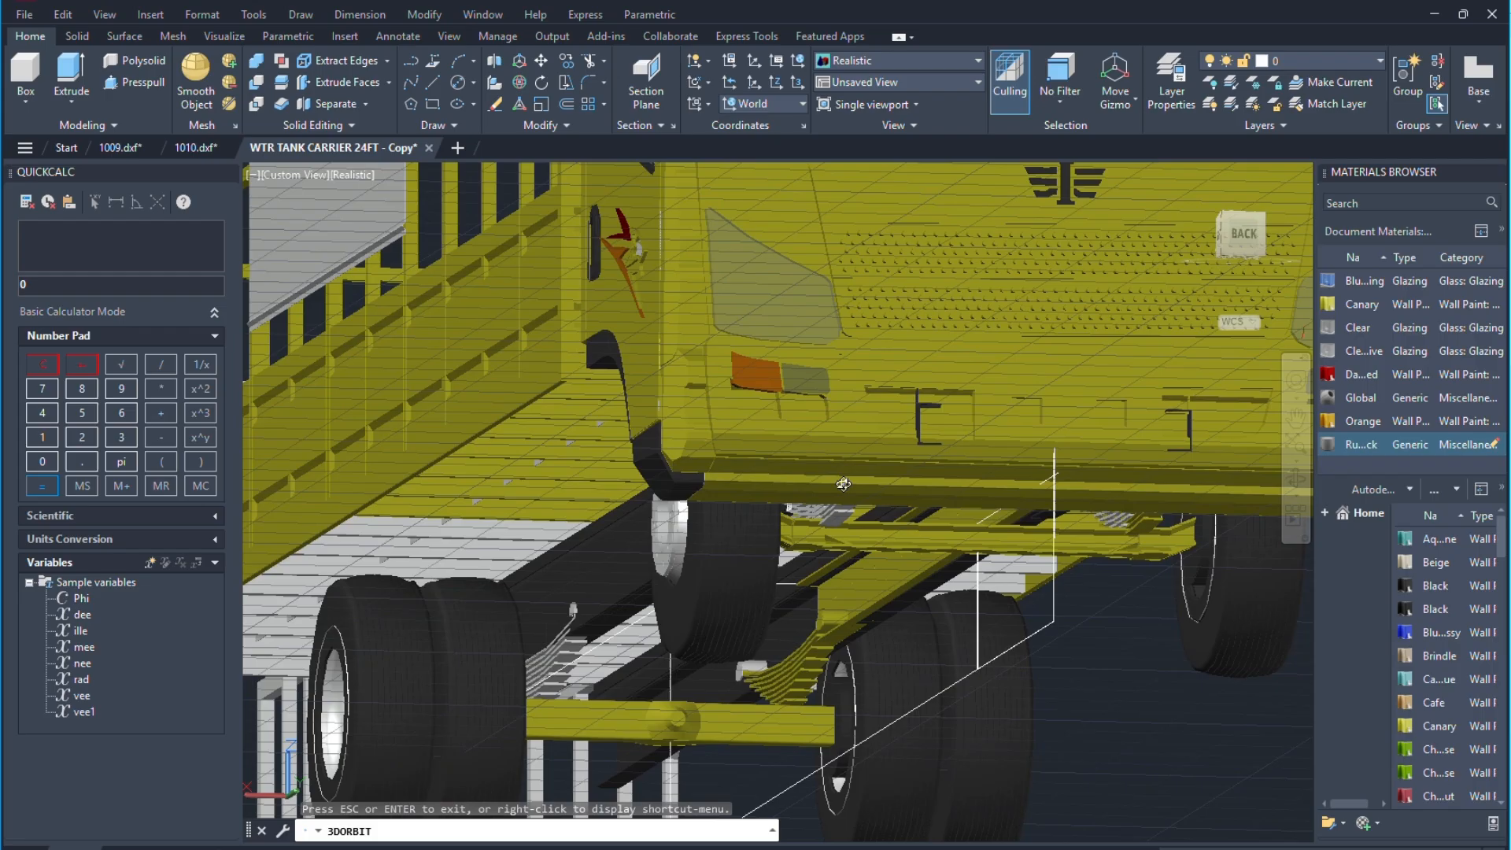
{"action": "key", "text": "Escape"}
{"action": "left_click", "coordinate": [905, 539]}
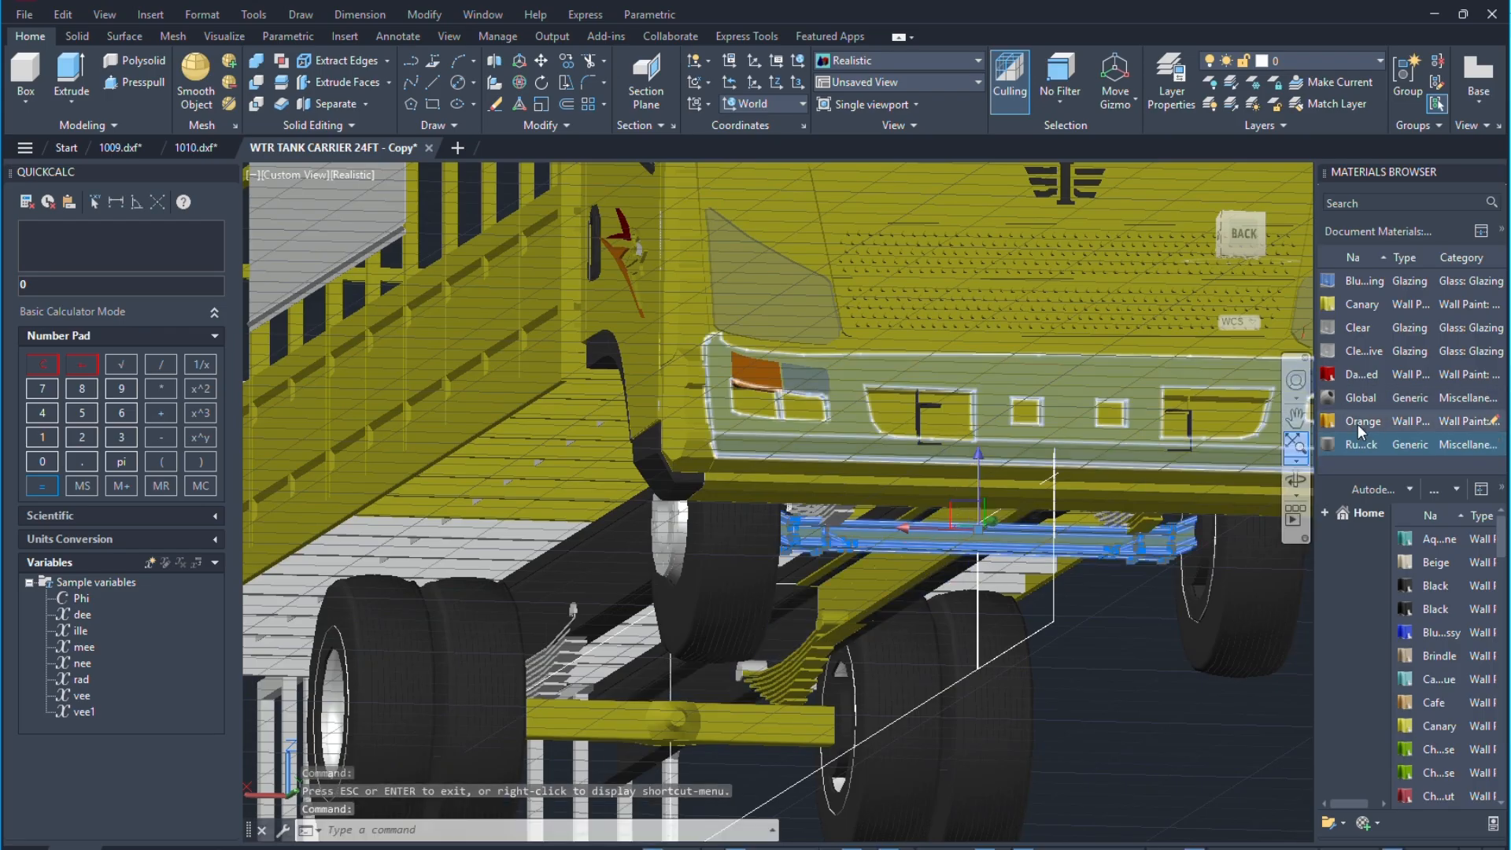
{"action": "left_click", "coordinate": [1354, 445]}
{"action": "scroll", "coordinate": [873, 521], "scroll_direction": "up", "scroll_amount": 5}
{"action": "scroll", "coordinate": [873, 521], "scroll_direction": "down", "scroll_amount": 4}
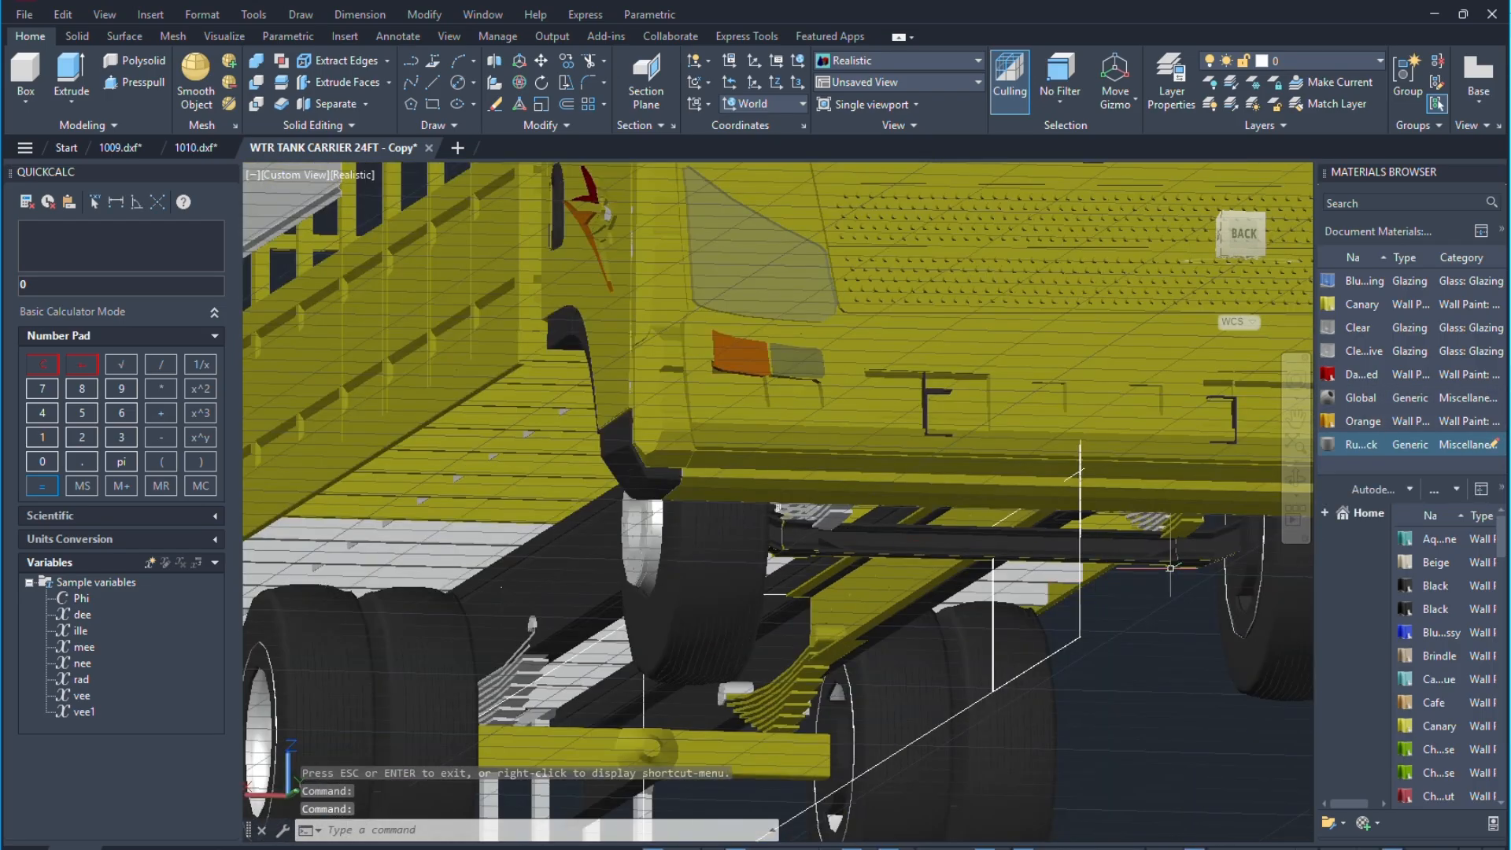
Orbit around the whole truck to examine the materials on the cab, cargo frame and wheels.
{"action": "left_click", "coordinate": [1303, 478]}
{"action": "left_click_drag", "start_coordinate": [881, 511], "coordinate": [1063, 720]}
{"action": "scroll", "coordinate": [1063, 720], "scroll_direction": "down", "scroll_amount": 4}
{"action": "scroll", "coordinate": [692, 534], "scroll_direction": "up", "scroll_amount": 1}
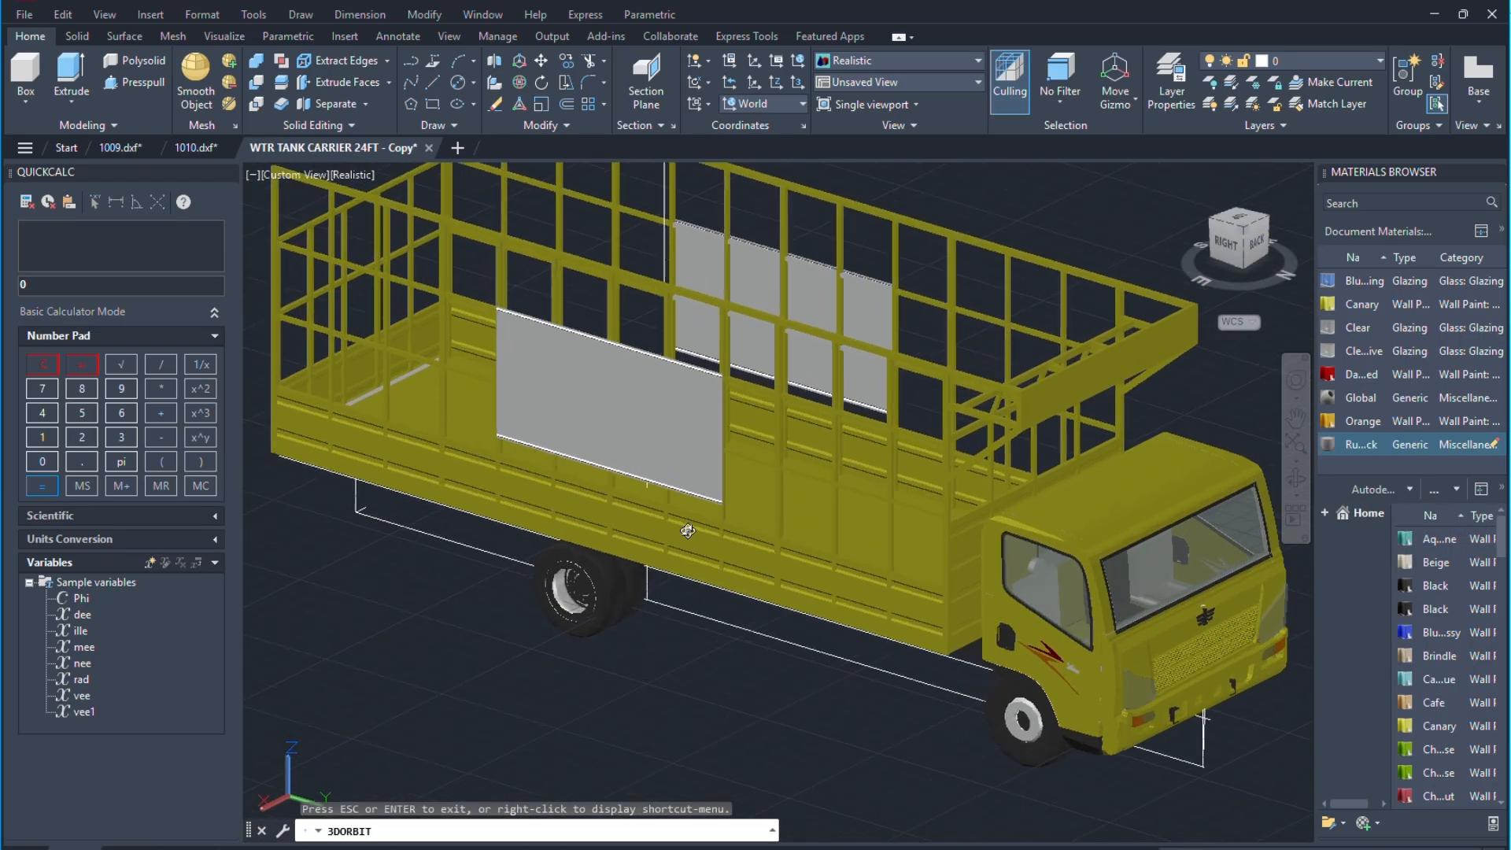
{"action": "left_click_drag", "start_coordinate": [688, 530], "coordinate": [729, 503]}
{"action": "scroll", "coordinate": [1029, 447], "scroll_direction": "down", "scroll_amount": 1}
{"action": "scroll", "coordinate": [350, 435], "scroll_direction": "up", "scroll_amount": 2}
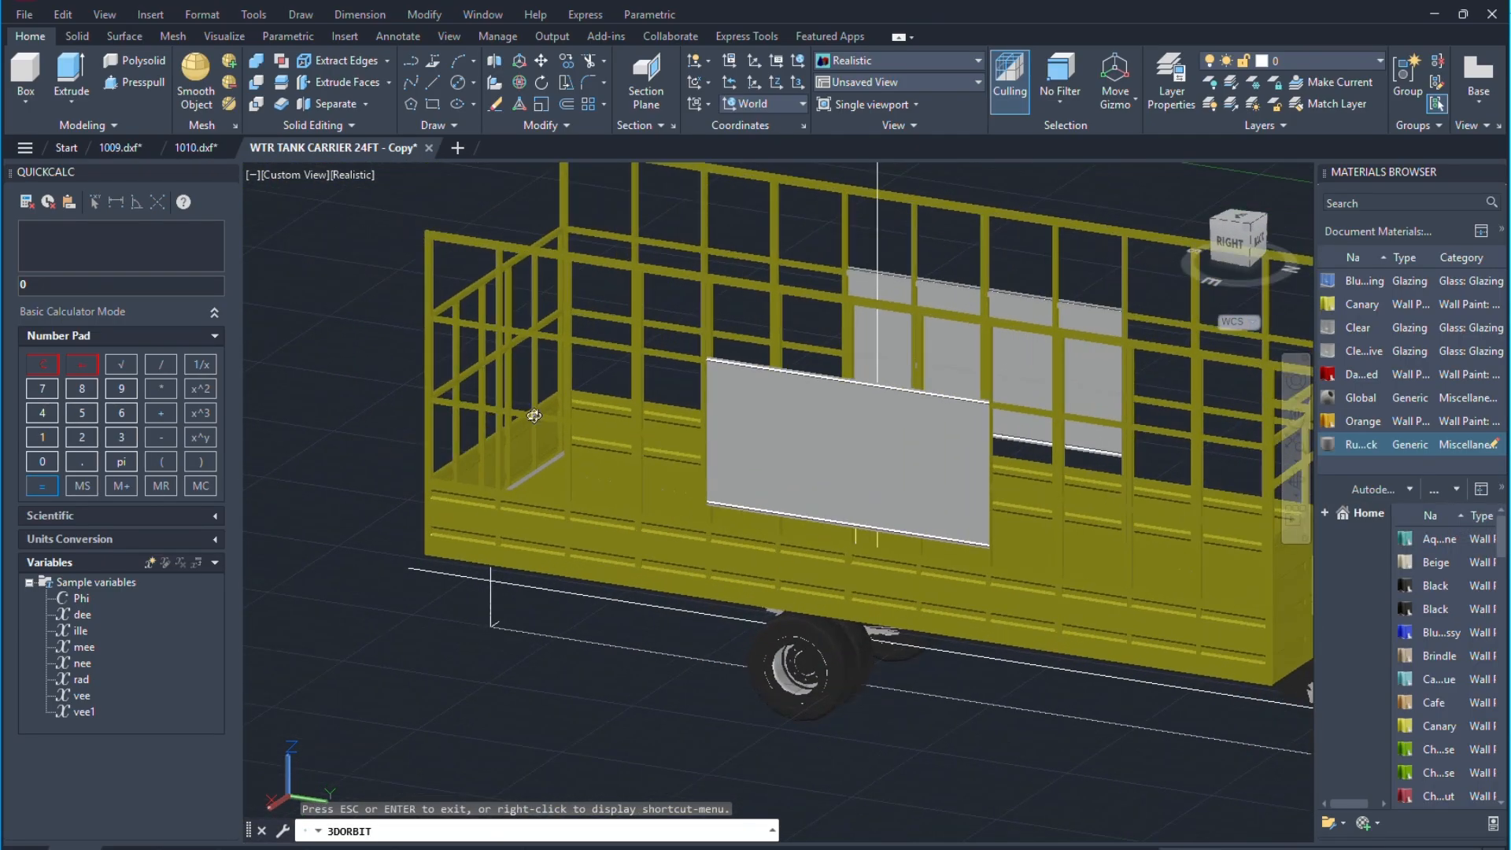
{"action": "scroll", "coordinate": [534, 416], "scroll_direction": "down", "scroll_amount": 5}
{"action": "left_click_drag", "start_coordinate": [550, 531], "coordinate": [748, 513]}
{"action": "scroll", "coordinate": [674, 504], "scroll_direction": "down", "scroll_amount": 2}
{"action": "scroll", "coordinate": [805, 438], "scroll_direction": "up", "scroll_amount": 2}
{"action": "right_click", "coordinate": [805, 439]}
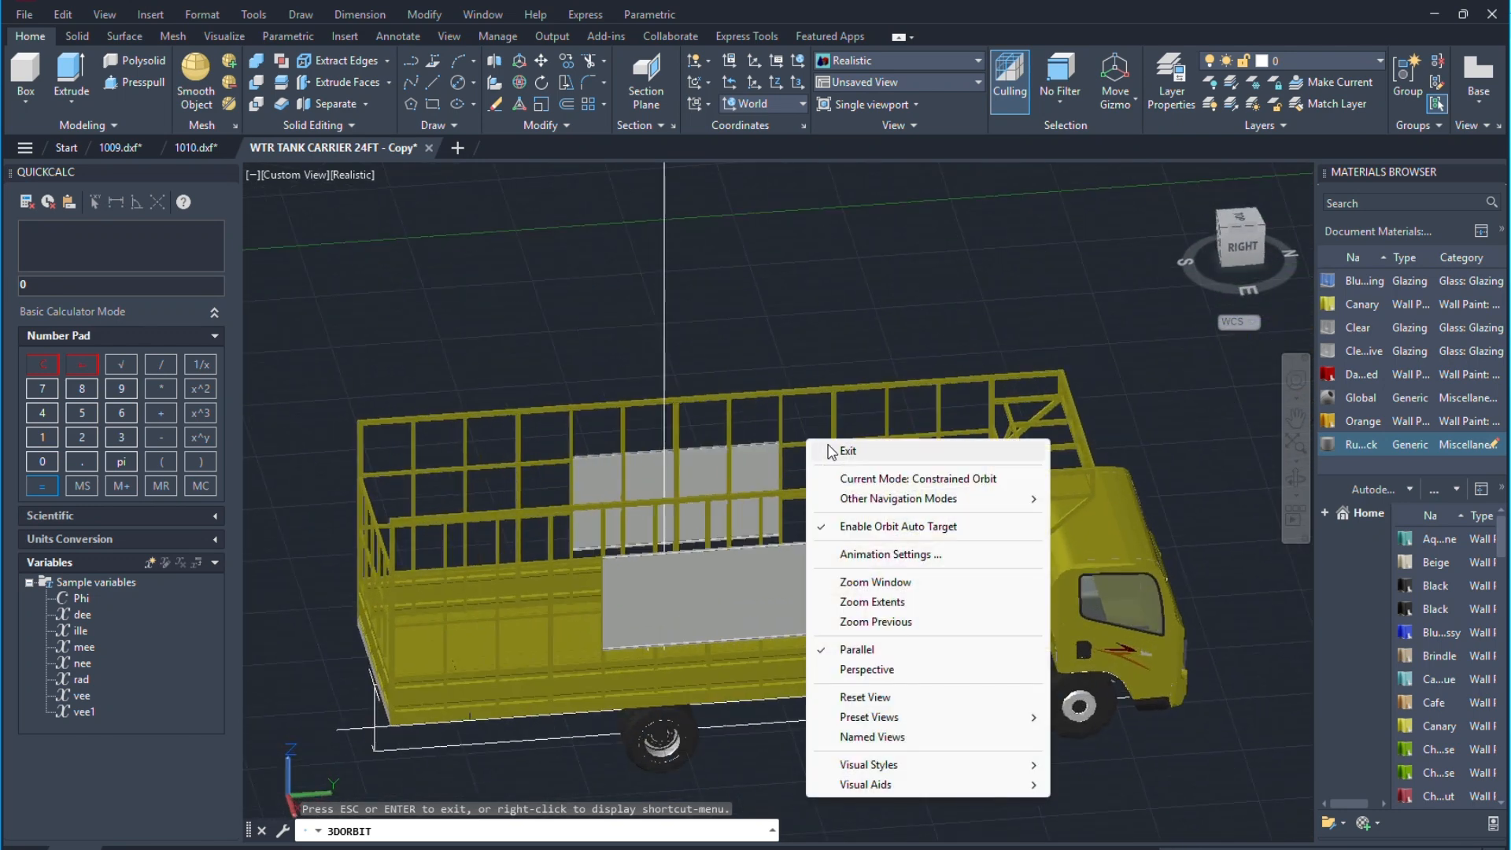
{"action": "left_click", "coordinate": [830, 451]}
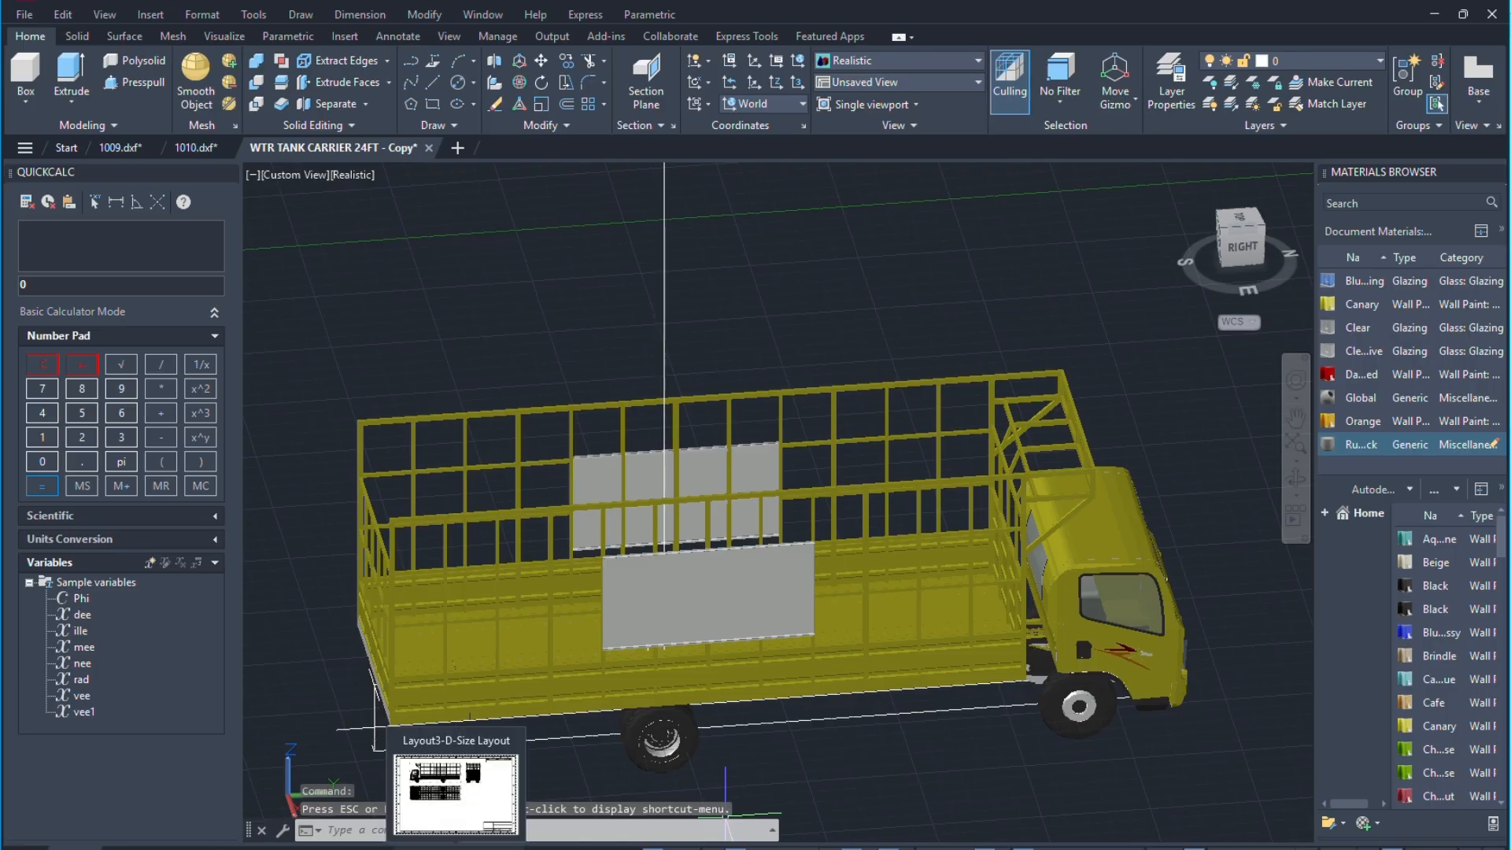
Open the Layout3-D-Size Layout sheet containing the truck's drawing views.
{"action": "left_click", "coordinate": [456, 846]}
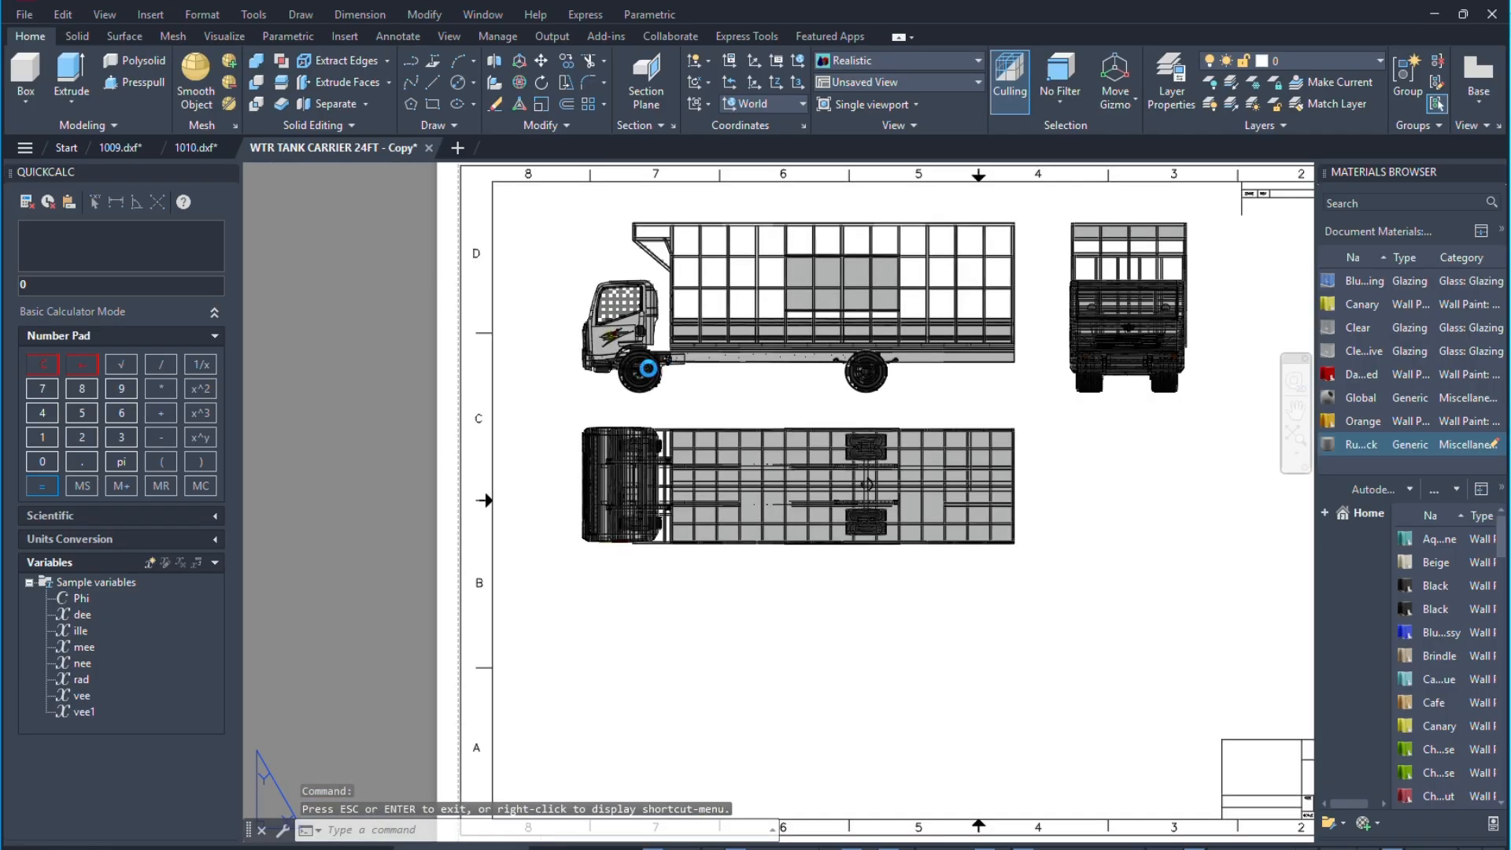
{"action": "scroll", "coordinate": [562, 204], "scroll_direction": "down", "scroll_amount": 1}
{"action": "left_click", "coordinate": [719, 351]}
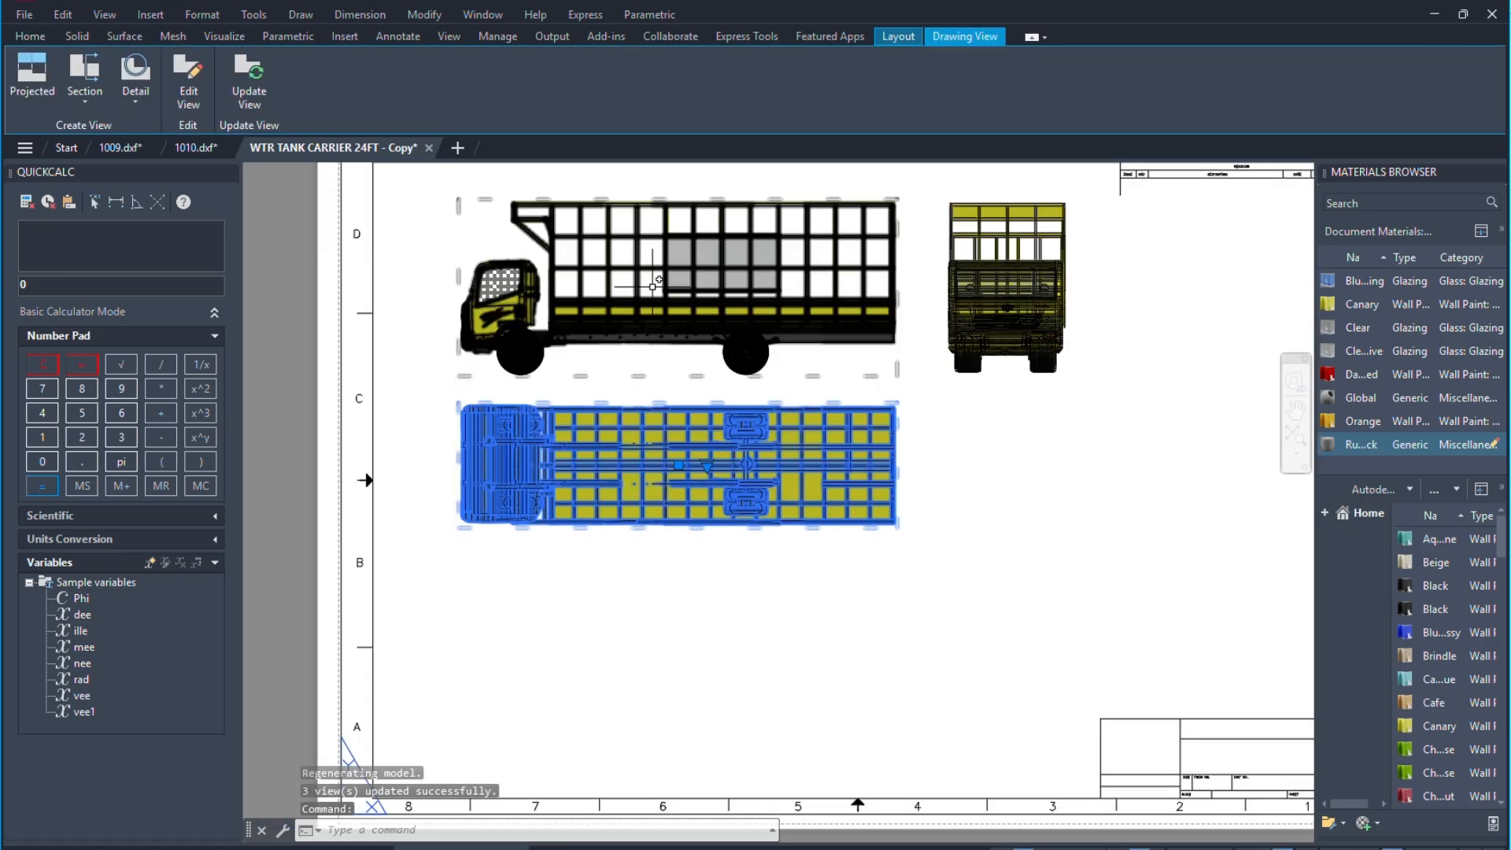
Project an isometric view from the truck's side view and place it in the empty area above the title block.
{"action": "left_click", "coordinate": [773, 229]}
{"action": "scroll", "coordinate": [645, 535], "scroll_direction": "down", "scroll_amount": 4}
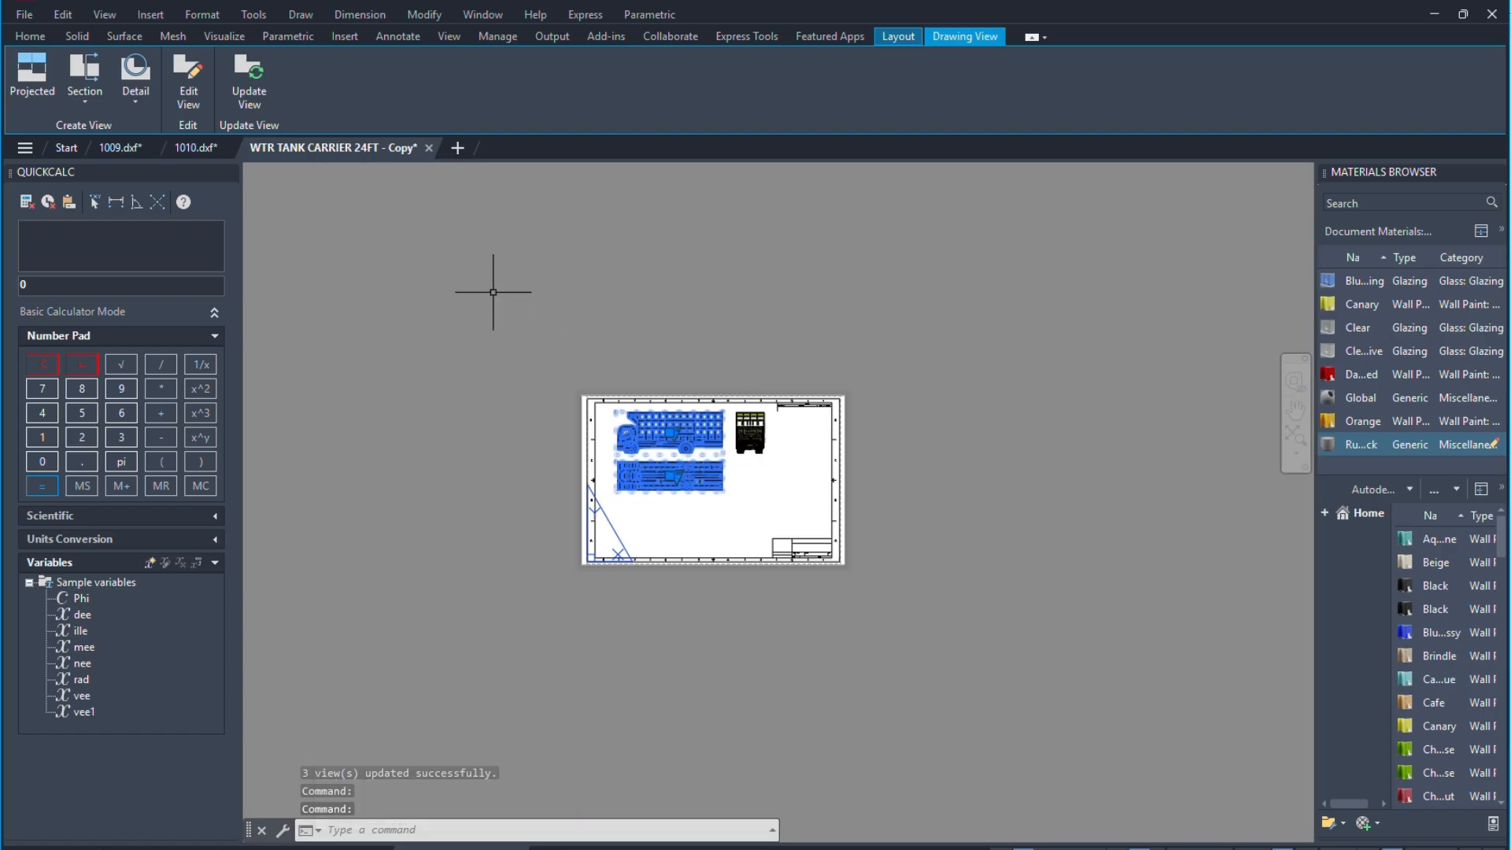
{"action": "left_click", "coordinate": [25, 92]}
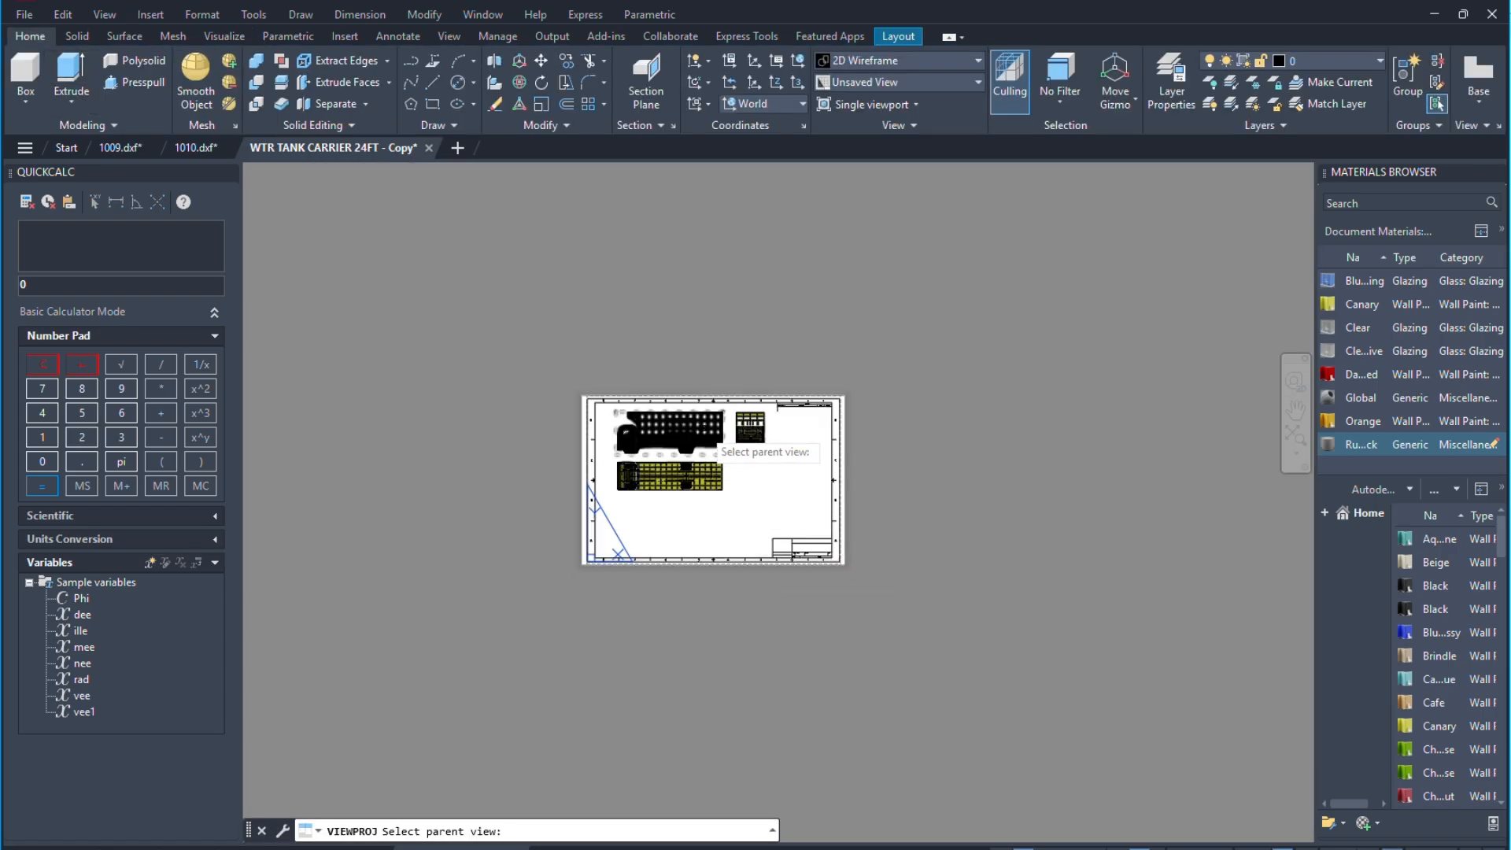
{"action": "key", "text": "Escape"}
{"action": "scroll", "coordinate": [672, 425], "scroll_direction": "up", "scroll_amount": 4}
{"action": "left_click", "coordinate": [672, 426]}
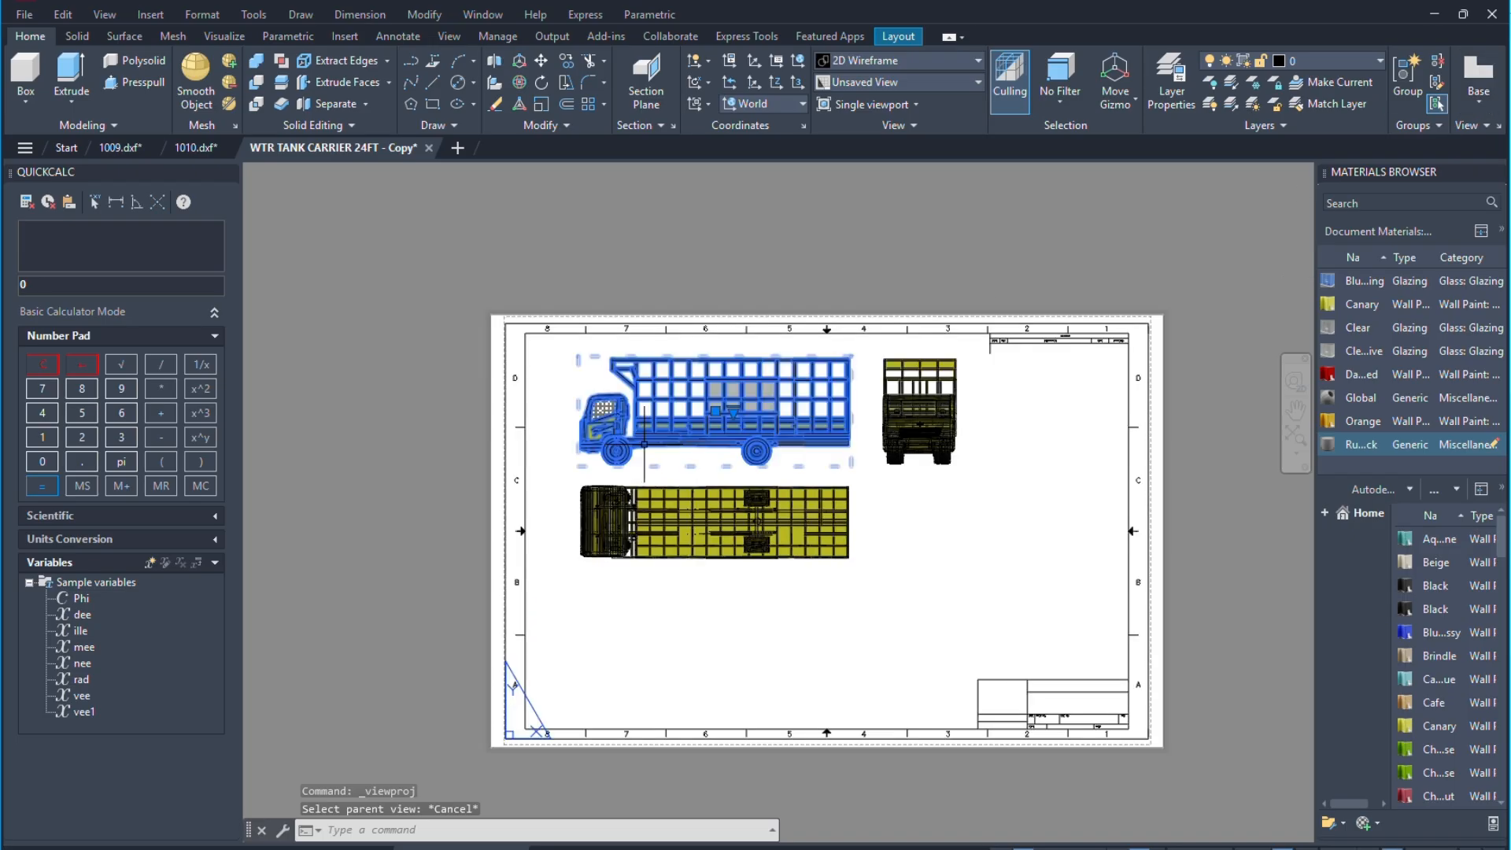
{"action": "left_click", "coordinate": [32, 74]}
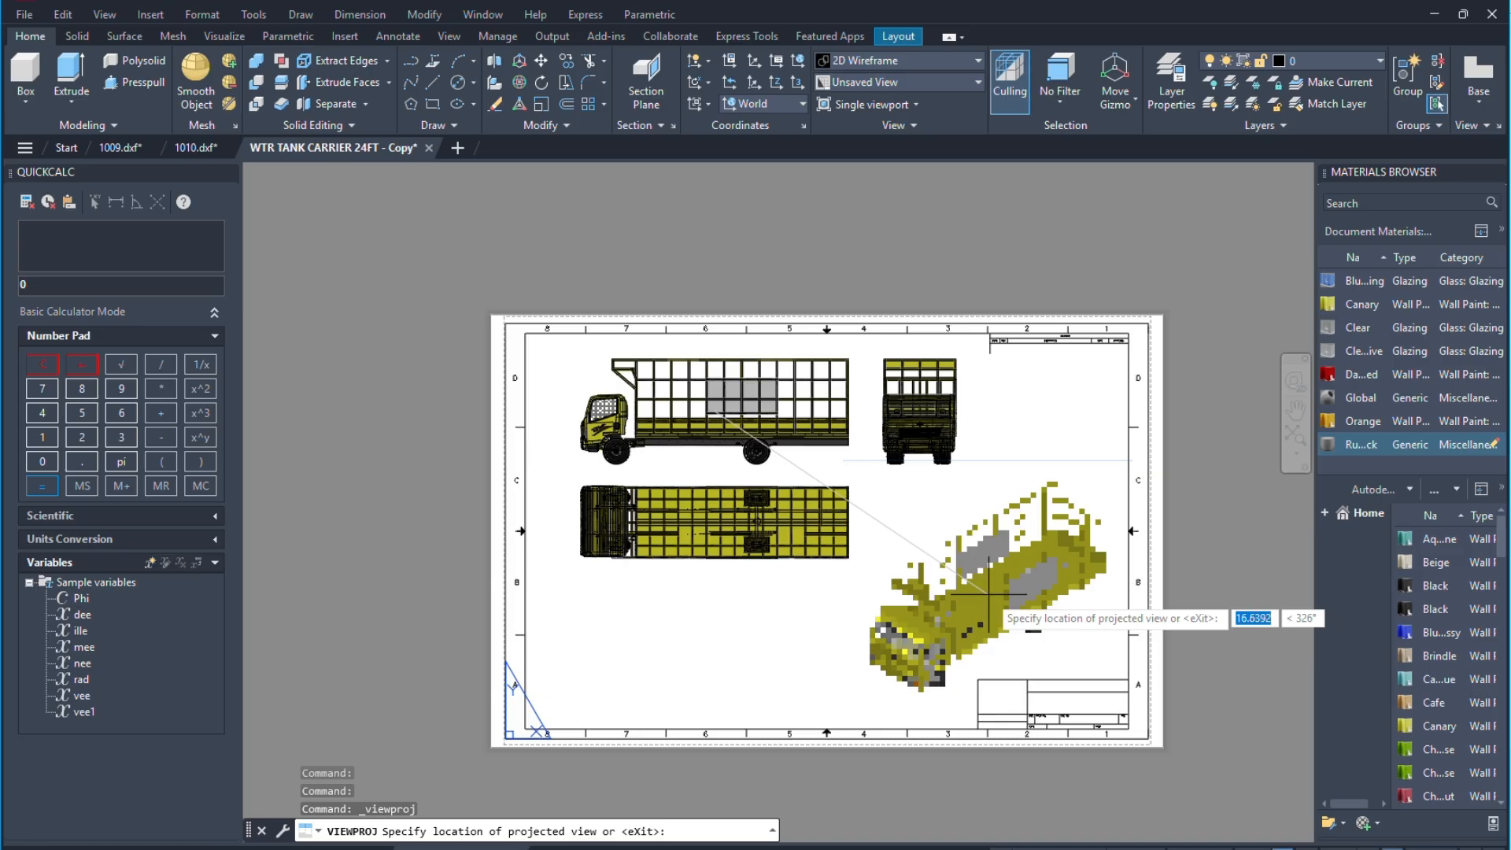
{"action": "left_click", "coordinate": [1053, 503]}
{"action": "right_click", "coordinate": [1052, 503]}
{"action": "left_click", "coordinate": [1070, 512]}
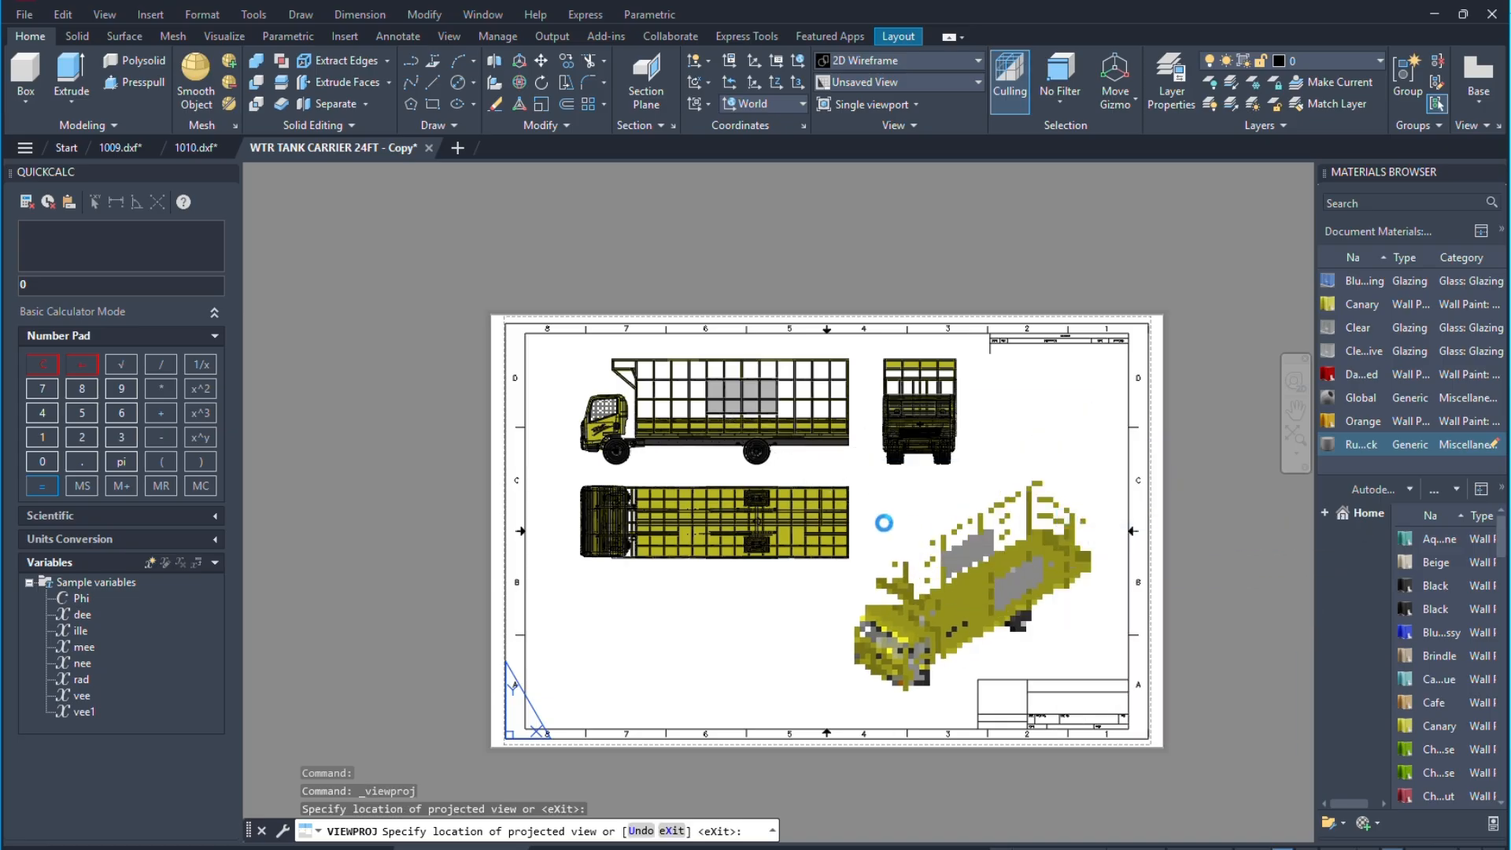
Delete the isometric projected view of the truck from the layout.
{"action": "left_click", "coordinate": [1097, 476]}
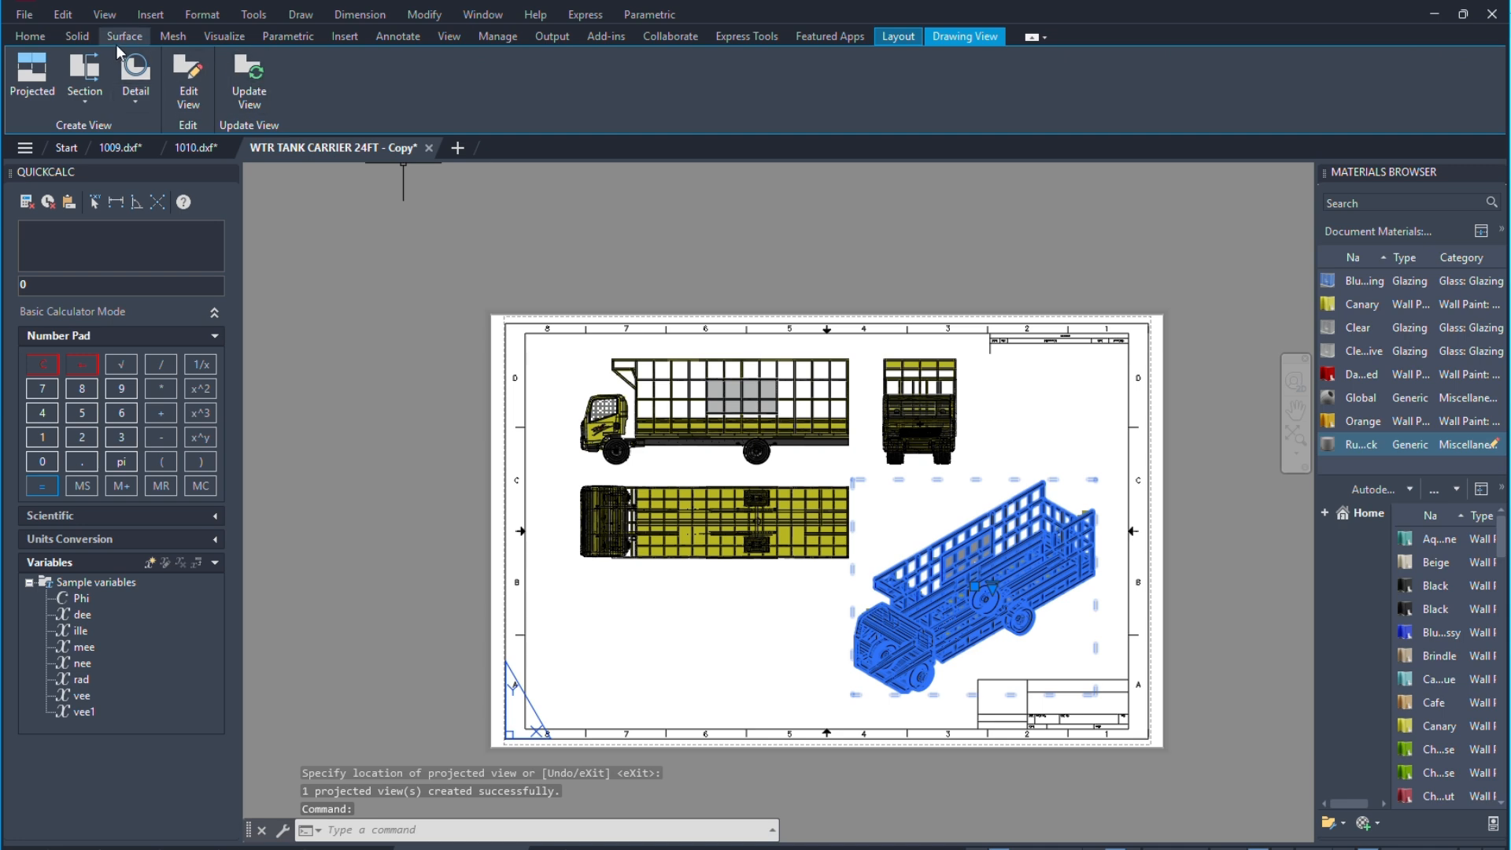
{"action": "key", "text": "Escape"}
{"action": "left_click", "coordinate": [878, 517]}
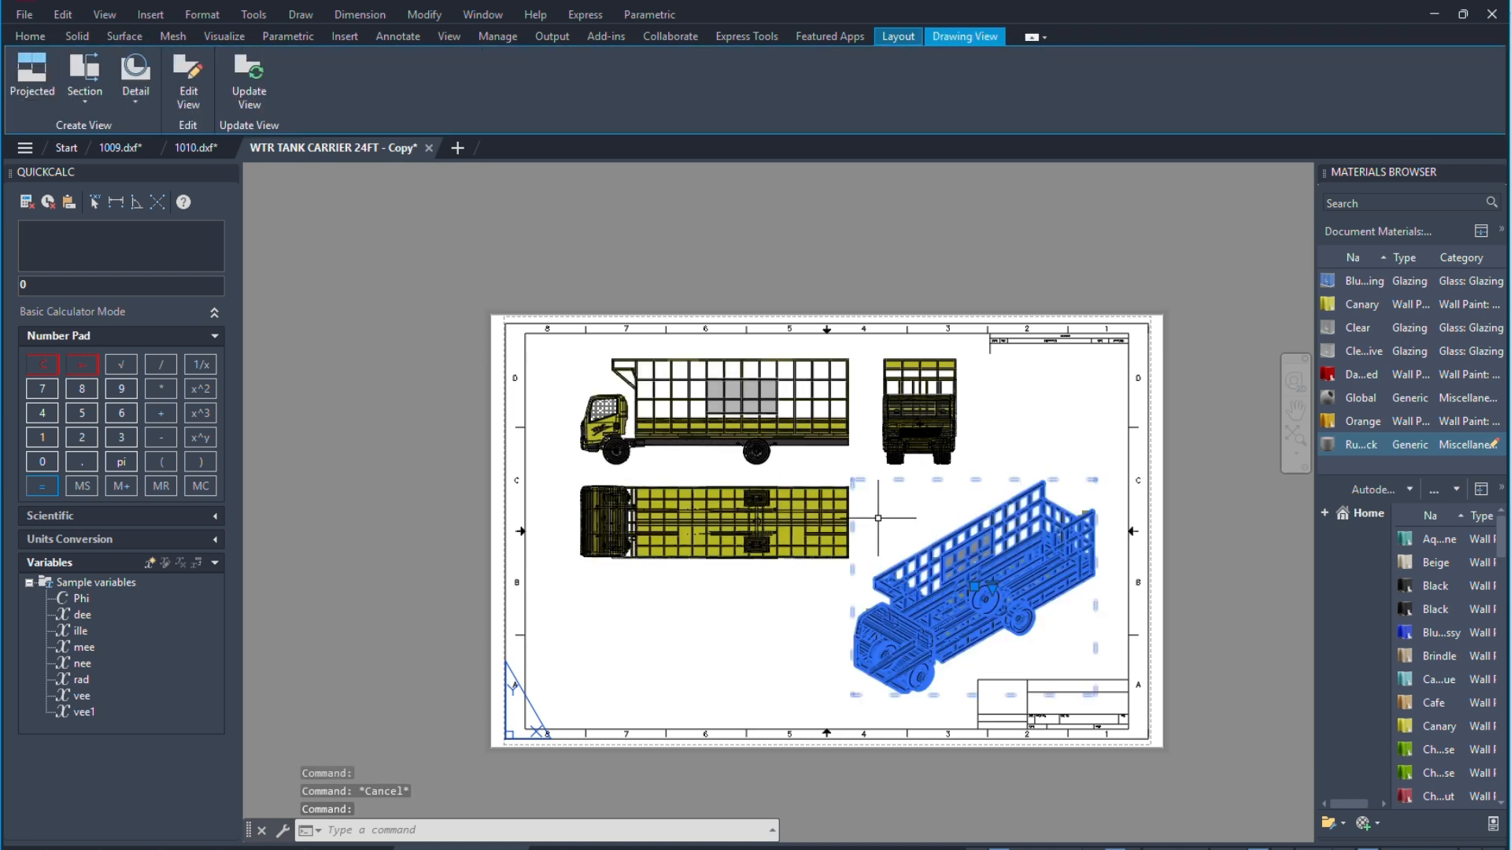
{"action": "key", "text": "Delete"}
{"action": "scroll", "coordinate": [639, 404], "scroll_direction": "up", "scroll_amount": 2}
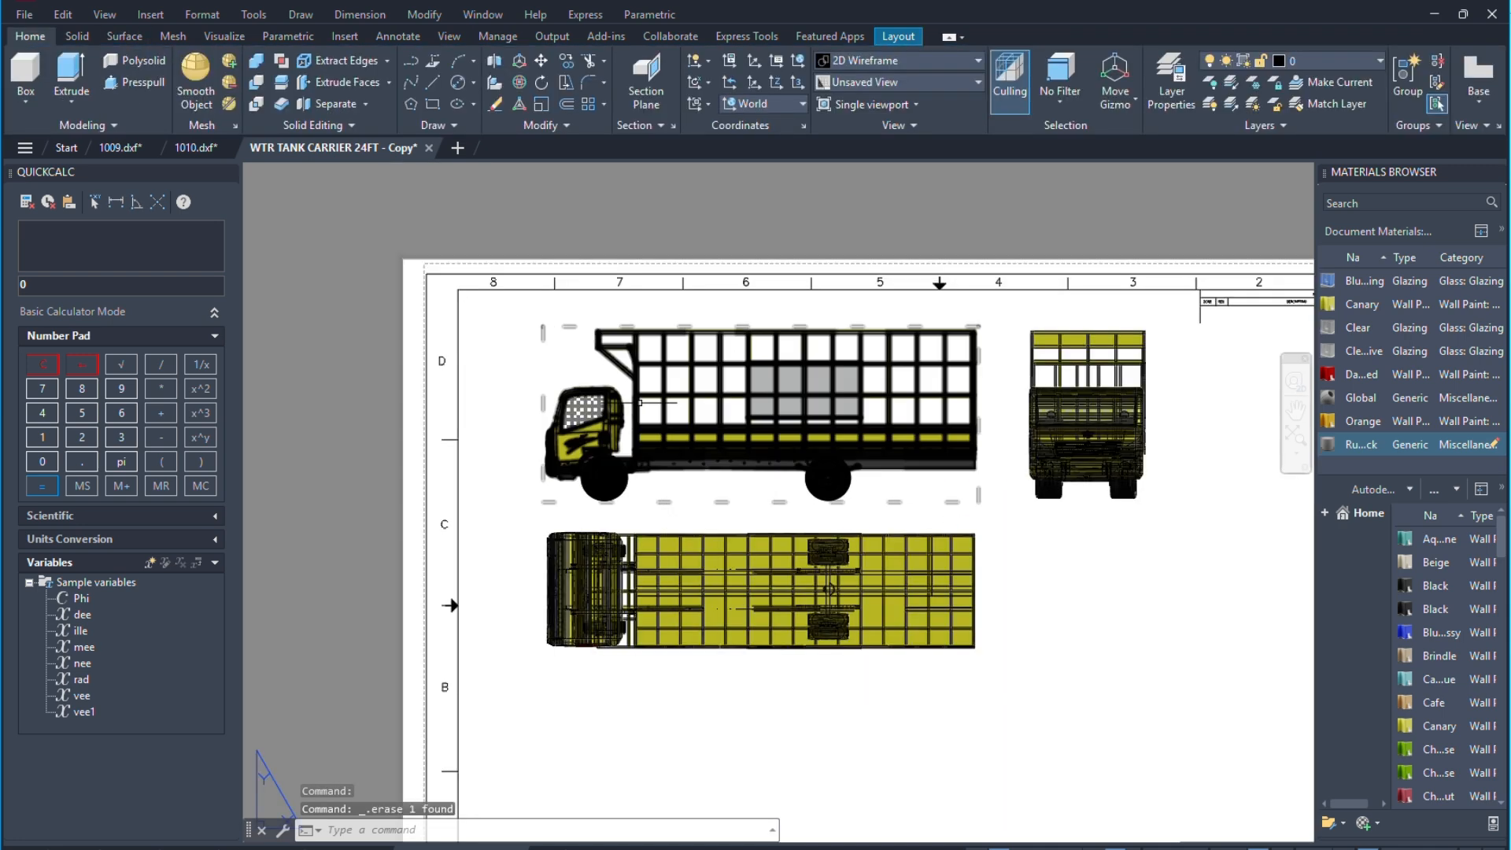